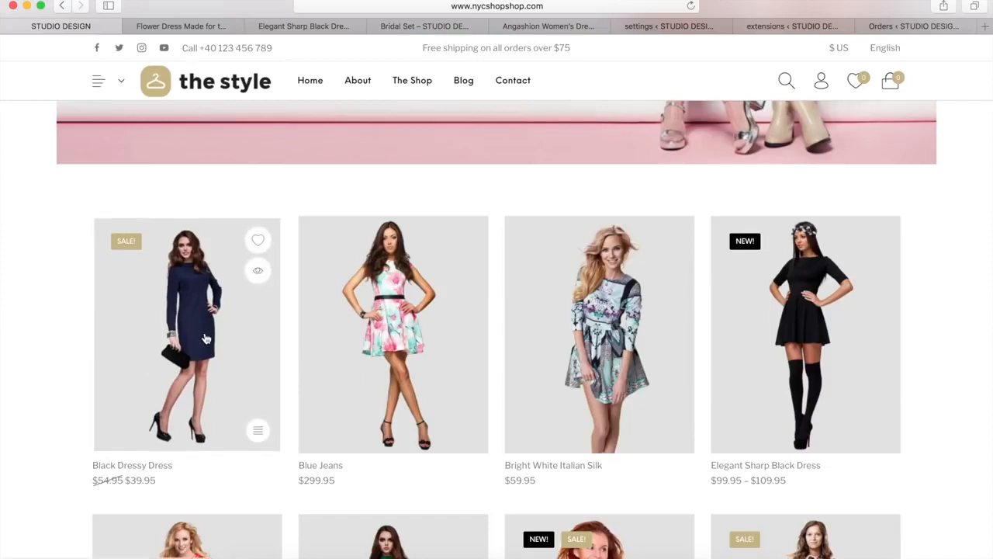
Look over the storefront home page, examining the product grid with its dresses, prices and sale labels
{"action": "mouse_move", "coordinate": [397, 297]}
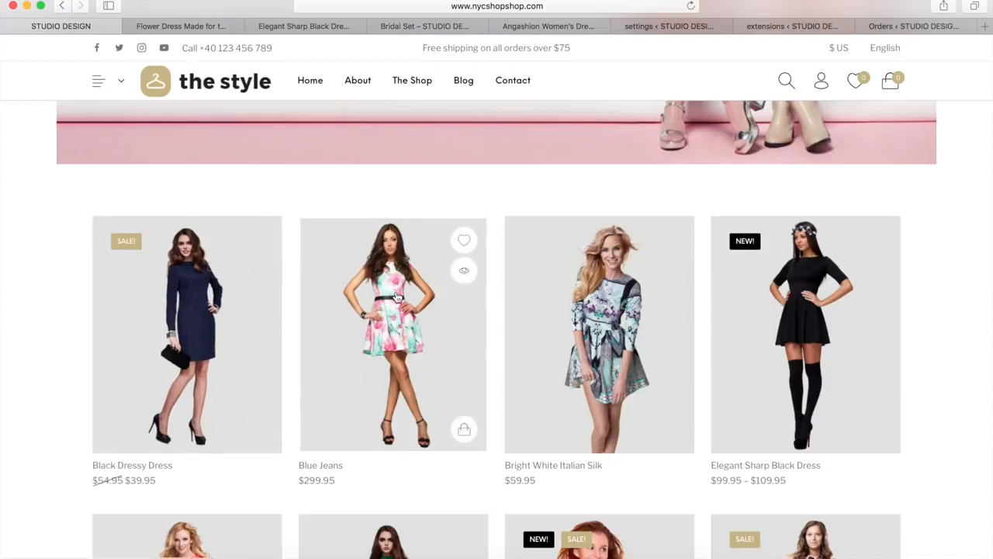
{"action": "mouse_move", "coordinate": [605, 274]}
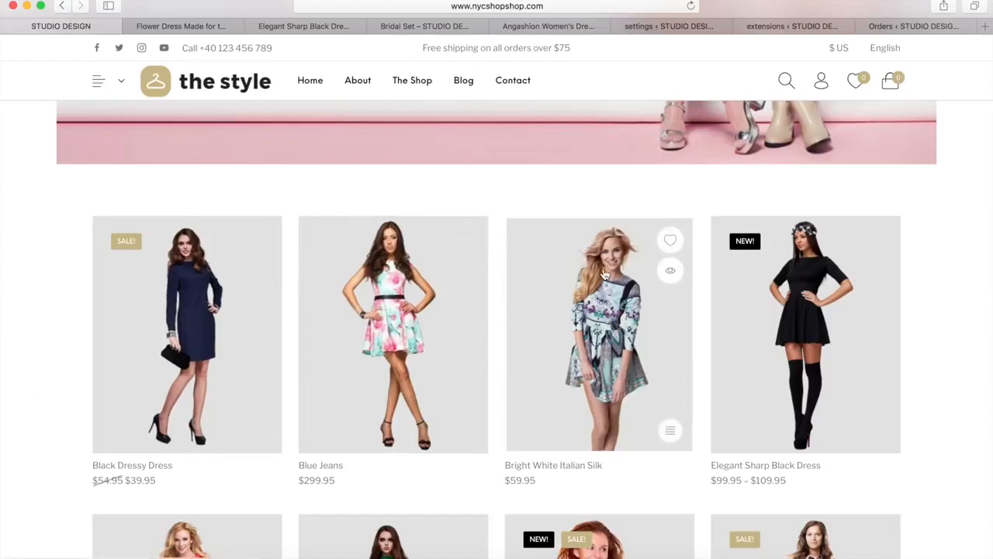
{"action": "mouse_move", "coordinate": [812, 308]}
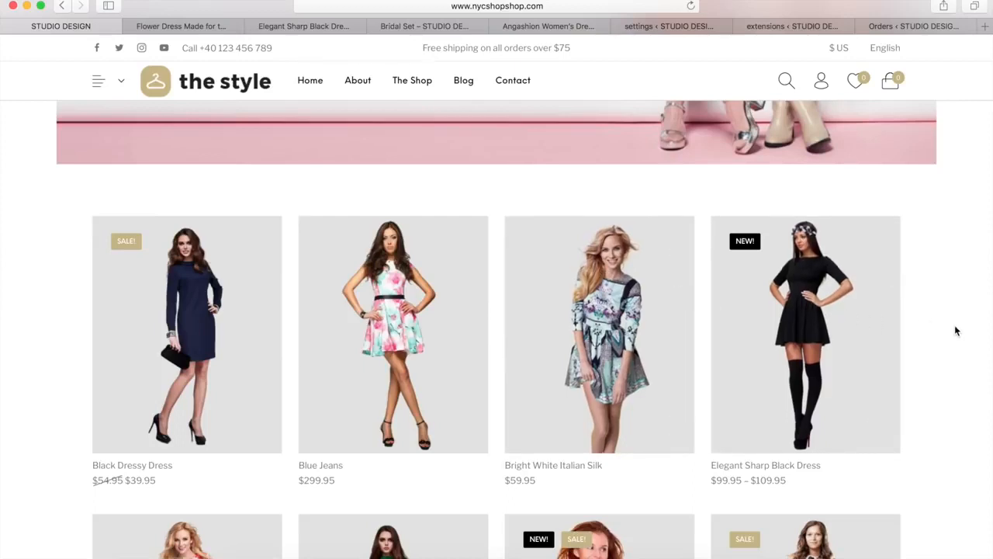
{"action": "scroll", "coordinate": [955, 329], "scroll_direction": "down", "scroll_amount": 5}
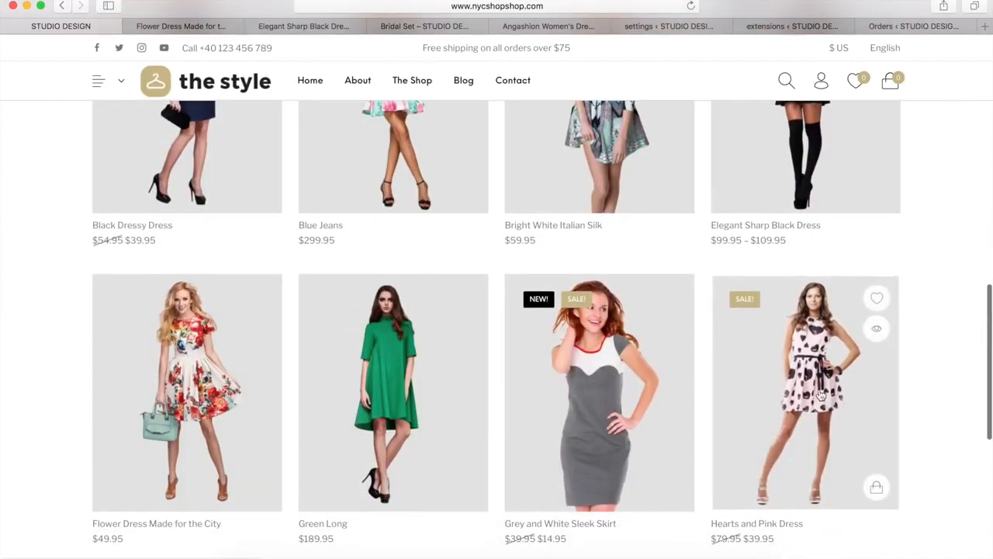
{"action": "scroll", "coordinate": [941, 364], "scroll_direction": "up", "scroll_amount": 10}
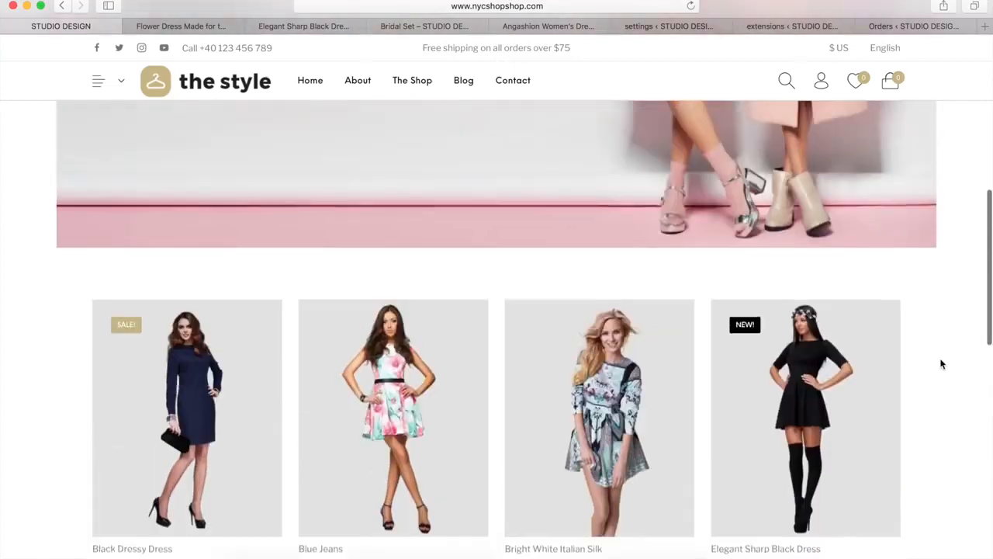
{"action": "scroll", "coordinate": [941, 364], "scroll_direction": "up", "scroll_amount": 5}
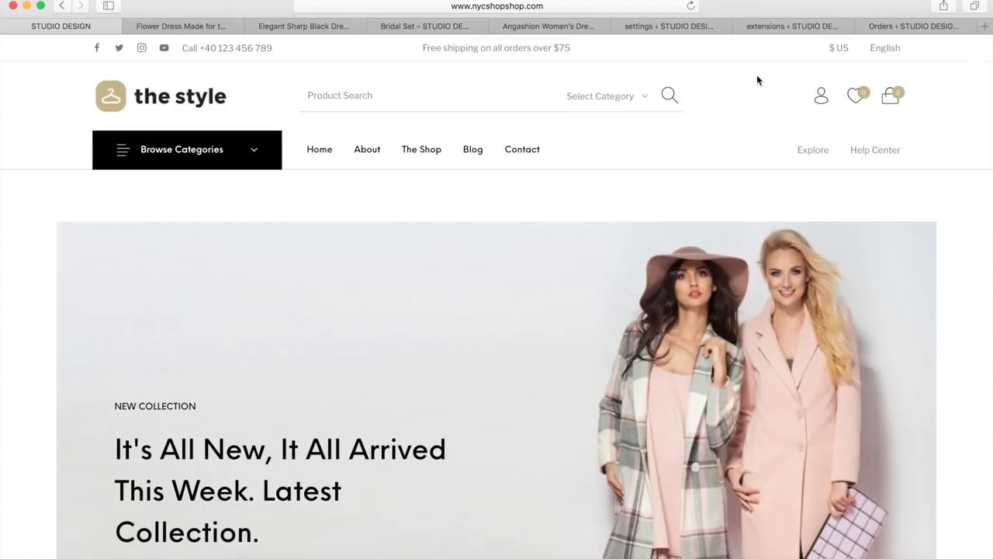
Review the store's WooCommerce general settings, payment extensions and order list in the already open pages
{"action": "left_click", "coordinate": [643, 26]}
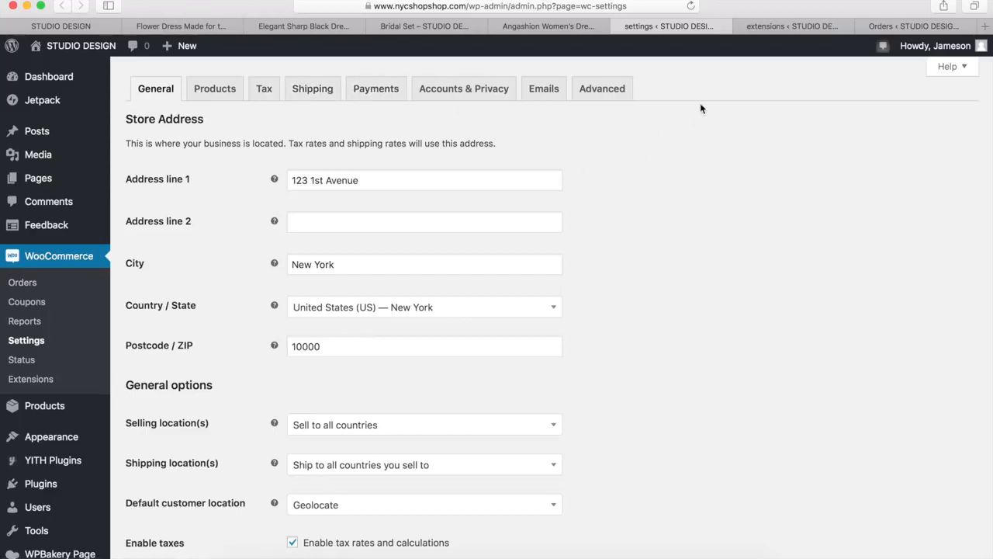
{"action": "left_click", "coordinate": [795, 27]}
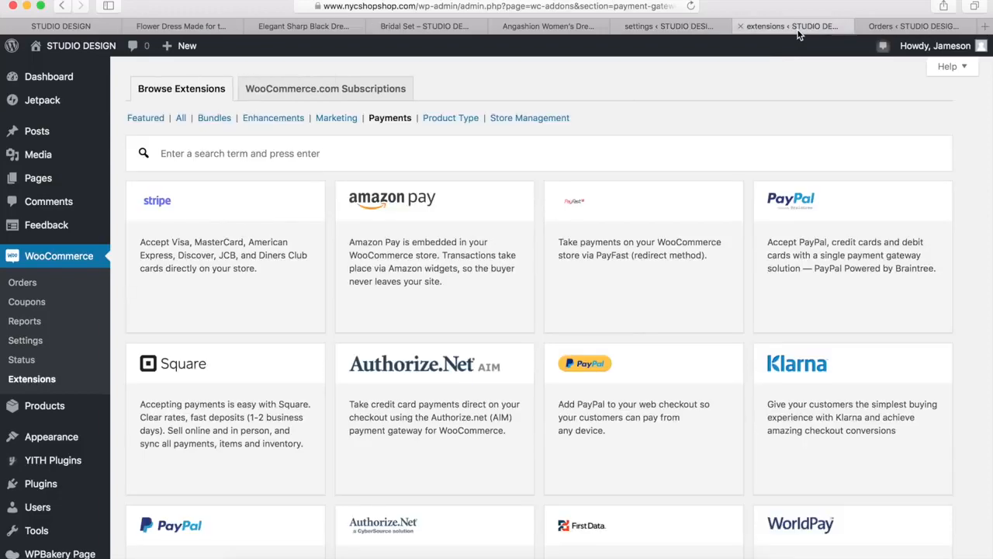
{"action": "scroll", "coordinate": [628, 184], "scroll_direction": "down", "scroll_amount": 5}
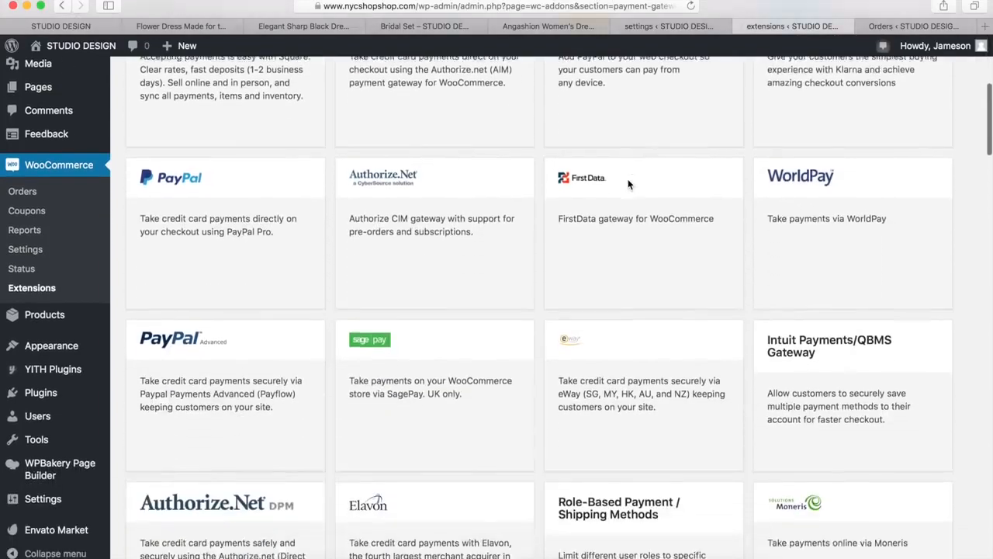
{"action": "scroll", "coordinate": [630, 185], "scroll_direction": "down", "scroll_amount": 4}
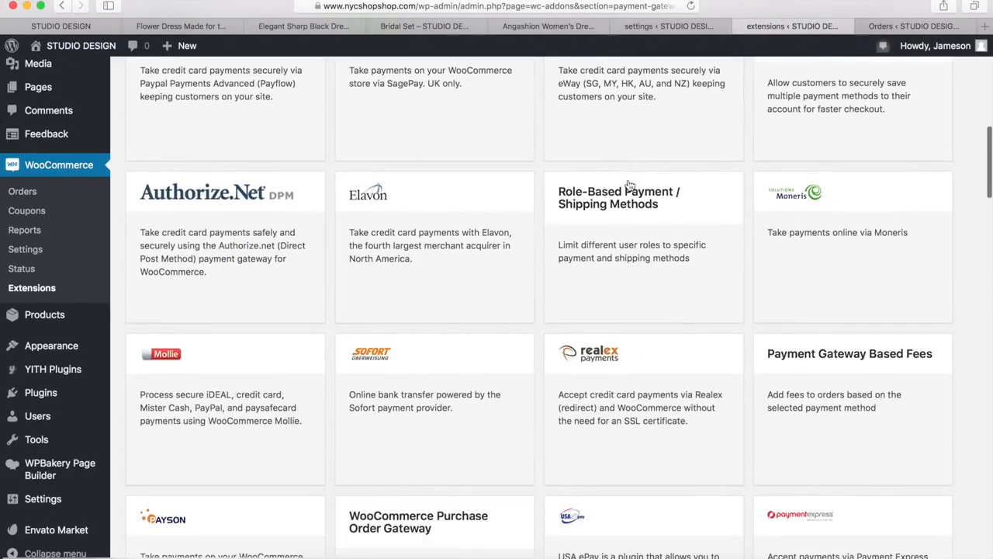
{"action": "left_click", "coordinate": [886, 28]}
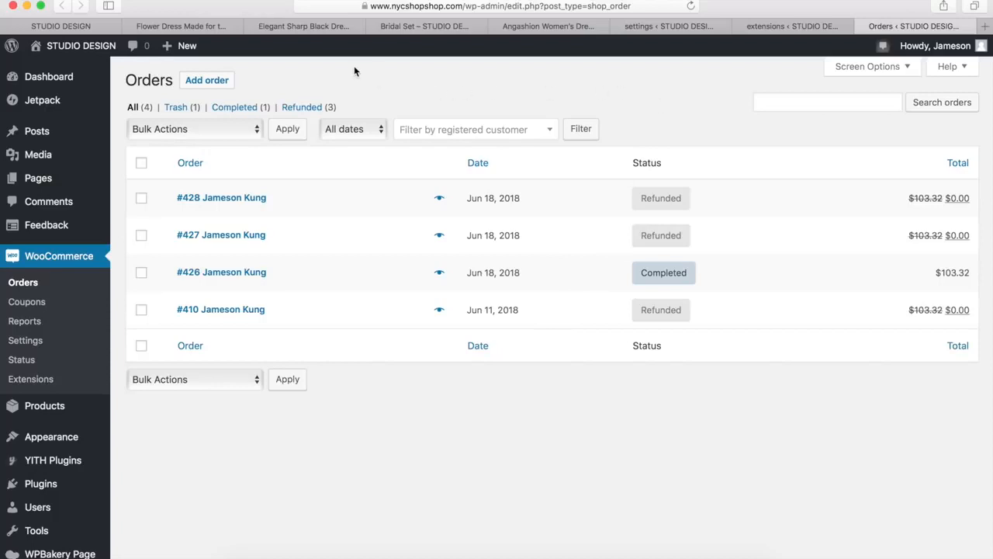
Compare the Flower Dress, Elegant Sharp Black Dress, Bridal Set and Angashion product pages, following the Angashion dress's purchase link to Amazon
{"action": "left_click", "coordinate": [178, 28]}
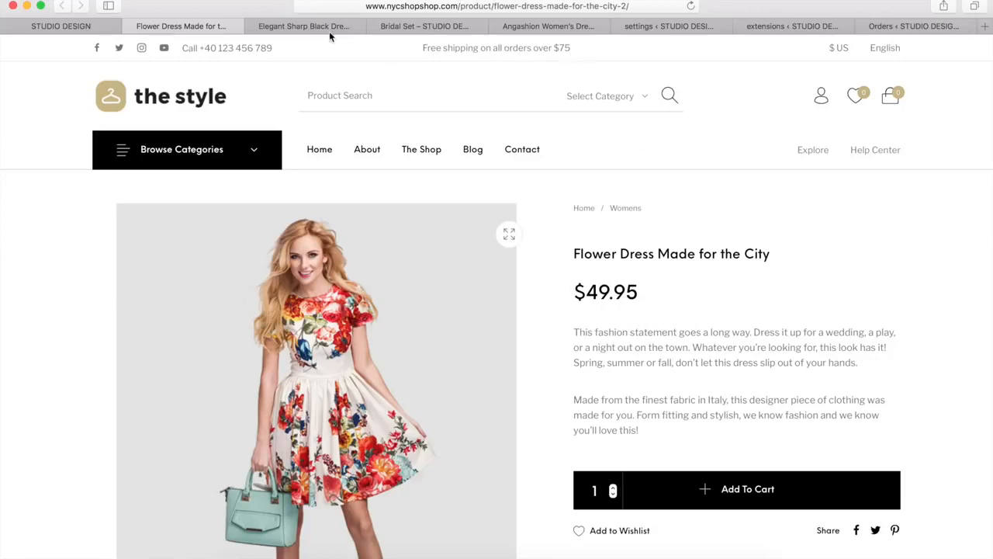
{"action": "left_click", "coordinate": [299, 26]}
{"action": "scroll", "coordinate": [609, 273], "scroll_direction": "down", "scroll_amount": 5}
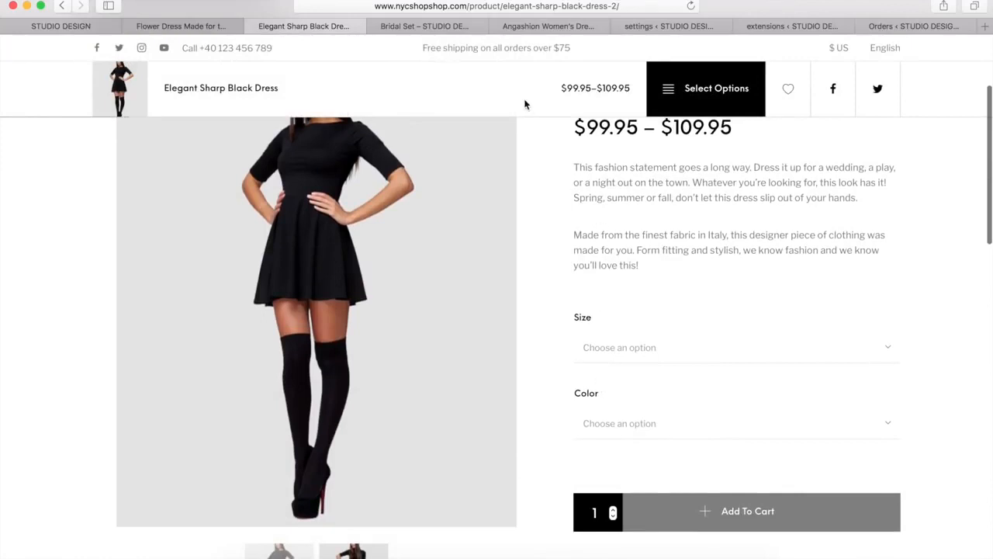
{"action": "left_click", "coordinate": [418, 28]}
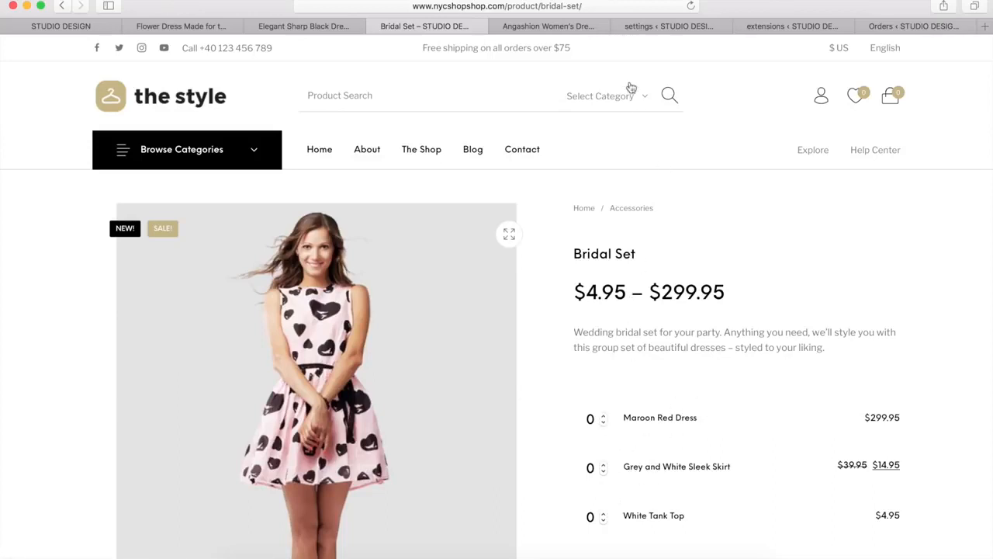
{"action": "left_click", "coordinate": [539, 28]}
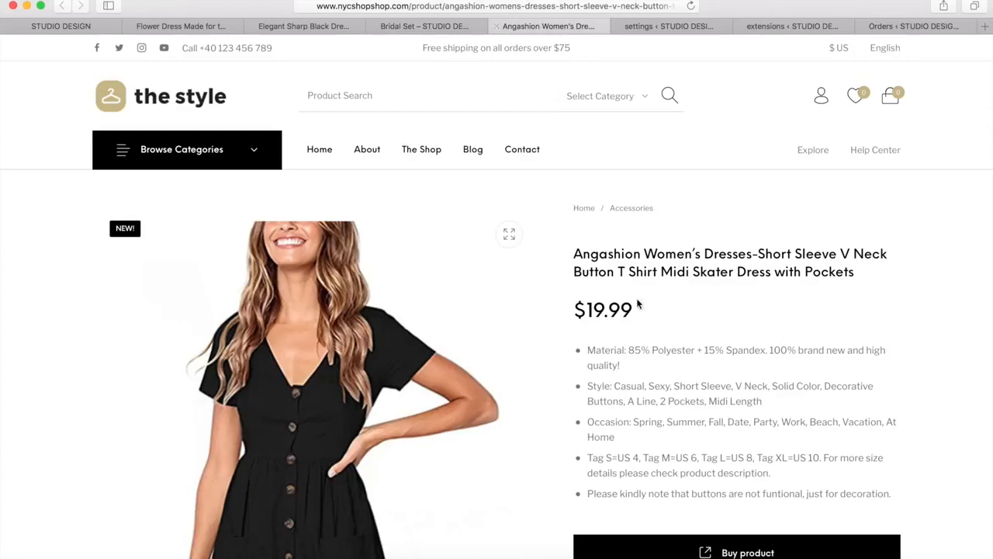
{"action": "left_click", "coordinate": [712, 547]}
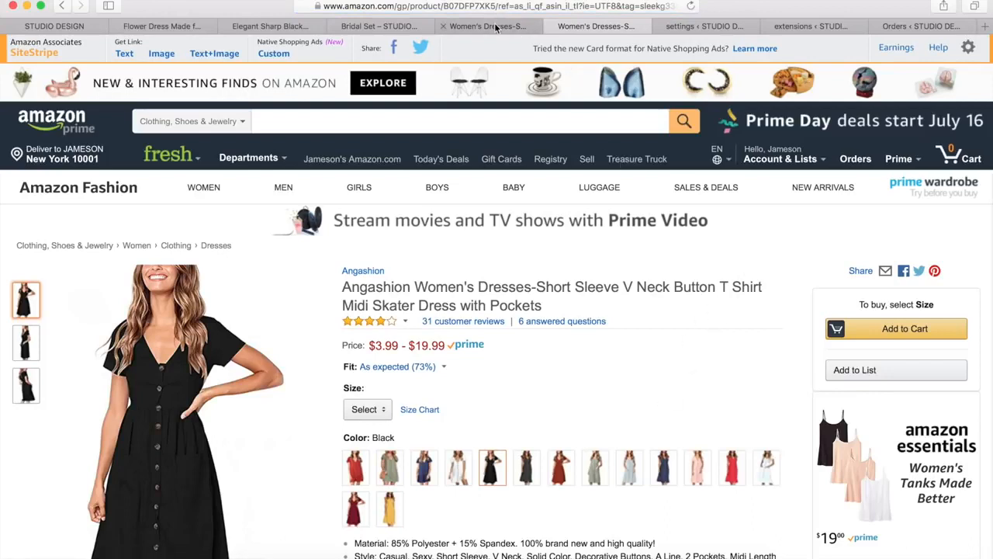
Return to the storefront home page and look through its content
{"action": "left_click", "coordinate": [71, 28]}
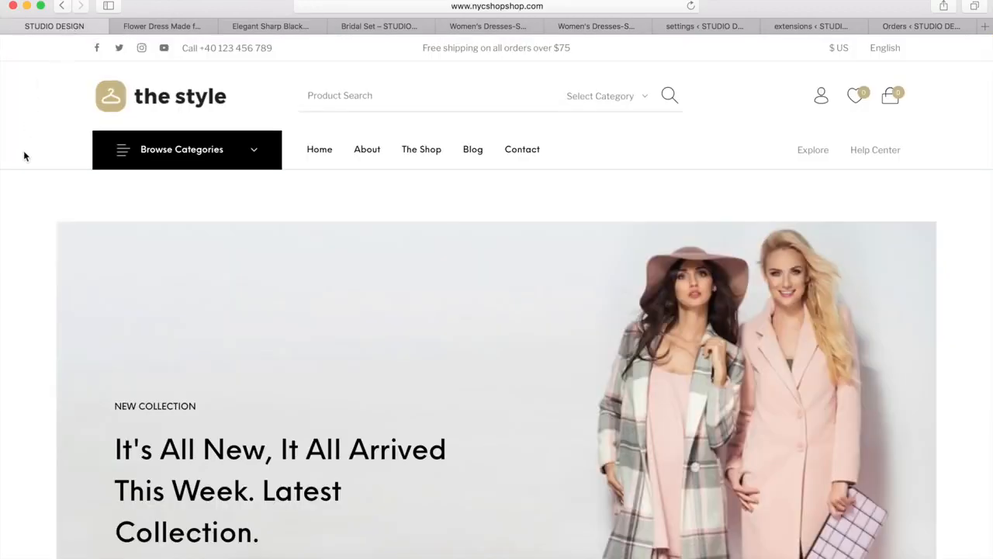
{"action": "scroll", "coordinate": [24, 155], "scroll_direction": "down", "scroll_amount": 5}
{"action": "scroll", "coordinate": [23, 155], "scroll_direction": "down", "scroll_amount": 5}
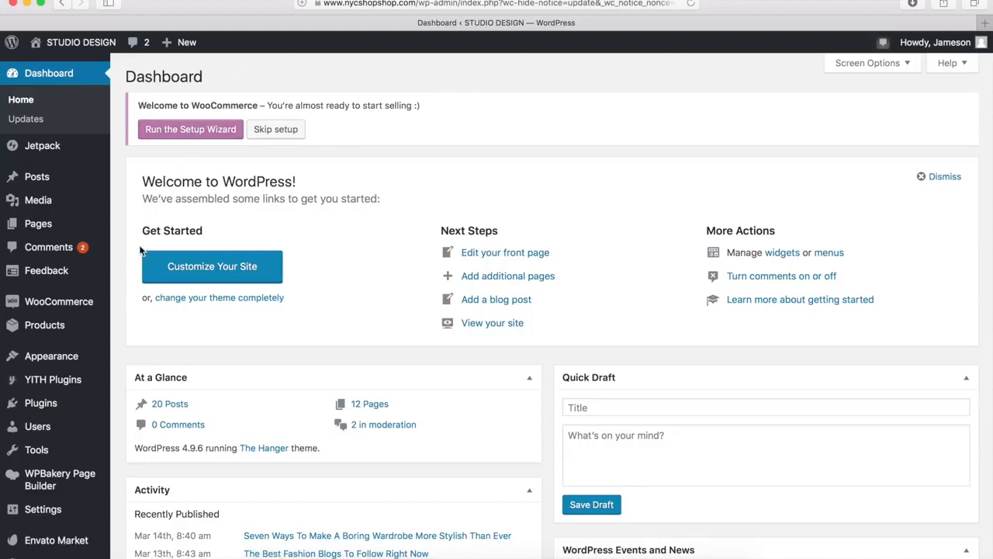
Search the plugins available to add for "woocommerce"
{"action": "mouse_move", "coordinate": [85, 403]}
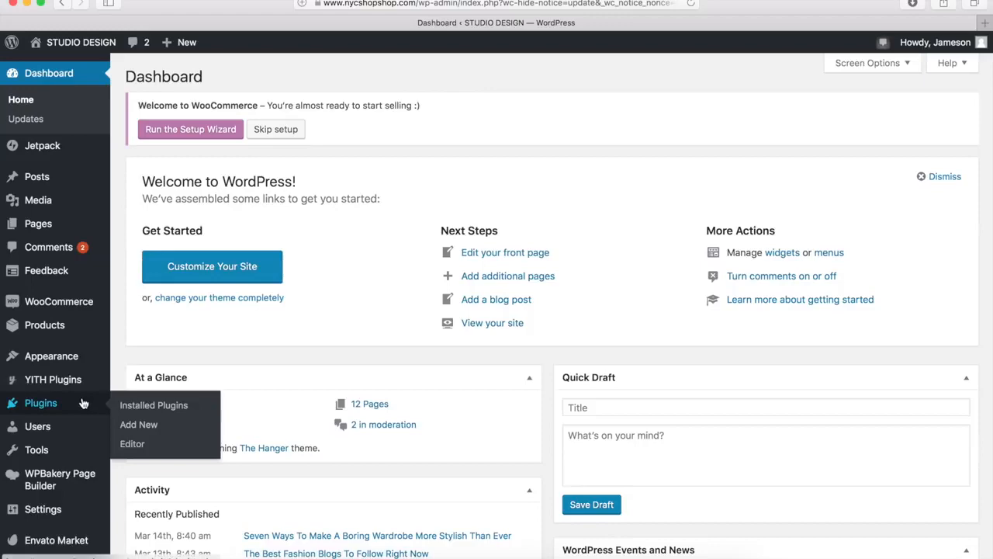
{"action": "left_click", "coordinate": [138, 425]}
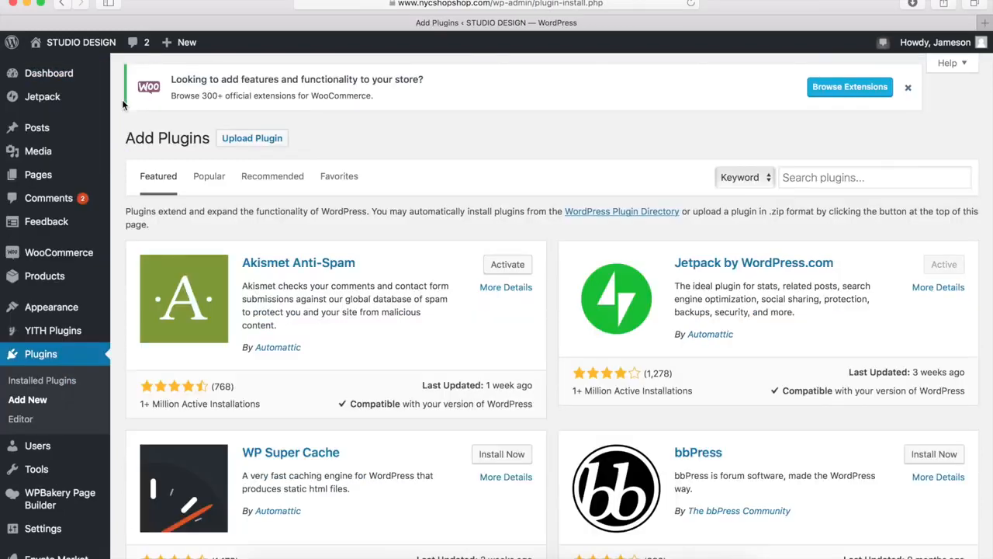
{"action": "left_click", "coordinate": [816, 179]}
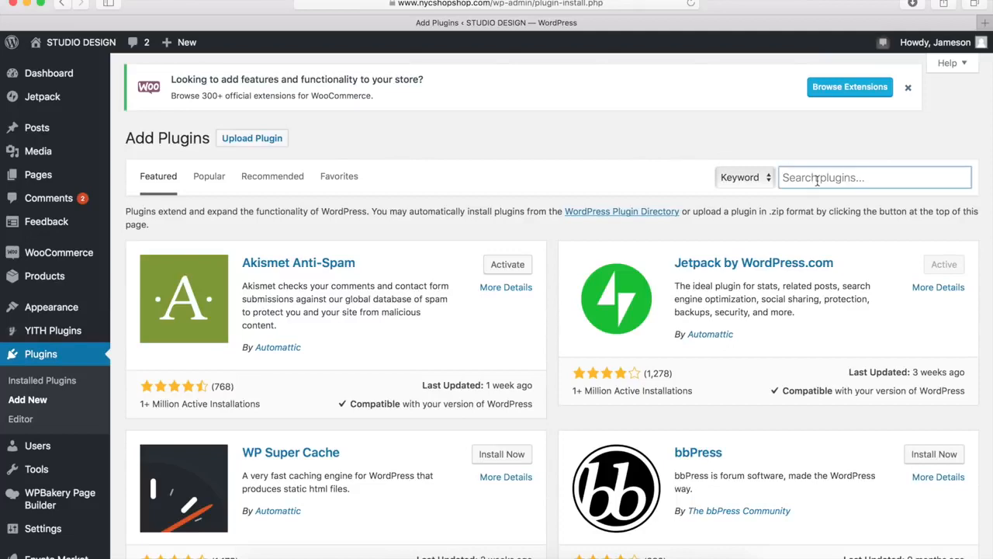
{"action": "type", "text": "woocommerce"}
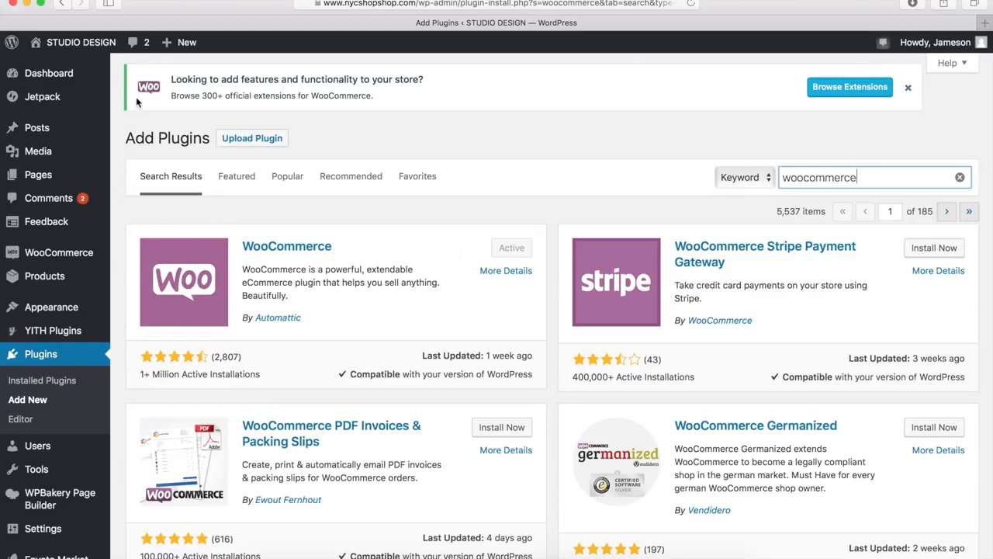
Open the WooCommerce settings with their help section, start the setup wizard and review its store setup form
{"action": "left_click", "coordinate": [63, 75]}
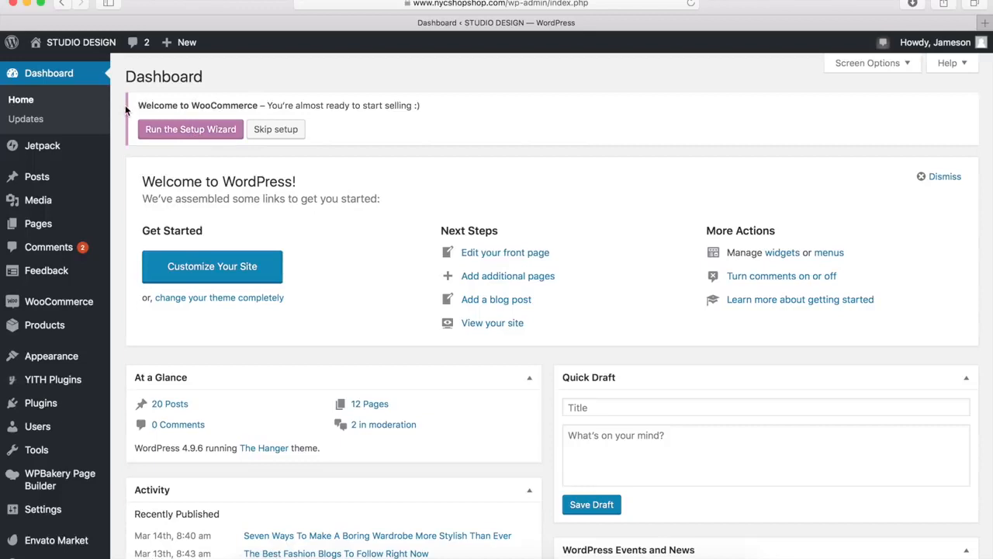
{"action": "mouse_move", "coordinate": [78, 304]}
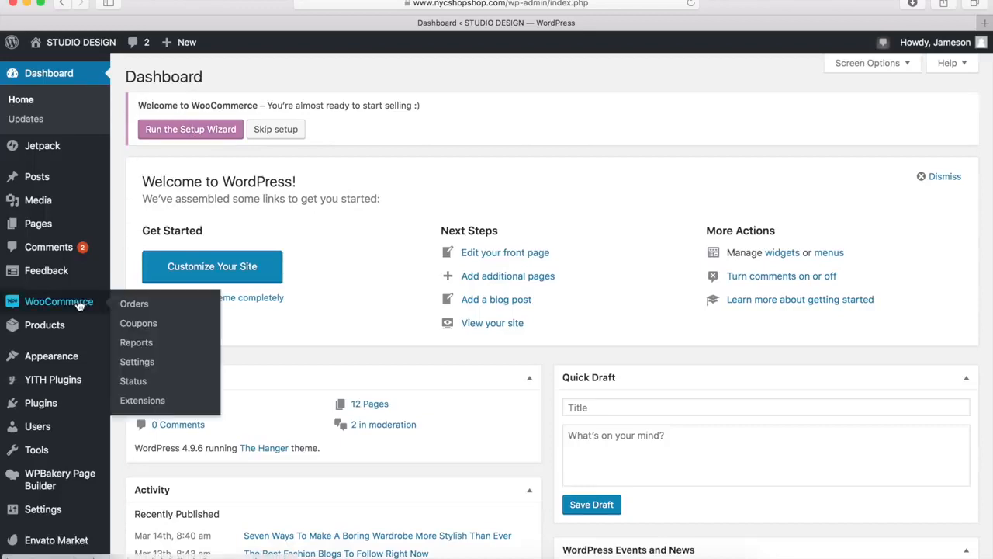
{"action": "left_click", "coordinate": [137, 363]}
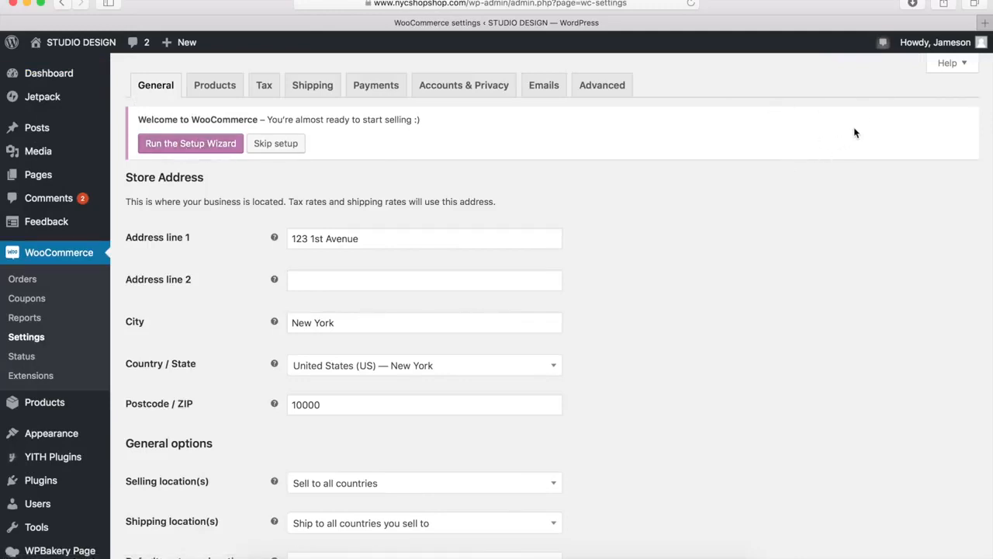
{"action": "left_click", "coordinate": [951, 68]}
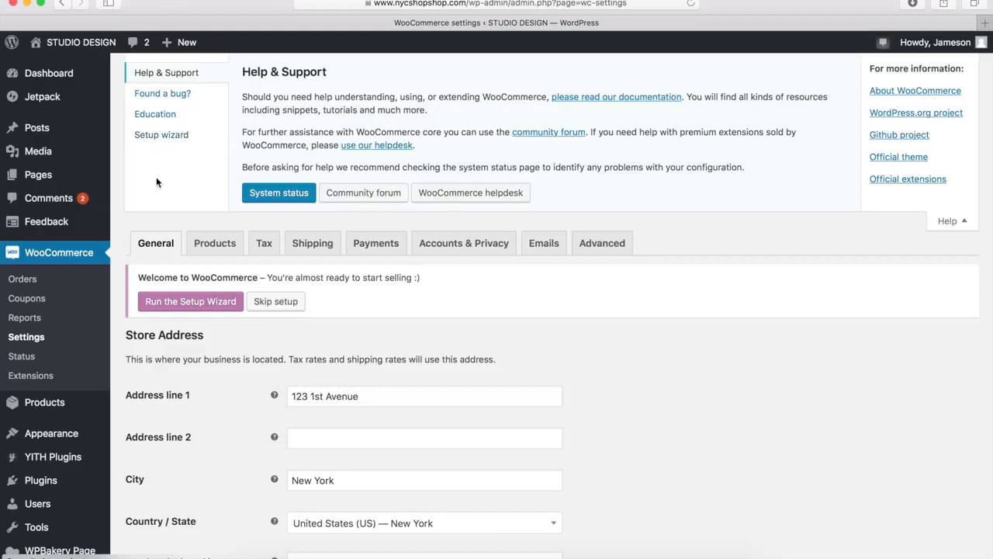
{"action": "left_click", "coordinate": [179, 303]}
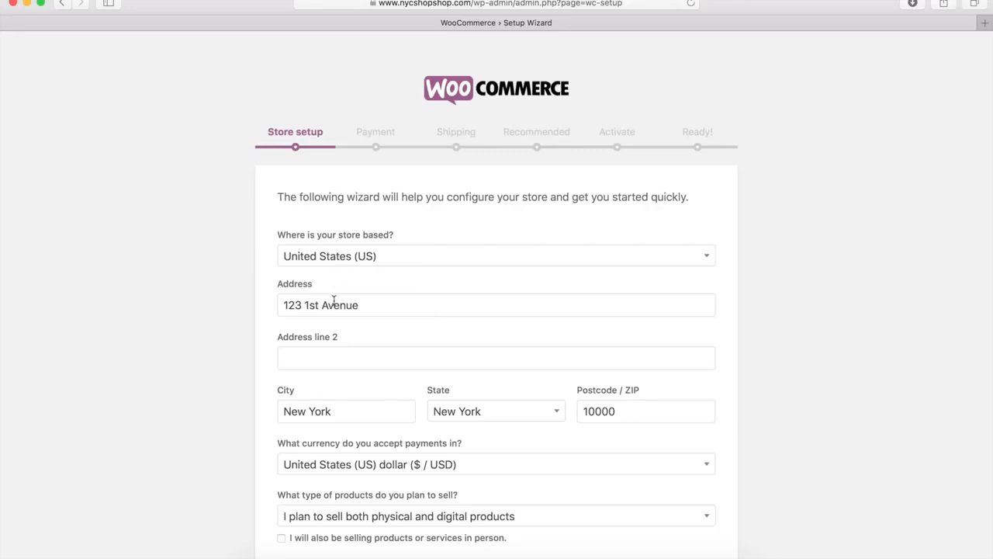
{"action": "scroll", "coordinate": [256, 412], "scroll_direction": "down", "scroll_amount": 3}
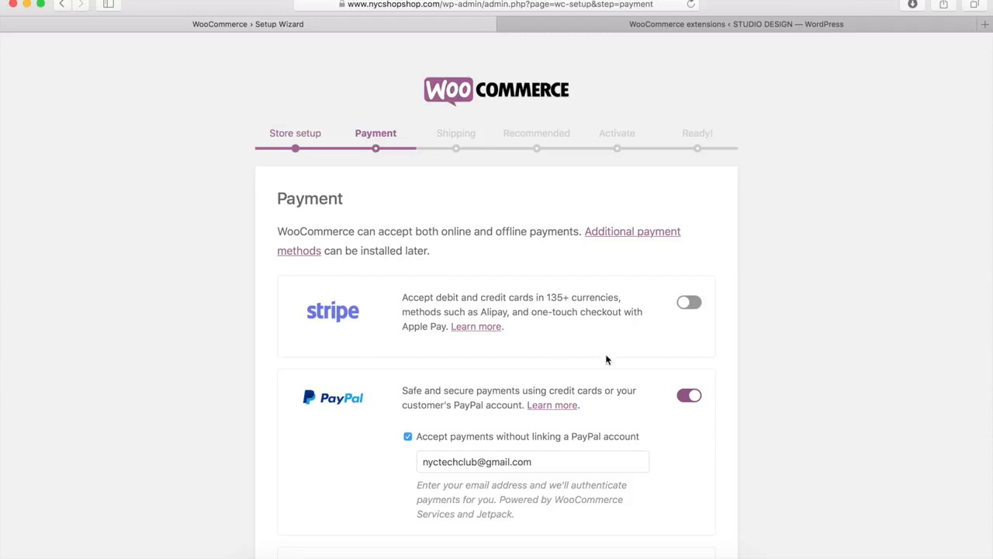
Preview Stripe's payment option in the setup wizard by enabling it and switching it back off
{"action": "left_click", "coordinate": [690, 304]}
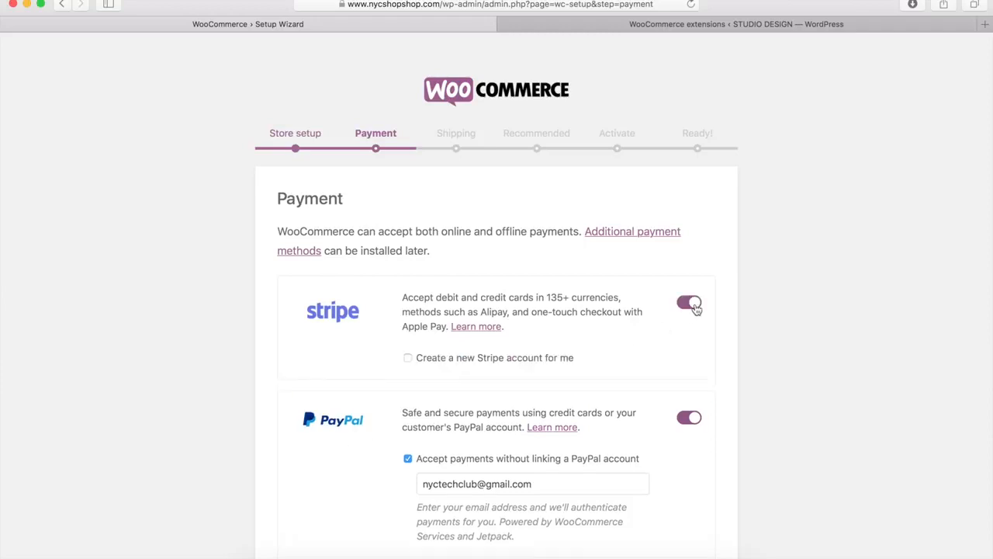
{"action": "left_click", "coordinate": [691, 304]}
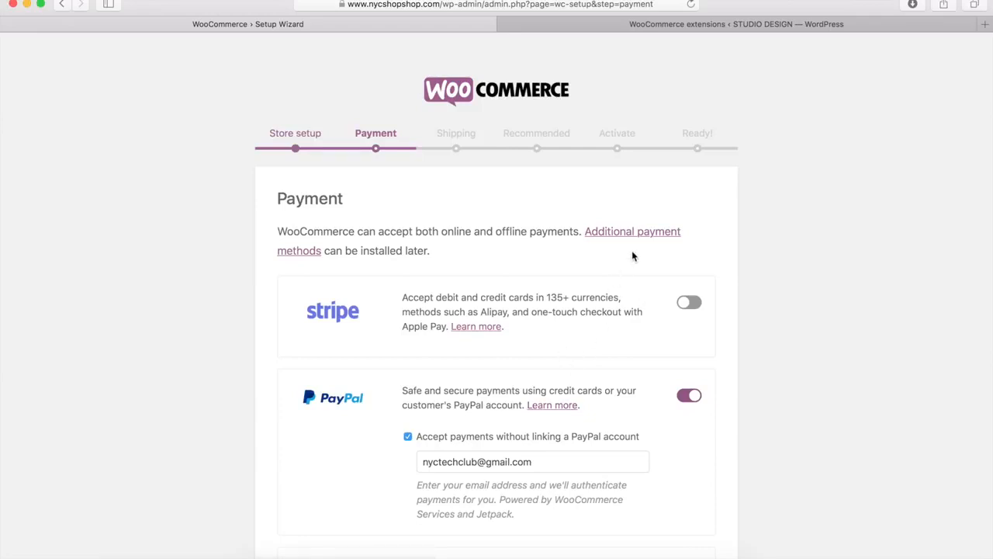
Examine the additional payment gateways offered on the WooCommerce extensions page
{"action": "left_click", "coordinate": [696, 26]}
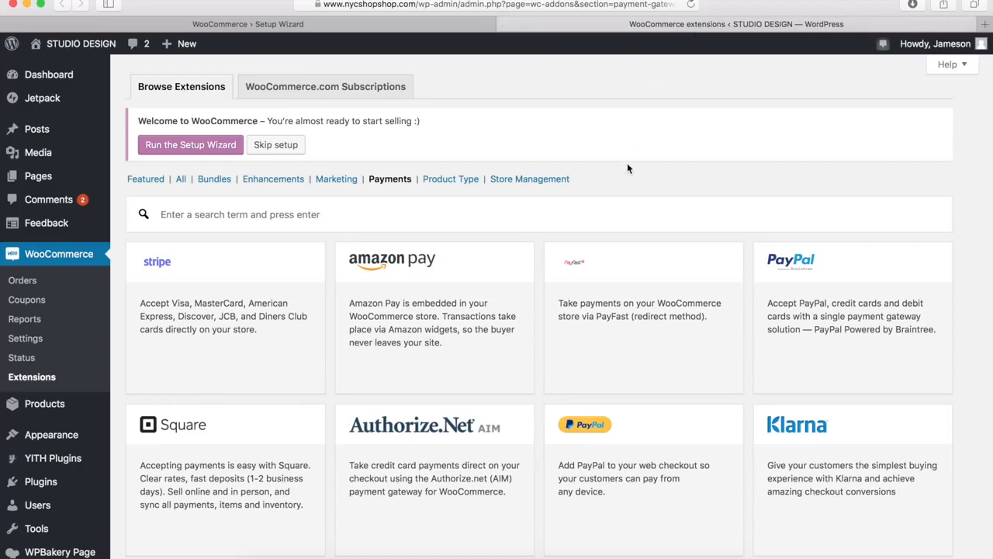
{"action": "scroll", "coordinate": [623, 181], "scroll_direction": "down", "scroll_amount": 5}
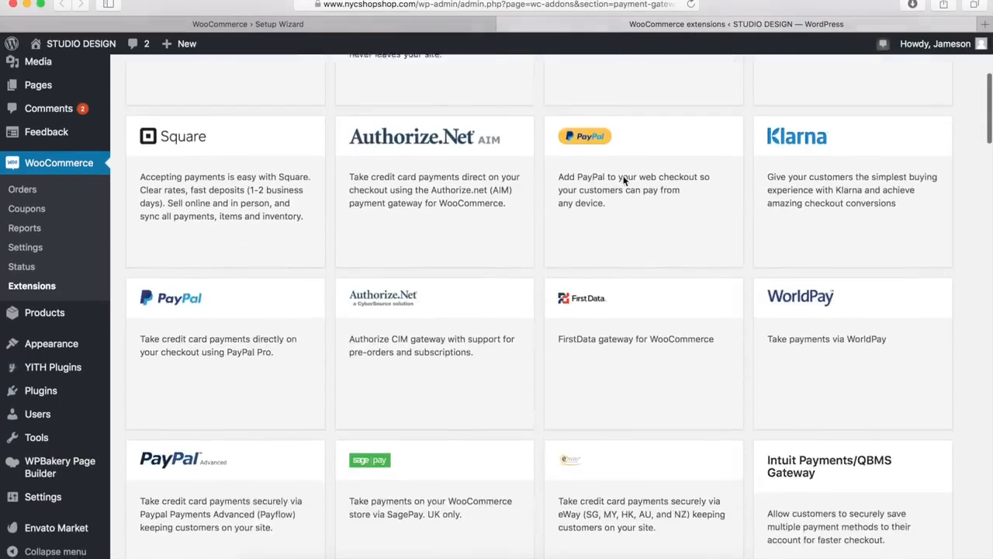
{"action": "scroll", "coordinate": [626, 182], "scroll_direction": "down", "scroll_amount": 4}
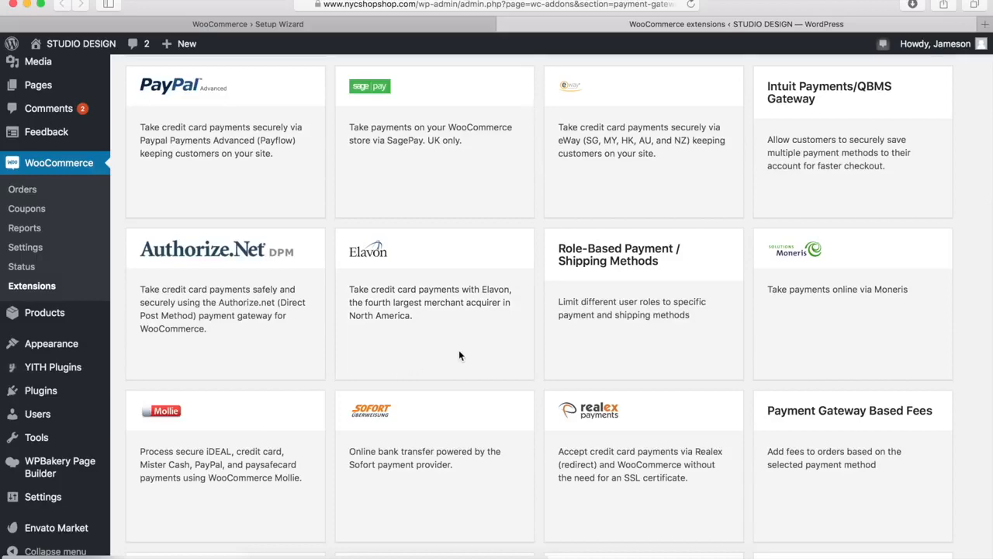
{"action": "scroll", "coordinate": [451, 472], "scroll_direction": "up", "scroll_amount": 6}
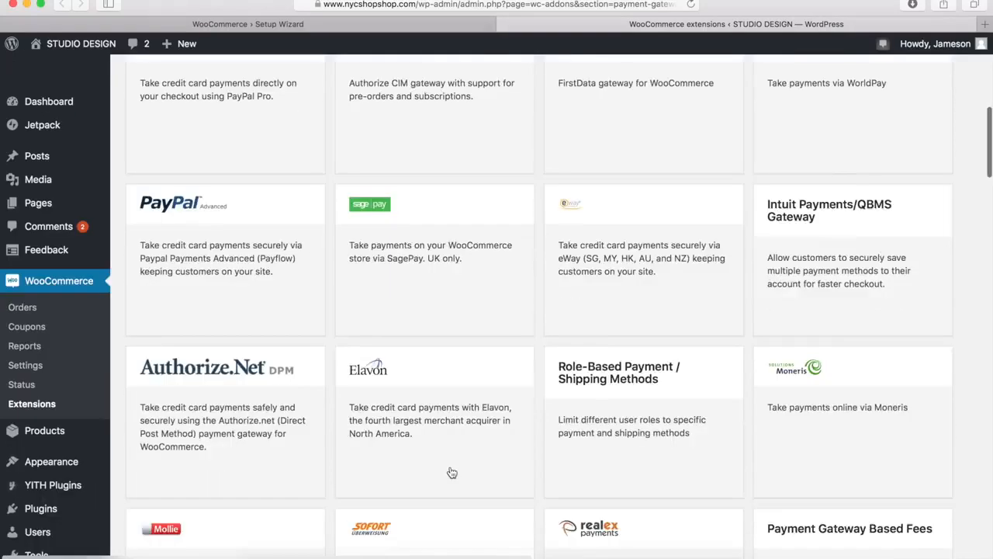
{"action": "scroll", "coordinate": [451, 472], "scroll_direction": "up", "scroll_amount": 3}
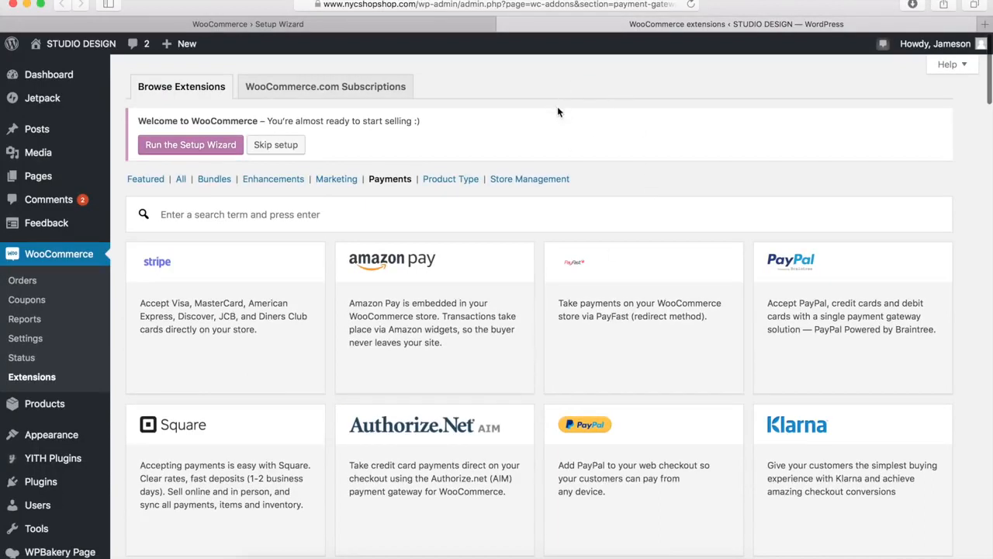
Return to the setup wizard's payment stage and review the offline payment methods it offers
{"action": "left_click", "coordinate": [351, 29]}
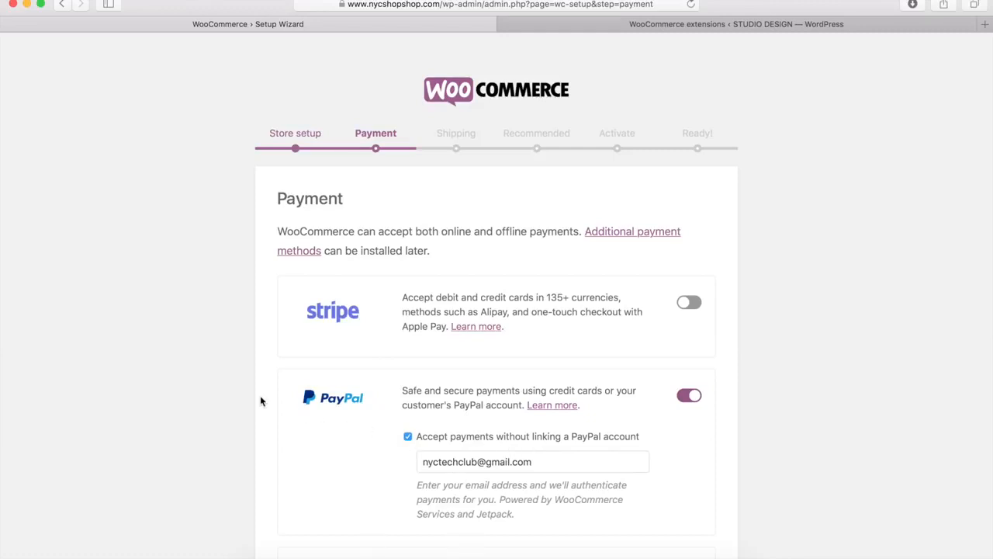
{"action": "scroll", "coordinate": [261, 400], "scroll_direction": "down", "scroll_amount": 4}
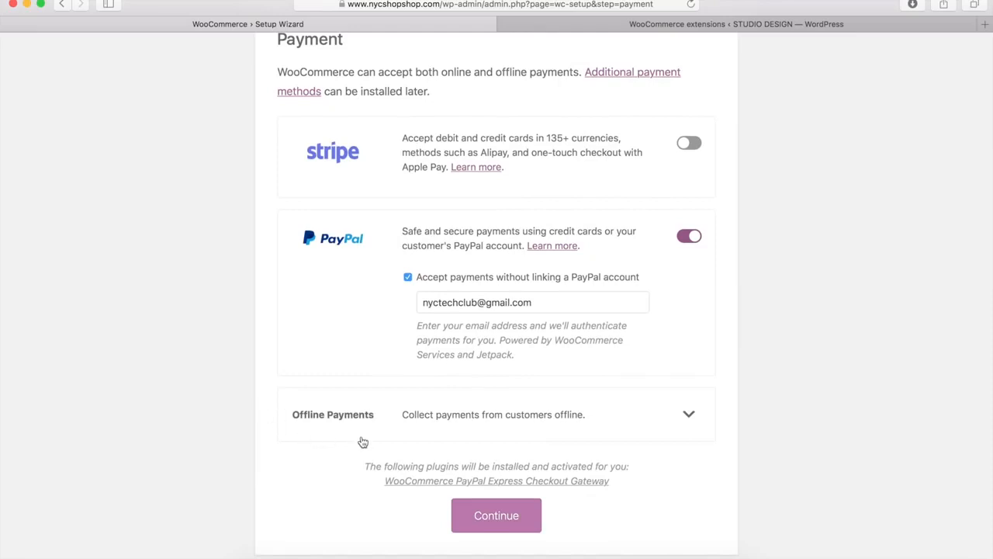
{"action": "left_click", "coordinate": [688, 416]}
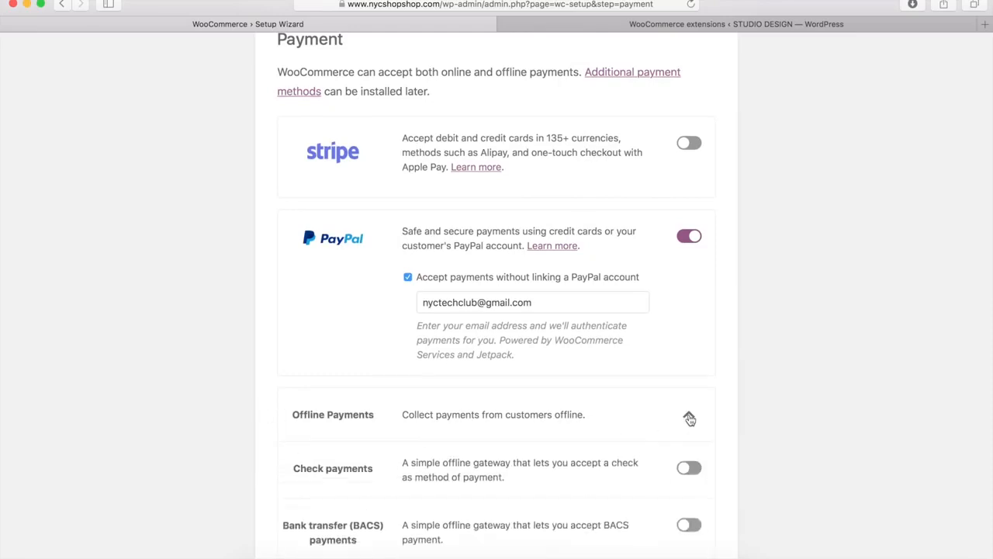
{"action": "scroll", "coordinate": [582, 444], "scroll_direction": "down", "scroll_amount": 5}
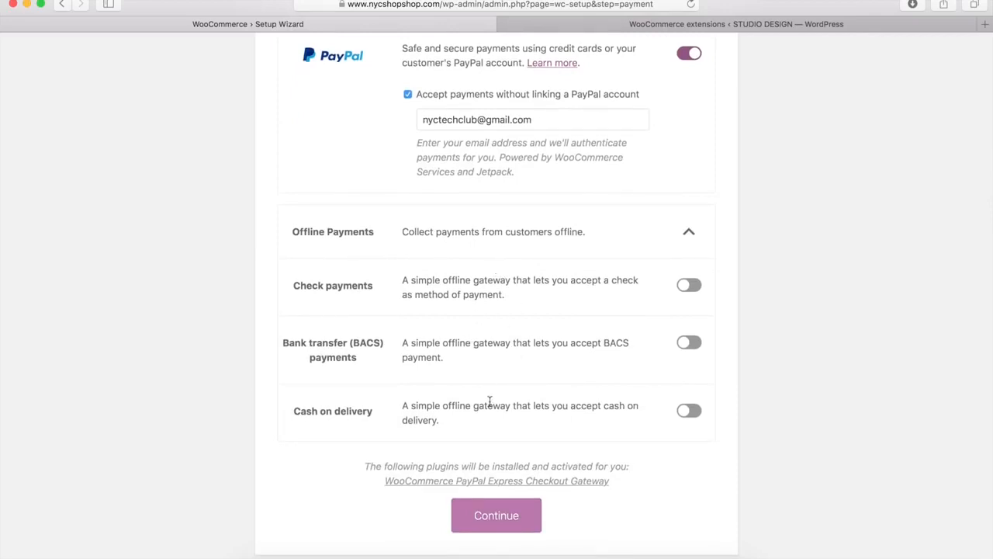
{"action": "left_click", "coordinate": [689, 237]}
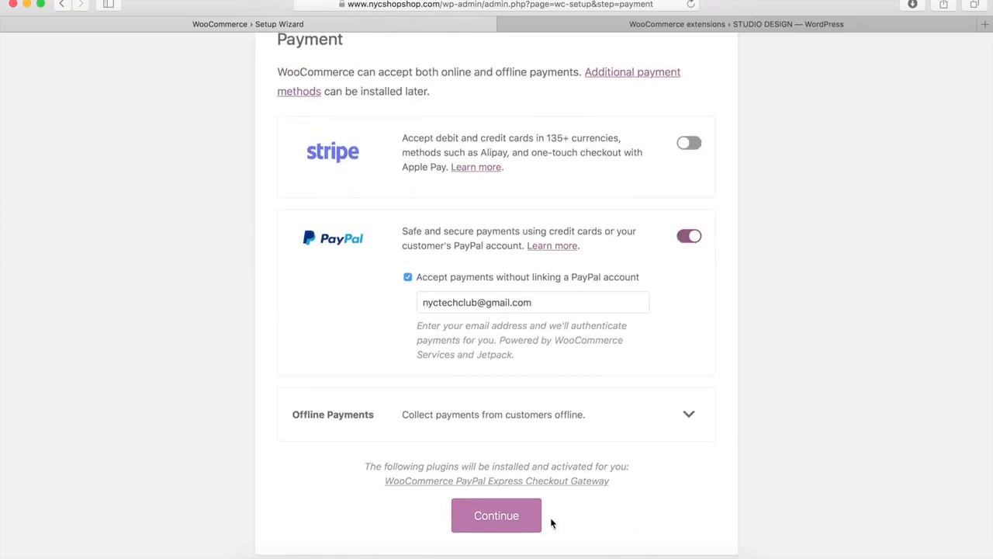
Accept the wizard's payment setup with PayPal enabled and the shipping units oz and in
{"action": "left_click", "coordinate": [485, 524]}
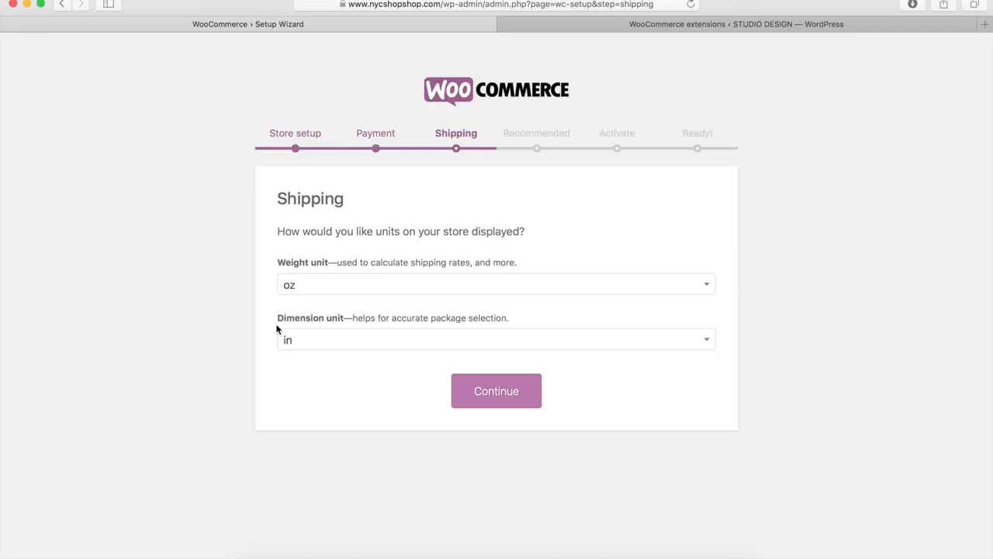
{"action": "left_click", "coordinate": [497, 393]}
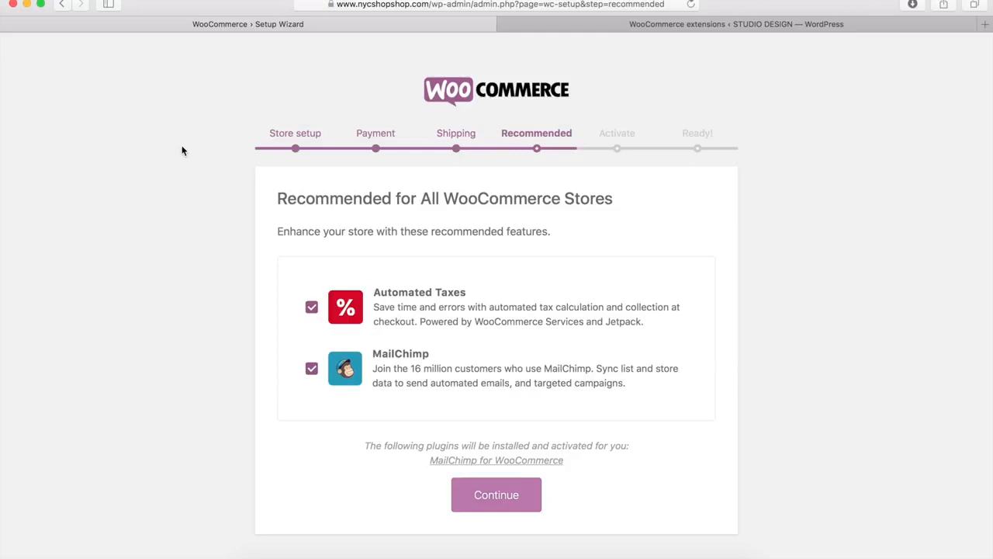
Exclude MailChimp from the recommended features, keeping Automated Taxes, and connect the store to WooCommerce Services
{"action": "left_click", "coordinate": [312, 373]}
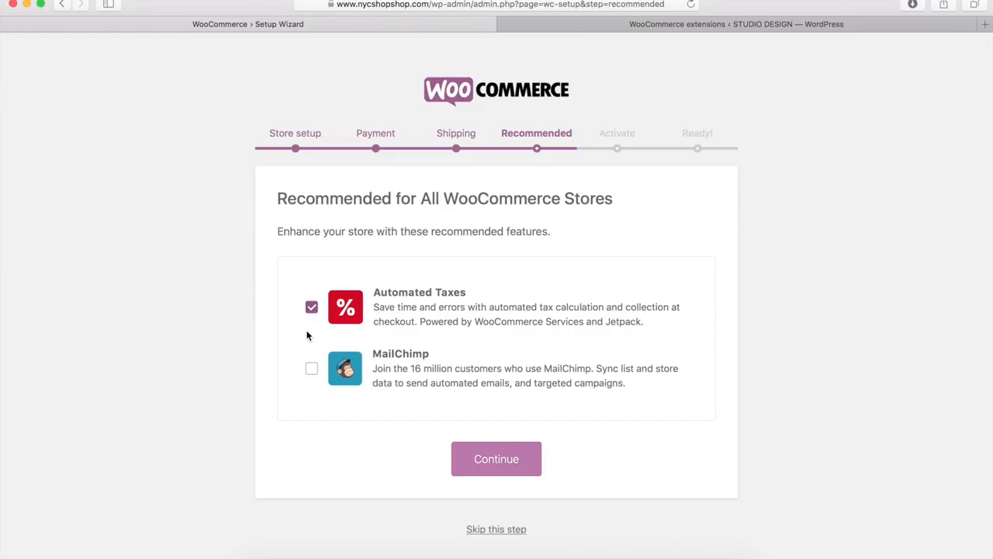
{"action": "left_click", "coordinate": [493, 463]}
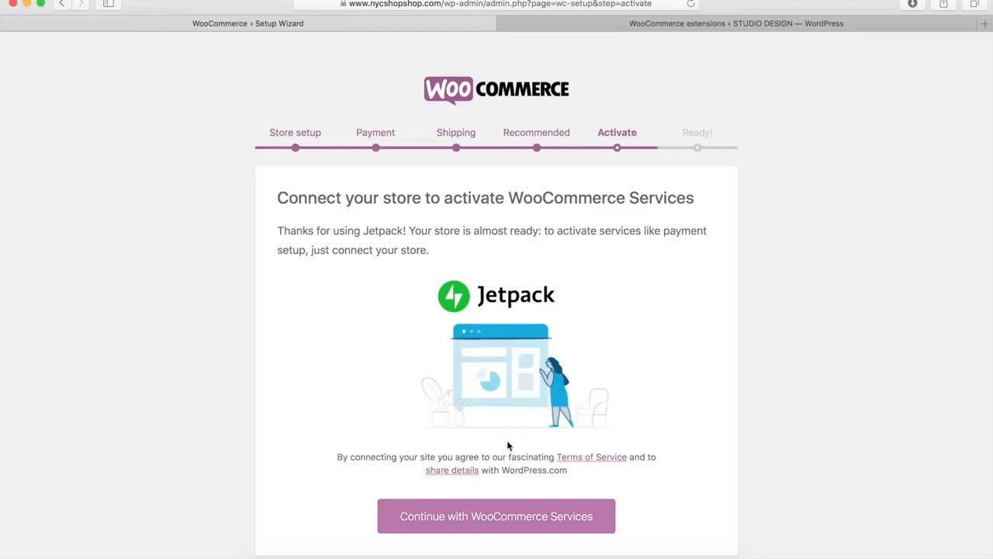
{"action": "left_click", "coordinate": [498, 518]}
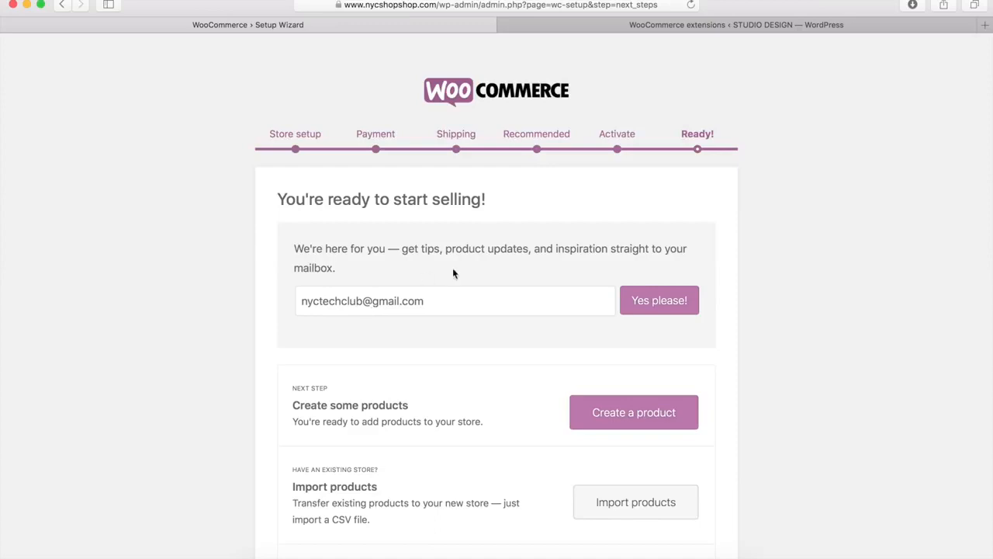
Review the wizard's closing options, including the CSV product import, and go on to the store settings
{"action": "scroll", "coordinate": [460, 287], "scroll_direction": "down", "scroll_amount": 5}
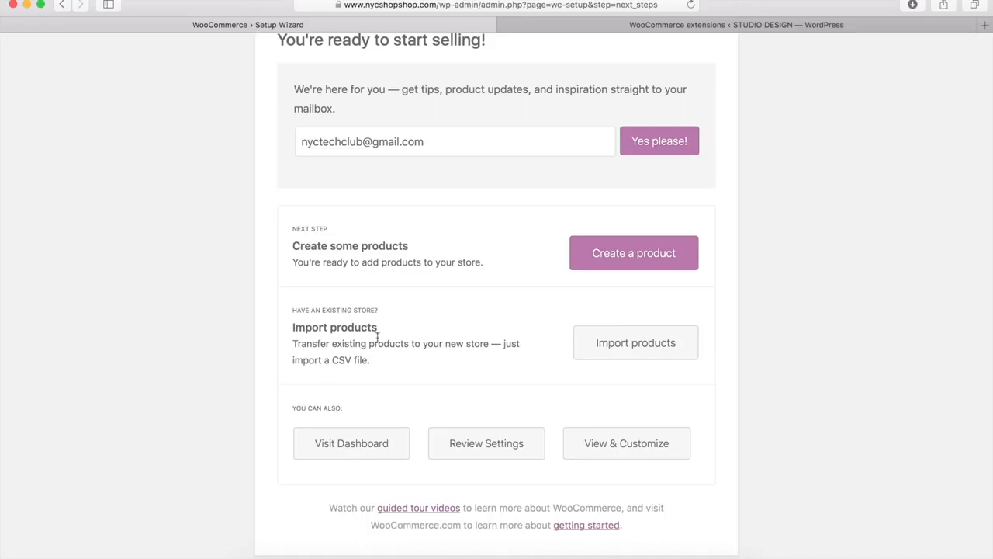
{"action": "left_click_drag", "start_coordinate": [332, 359], "coordinate": [370, 360]}
{"action": "left_click", "coordinate": [497, 374]}
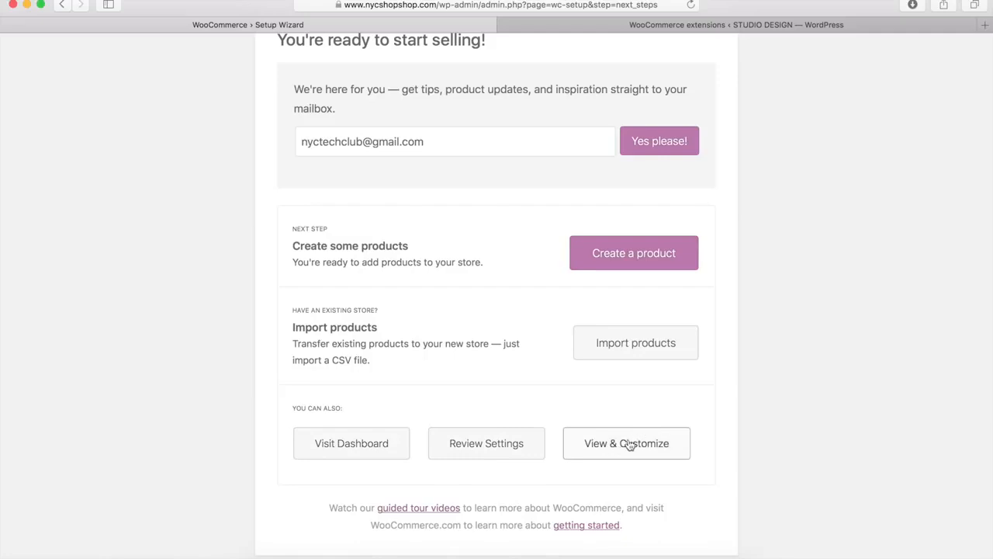
{"action": "left_click", "coordinate": [481, 447]}
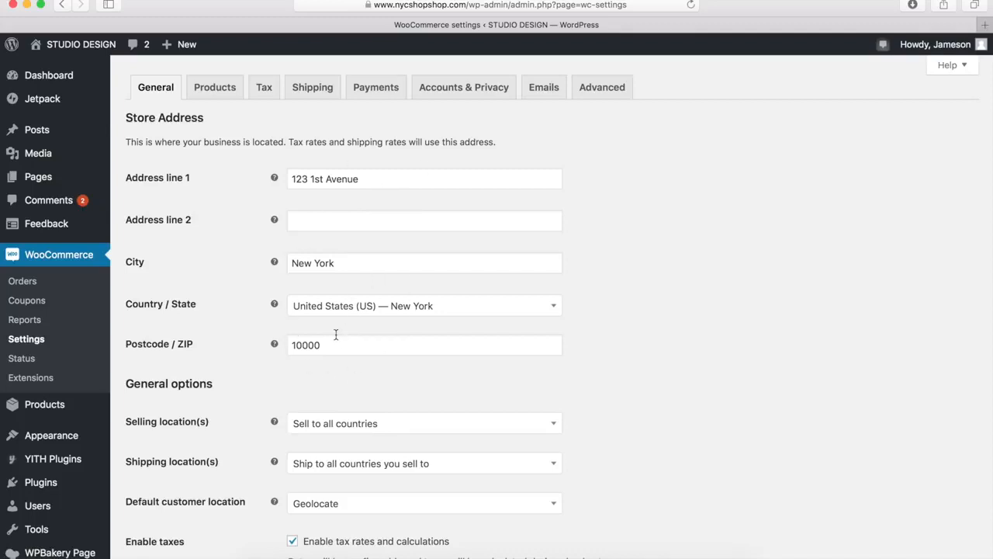
Review the store's general address, selling, coupon and currency options and save the settings
{"action": "scroll", "coordinate": [336, 334], "scroll_direction": "down", "scroll_amount": 5}
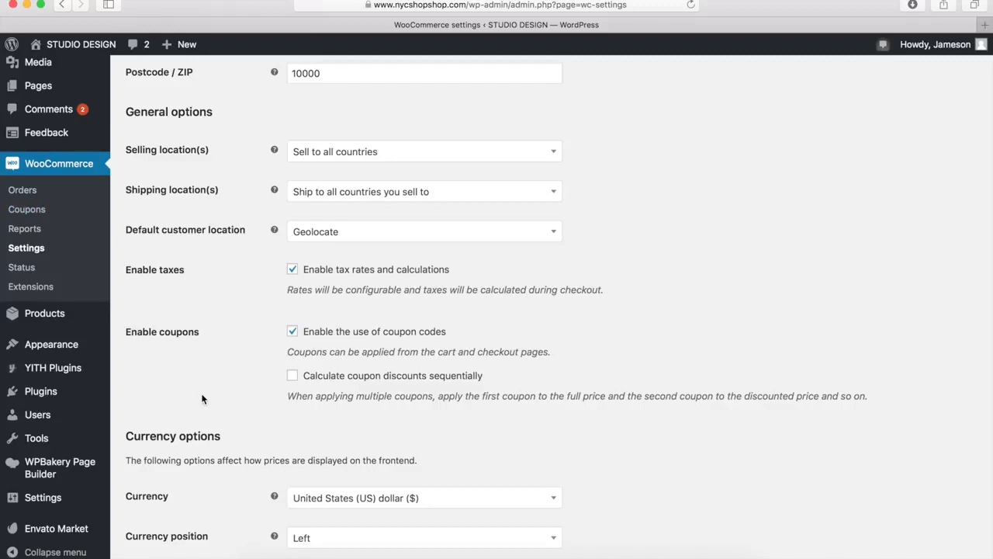
{"action": "scroll", "coordinate": [202, 397], "scroll_direction": "down", "scroll_amount": 5}
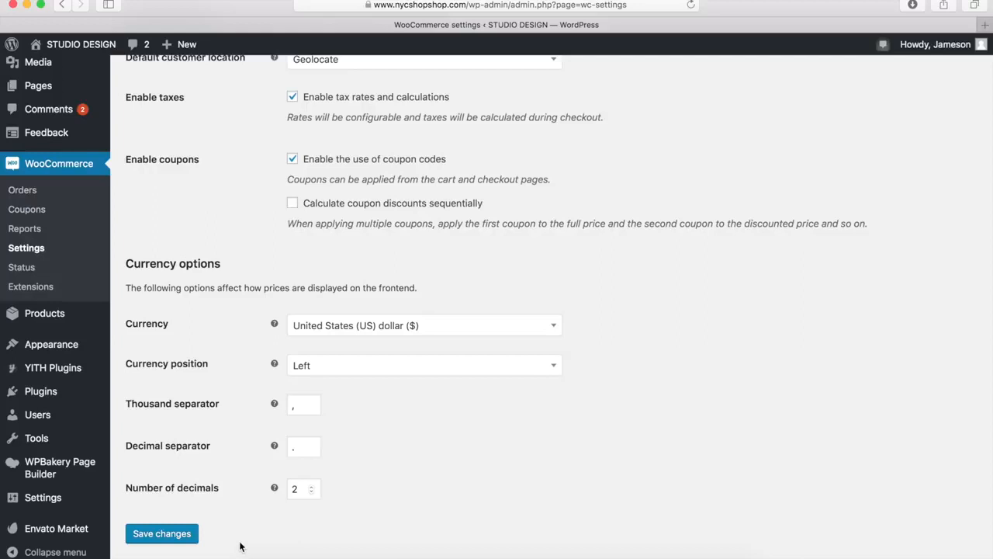
{"action": "left_click", "coordinate": [157, 536]}
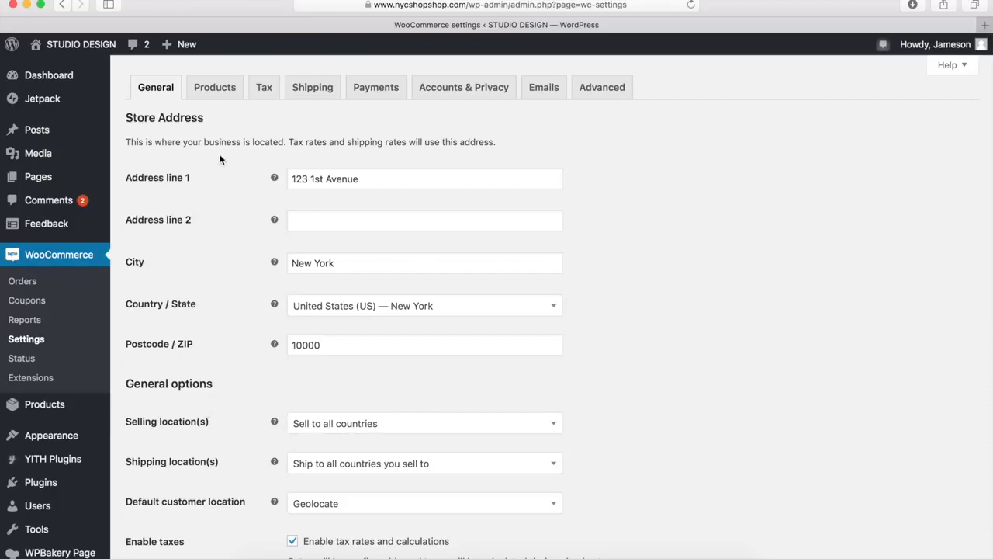
Select Shop as the shop page in the product settings and review the measurement, review and rating options
{"action": "left_click", "coordinate": [215, 88]}
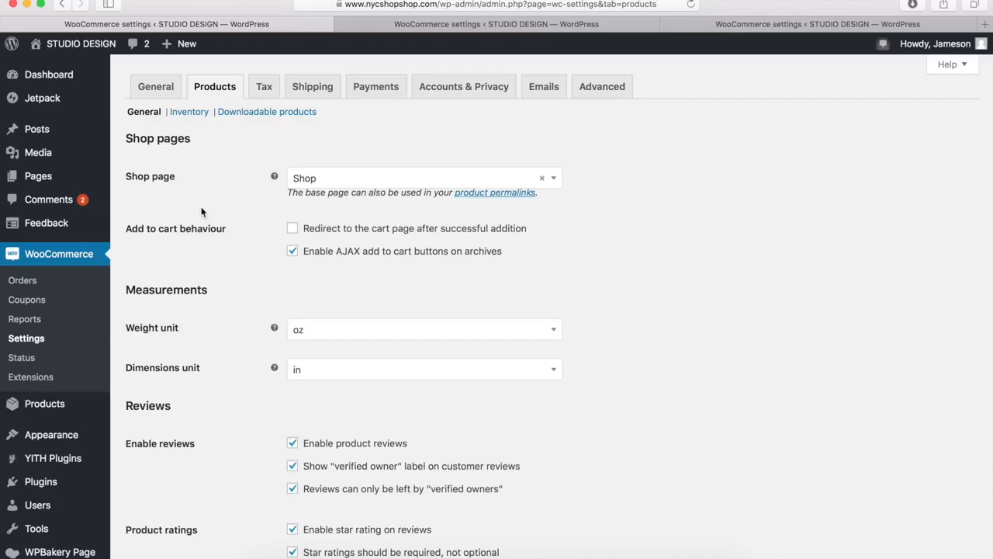
{"action": "left_click", "coordinate": [345, 185]}
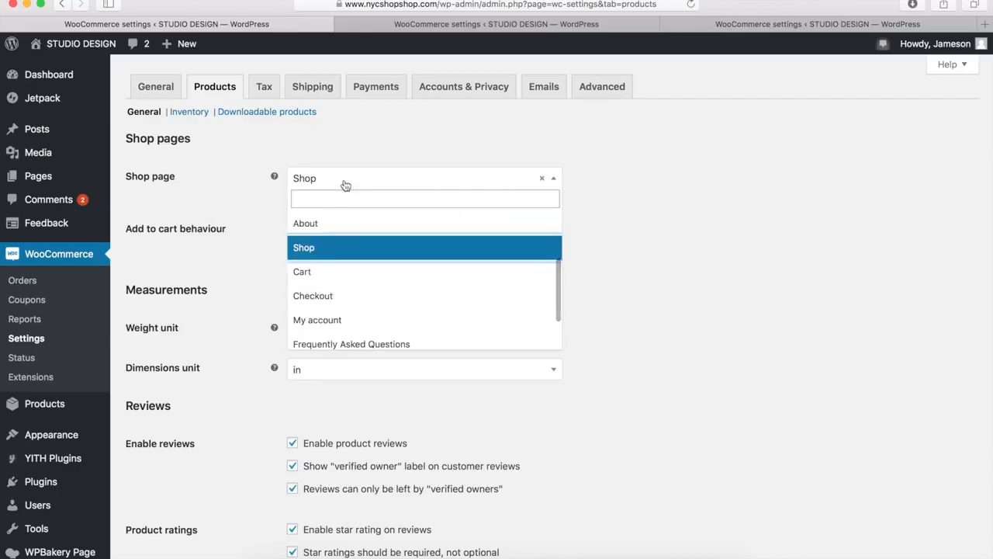
{"action": "left_click", "coordinate": [317, 251]}
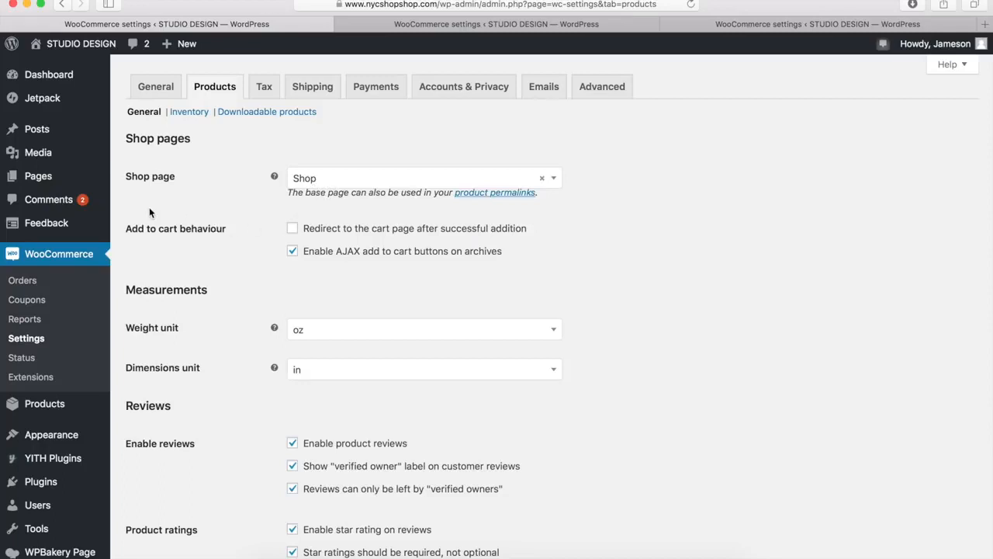
{"action": "mouse_move", "coordinate": [52, 179]}
{"action": "scroll", "coordinate": [365, 357], "scroll_direction": "down", "scroll_amount": 3}
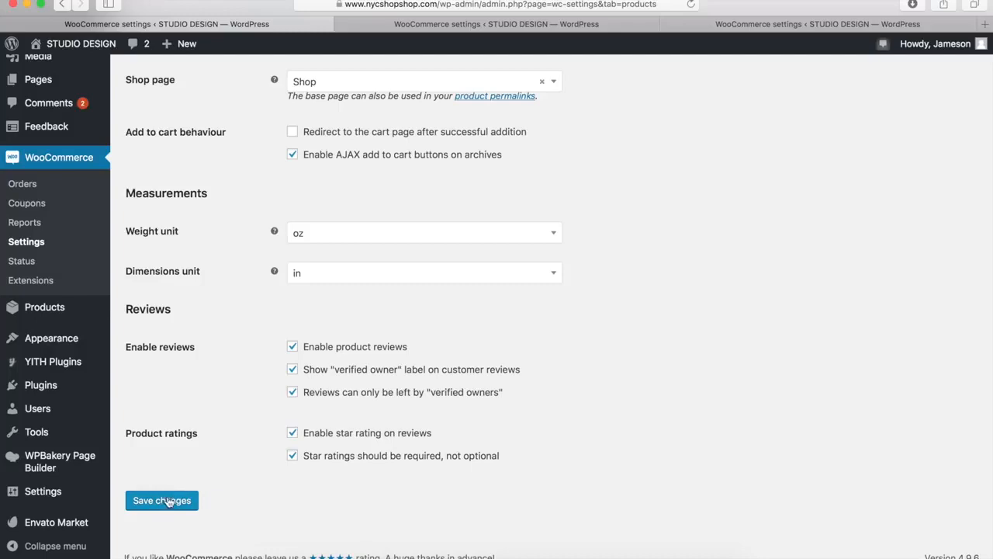
{"action": "scroll", "coordinate": [165, 460], "scroll_direction": "up", "scroll_amount": 3}
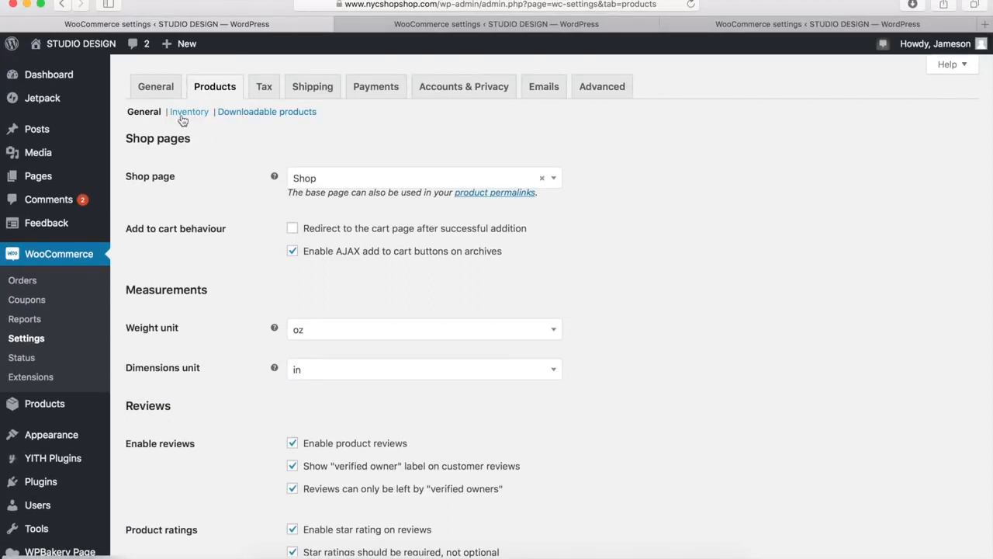
Review the inventory settings, select Force downloads as the file download method, and close both extra settings pages
{"action": "left_click", "coordinate": [468, 26]}
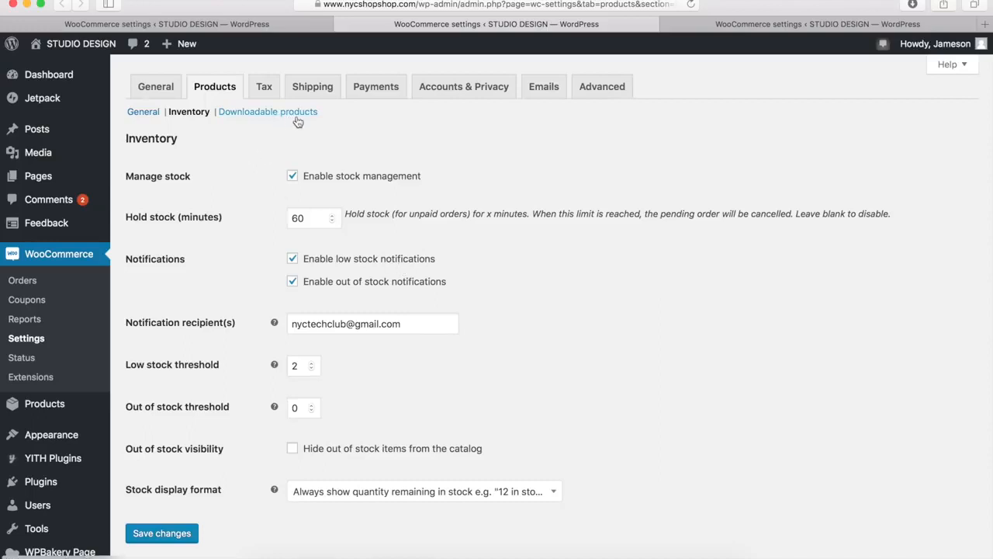
{"action": "left_click", "coordinate": [764, 24]}
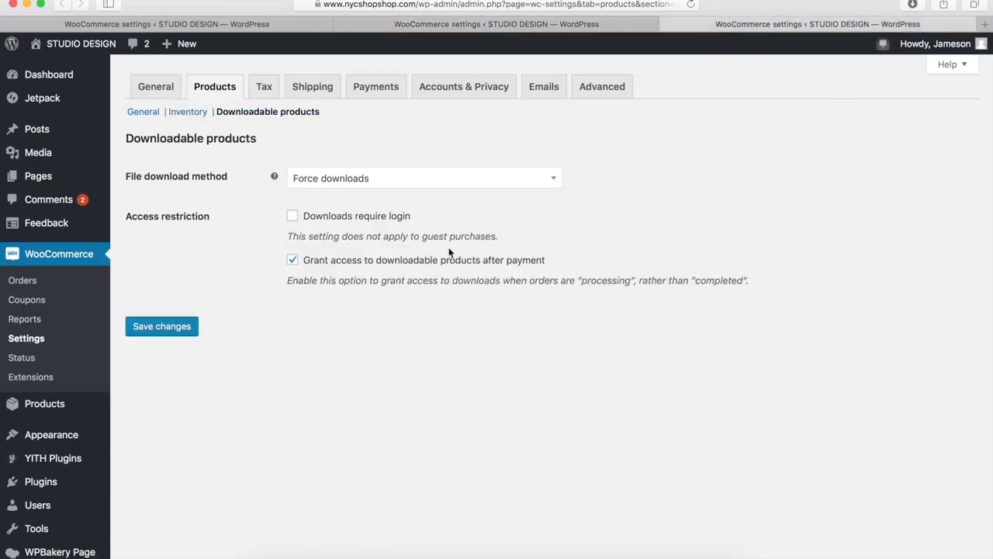
{"action": "left_click", "coordinate": [412, 182]}
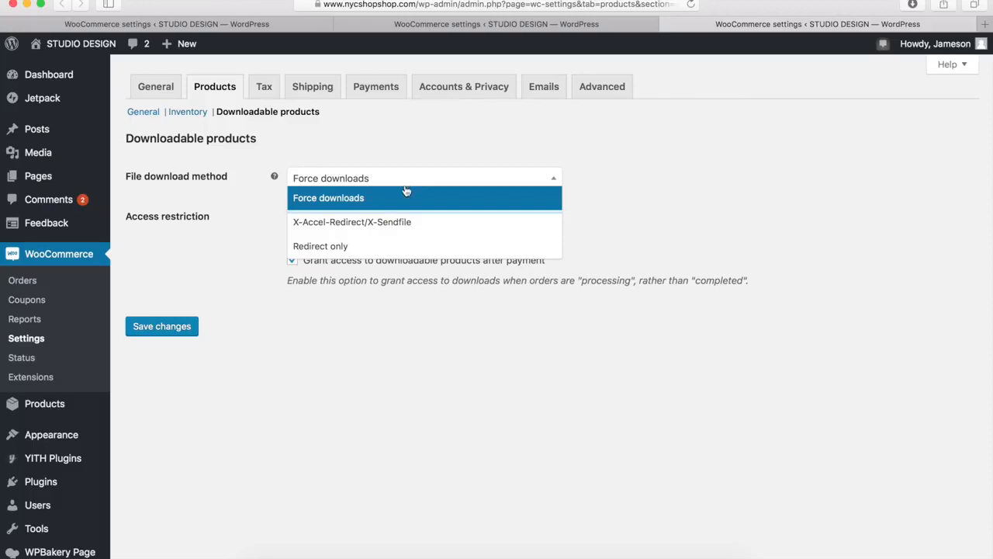
{"action": "left_click", "coordinate": [394, 206]}
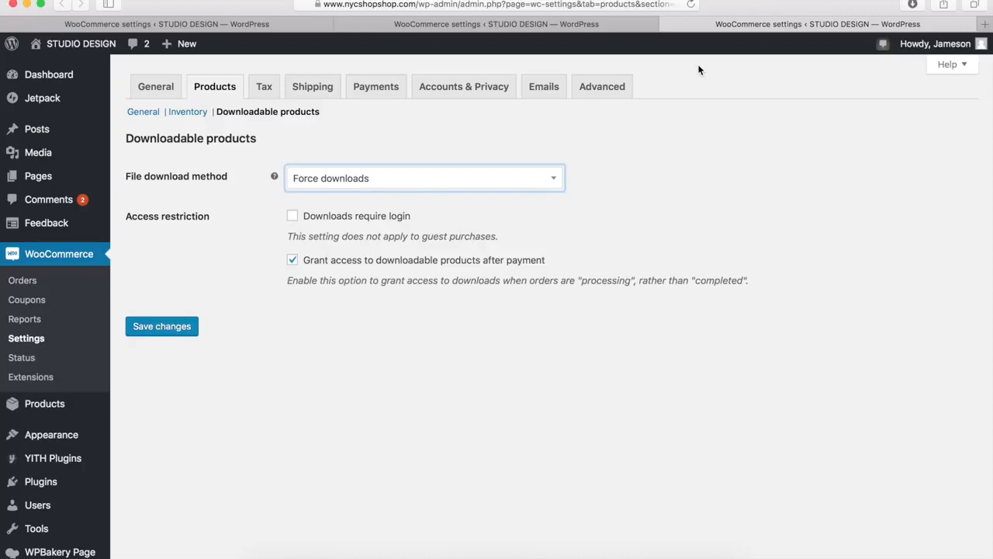
{"action": "left_click", "coordinate": [667, 26]}
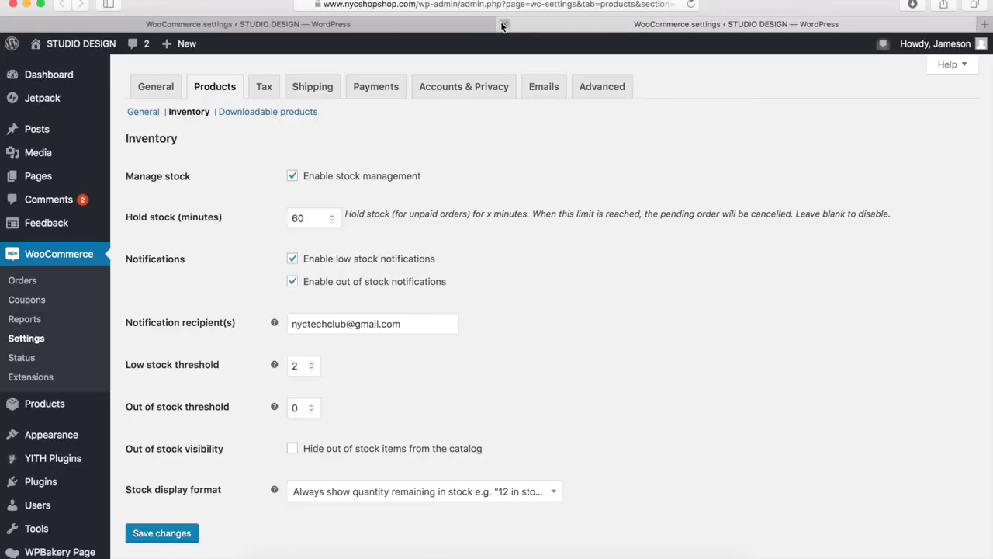
{"action": "left_click", "coordinate": [501, 25]}
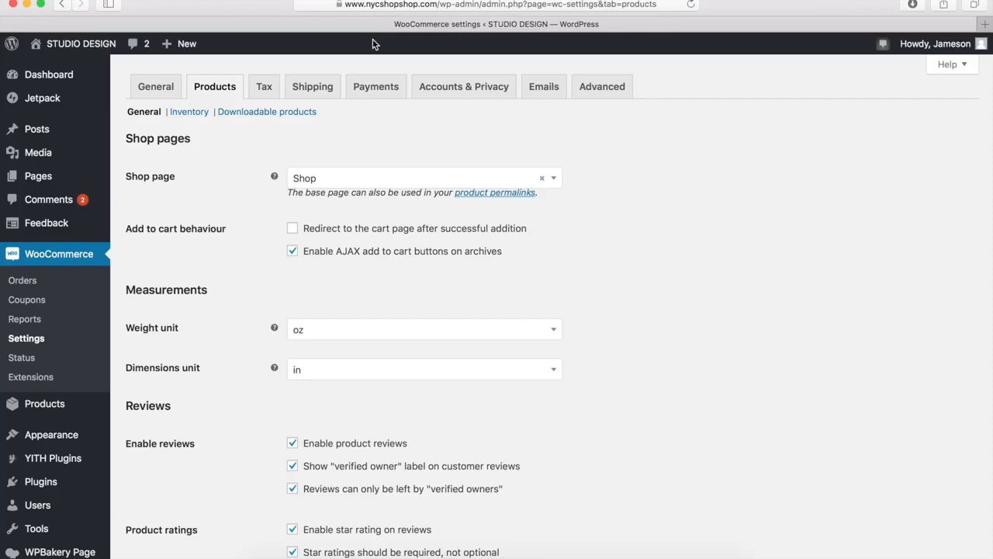
Review the store's tax options, from automated taxes down to the display of tax totals
{"action": "left_click", "coordinate": [265, 89]}
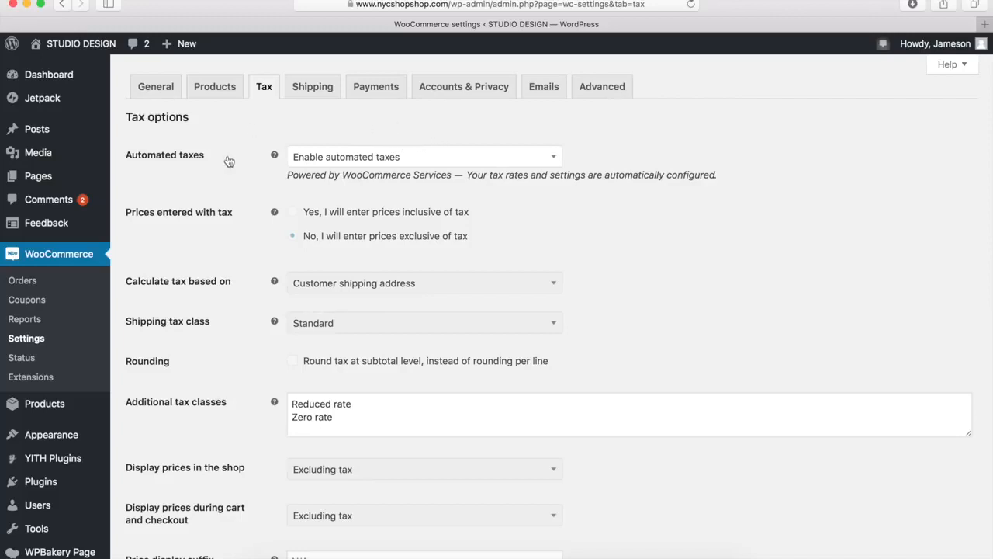
{"action": "scroll", "coordinate": [229, 160], "scroll_direction": "down", "scroll_amount": 5}
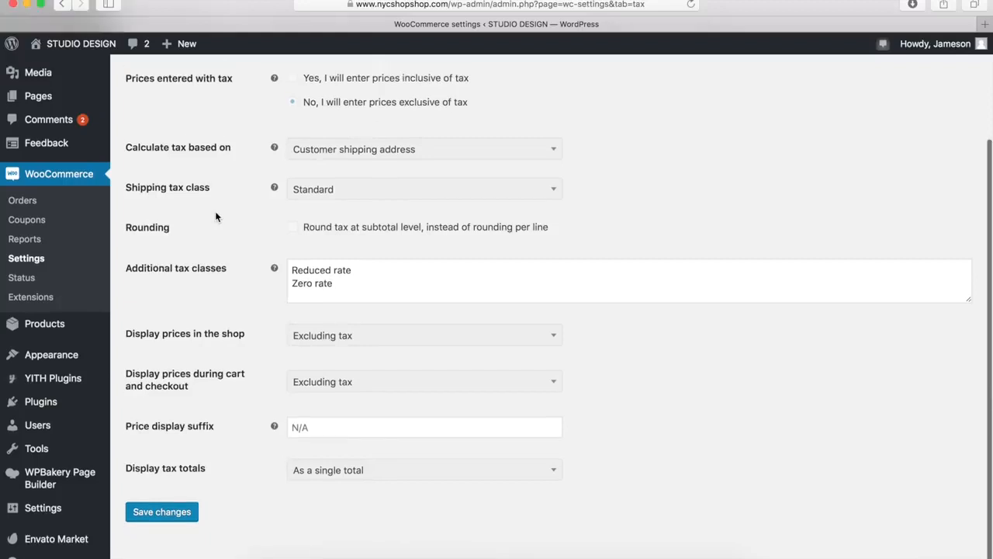
{"action": "scroll", "coordinate": [215, 215], "scroll_direction": "up", "scroll_amount": 4}
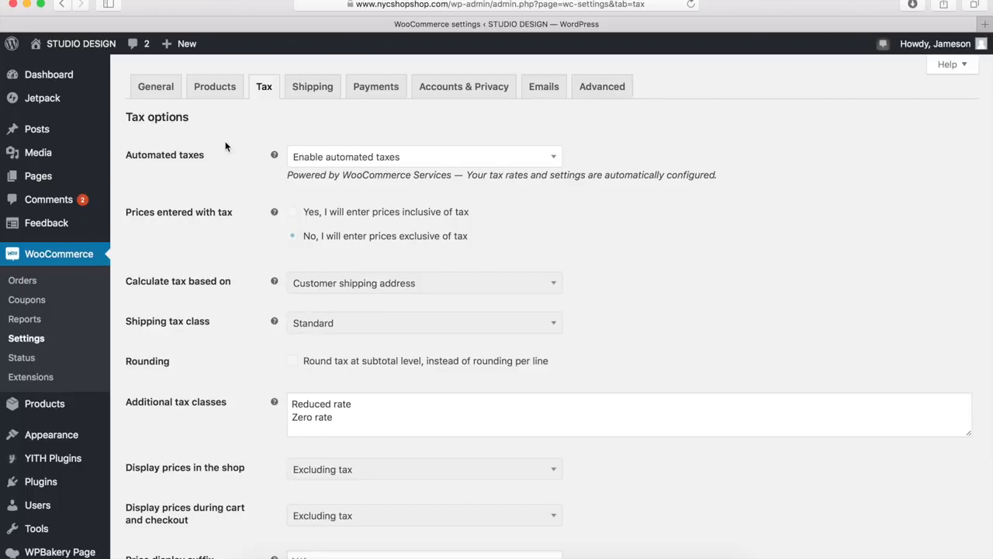
Review the store's shipping zones, open the United States (US) zone for editing and highlight its zone name
{"action": "left_click", "coordinate": [313, 88]}
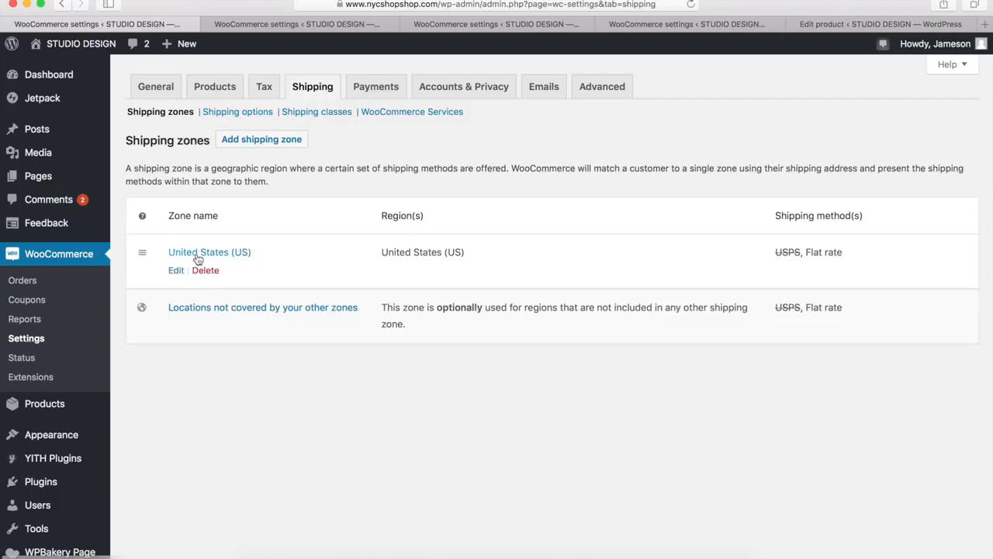
{"action": "mouse_move", "coordinate": [177, 318]}
{"action": "mouse_move", "coordinate": [221, 278]}
{"action": "mouse_move", "coordinate": [216, 315]}
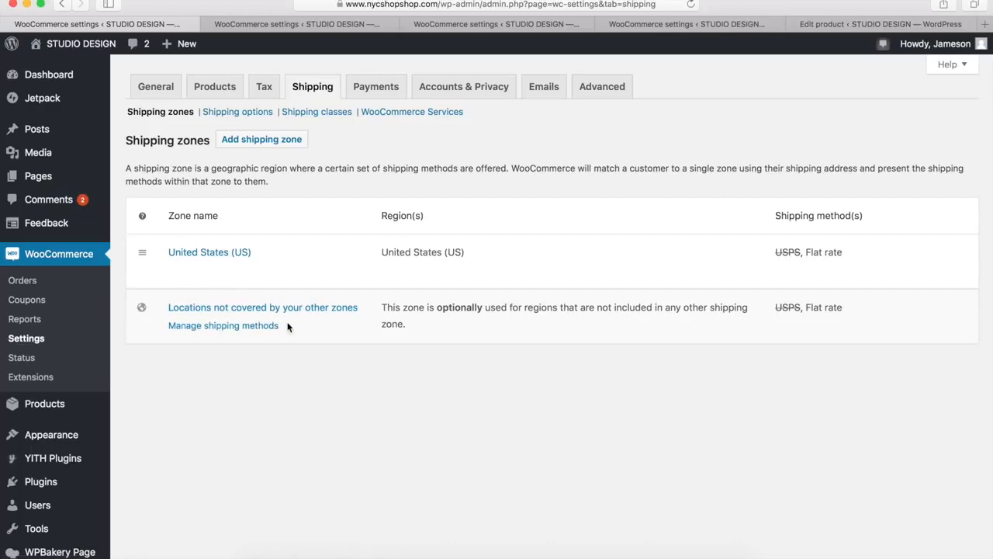
{"action": "mouse_move", "coordinate": [260, 256]}
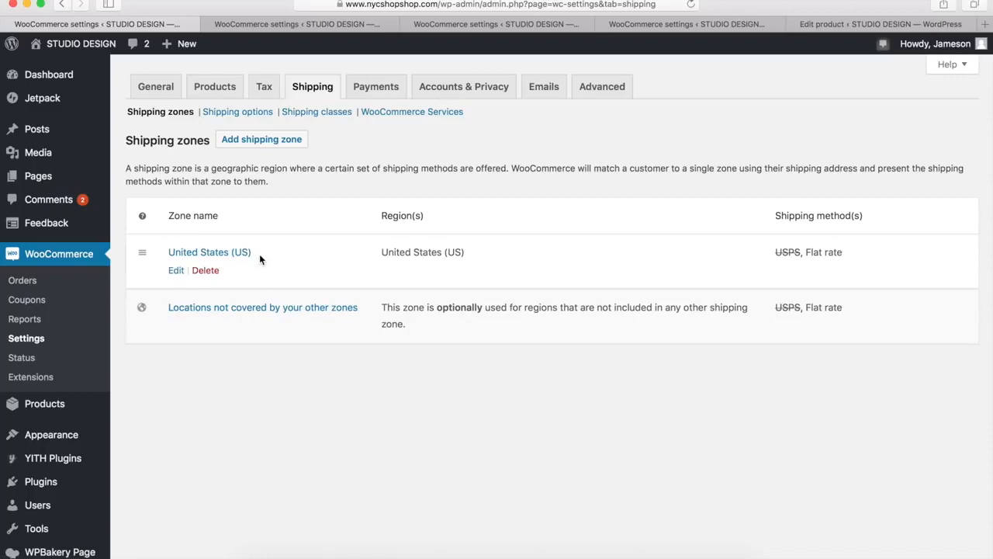
{"action": "mouse_move", "coordinate": [303, 332]}
{"action": "left_click", "coordinate": [175, 271]}
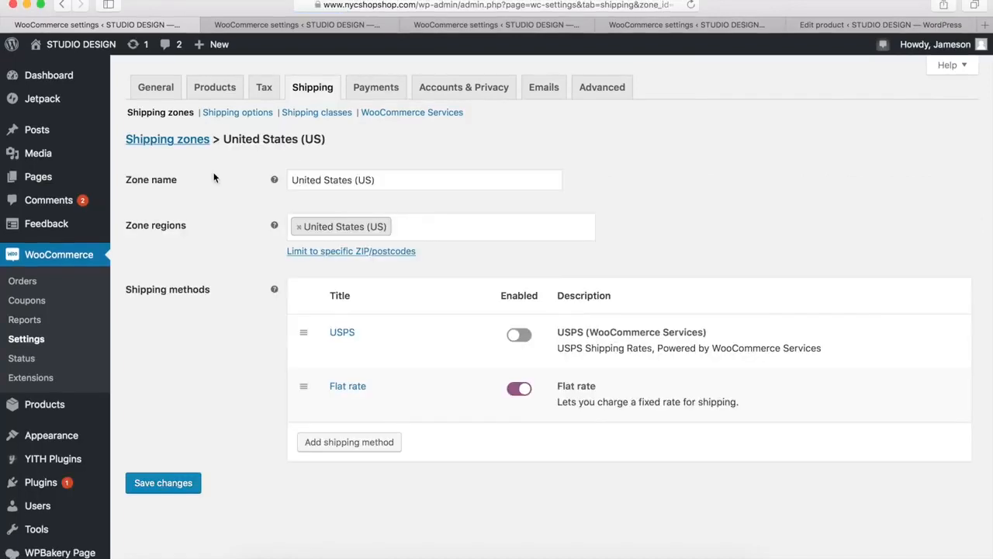
{"action": "left_click_drag", "start_coordinate": [391, 180], "coordinate": [291, 180]}
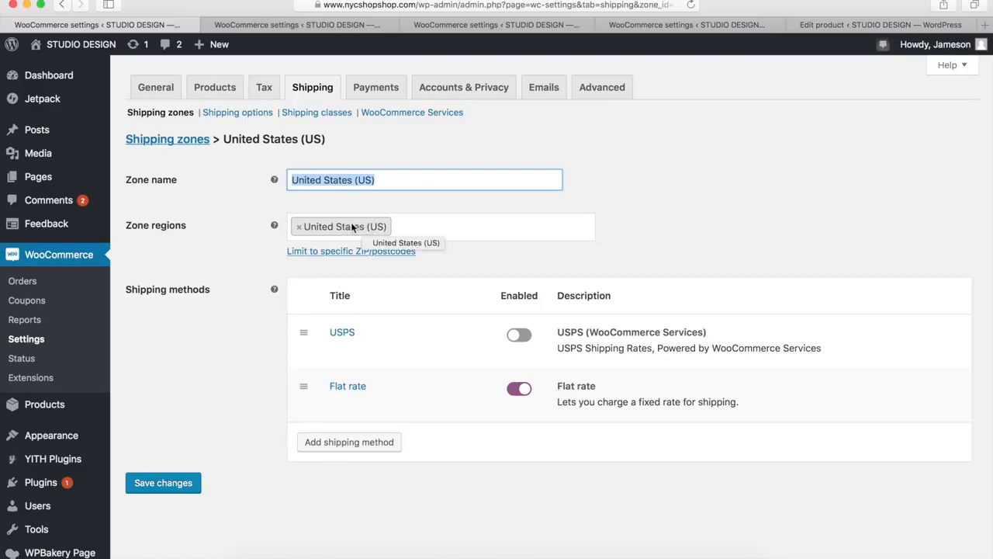
Add Europe to the regions of the United States (US) shipping zone and remove it again
{"action": "left_click", "coordinate": [409, 225]}
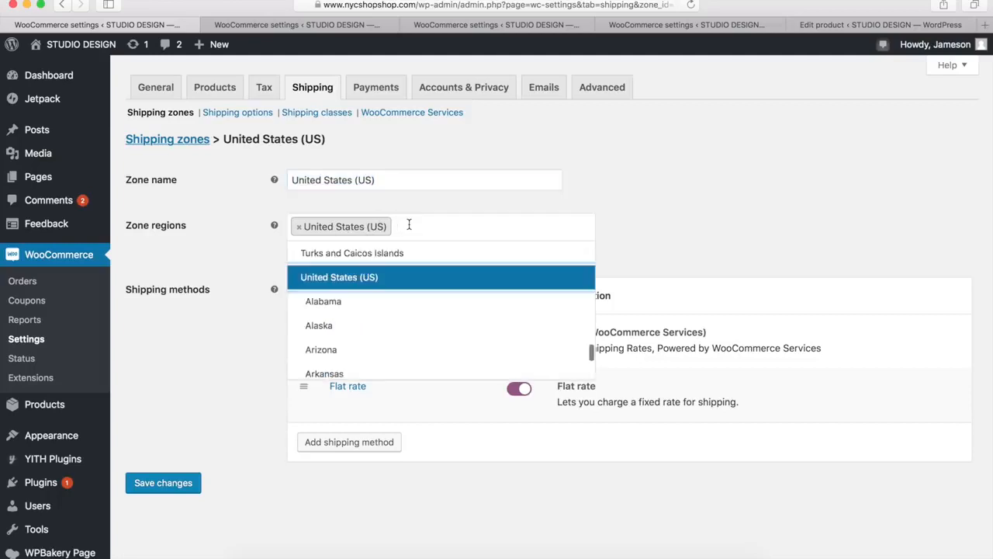
{"action": "type", "text": "eur"}
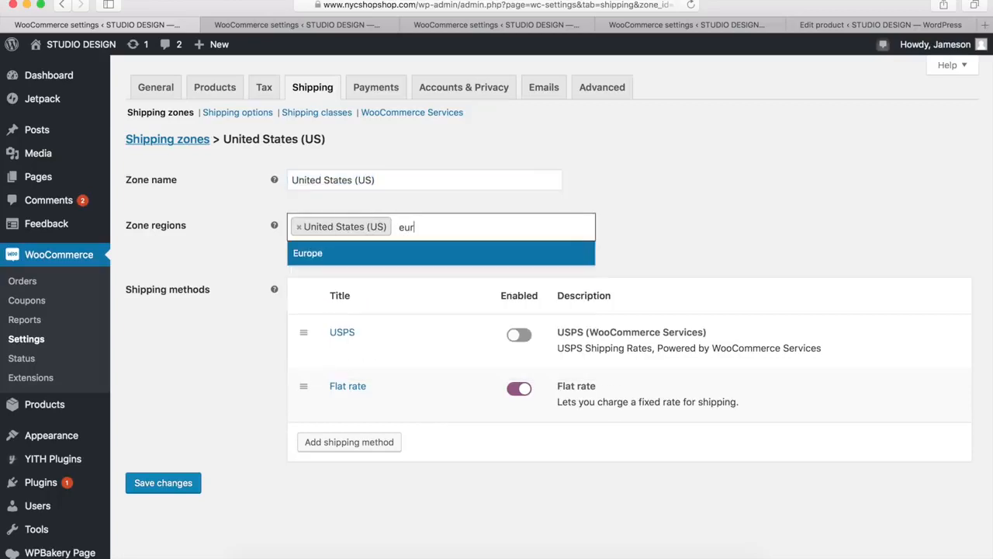
{"action": "left_click", "coordinate": [411, 255]}
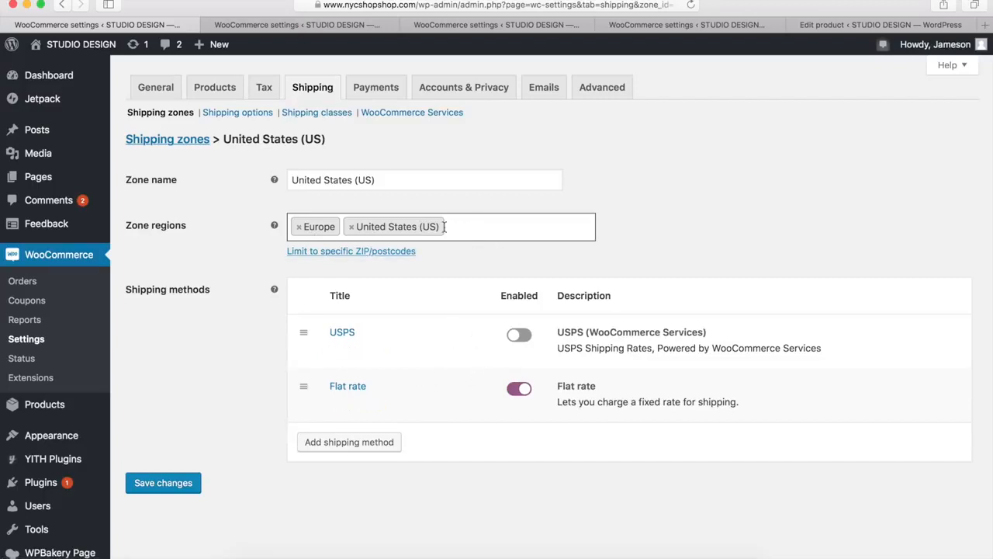
{"action": "left_click", "coordinate": [299, 227]}
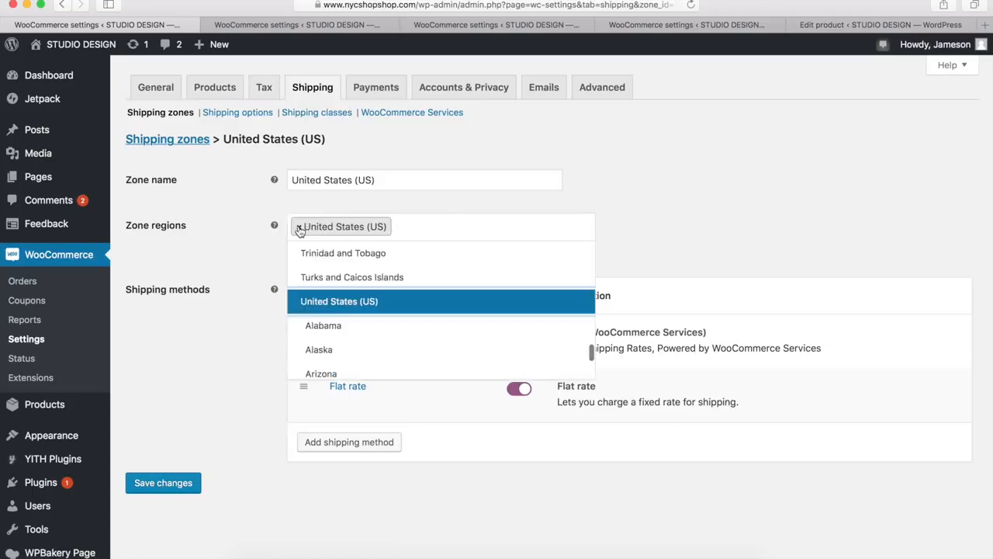
{"action": "left_click", "coordinate": [656, 226]}
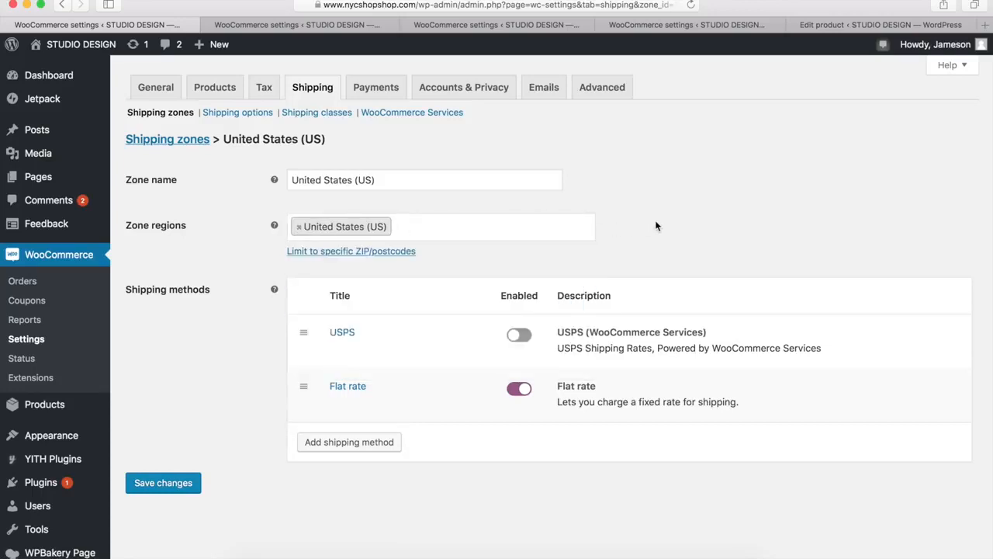
Review the shipping methods available to add to the United States (US) zone, and close the selection without adding one
{"action": "mouse_move", "coordinate": [433, 391]}
{"action": "left_click", "coordinate": [348, 444]}
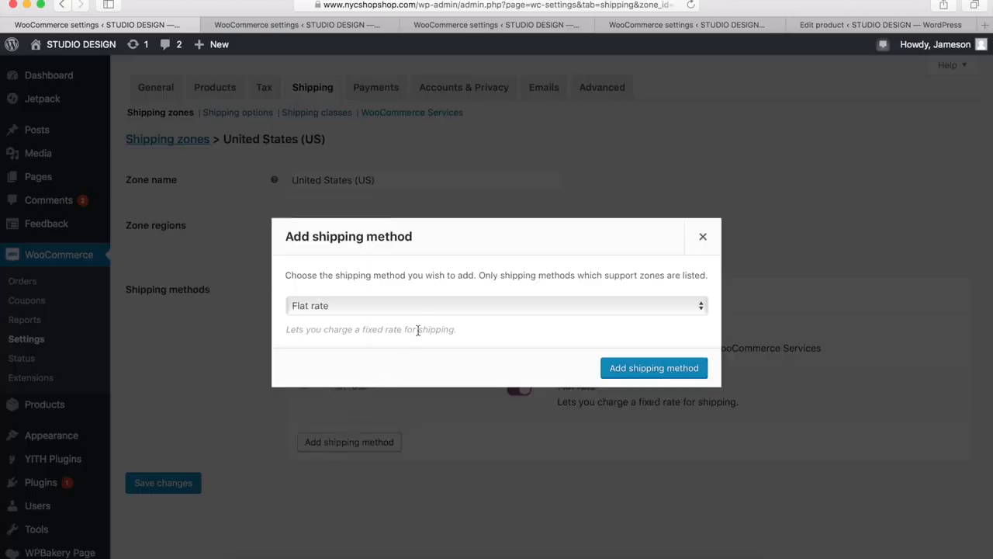
{"action": "left_click", "coordinate": [444, 309]}
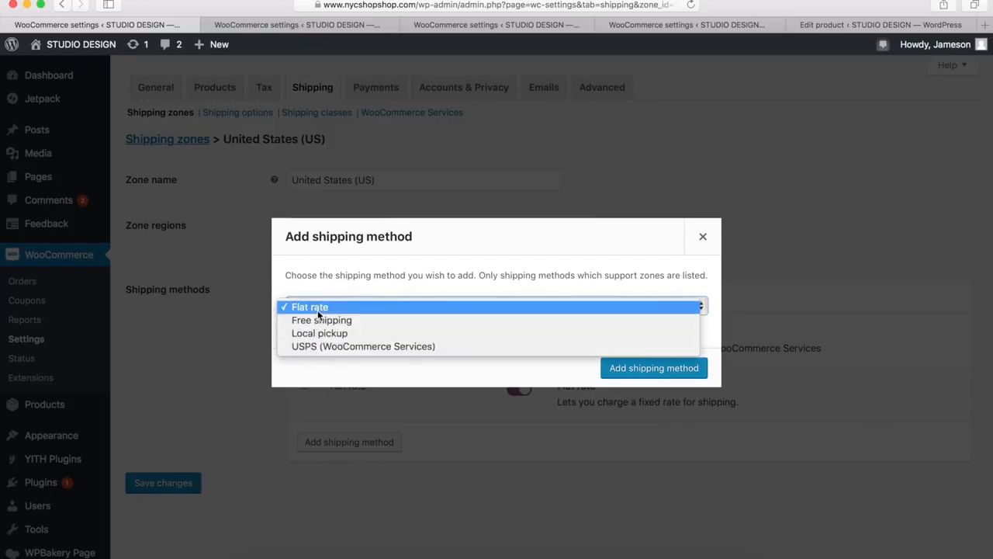
{"action": "left_click", "coordinate": [487, 269]}
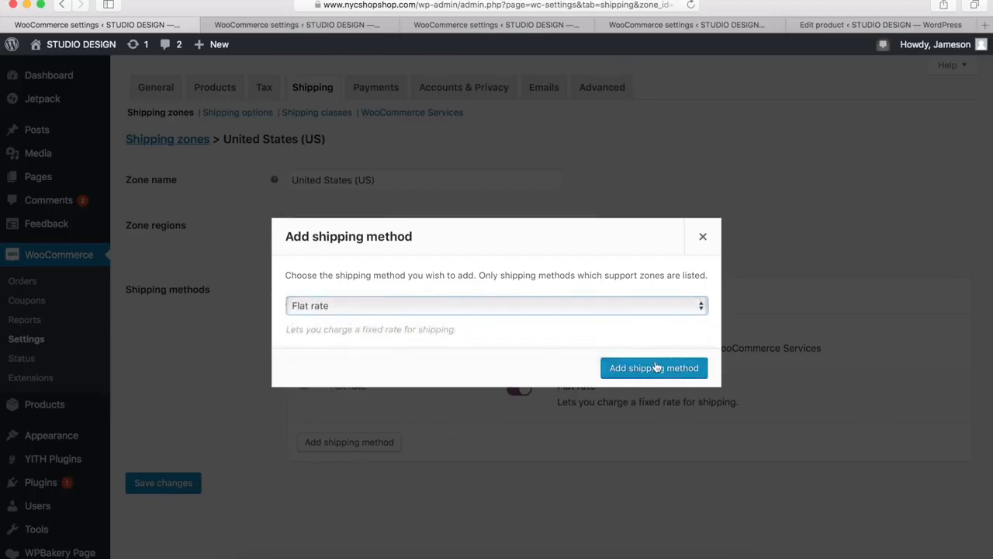
{"action": "left_click", "coordinate": [703, 237]}
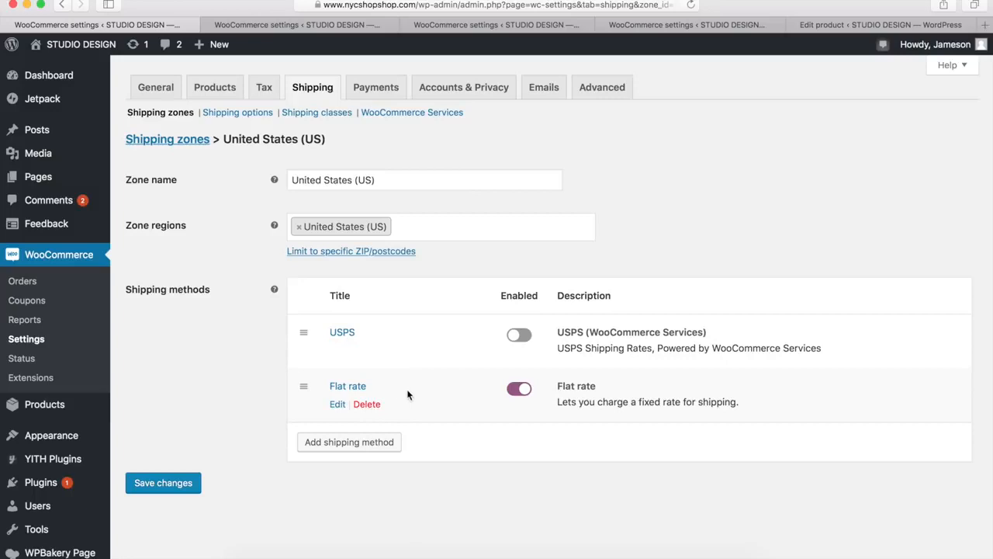
Review the title, tax status and cost of the United States (US) zone's flat rate method, and save its settings
{"action": "left_click", "coordinate": [338, 405]}
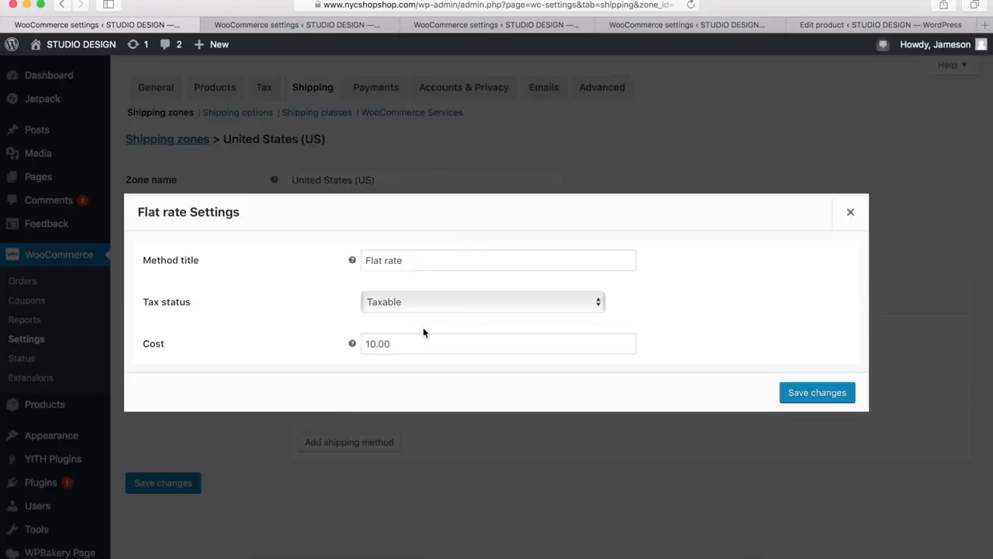
{"action": "left_click", "coordinate": [401, 344]}
{"action": "left_click_drag", "start_coordinate": [401, 344], "coordinate": [365, 344]}
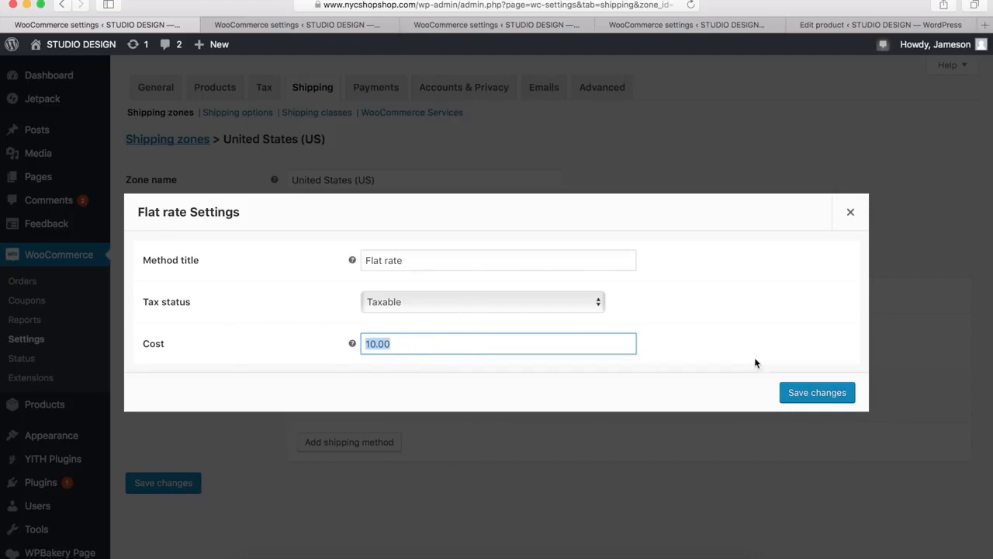
{"action": "left_click", "coordinate": [817, 393]}
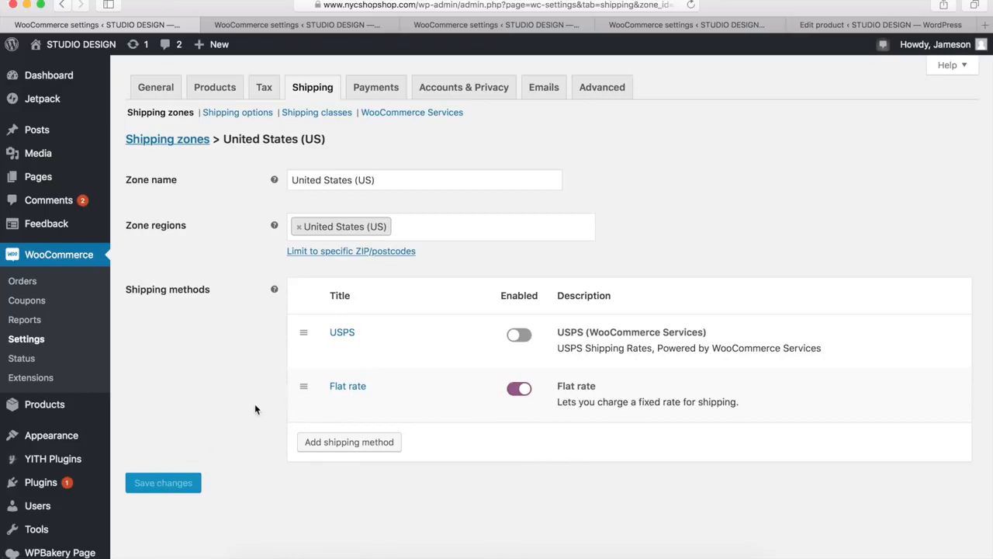
Review the United States (US) zone's USPS settings, from origin ZIP code and services through rates to packaging, and save them
{"action": "mouse_move", "coordinate": [337, 352]}
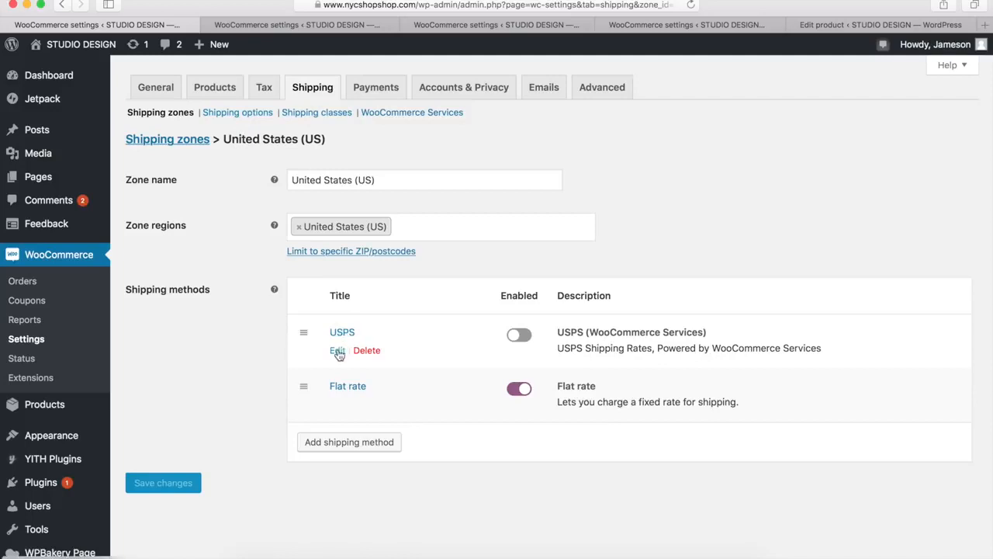
{"action": "left_click", "coordinate": [338, 351]}
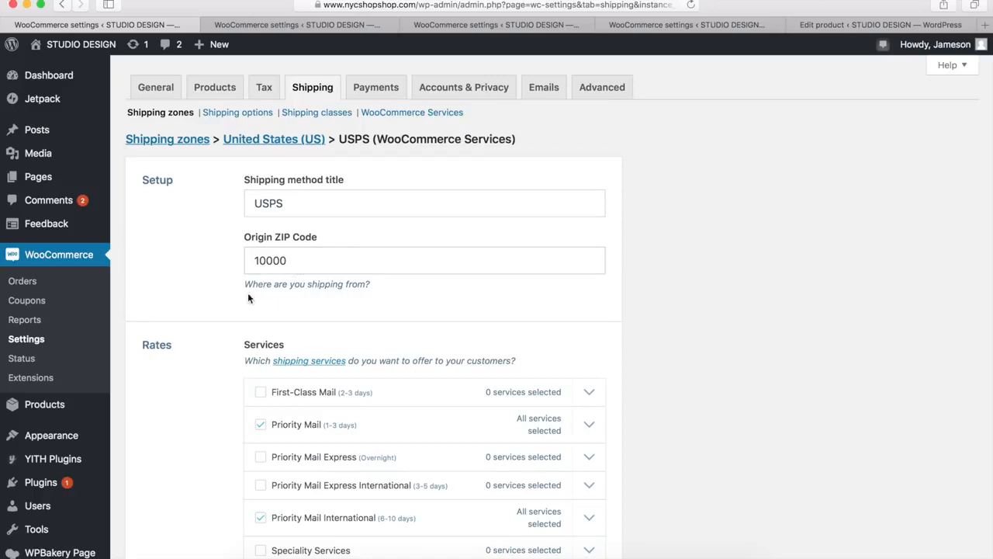
{"action": "scroll", "coordinate": [236, 300], "scroll_direction": "down", "scroll_amount": 5}
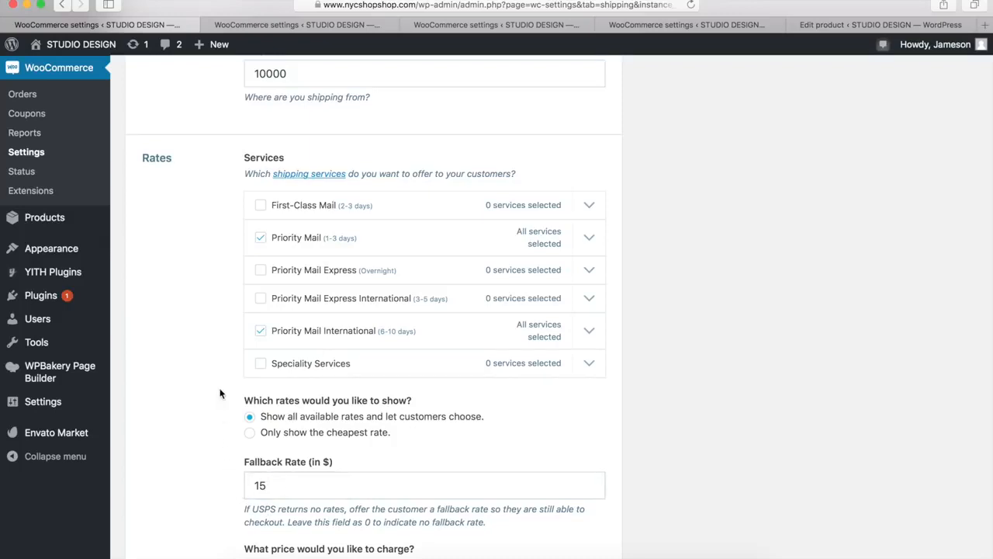
{"action": "scroll", "coordinate": [220, 394], "scroll_direction": "down", "scroll_amount": 6}
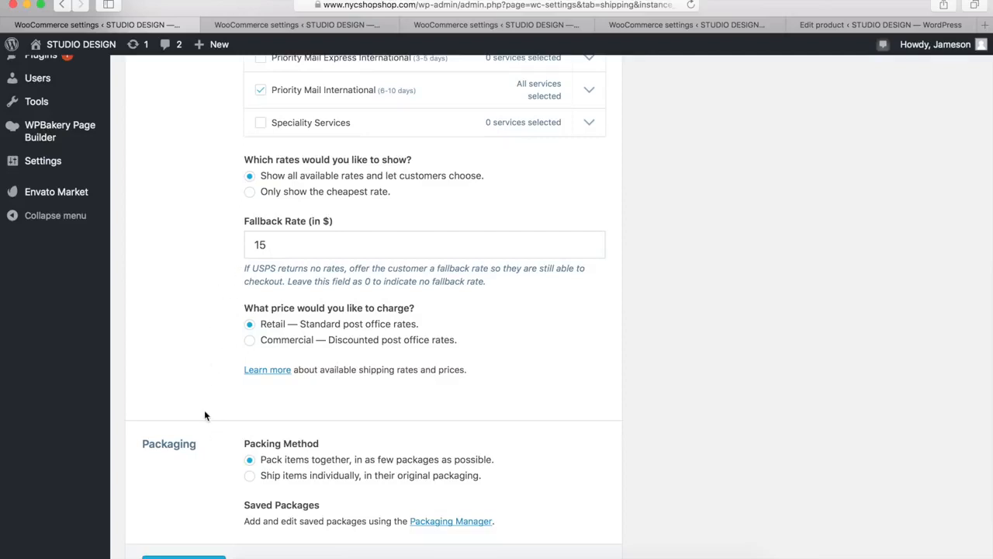
{"action": "scroll", "coordinate": [204, 412], "scroll_direction": "down", "scroll_amount": 3}
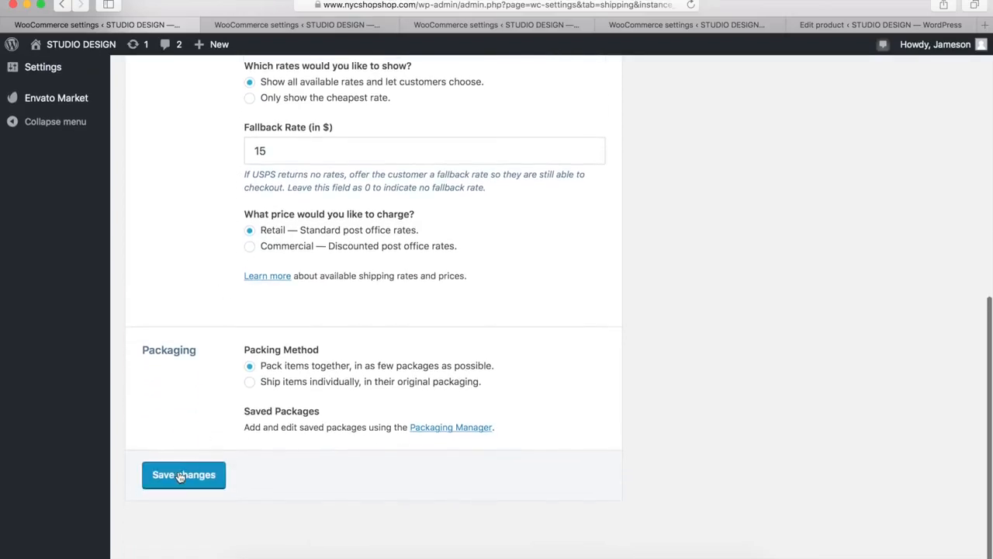
{"action": "left_click", "coordinate": [179, 477]}
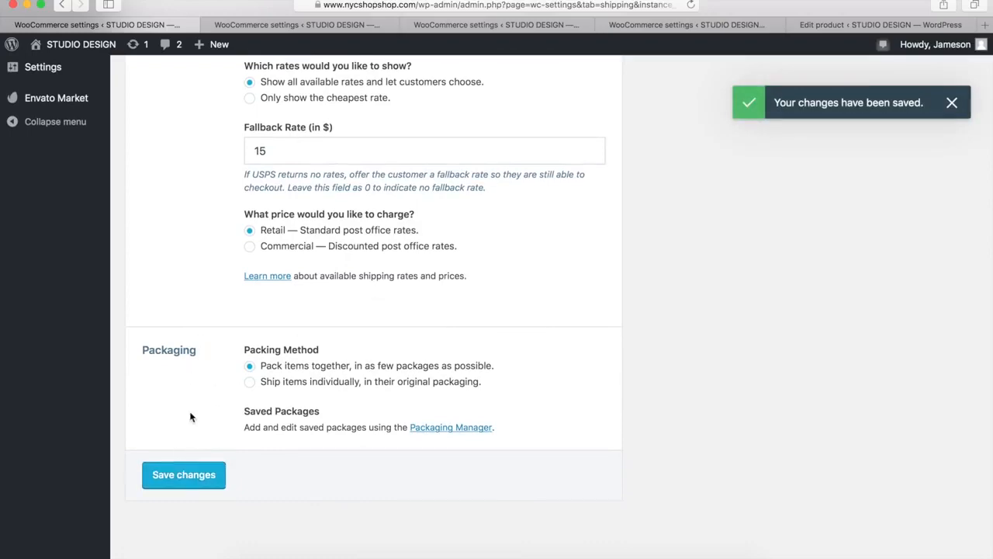
{"action": "scroll", "coordinate": [184, 415], "scroll_direction": "up", "scroll_amount": 10}
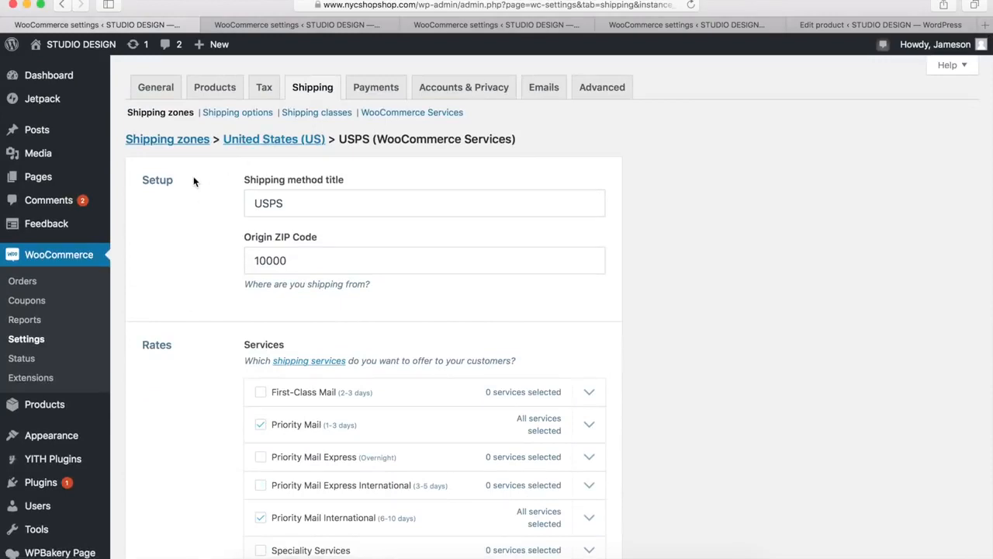
Open the zone for locations not covered by other zones, review its flat rate settings and save them
{"action": "left_click", "coordinate": [171, 140]}
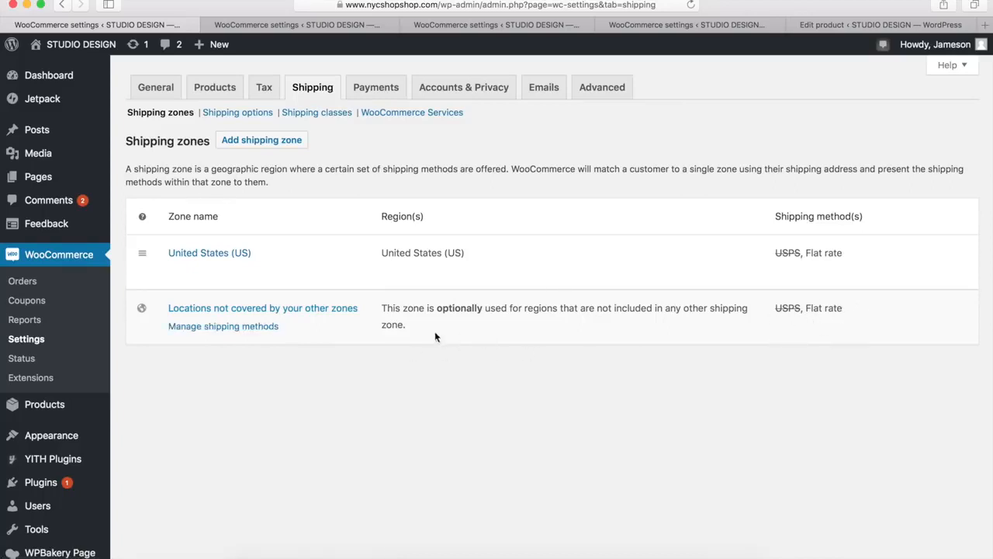
{"action": "left_click", "coordinate": [246, 312]}
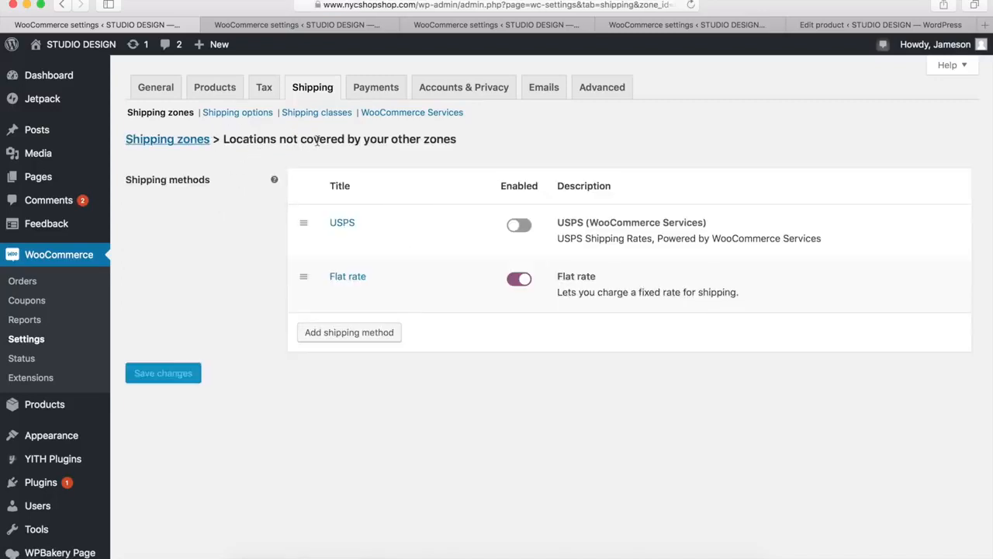
{"action": "mouse_move", "coordinate": [434, 304]}
{"action": "left_click", "coordinate": [335, 296]}
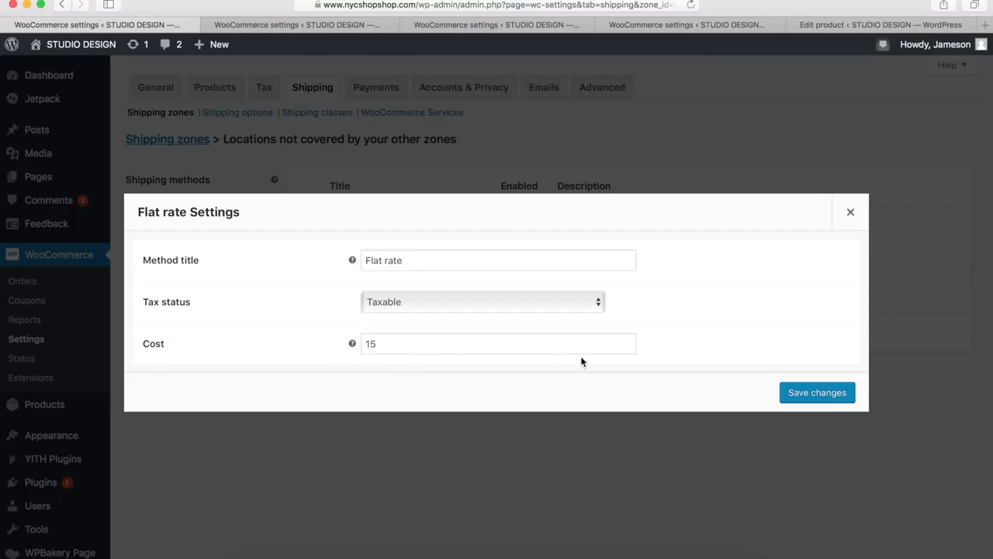
{"action": "left_click", "coordinate": [817, 393]}
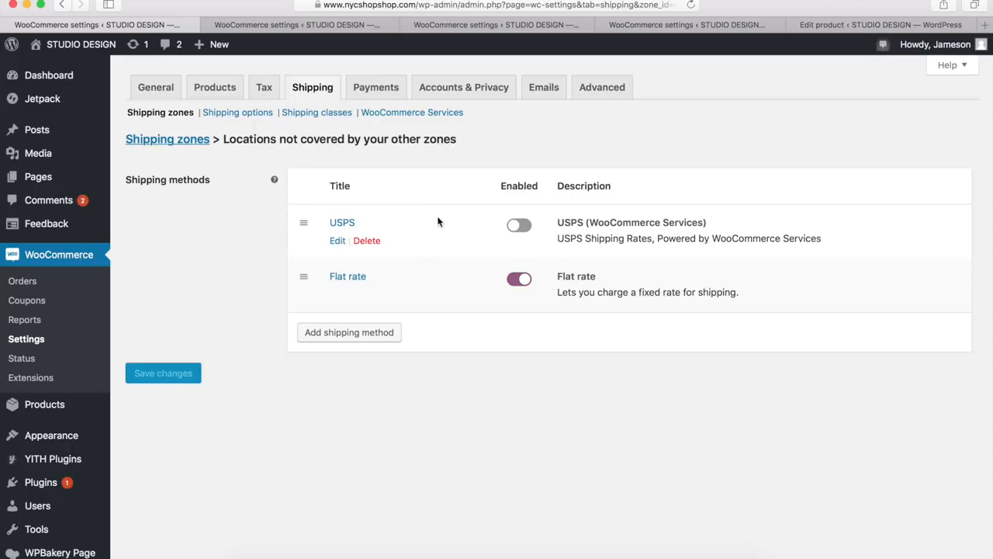
Check which shipping methods can be added for locations not covered by other zones, and close the selection without adding one
{"action": "left_click", "coordinate": [353, 332]}
{"action": "left_click", "coordinate": [388, 307]}
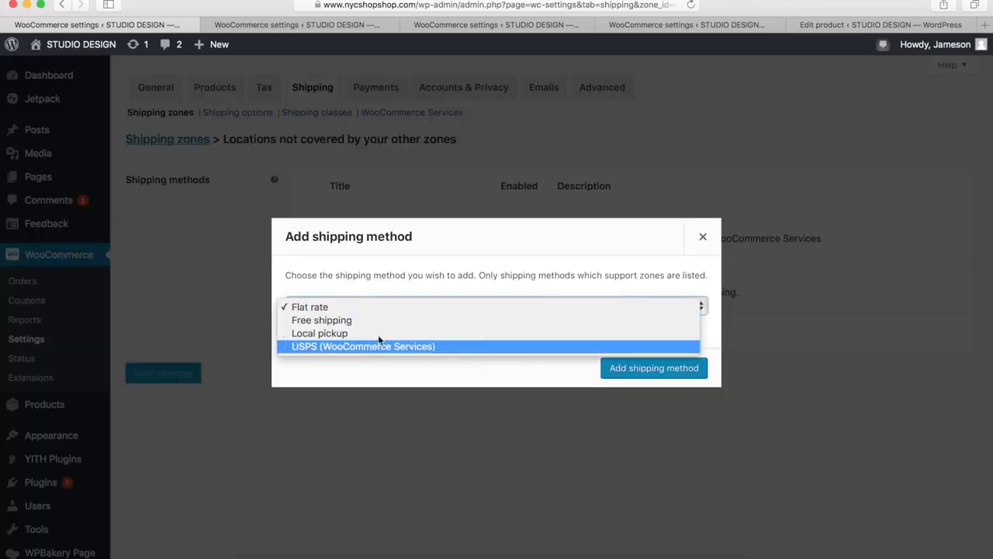
{"action": "left_click", "coordinate": [703, 238]}
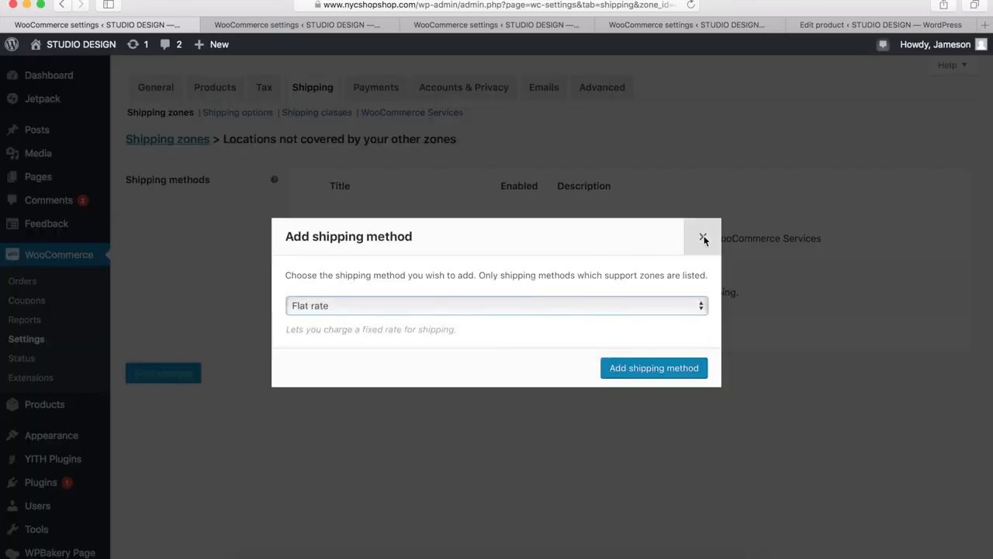
{"action": "left_click", "coordinate": [703, 238]}
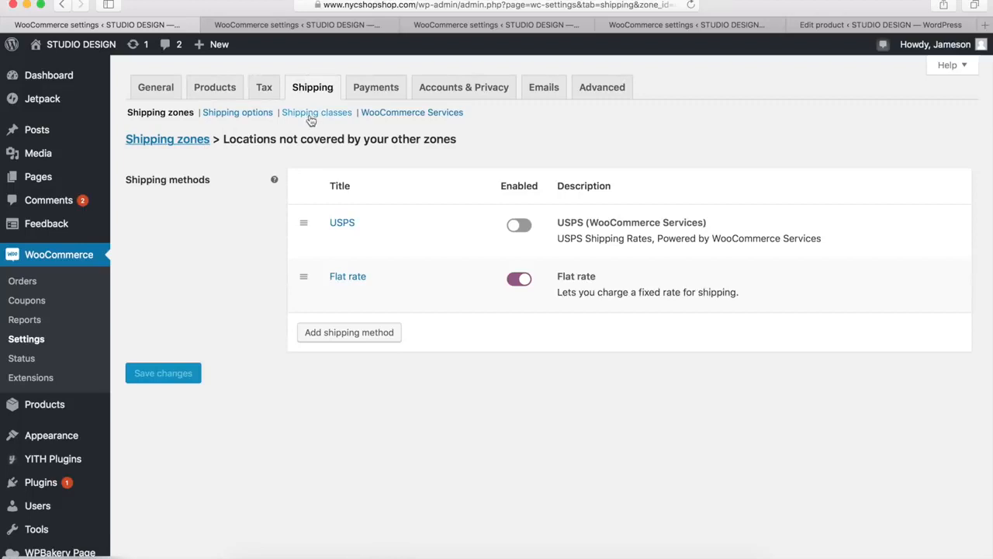
Review and save the store's shipping options, and open the list of shipping classes
{"action": "left_click", "coordinate": [238, 114]}
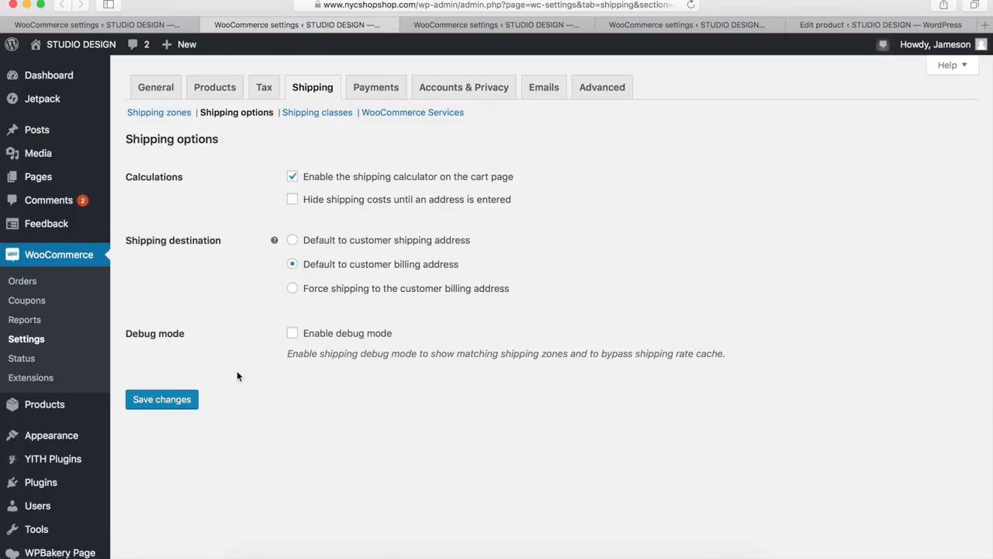
{"action": "left_click", "coordinate": [154, 403]}
{"action": "left_click", "coordinate": [454, 25]}
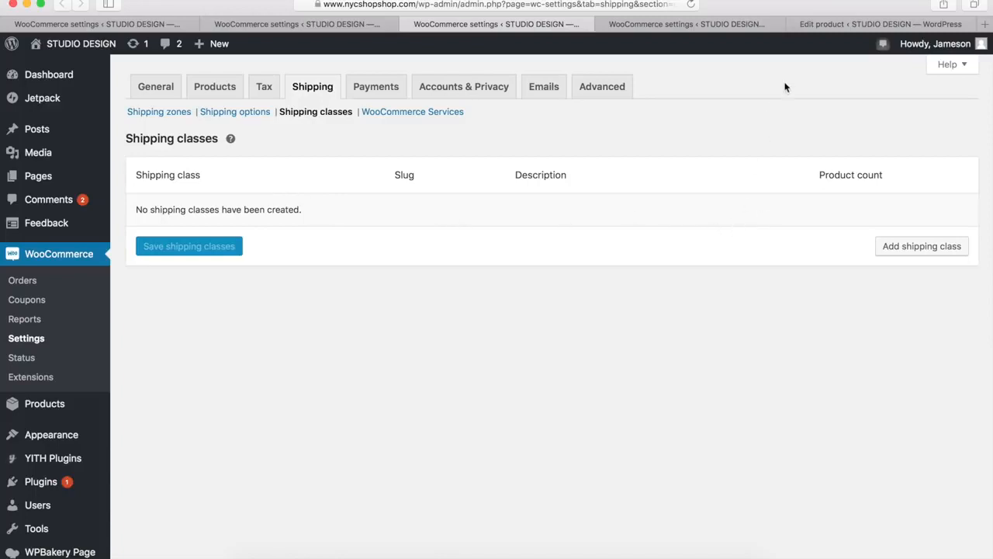
Set the shipping class of the Grey and White Sleek Skirt product to Bulky
{"action": "left_click", "coordinate": [845, 24]}
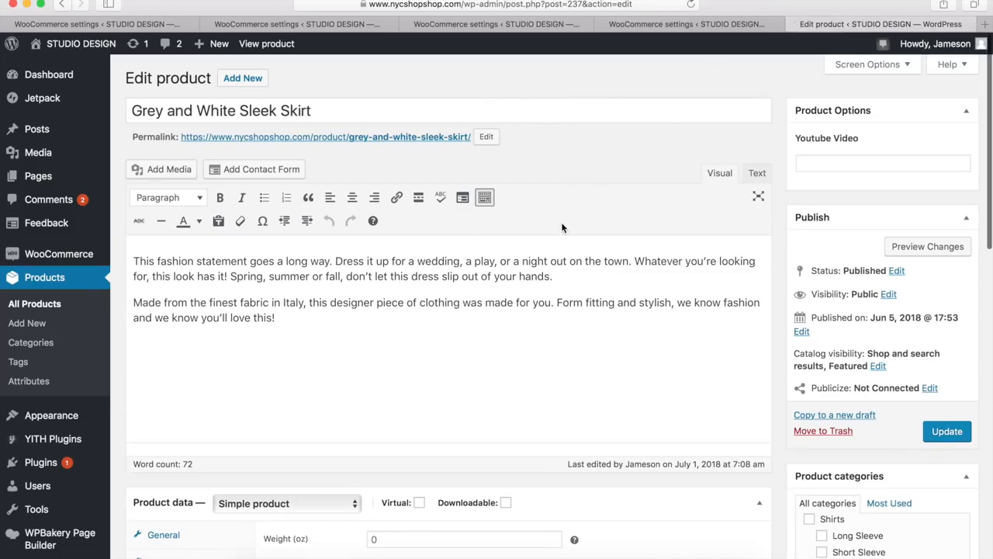
{"action": "scroll", "coordinate": [563, 227], "scroll_direction": "down", "scroll_amount": 5}
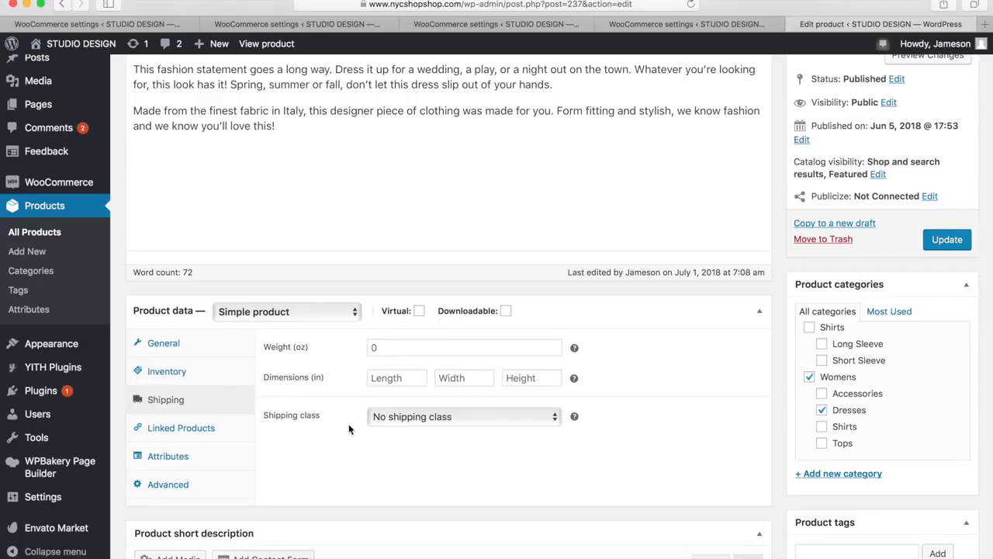
{"action": "left_click", "coordinate": [423, 419]}
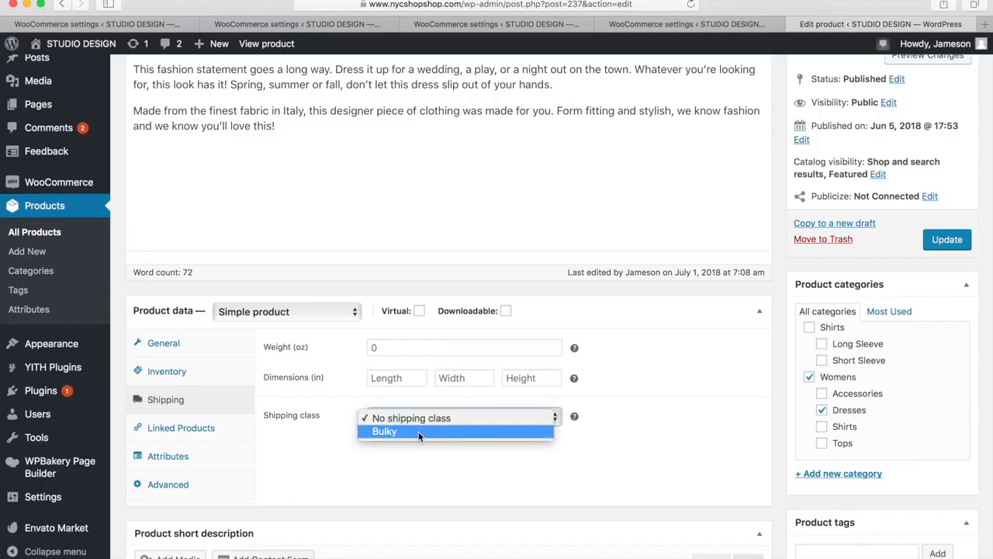
{"action": "left_click", "coordinate": [418, 431]}
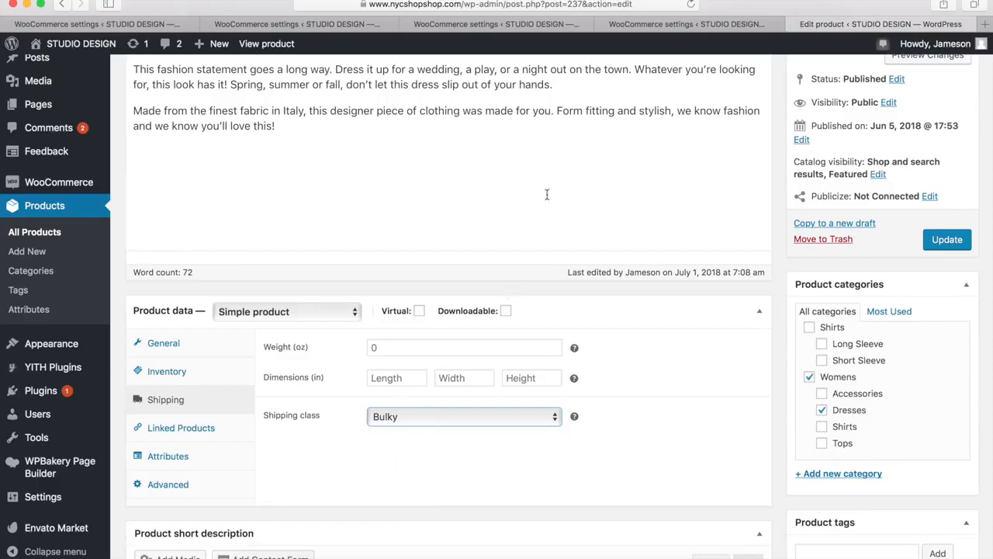
Add a shipping class named Bulky with the slug bulky and the description "Over 40lbs", and save it
{"action": "left_click", "coordinate": [466, 24]}
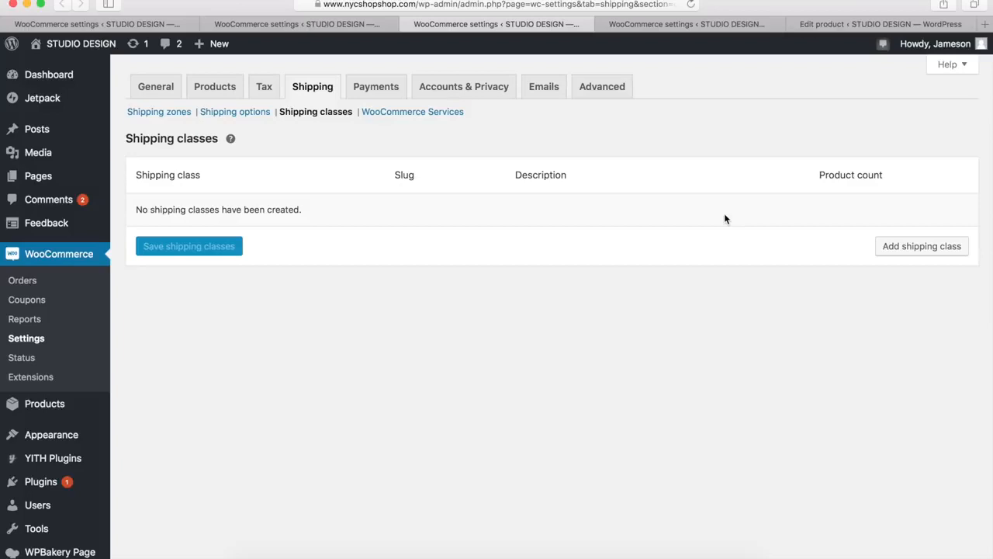
{"action": "left_click", "coordinate": [911, 247]}
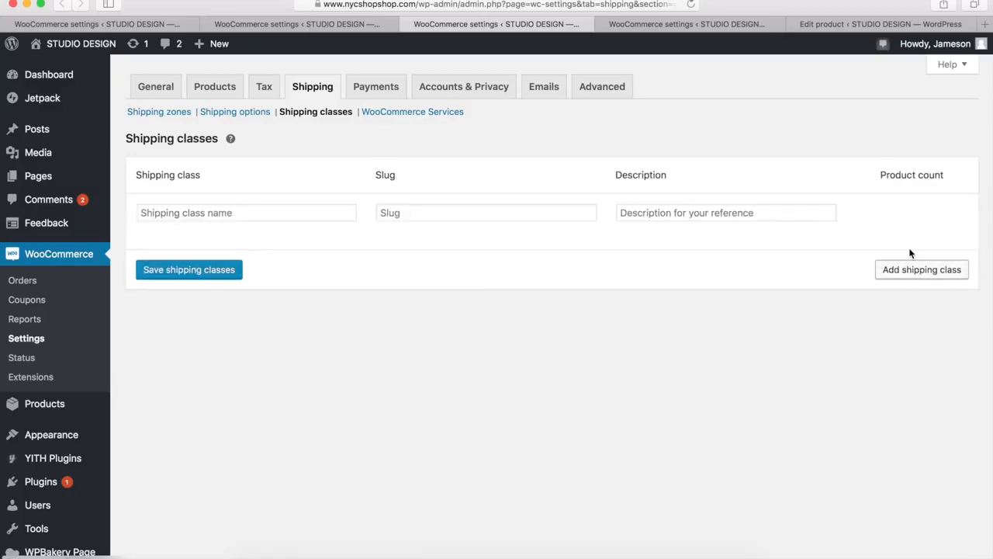
{"action": "left_click", "coordinate": [236, 219]}
{"action": "type", "text": "Bulky"}
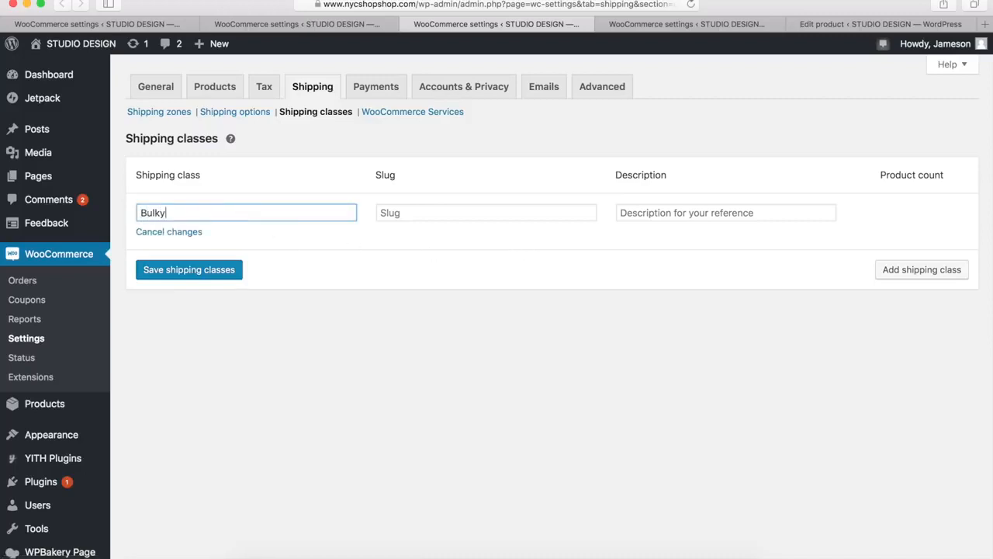
{"action": "left_click", "coordinate": [408, 214]}
{"action": "type", "text": "bulky"}
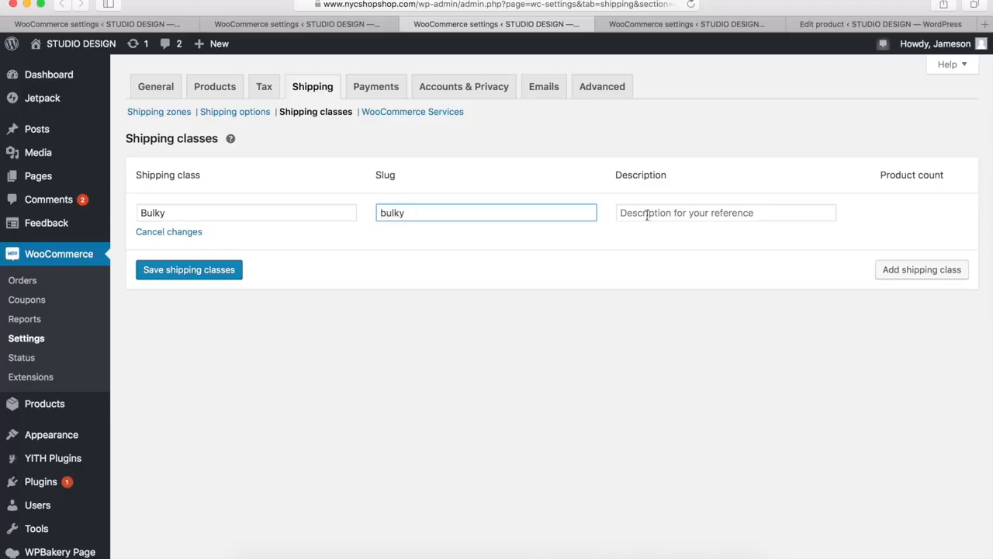
{"action": "left_click", "coordinate": [664, 213]}
{"action": "type", "text": "Over 40lbs"}
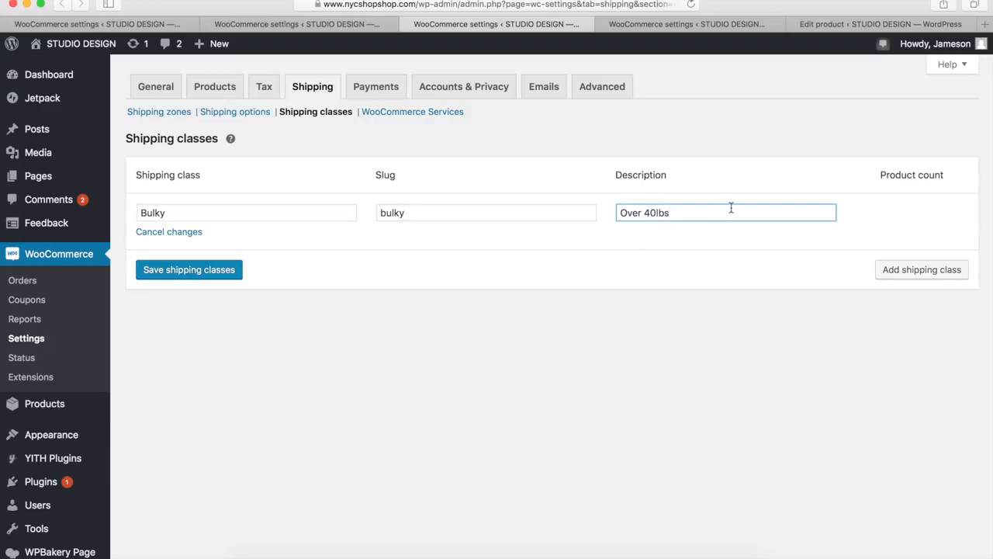
{"action": "key", "text": "Return"}
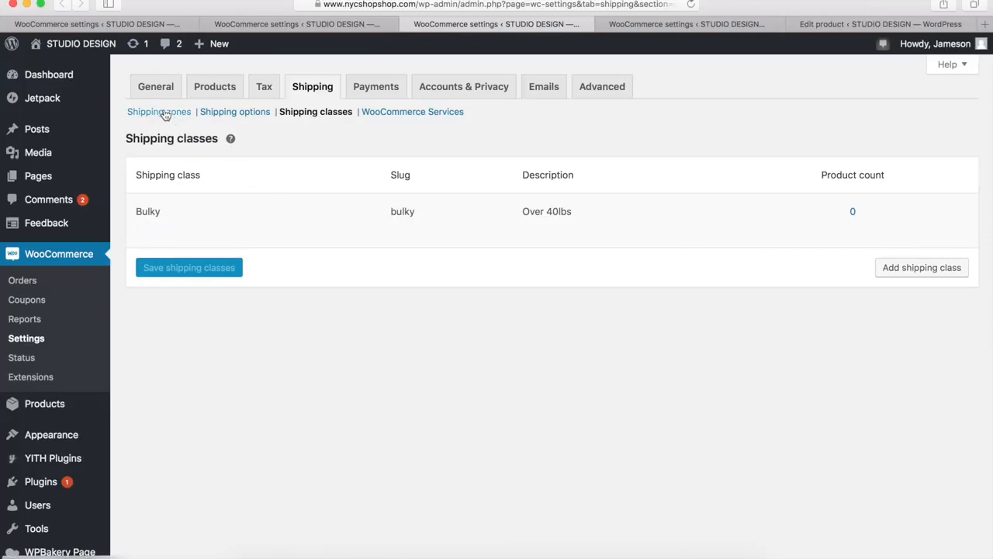
Open the flat rate settings of the United States (US) shipping zone
{"action": "mouse_move", "coordinate": [210, 197]}
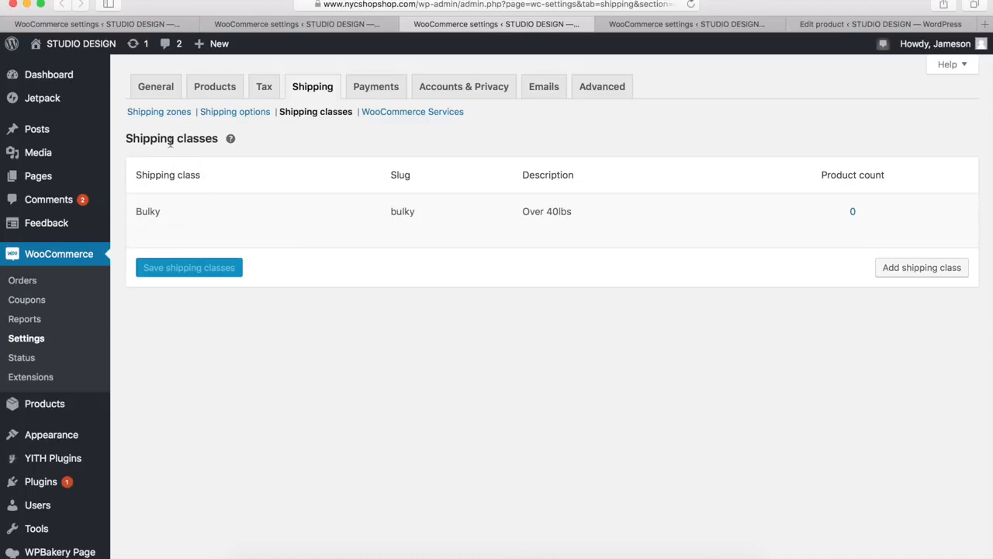
{"action": "left_click", "coordinate": [159, 112]}
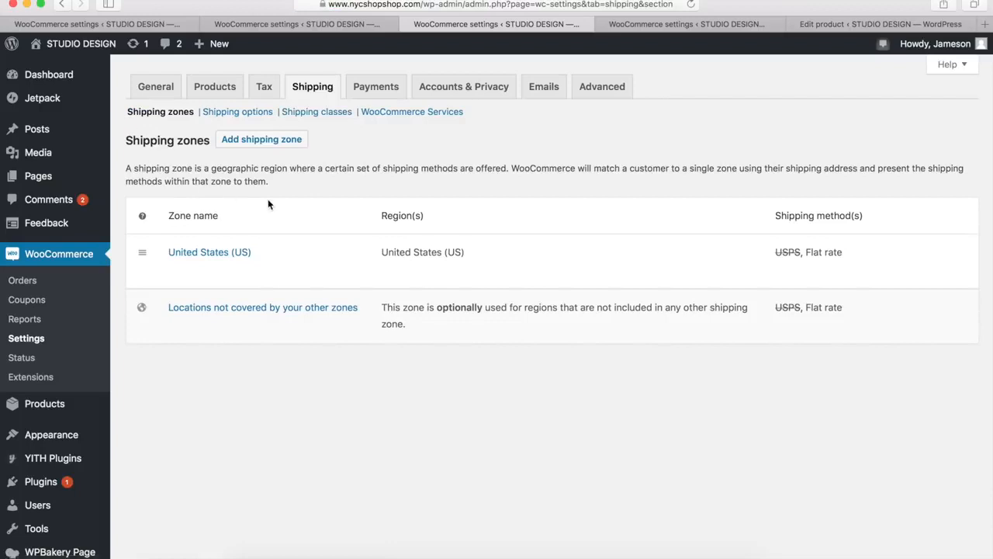
{"action": "mouse_move", "coordinate": [271, 279]}
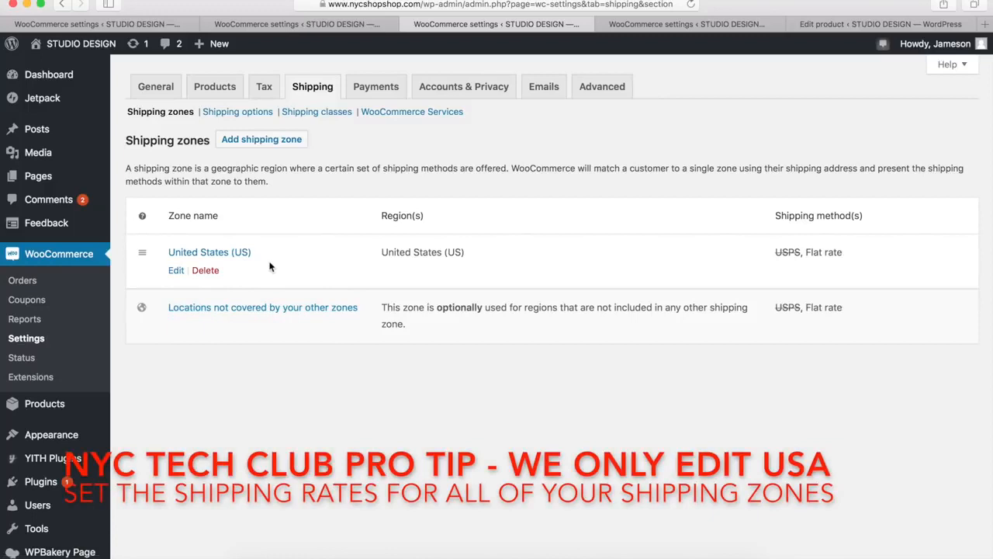
{"action": "left_click", "coordinate": [176, 271]}
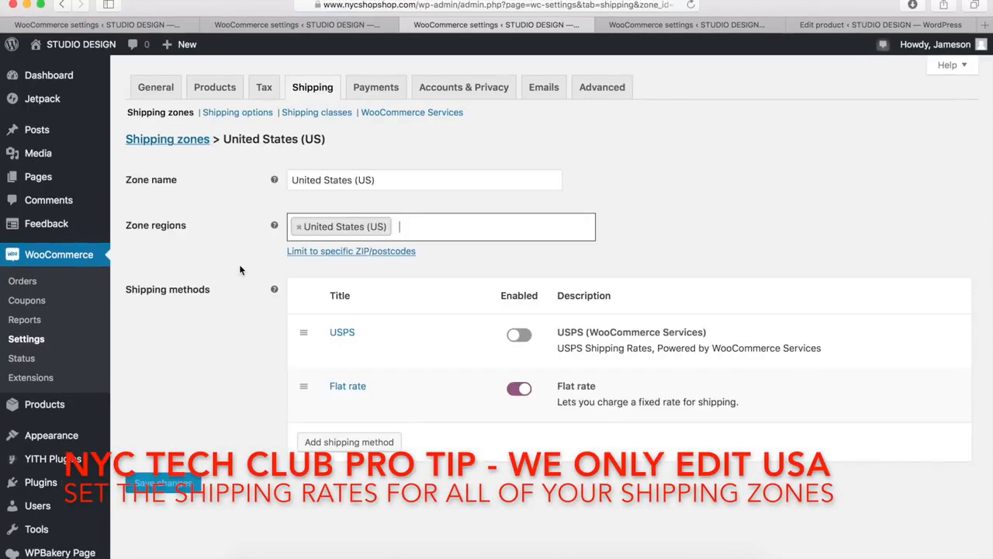
{"action": "mouse_move", "coordinate": [391, 399]}
{"action": "left_click", "coordinate": [337, 405]}
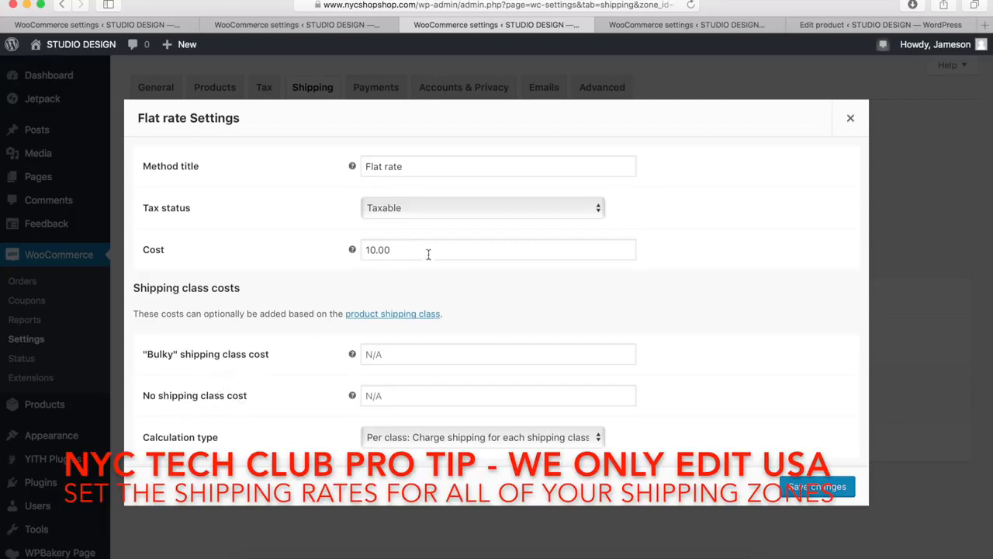
Try the Bulky shipping class on the Grey and White Sleek Skirt product, and return it to No shipping class
{"action": "left_click", "coordinate": [826, 24]}
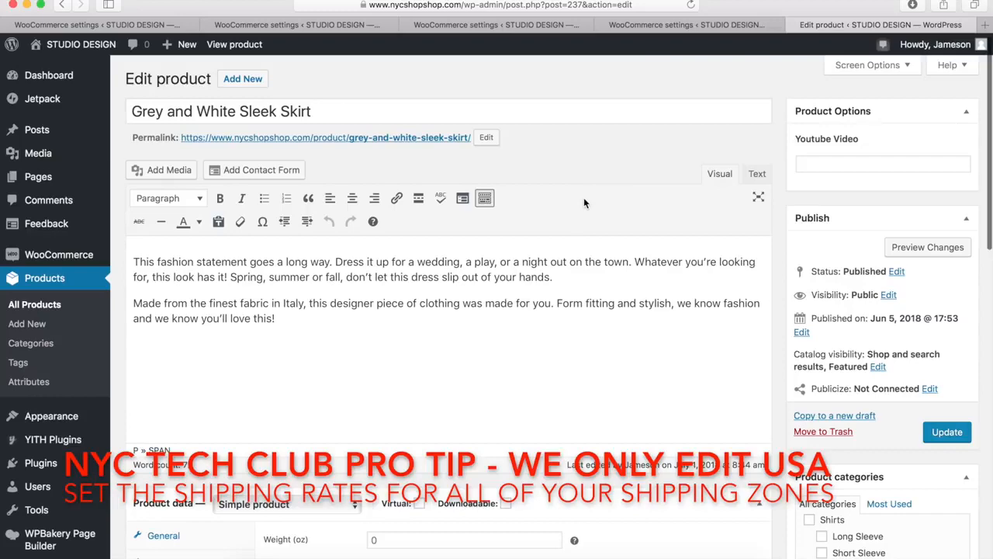
{"action": "scroll", "coordinate": [584, 201], "scroll_direction": "down", "scroll_amount": 5}
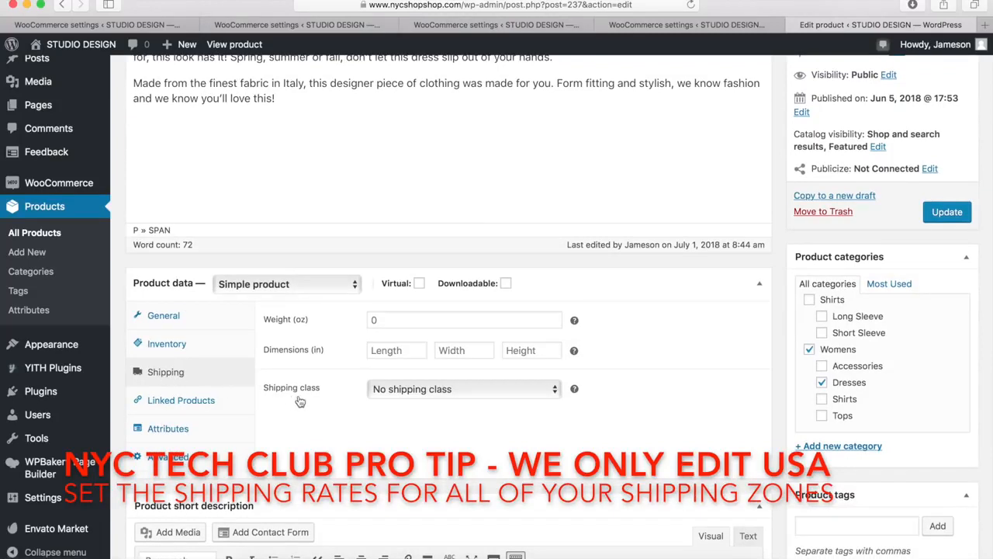
{"action": "left_click", "coordinate": [421, 392]}
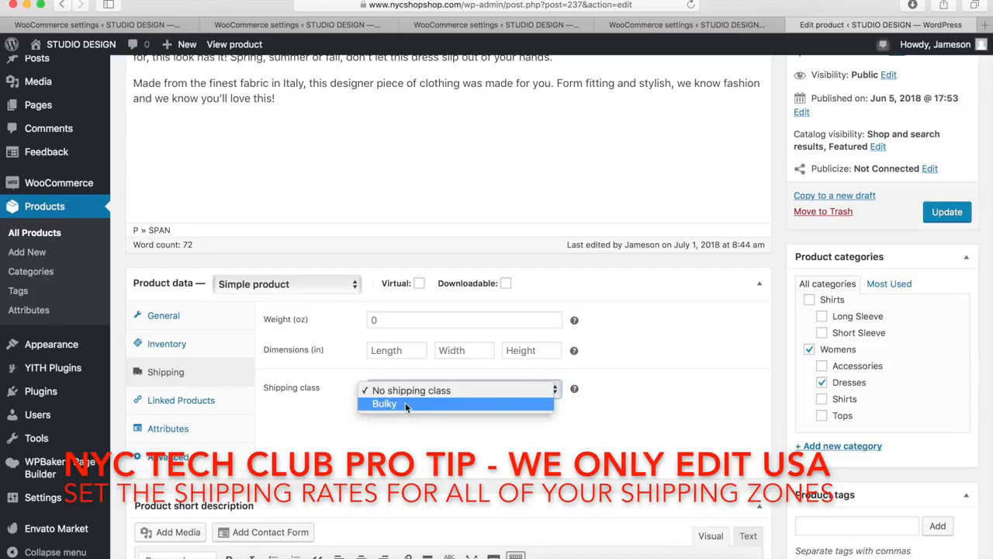
{"action": "left_click", "coordinate": [394, 408]}
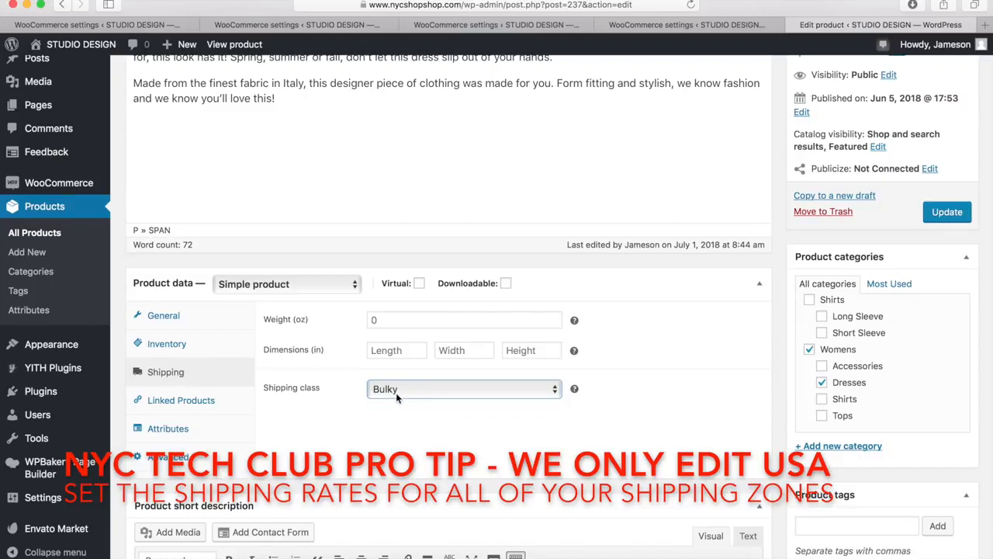
{"action": "left_click", "coordinate": [409, 390]}
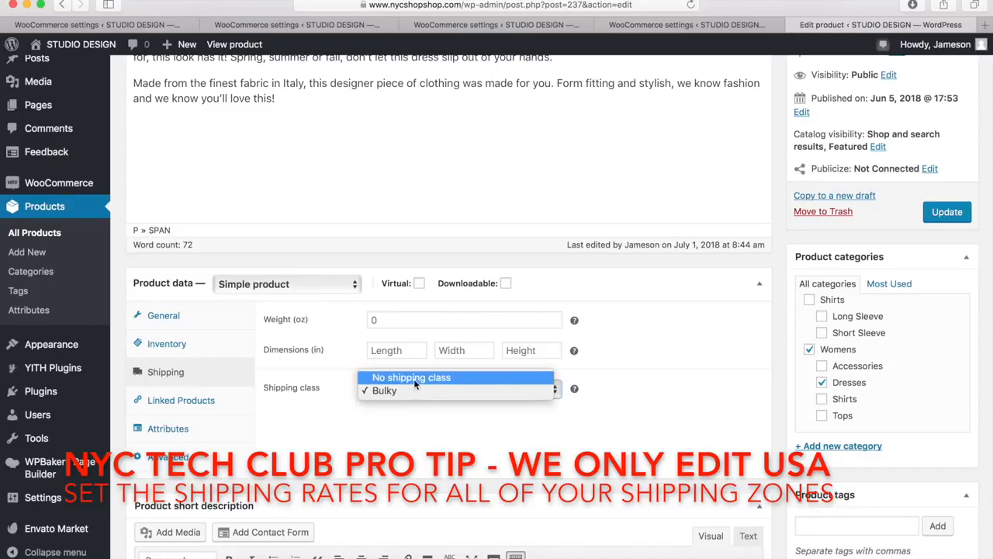
{"action": "left_click", "coordinate": [401, 377]}
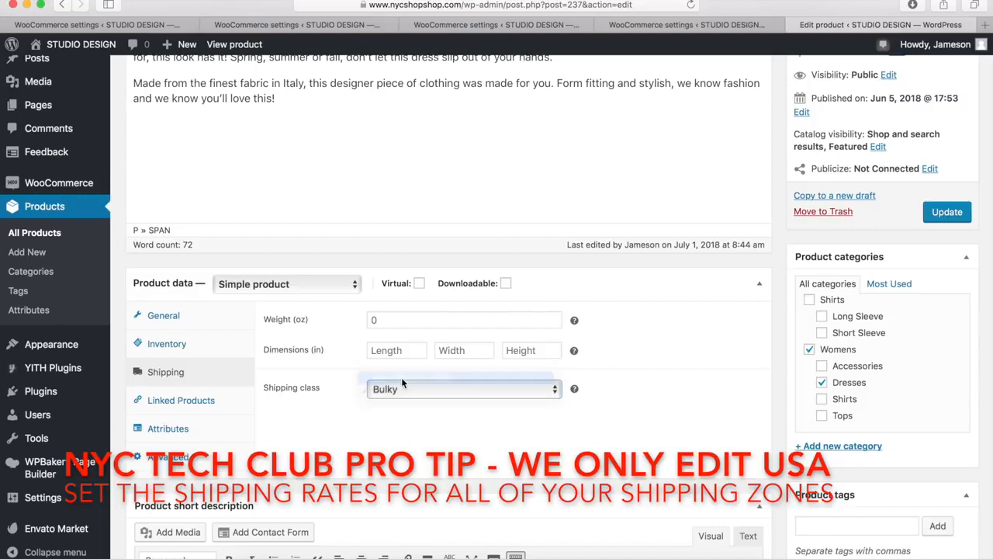
In the United States flat rate settings, set the Bulky shipping class cost to 25.00 and the no shipping class cost to 10.00
{"action": "left_click", "coordinate": [544, 24]}
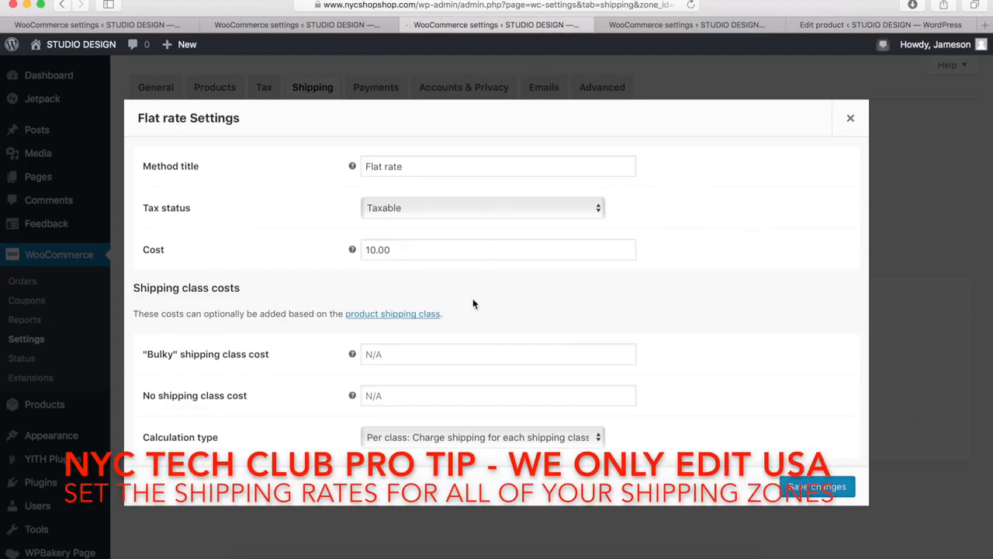
{"action": "left_click", "coordinate": [424, 355]}
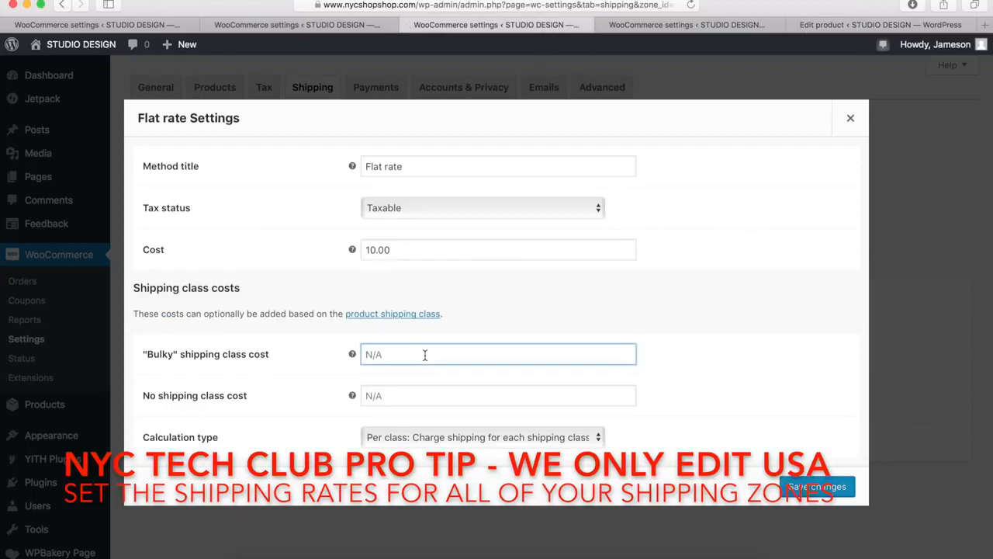
{"action": "type", "text": "25.00"}
{"action": "mouse_move", "coordinate": [353, 354]}
{"action": "left_click", "coordinate": [392, 396]}
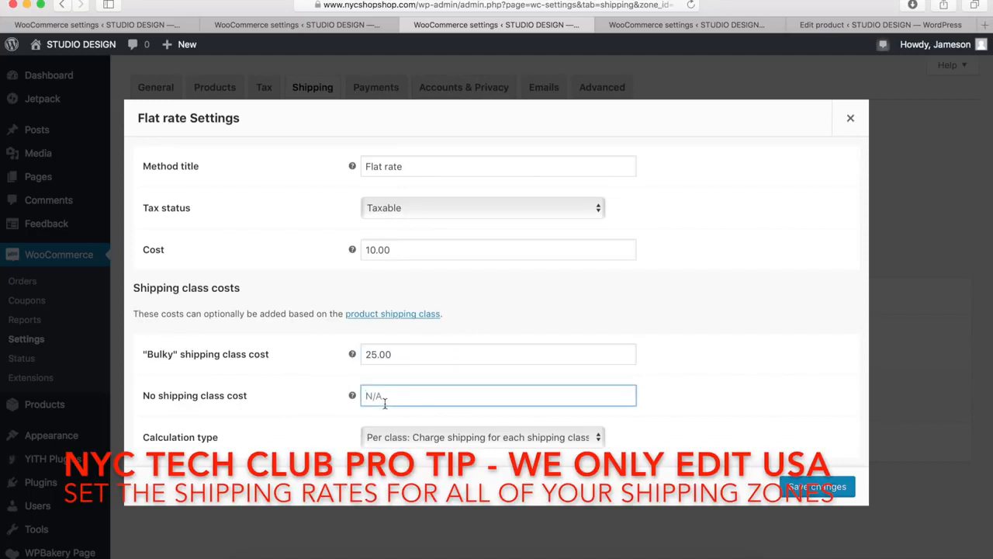
{"action": "type", "text": "10.00"}
Clear the general flat rate cost, keep the calculation type charging each shipping class individually, and save the flat rate settings
{"action": "left_click_drag", "start_coordinate": [407, 251], "coordinate": [362, 250]}
{"action": "key", "text": "BackSpace"}
{"action": "left_click", "coordinate": [486, 305]}
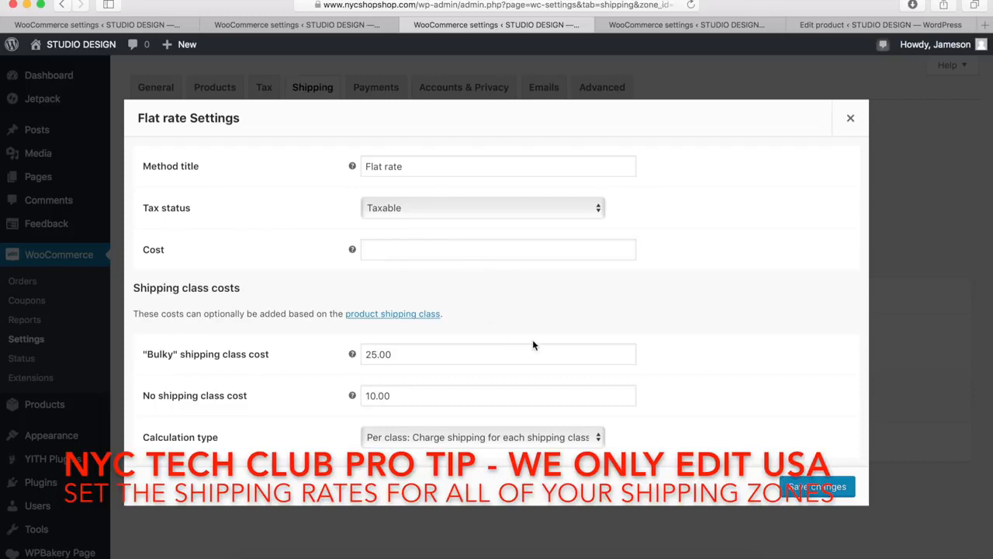
{"action": "left_click", "coordinate": [454, 439]}
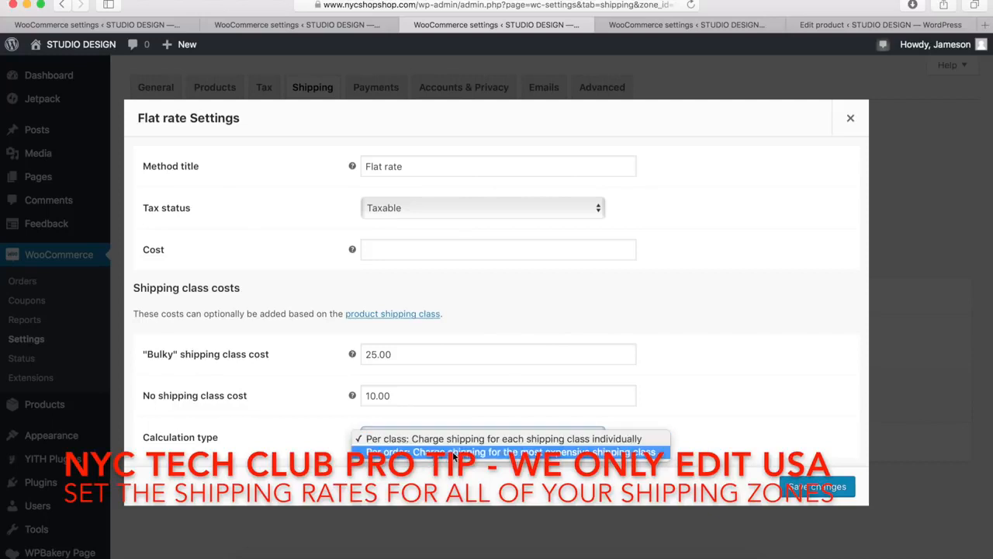
{"action": "left_click", "coordinate": [471, 442]}
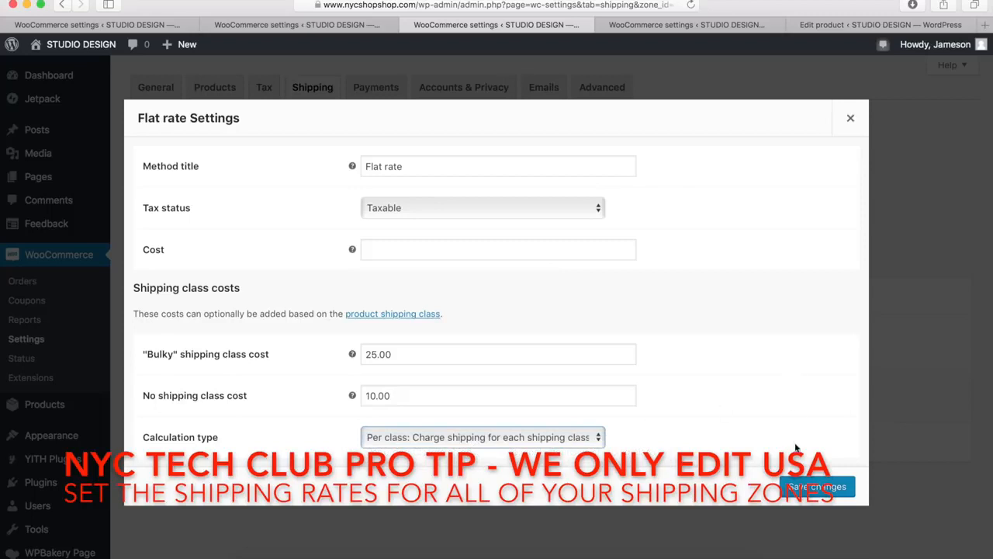
{"action": "left_click", "coordinate": [817, 487]}
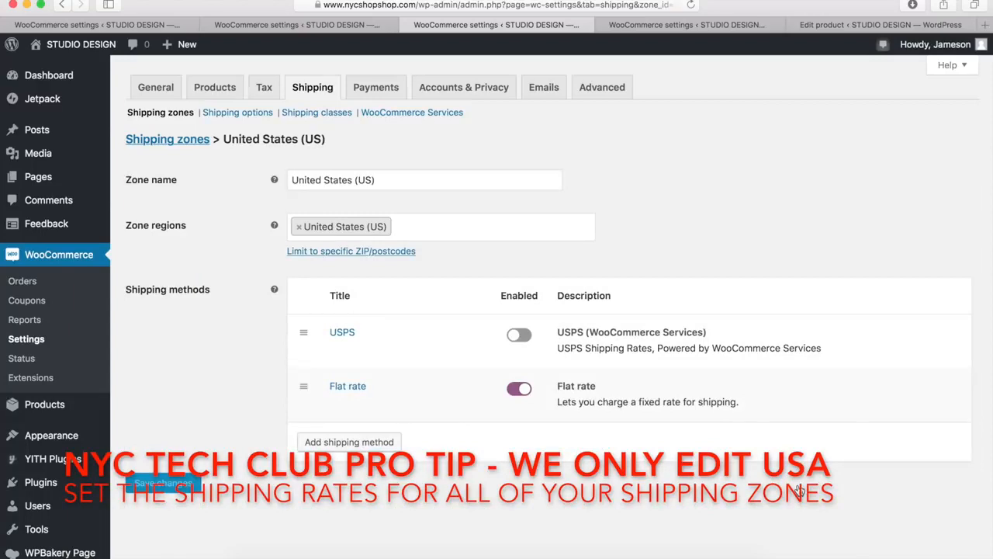
Check the shipping class setting of the Grey and White Sleek Skirt product, and return to the United States shipping zone
{"action": "mouse_move", "coordinate": [557, 413]}
{"action": "mouse_move", "coordinate": [384, 355]}
{"action": "left_click", "coordinate": [844, 30]}
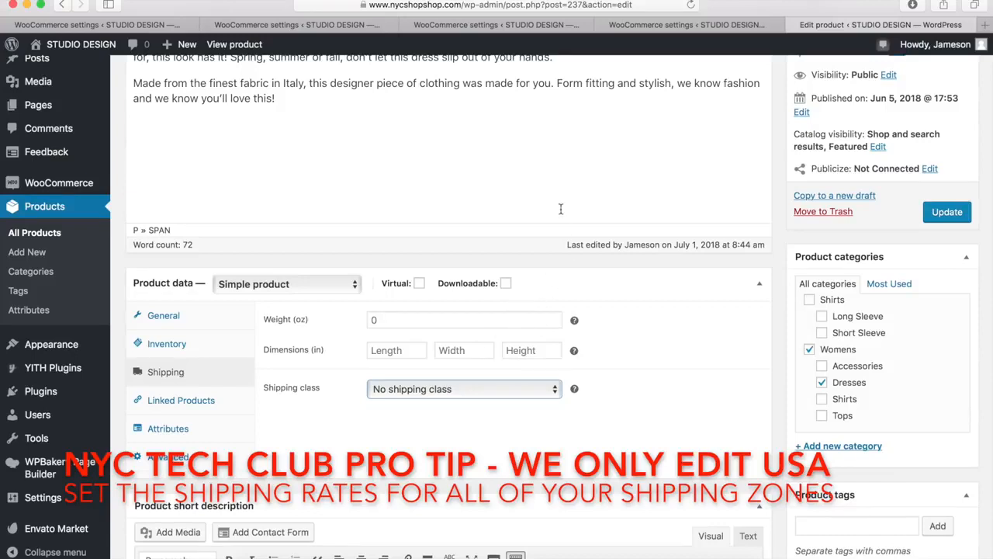
{"action": "left_click", "coordinate": [464, 25]}
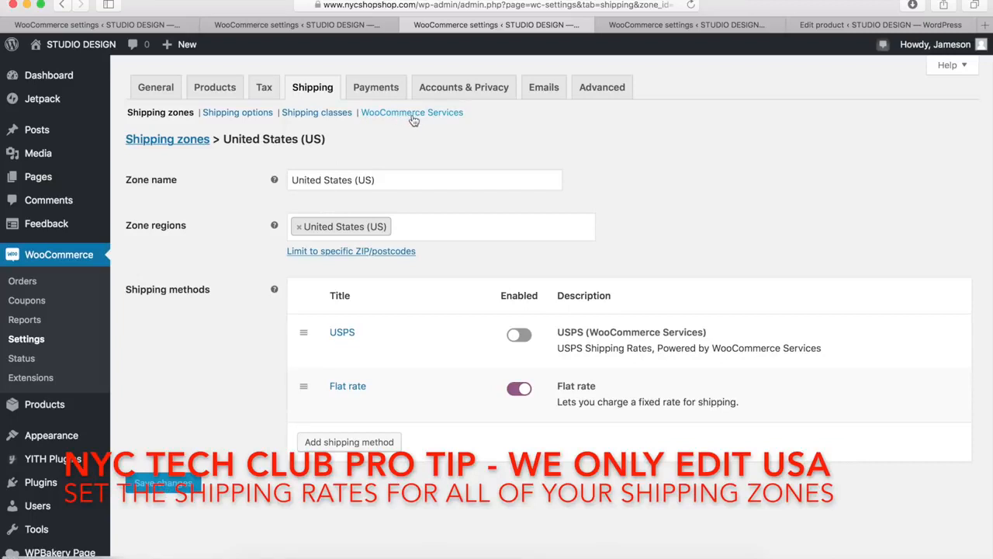
Review the store's installed payment methods and the payment gateways offered as WooCommerce extensions
{"action": "left_click", "coordinate": [662, 27]}
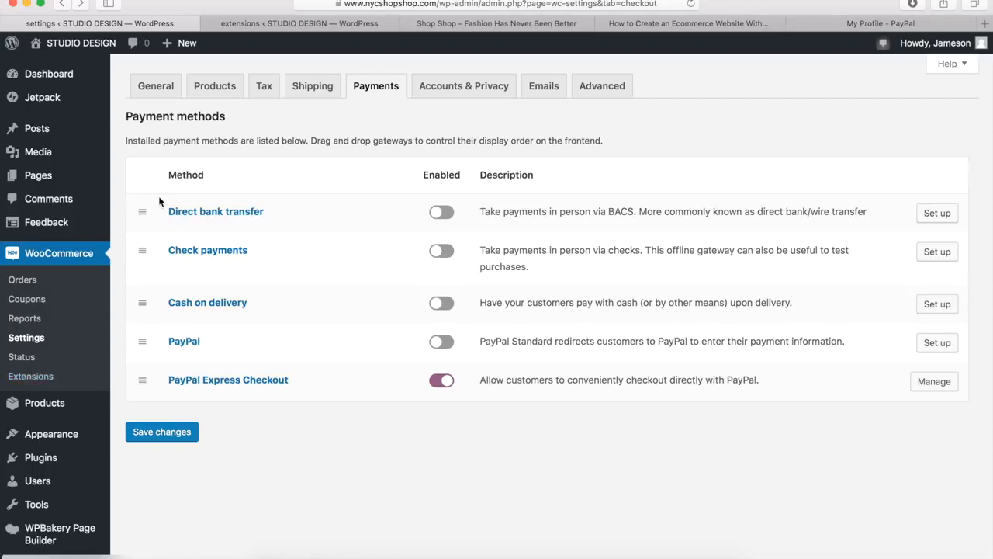
{"action": "left_click", "coordinate": [302, 26]}
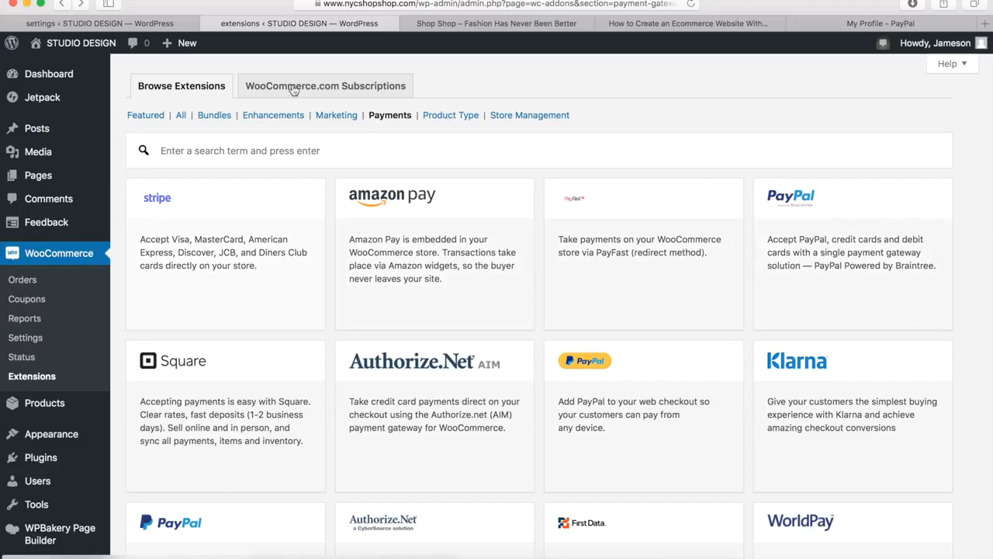
Enable PayPal among the store's payment methods and save the payment settings
{"action": "left_click", "coordinate": [178, 23]}
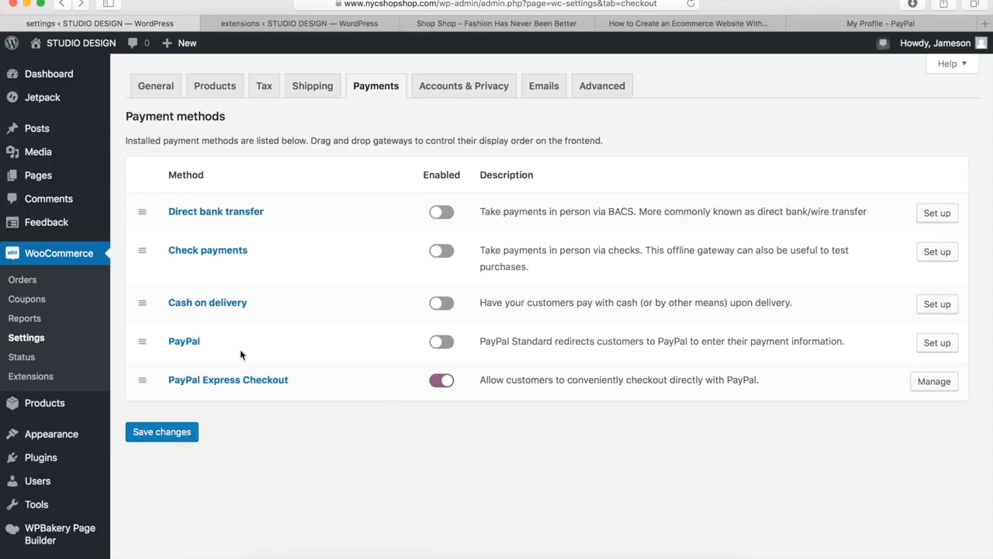
{"action": "left_click", "coordinate": [443, 343]}
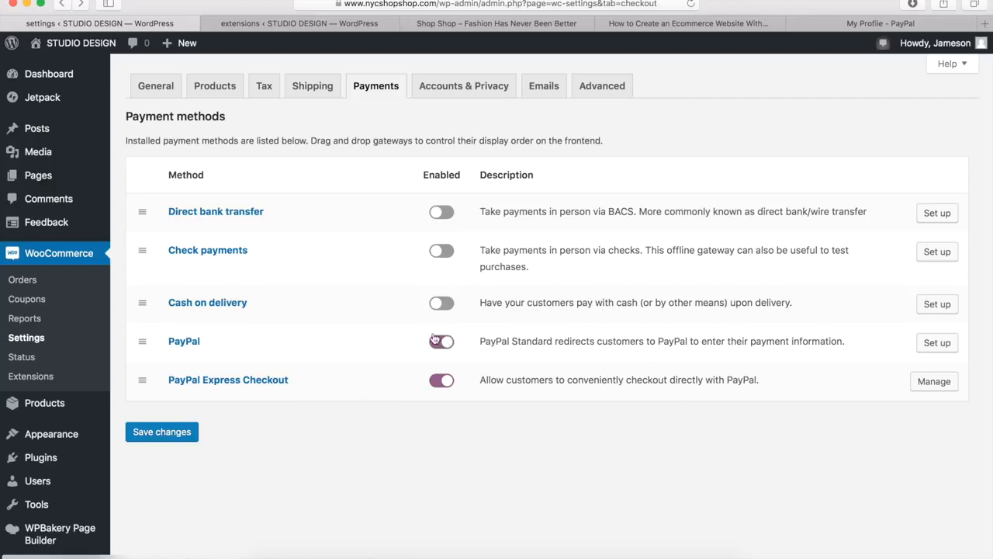
{"action": "left_click", "coordinate": [164, 439]}
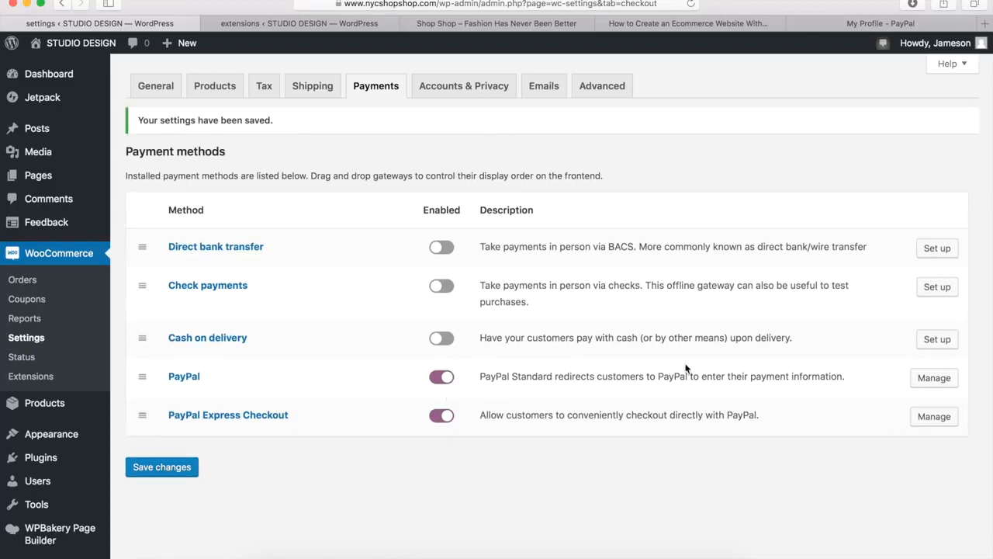
Open the PayPal Standard settings and review the email fields, advanced options and API credentials
{"action": "left_click", "coordinate": [933, 379]}
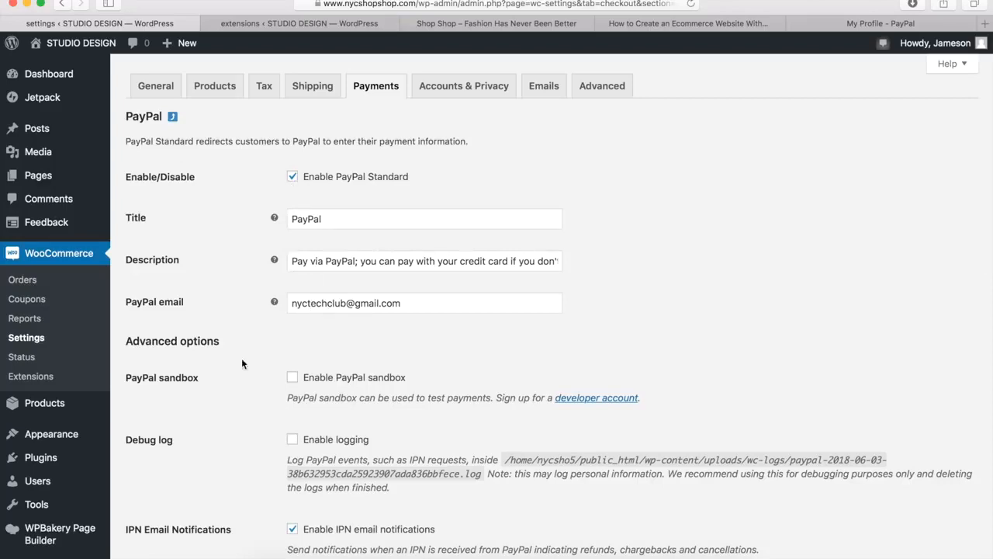
{"action": "scroll", "coordinate": [213, 381], "scroll_direction": "down", "scroll_amount": 5}
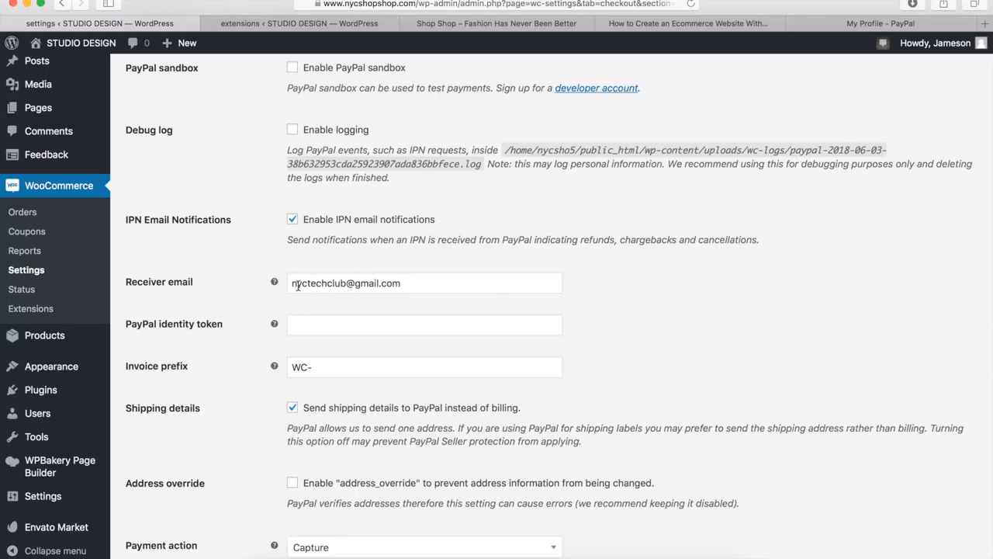
{"action": "mouse_move", "coordinate": [275, 282]}
{"action": "scroll", "coordinate": [230, 291], "scroll_direction": "down", "scroll_amount": 10}
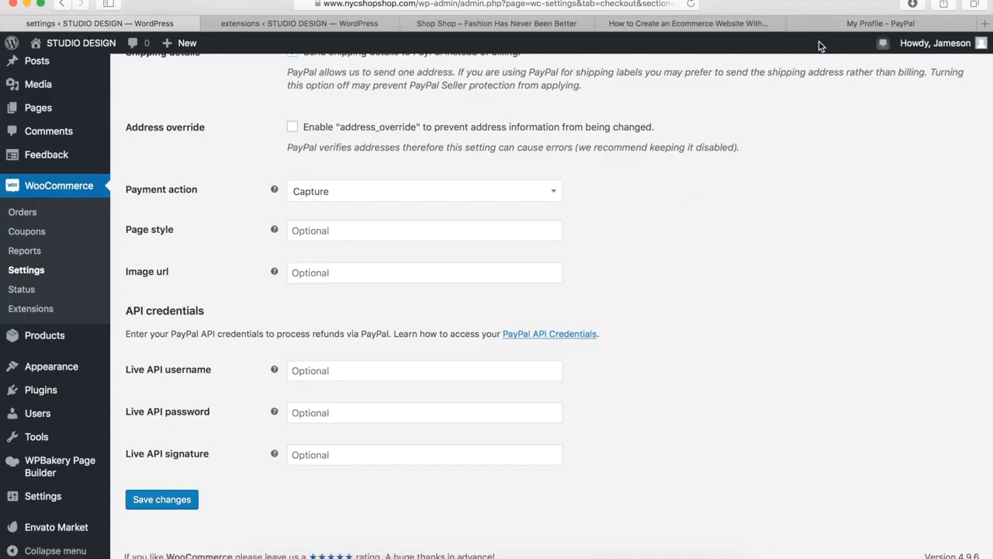
Switch to the PayPal business profile and open the API credentials for the NVP/SOAP API integration (Classic) from the selling tools
{"action": "left_click", "coordinate": [837, 24]}
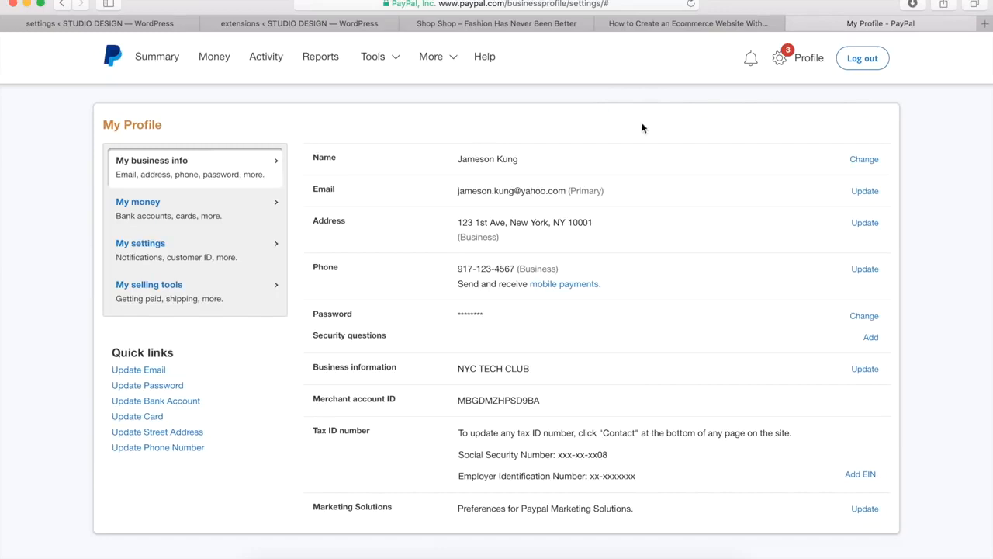
{"action": "left_click", "coordinate": [784, 61]}
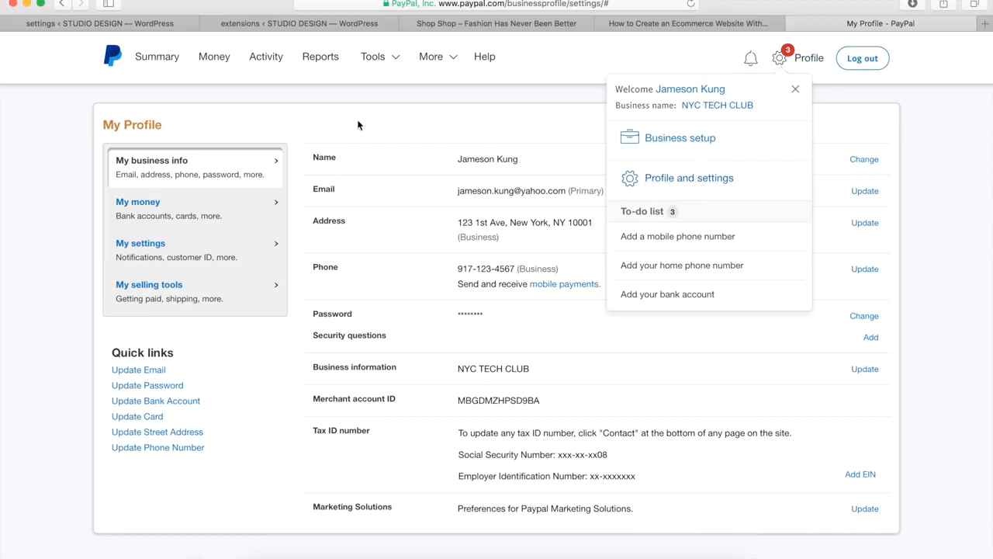
{"action": "left_click", "coordinate": [797, 90]}
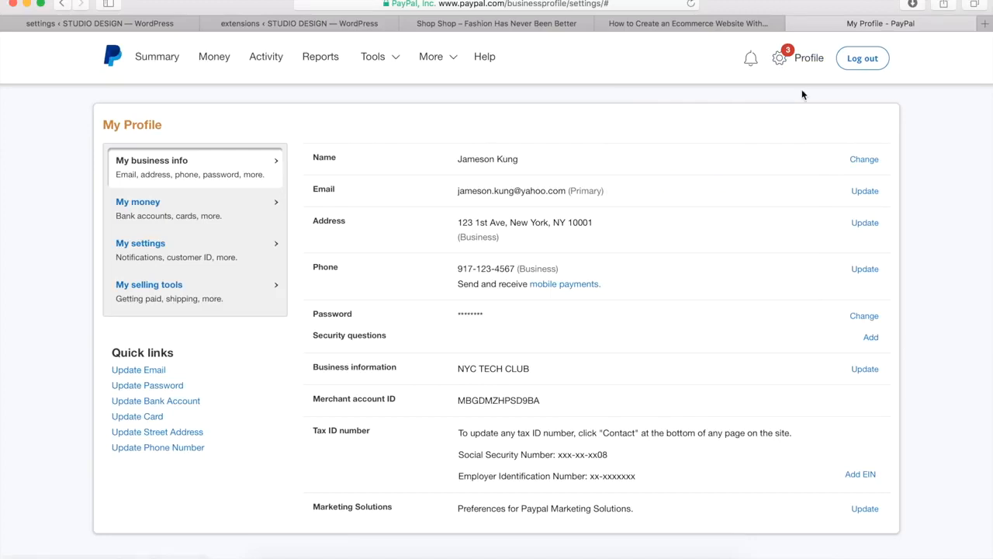
{"action": "left_click", "coordinate": [153, 289]}
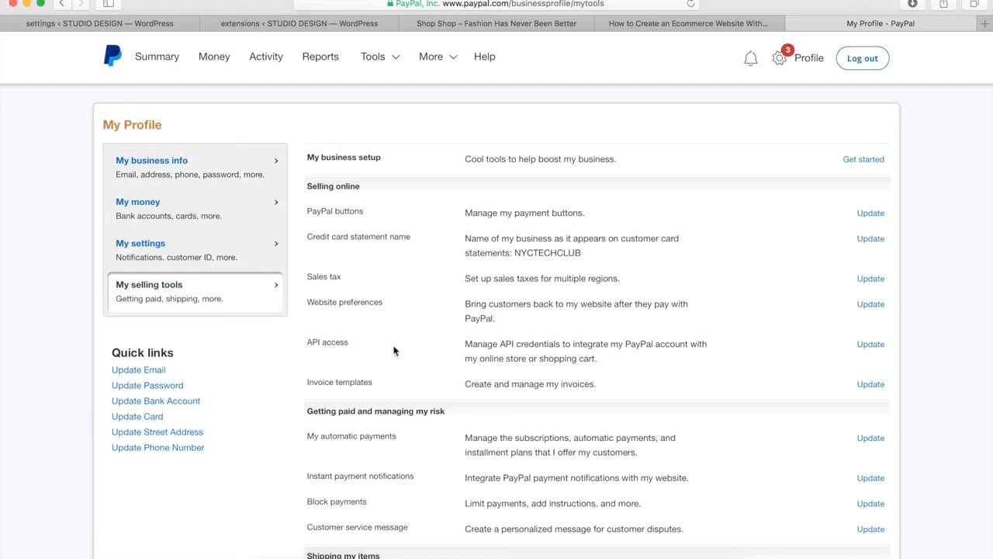
{"action": "left_click", "coordinate": [872, 347]}
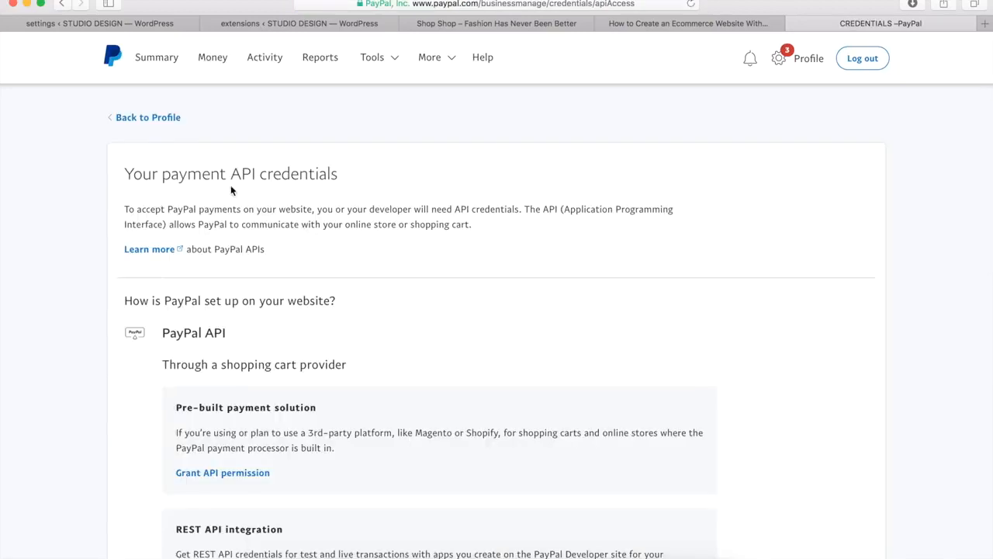
{"action": "scroll", "coordinate": [261, 231], "scroll_direction": "down", "scroll_amount": 5}
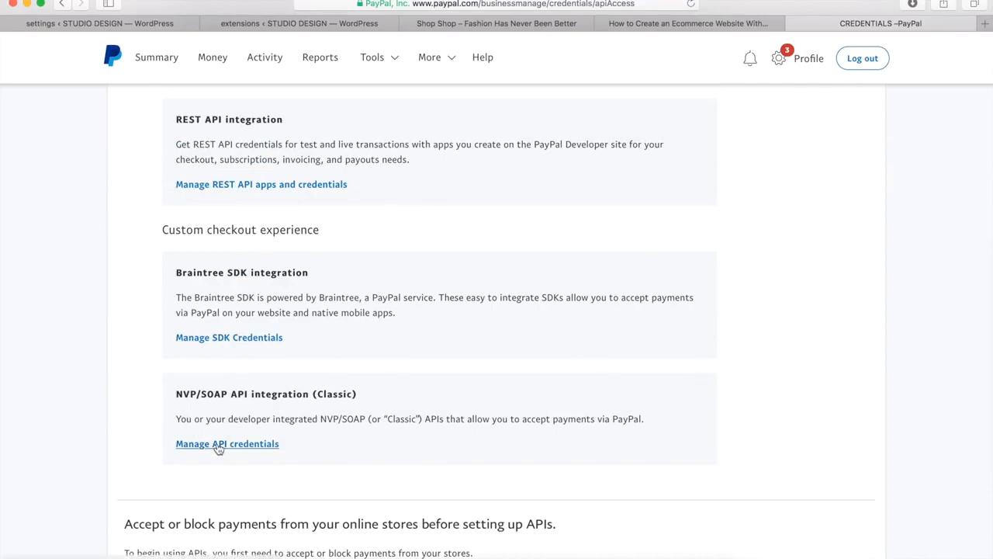
{"action": "left_click", "coordinate": [217, 446]}
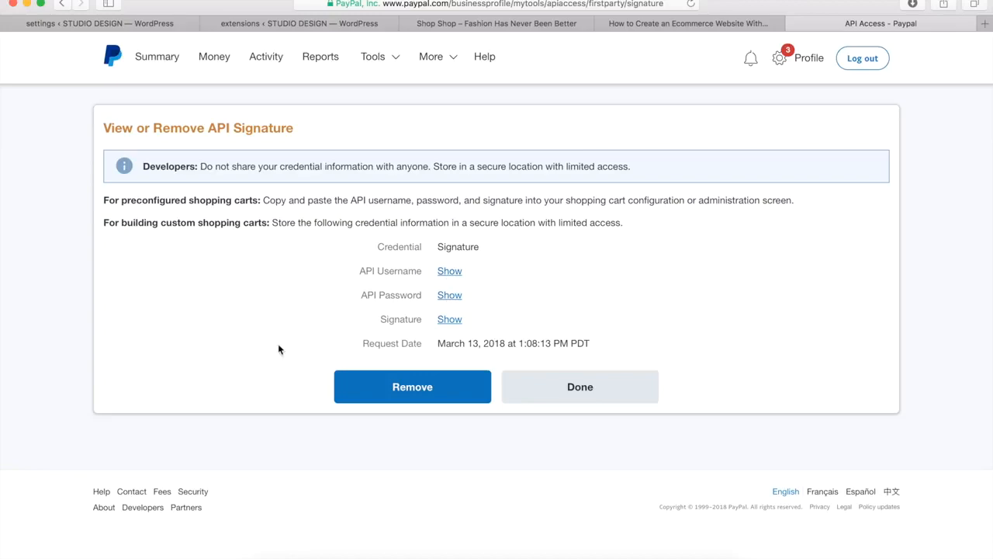
Return to the WooCommerce PayPal Standard settings, save them, and reopen the list of payment methods
{"action": "left_click", "coordinate": [74, 24]}
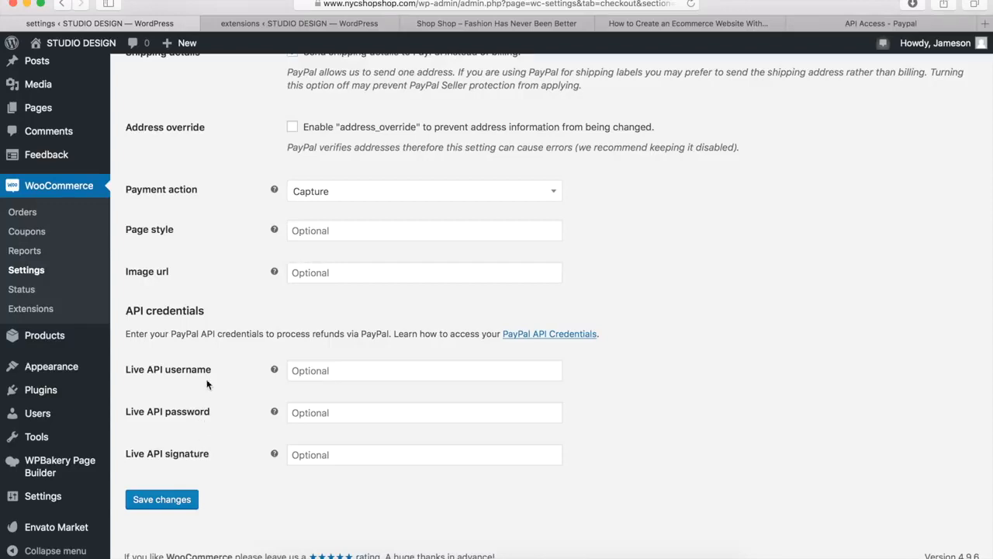
{"action": "left_click", "coordinate": [162, 500]}
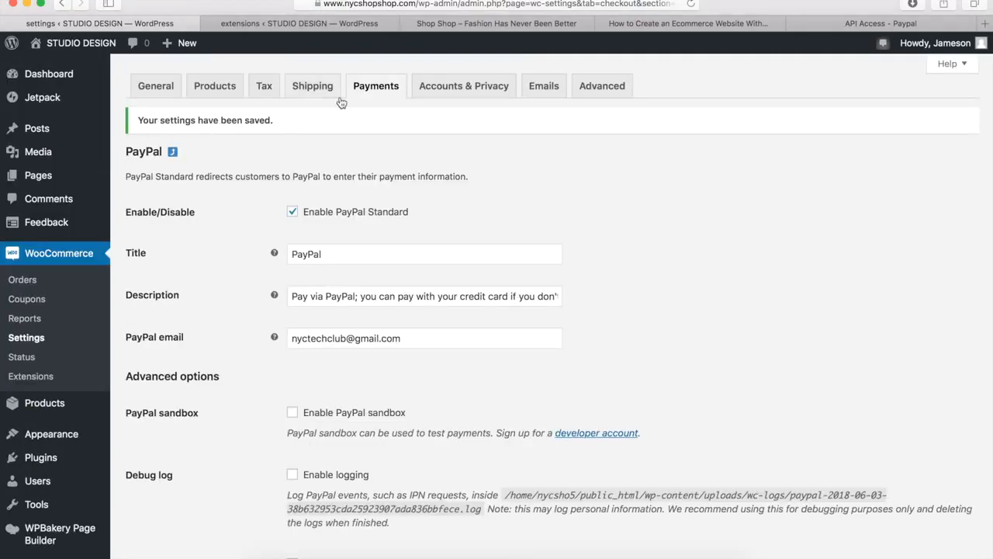
{"action": "left_click", "coordinate": [371, 89]}
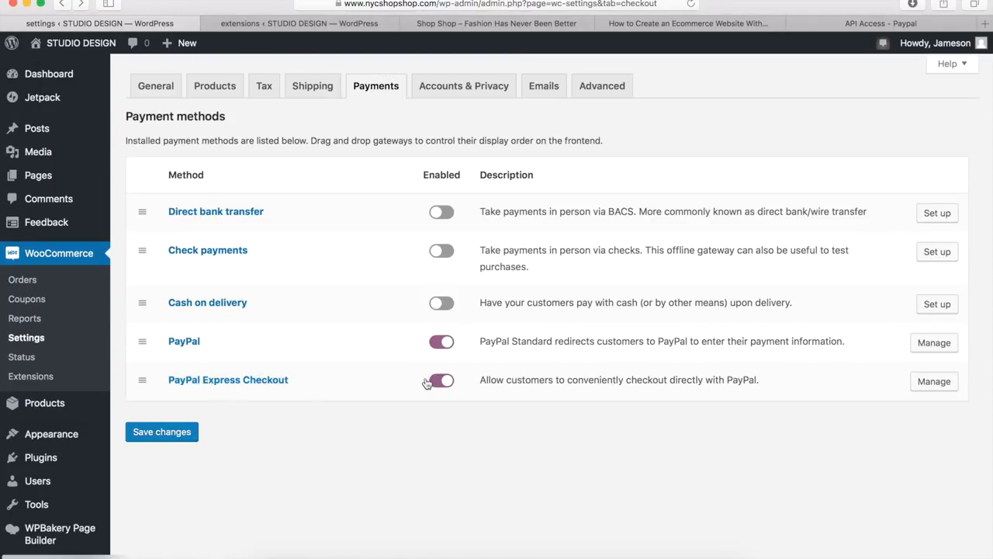
Open the PayPal Express Checkout settings and review its account, API credentials, display and advanced options
{"action": "left_click", "coordinate": [935, 381]}
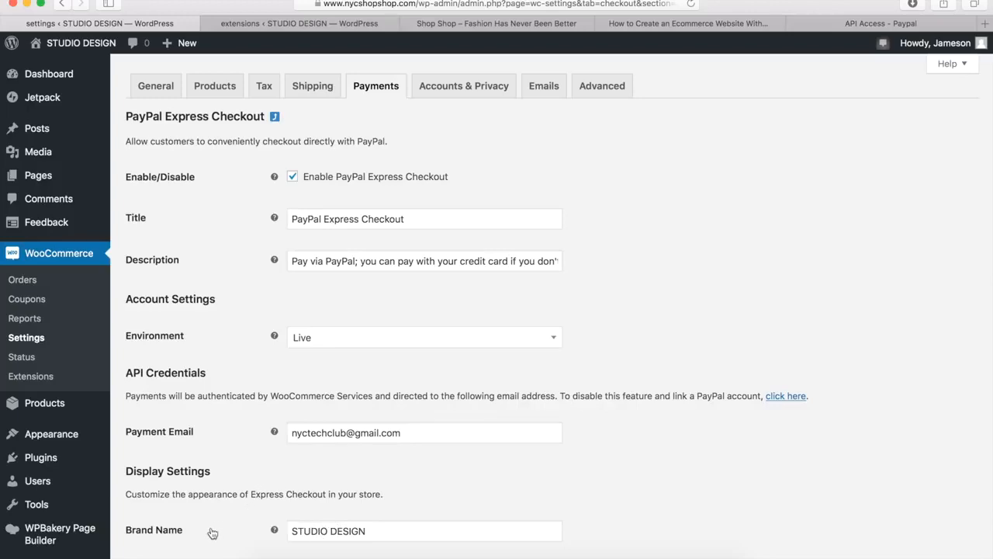
{"action": "scroll", "coordinate": [213, 533], "scroll_direction": "down", "scroll_amount": 10}
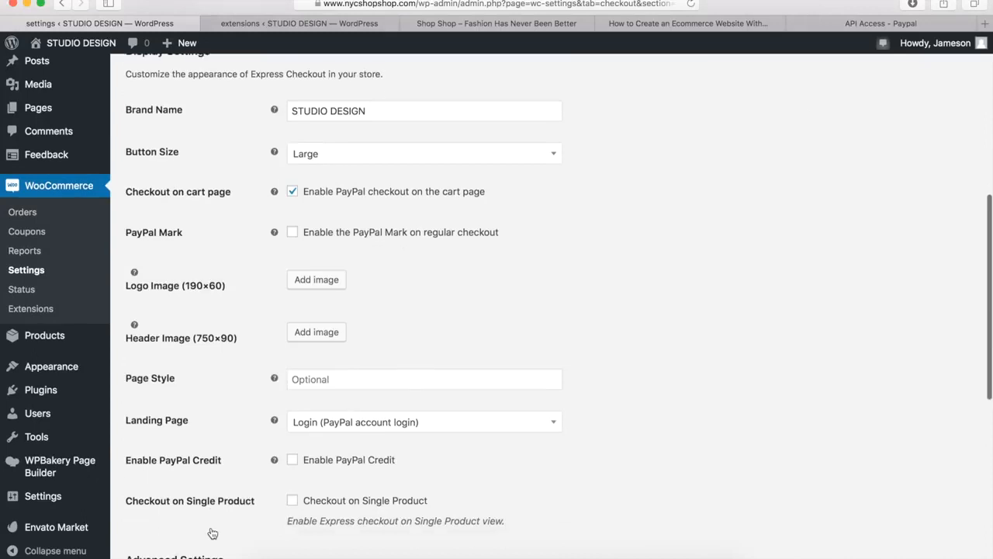
{"action": "scroll", "coordinate": [211, 531], "scroll_direction": "down", "scroll_amount": 10}
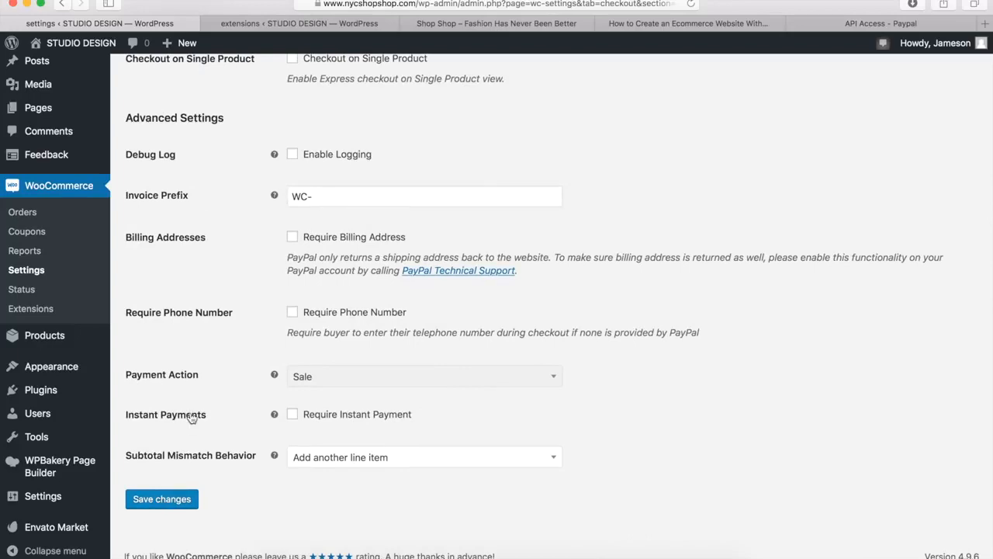
{"action": "scroll", "coordinate": [190, 417], "scroll_direction": "up", "scroll_amount": 15}
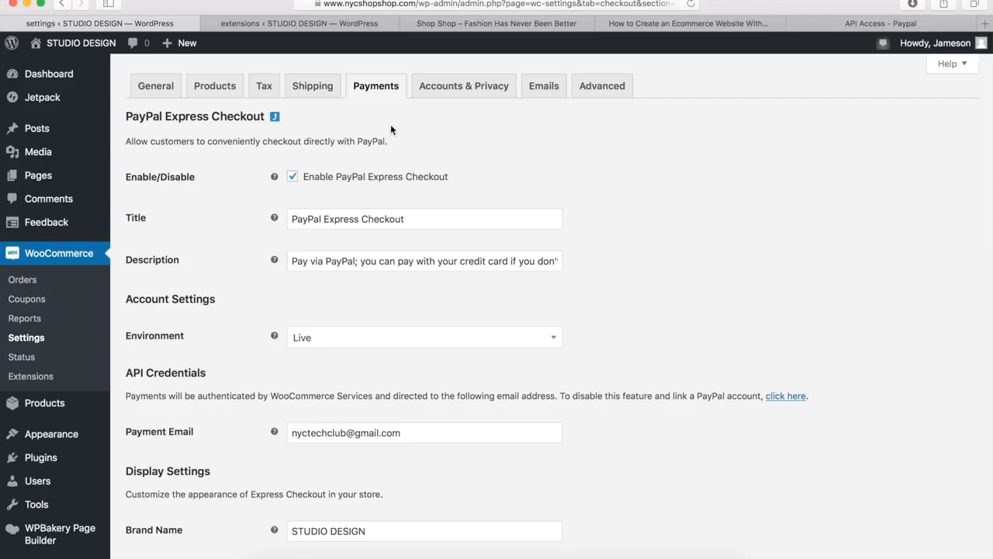
Review the store's account and privacy options down to the privacy policy section, and open the WordPress Privacy Settings page
{"action": "left_click", "coordinate": [449, 87]}
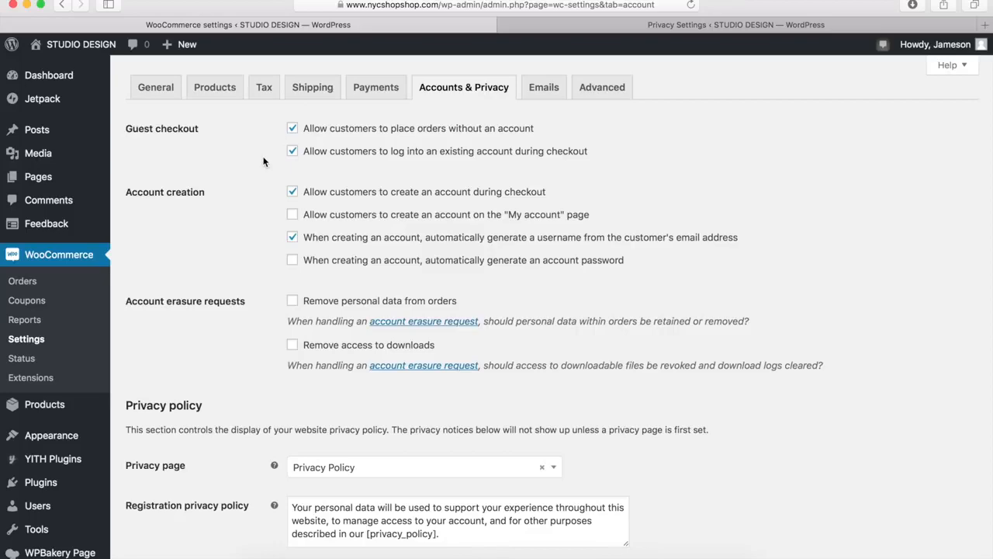
{"action": "scroll", "coordinate": [263, 160], "scroll_direction": "down", "scroll_amount": 4}
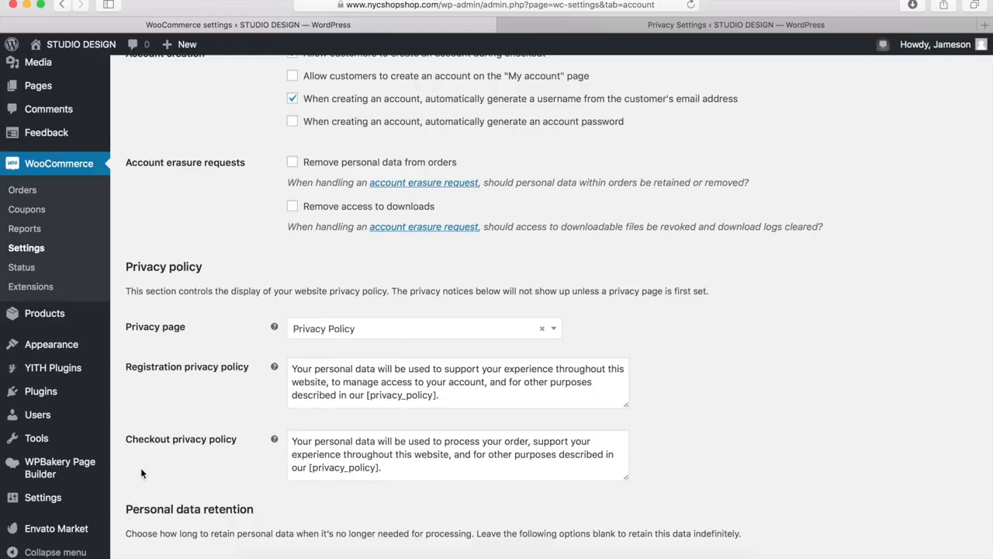
{"action": "mouse_move", "coordinate": [67, 503]}
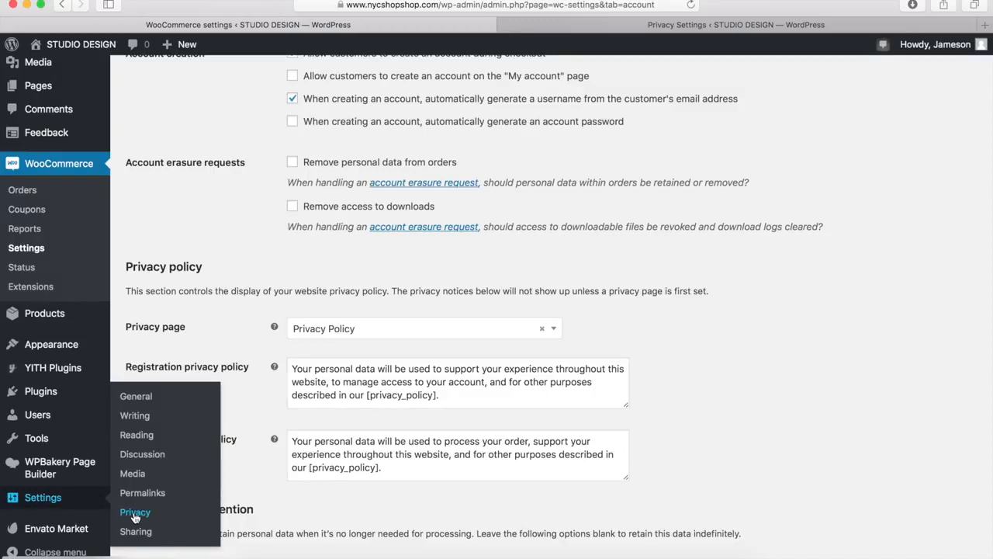
{"action": "left_click", "coordinate": [629, 28]}
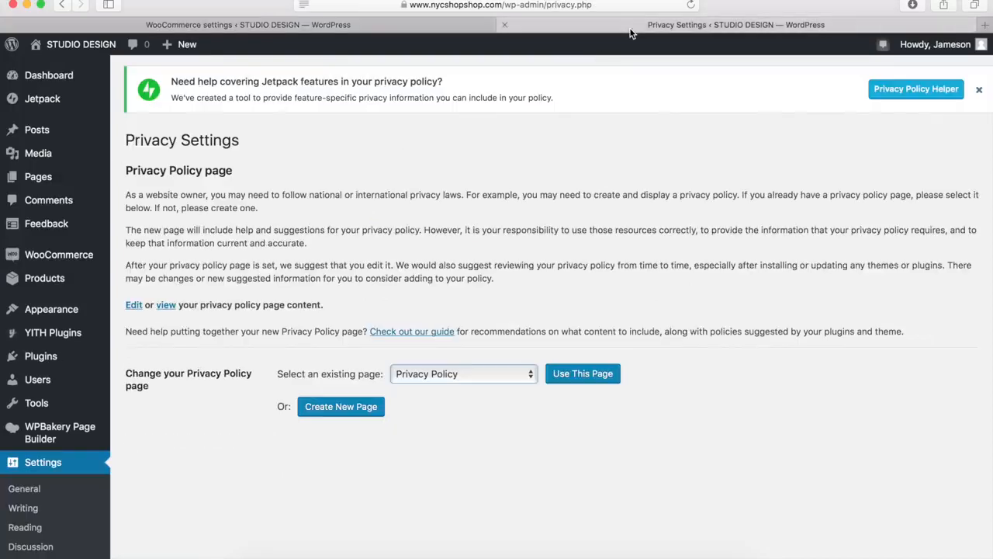
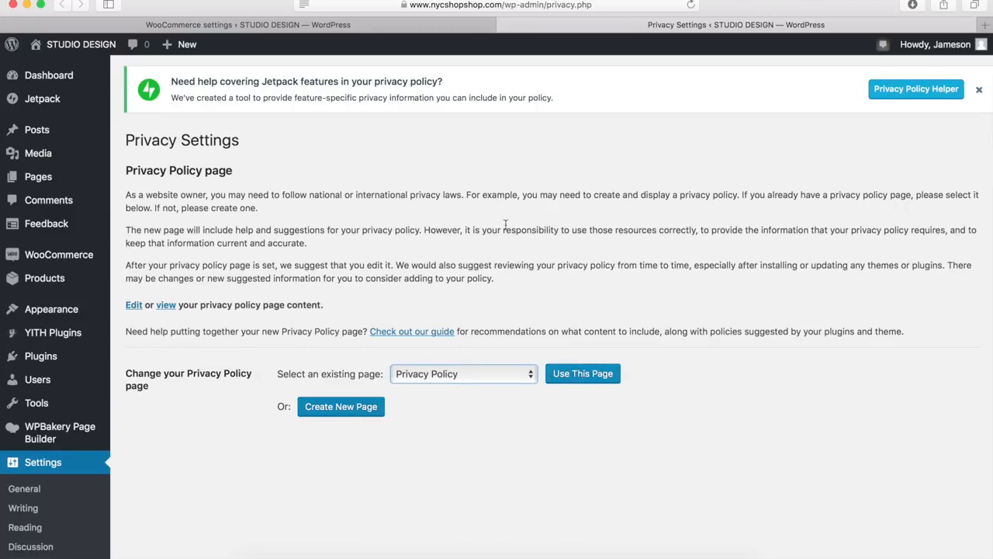
Return to the WooCommerce accounts and privacy settings, select Privacy Policy as the privacy page, and review the personal data retention options
{"action": "left_click", "coordinate": [328, 24]}
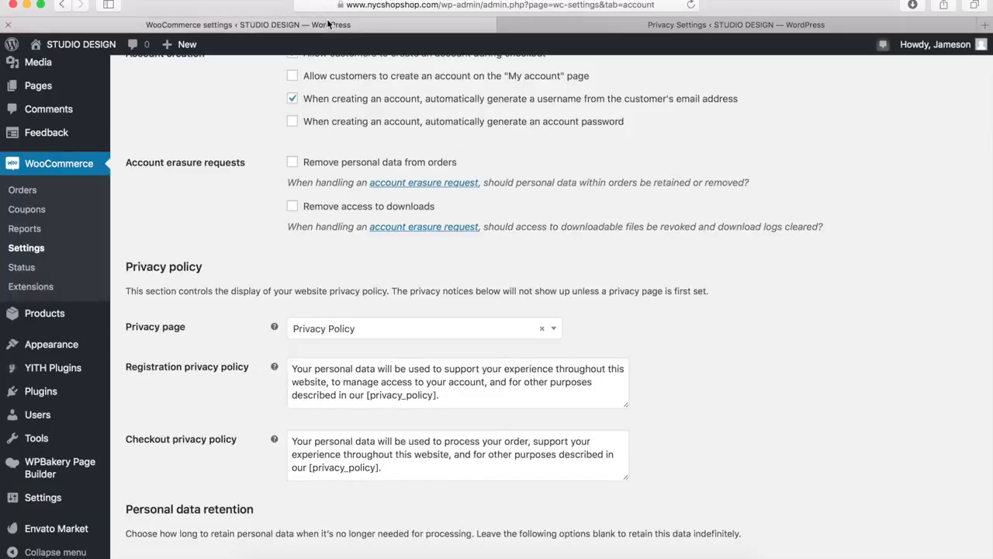
{"action": "left_click", "coordinate": [429, 331]}
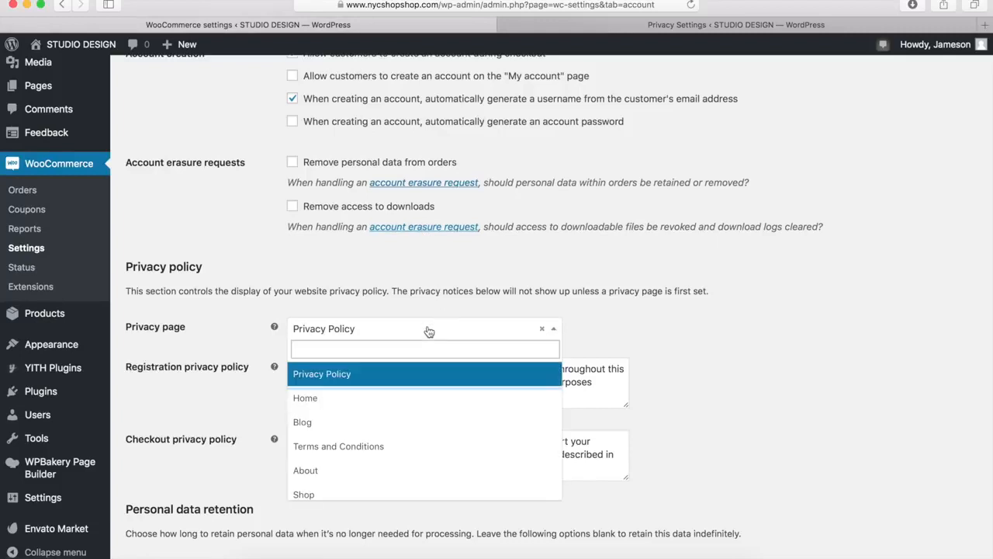
{"action": "left_click", "coordinate": [379, 377]}
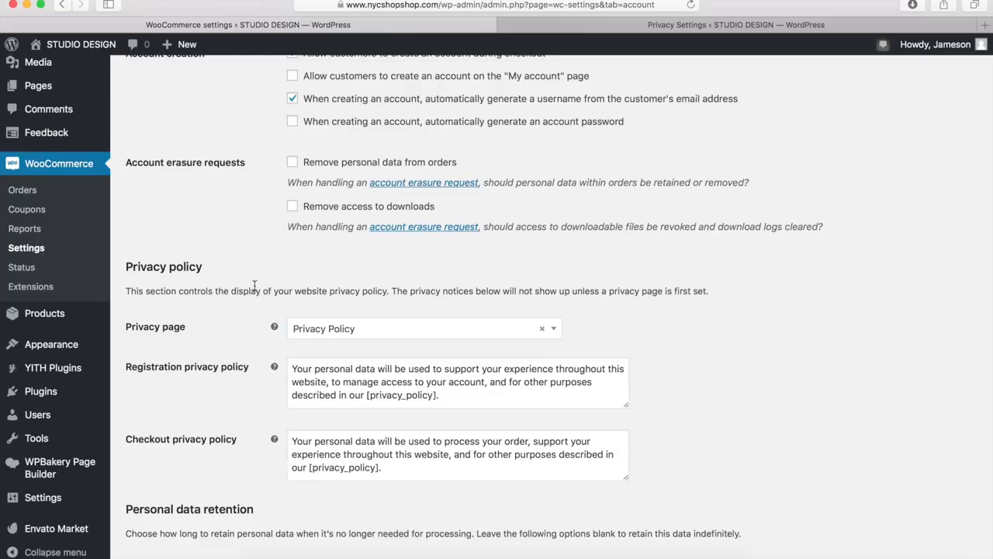
{"action": "scroll", "coordinate": [255, 286], "scroll_direction": "down", "scroll_amount": 5}
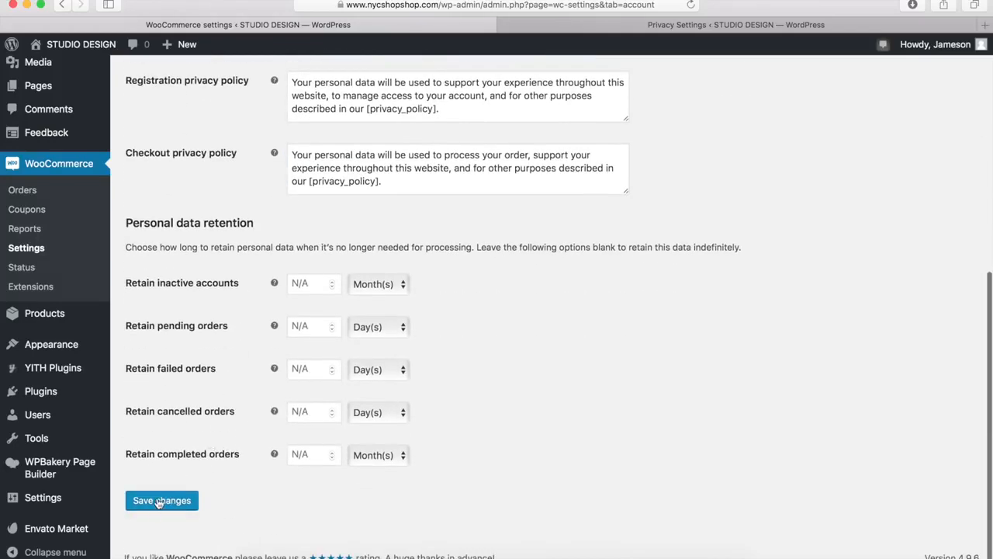
{"action": "scroll", "coordinate": [182, 400], "scroll_direction": "up", "scroll_amount": 2}
{"action": "scroll", "coordinate": [182, 400], "scroll_direction": "up", "scroll_amount": 6}
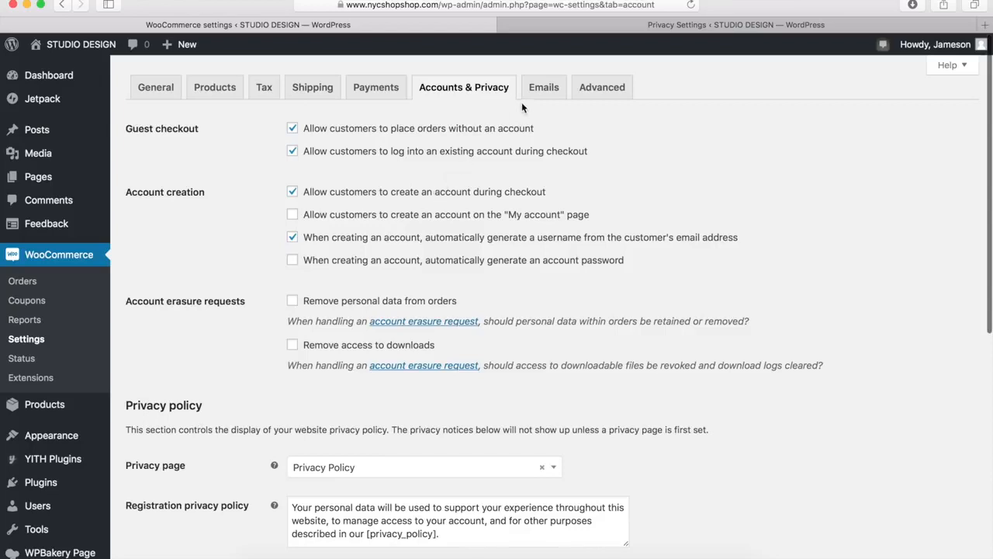
Set the "From" name of the WooCommerce email sender options to STUDIO DESIGNS and save the email settings
{"action": "left_click", "coordinate": [549, 91]}
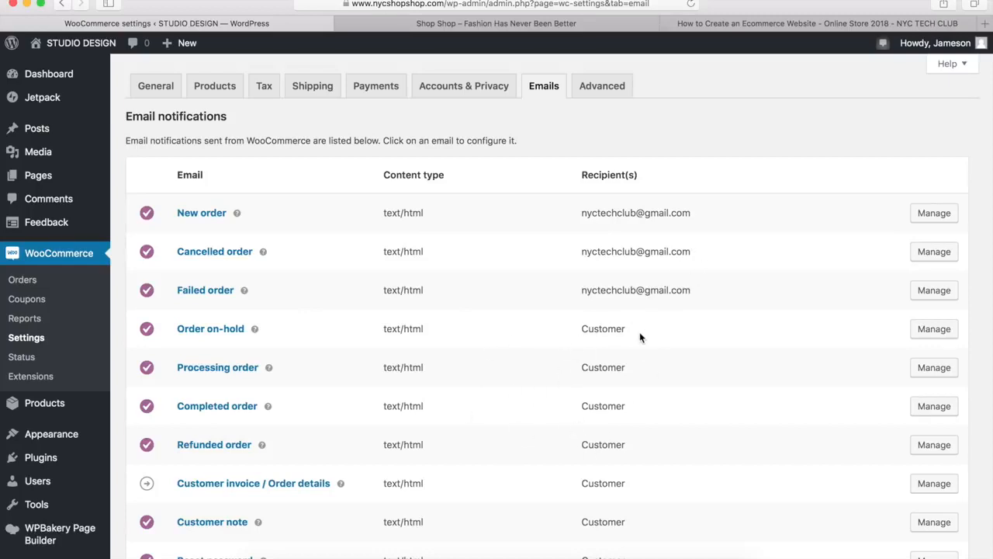
{"action": "scroll", "coordinate": [648, 328], "scroll_direction": "down", "scroll_amount": 8}
{"action": "scroll", "coordinate": [639, 337], "scroll_direction": "down", "scroll_amount": 1}
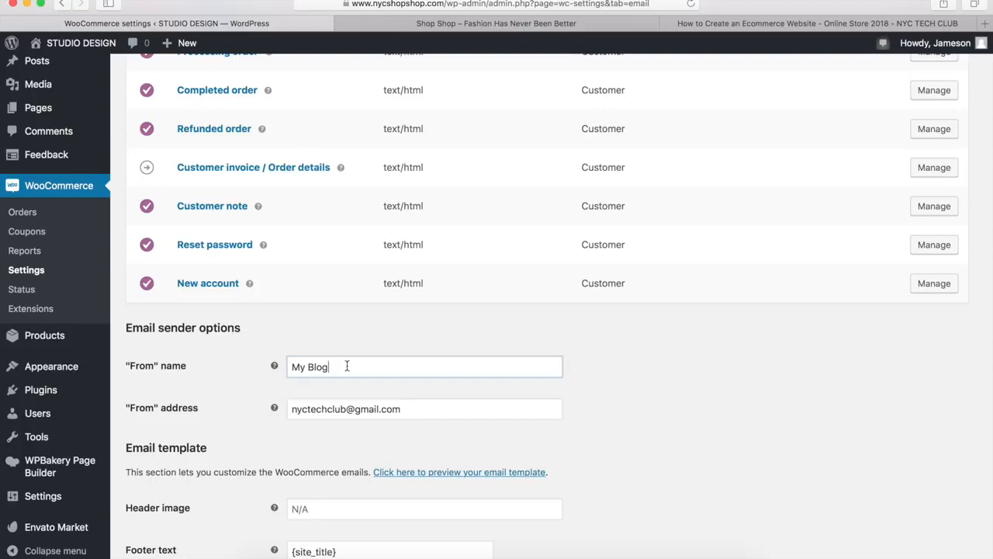
{"action": "left_click_drag", "start_coordinate": [346, 366], "coordinate": [282, 366]}
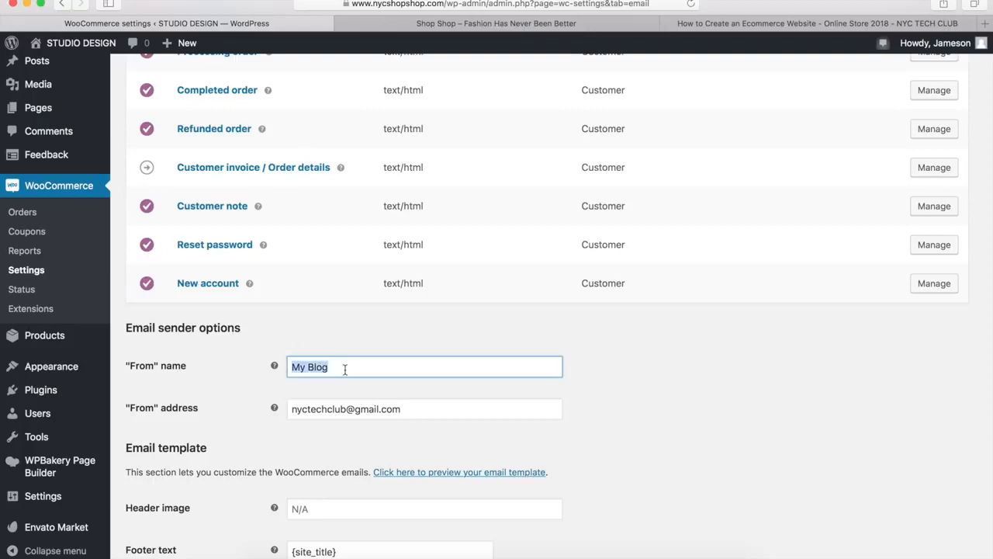
{"action": "type", "text": "STUDIO DESIGNS"}
{"action": "scroll", "coordinate": [351, 370], "scroll_direction": "down", "scroll_amount": 5}
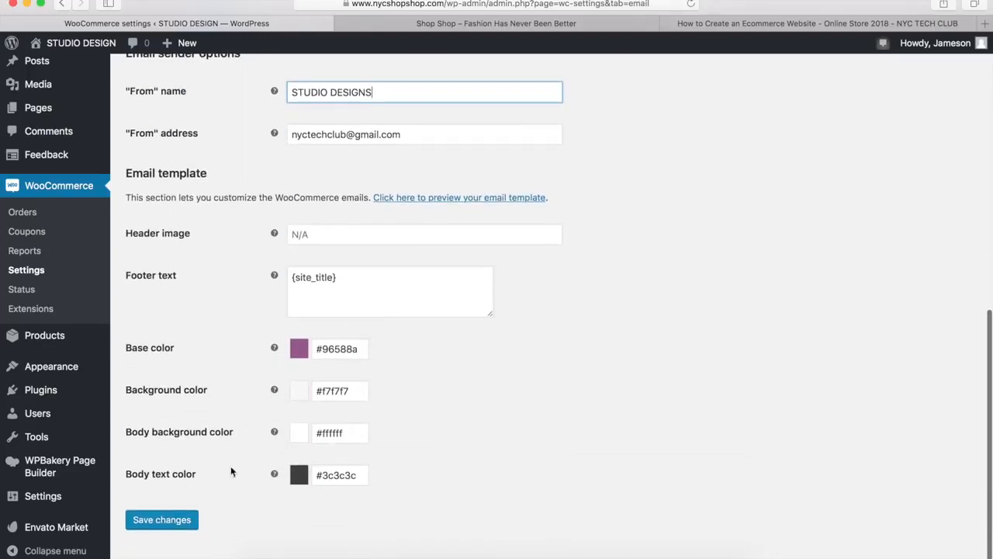
{"action": "left_click", "coordinate": [173, 525]}
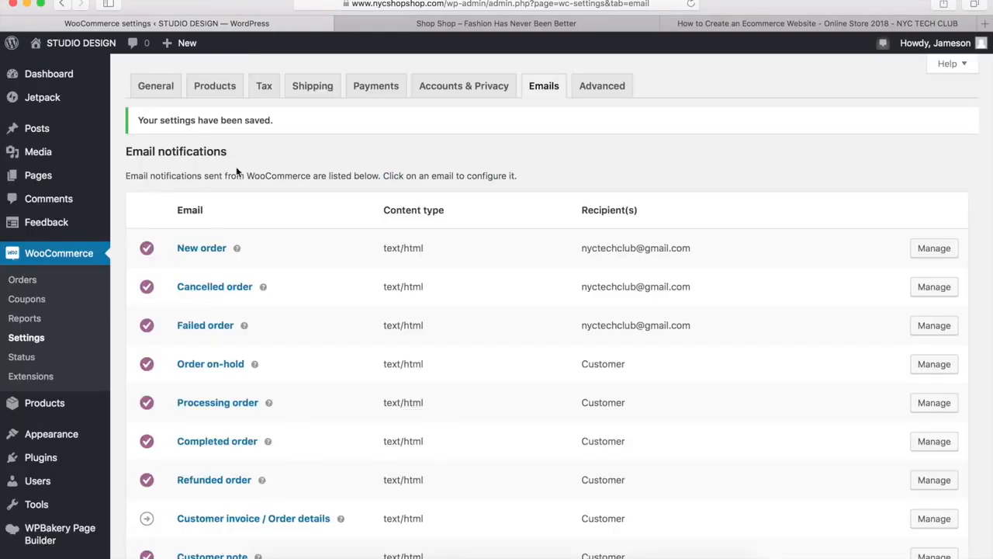
Check the advanced page setup in the WooCommerce settings, then create and publish a blank page titled Terms and Conditions
{"action": "left_click", "coordinate": [610, 88]}
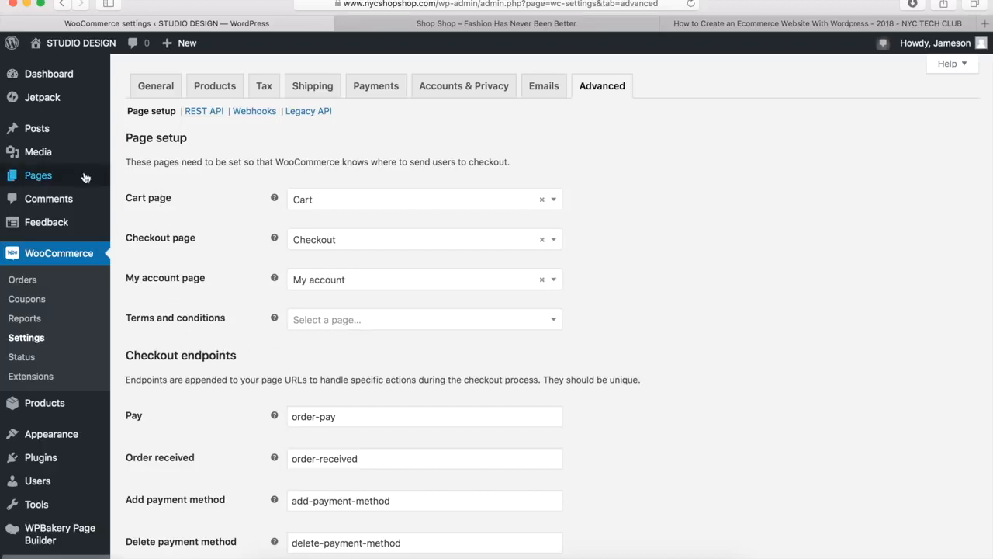
{"action": "mouse_move", "coordinate": [60, 177]}
{"action": "left_click", "coordinate": [140, 199]}
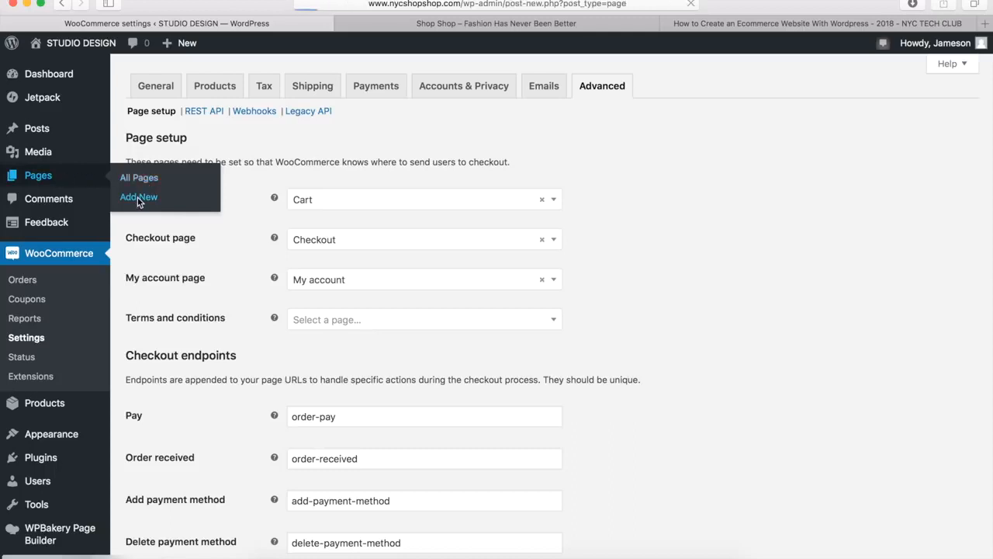
{"action": "left_click", "coordinate": [153, 108]}
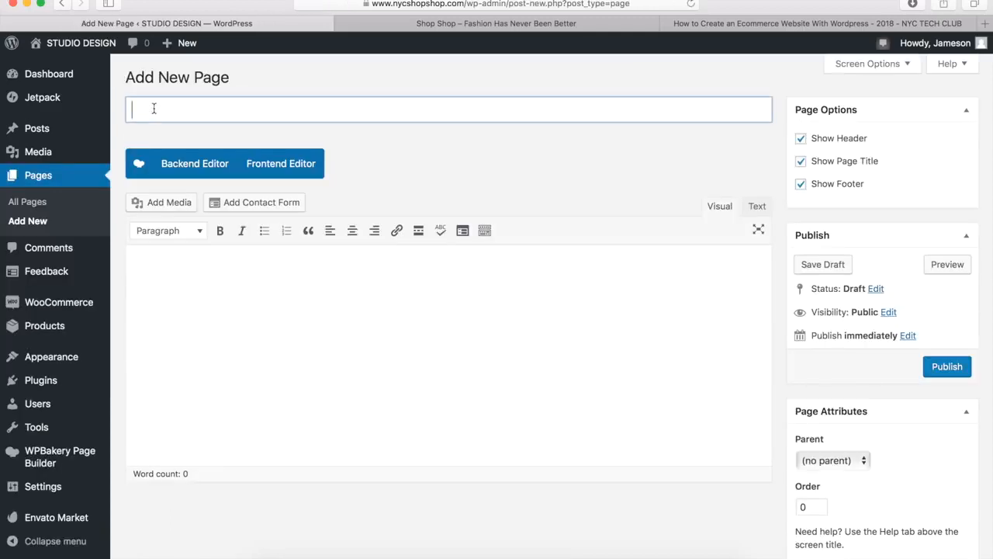
{"action": "type", "text": "Terms and Conditions"}
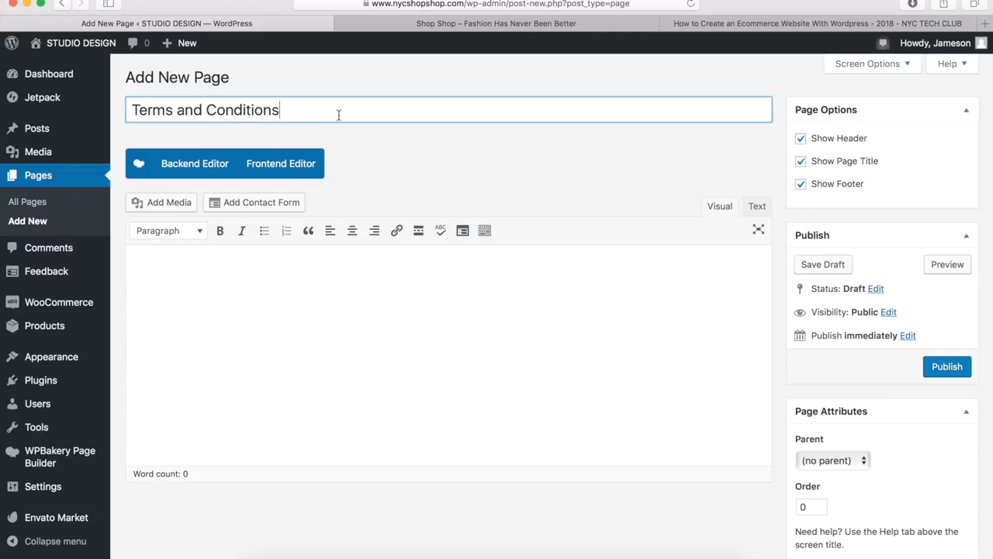
{"action": "left_click", "coordinate": [492, 160]}
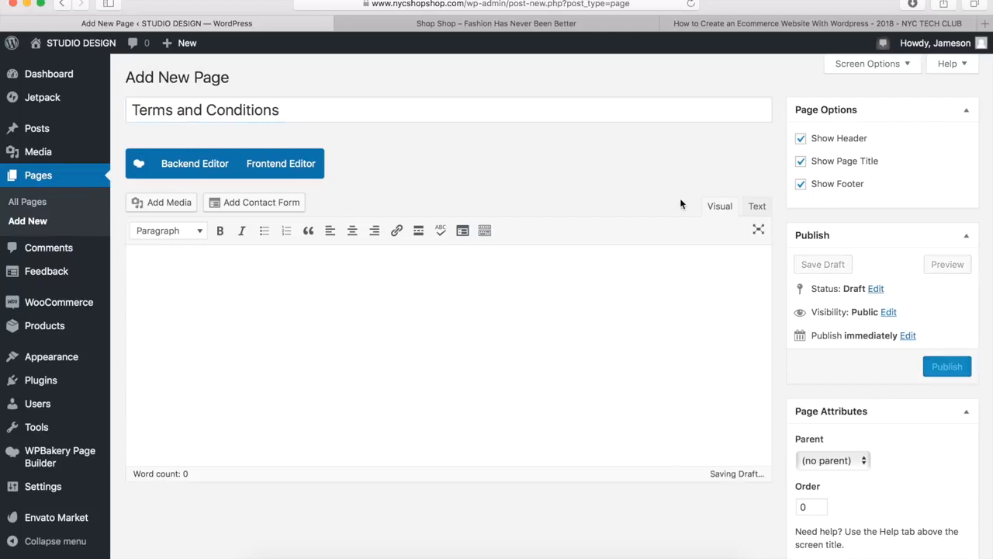
{"action": "left_click", "coordinate": [947, 365]}
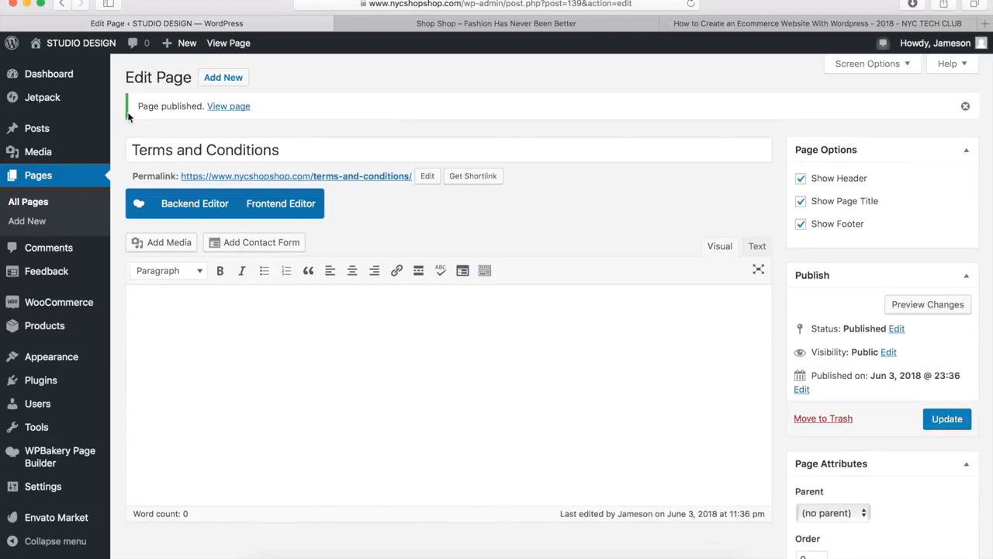
Assign the Terms and Conditions page as the terms and conditions page in the advanced WooCommerce settings and save the changes
{"action": "mouse_move", "coordinate": [79, 307]}
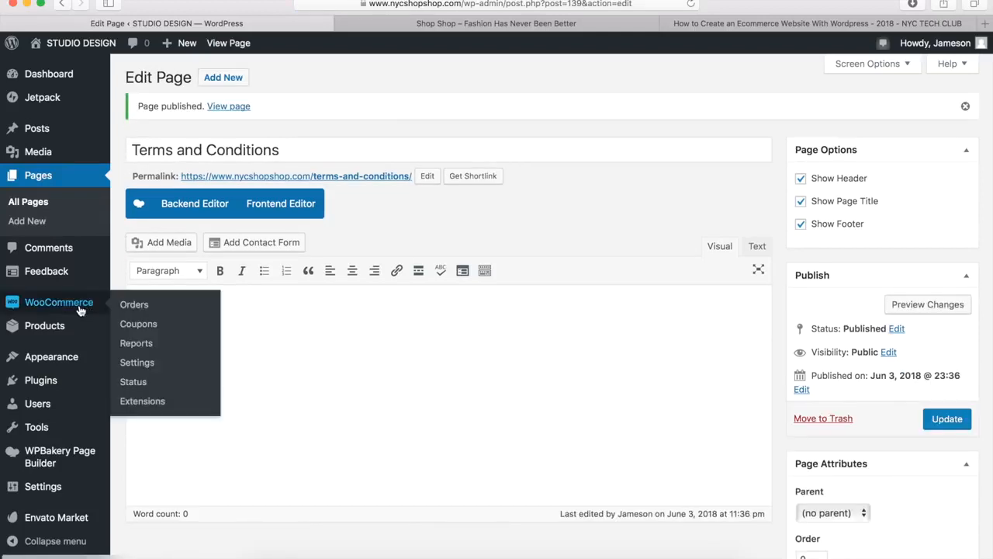
{"action": "left_click", "coordinate": [136, 366]}
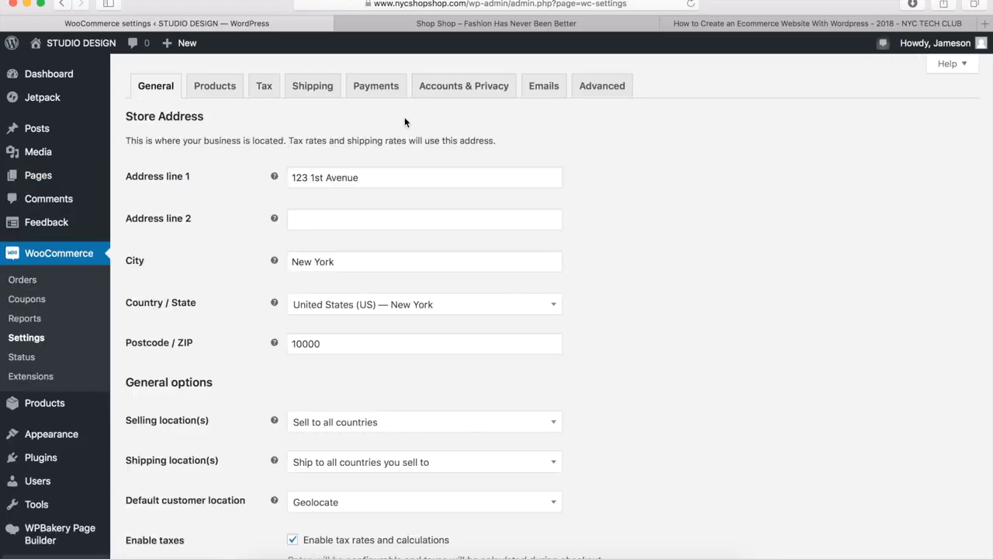
{"action": "left_click", "coordinate": [596, 92]}
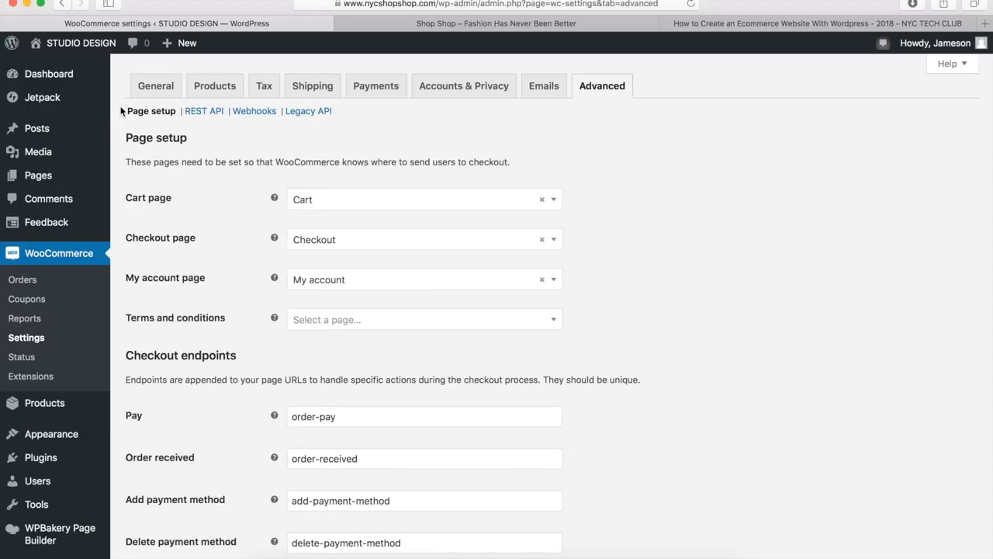
{"action": "left_click", "coordinate": [359, 323]}
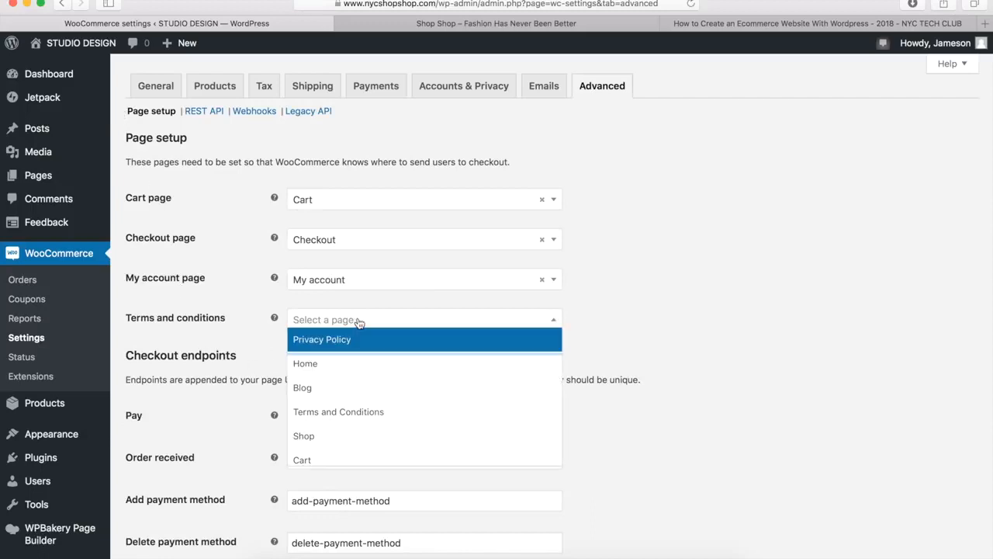
{"action": "left_click", "coordinate": [345, 410]}
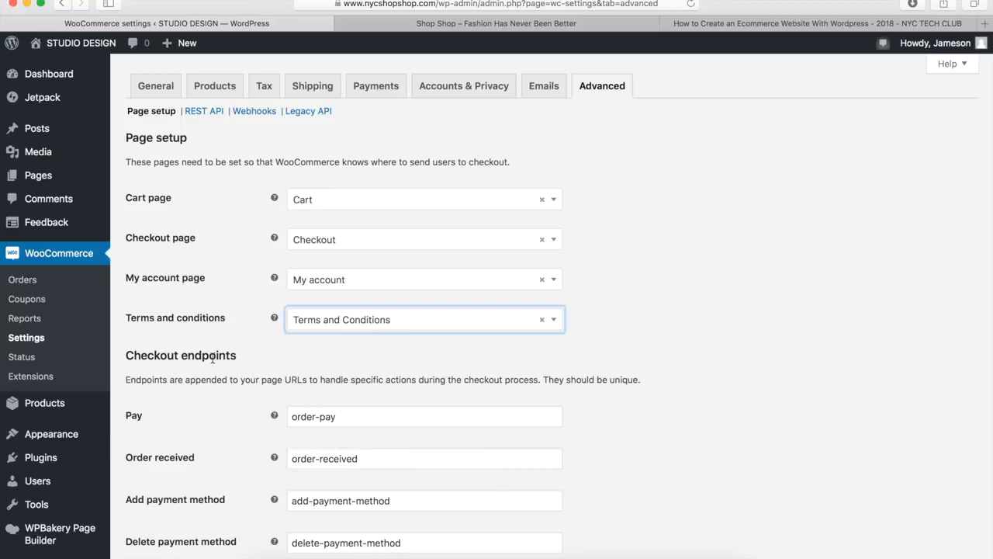
{"action": "scroll", "coordinate": [212, 357], "scroll_direction": "down", "scroll_amount": 10}
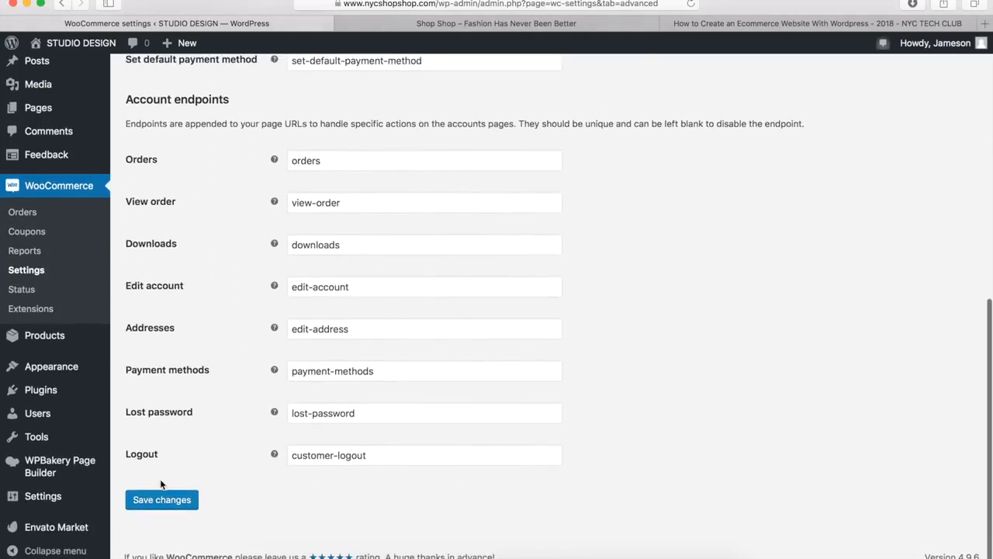
{"action": "left_click", "coordinate": [162, 499]}
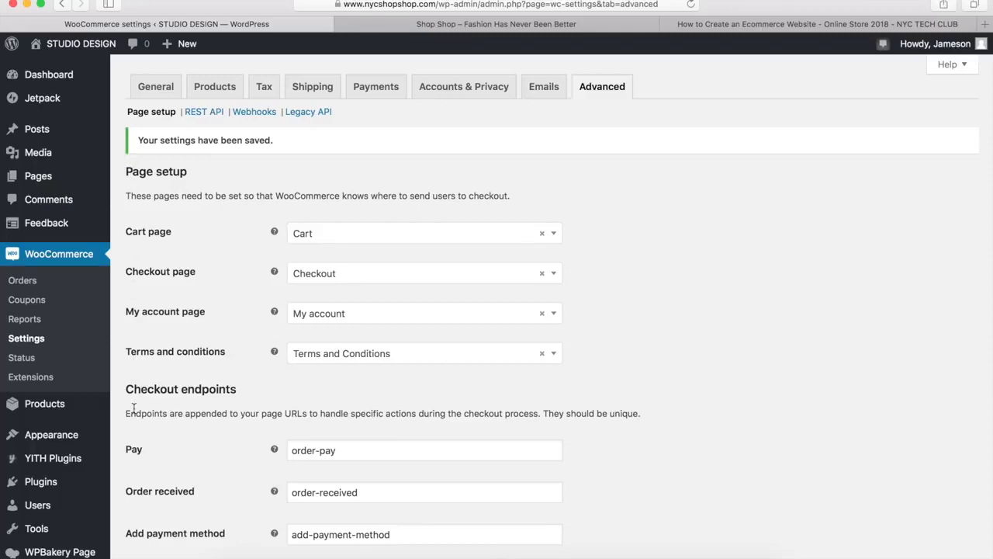
Start adding a new product to the store
{"action": "mouse_move", "coordinate": [78, 415]}
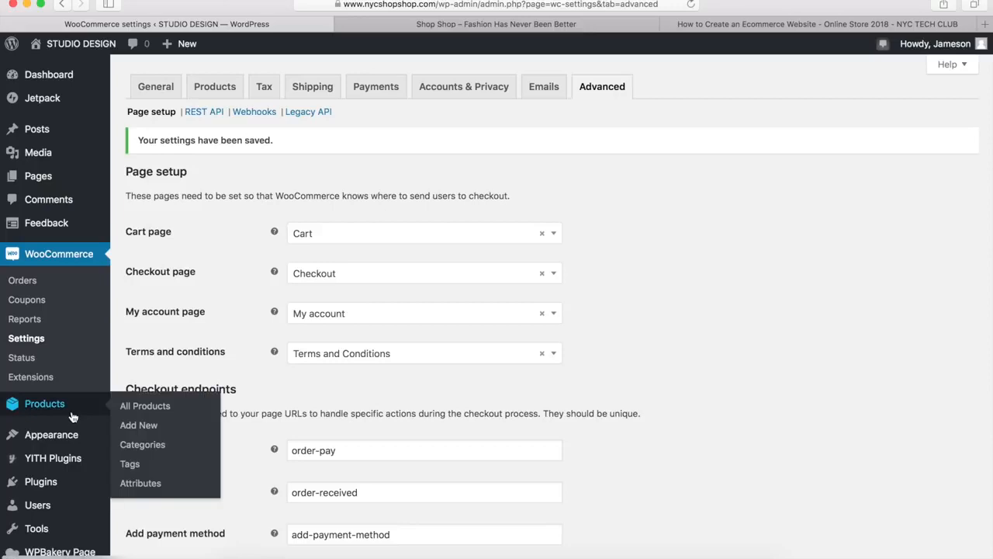
{"action": "left_click", "coordinate": [144, 430]}
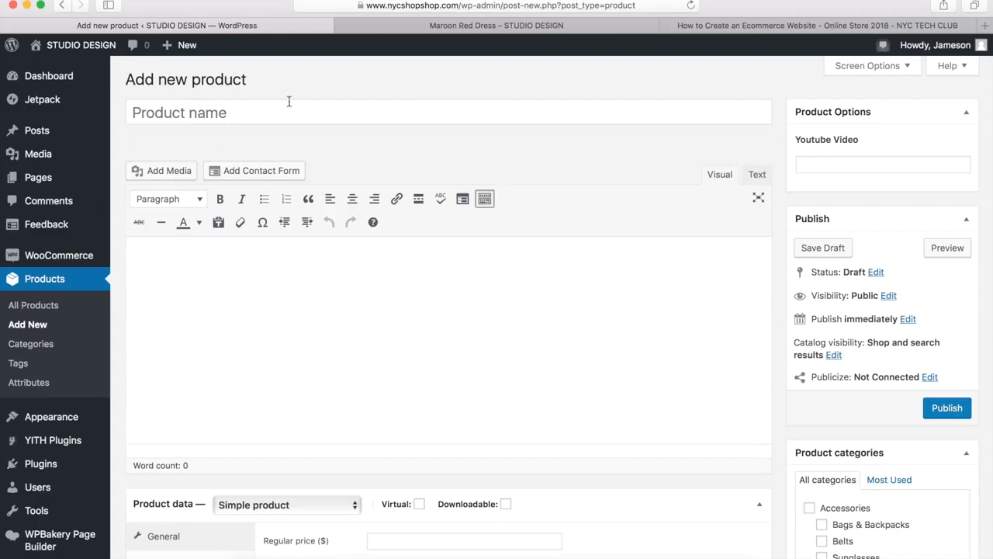
Review the Maroon Red Dress product page as an example, raising the quantity to 4 and trying the add-to-cart option
{"action": "left_click", "coordinate": [423, 26]}
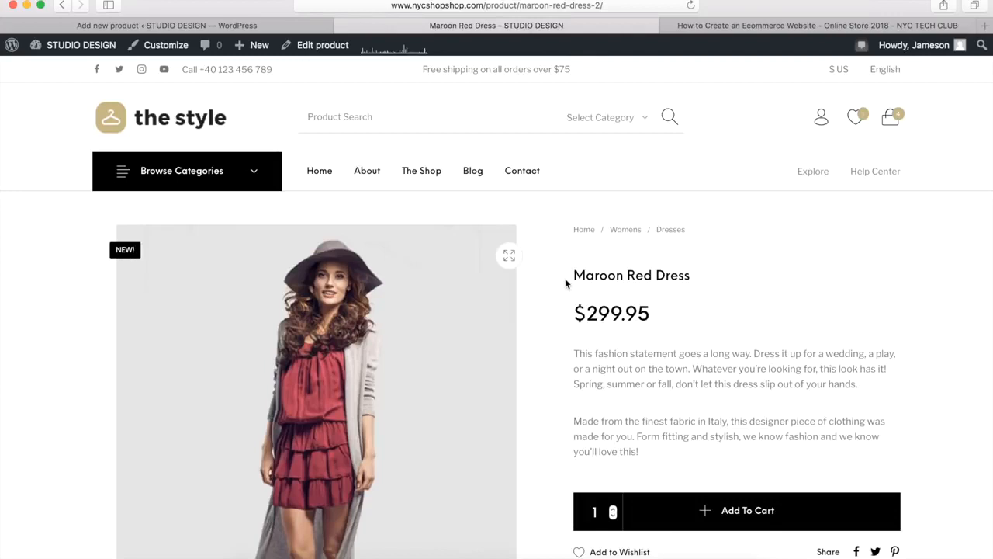
{"action": "scroll", "coordinate": [566, 283], "scroll_direction": "down", "scroll_amount": 3}
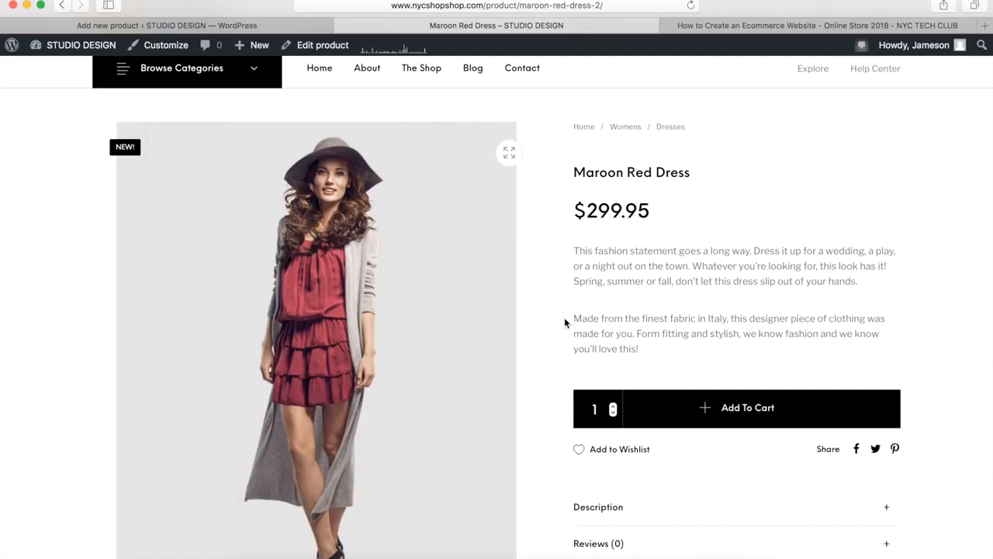
{"action": "left_click", "coordinate": [613, 405]}
{"action": "left_click", "coordinate": [613, 405]}
{"action": "left_click", "coordinate": [613, 405]}
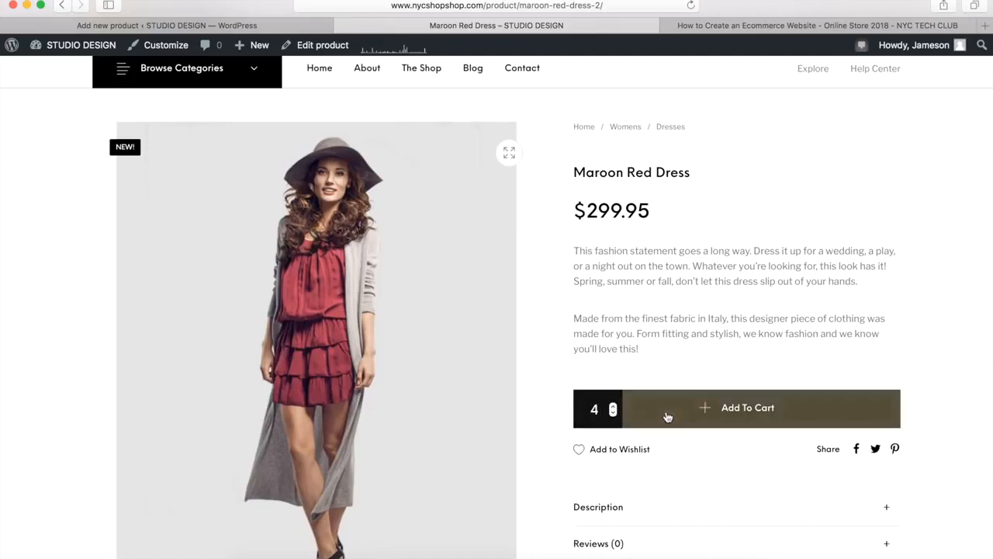
{"action": "left_click", "coordinate": [695, 414]}
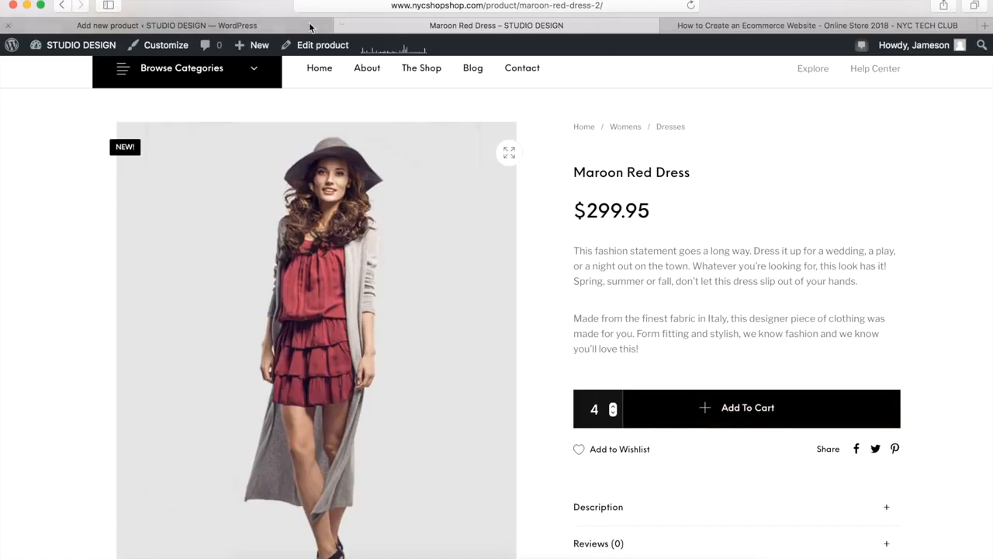
Return to the new product form and name the product Red Dress
{"action": "left_click", "coordinate": [277, 28]}
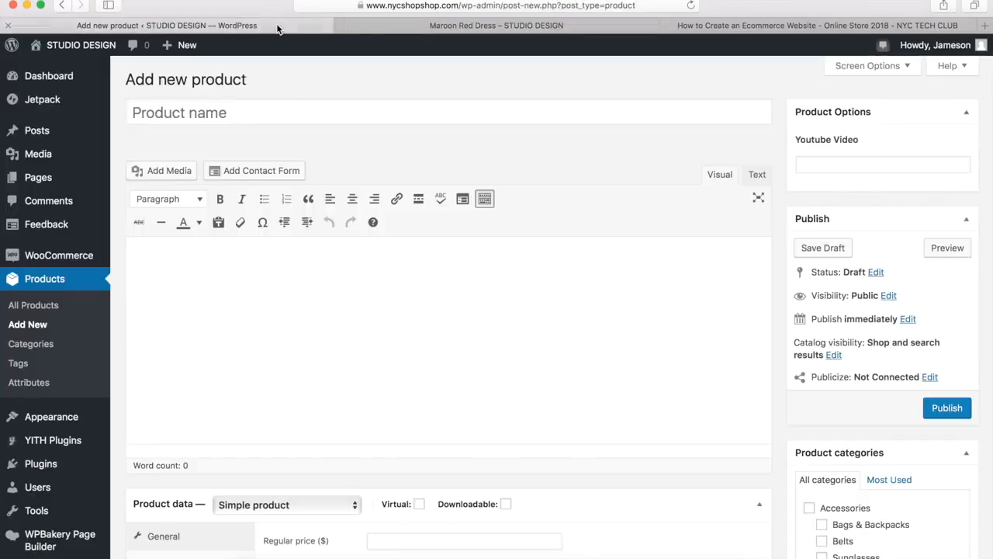
{"action": "left_click", "coordinate": [350, 109]}
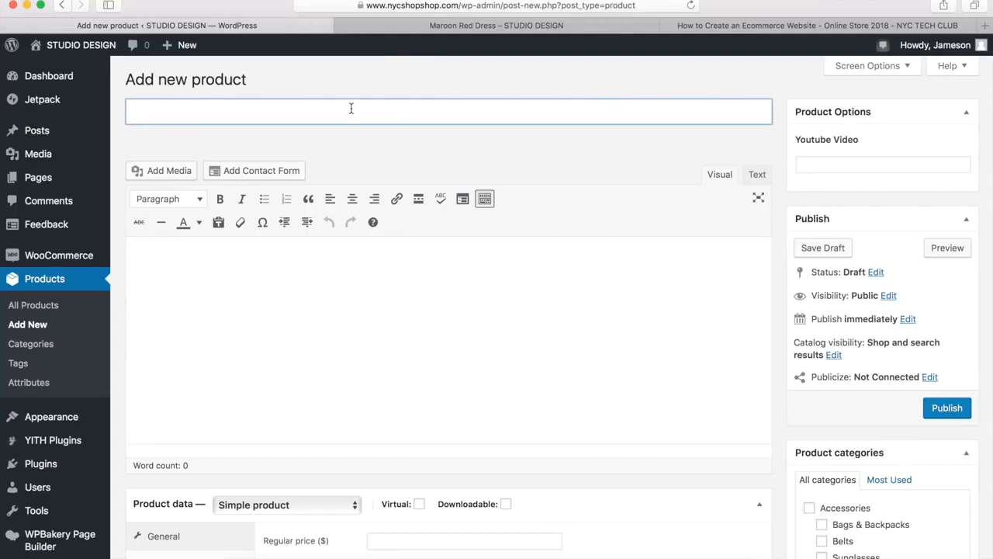
{"action": "type", "text": "Red Dress"}
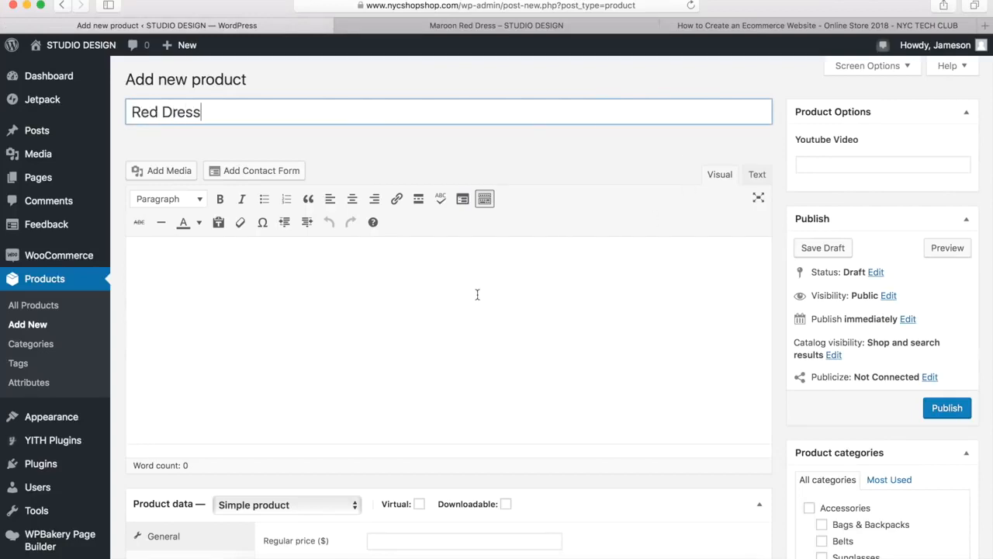
Copy the full description text from the Maroon Red Dress product page and paste it as the new Red Dress product's description
{"action": "left_click", "coordinate": [239, 281]}
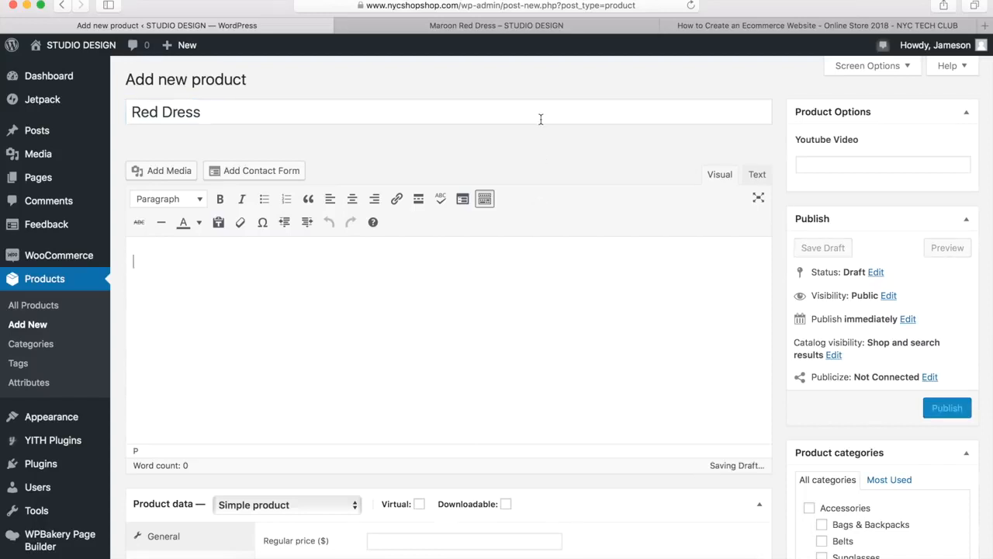
{"action": "left_click", "coordinate": [439, 27]}
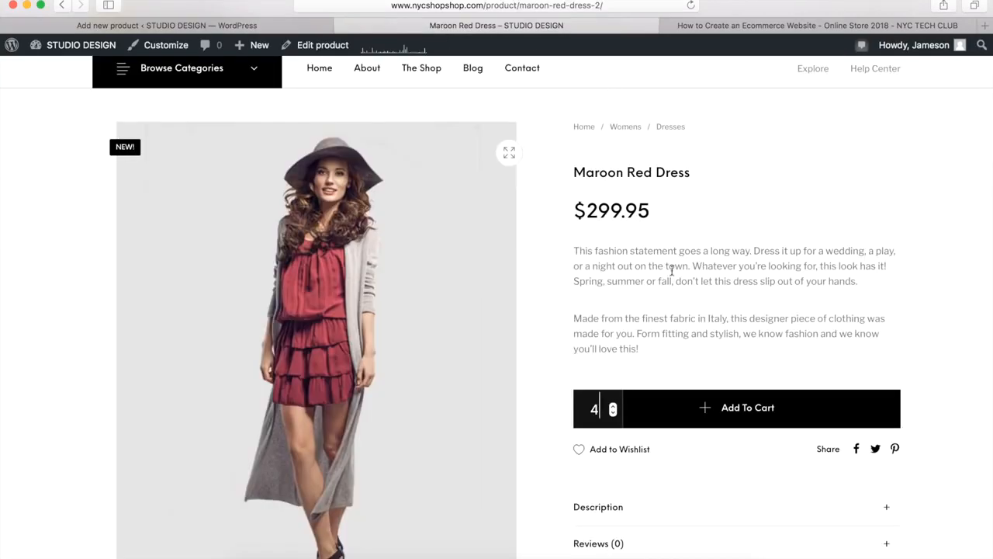
{"action": "scroll", "coordinate": [616, 304], "scroll_direction": "down", "scroll_amount": 3}
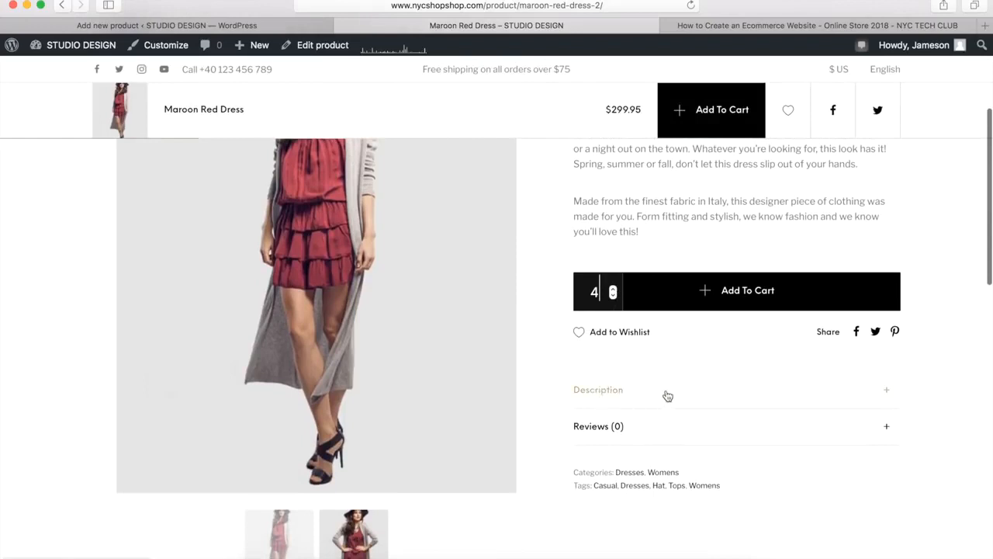
{"action": "left_click", "coordinate": [881, 393]}
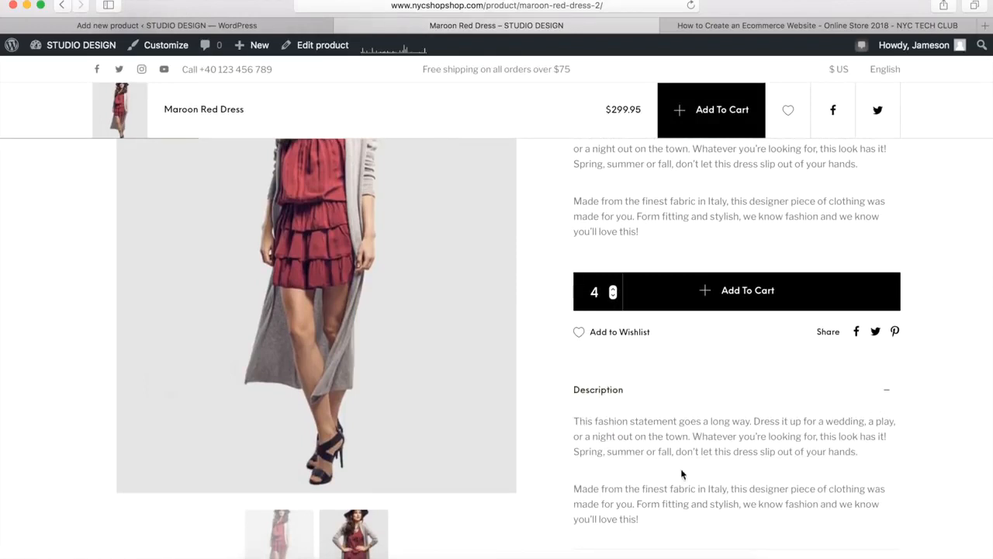
{"action": "left_click_drag", "start_coordinate": [643, 521], "coordinate": [576, 421]}
{"action": "key", "text": "super+c"}
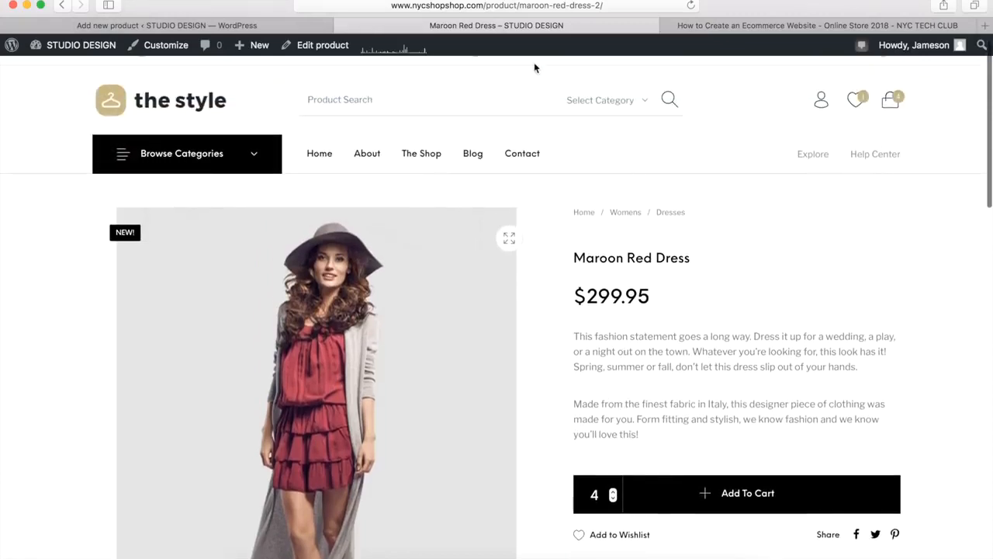
{"action": "left_click", "coordinate": [276, 26]}
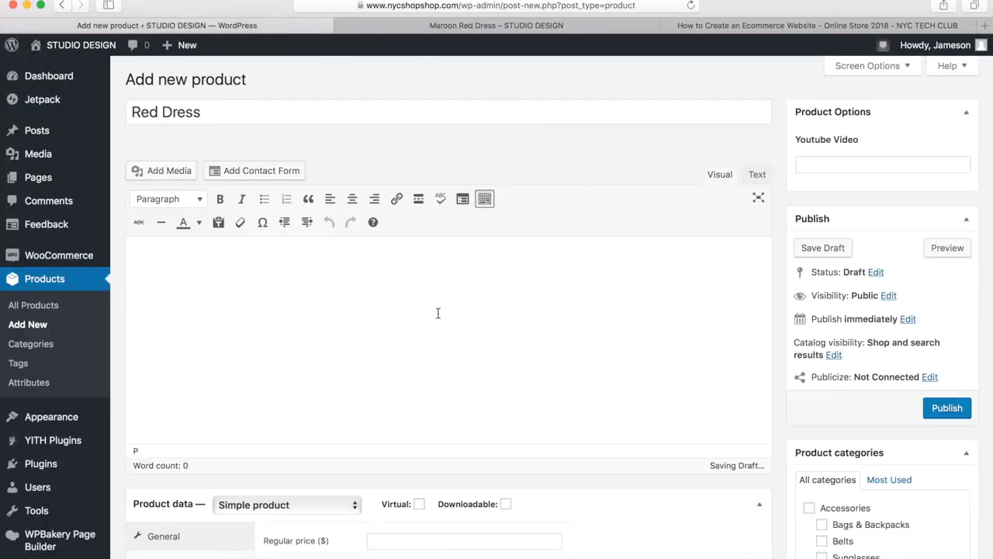
{"action": "key", "text": "super+v"}
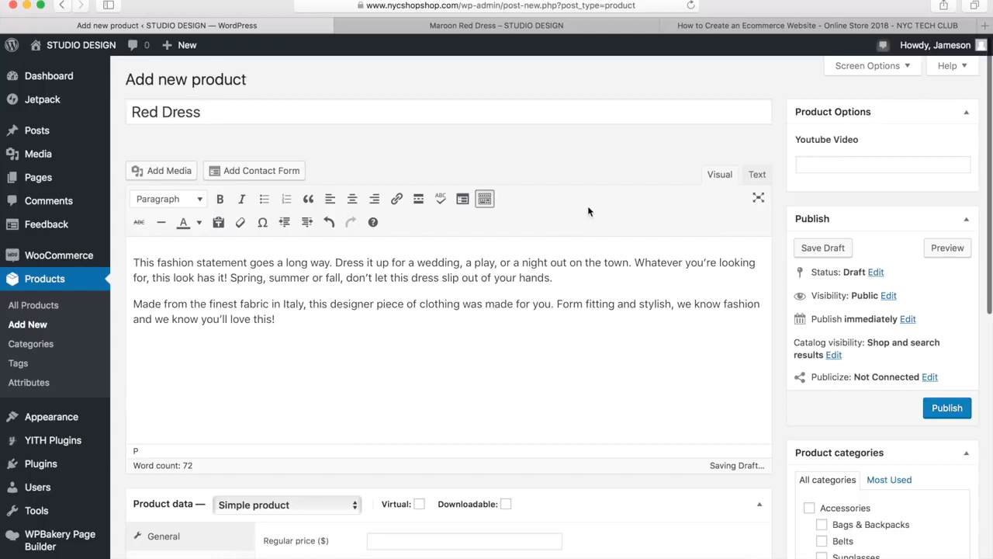
Choose Simple product as the product type and check what the Virtual and Downloadable options mean
{"action": "scroll", "coordinate": [589, 211], "scroll_direction": "down", "scroll_amount": 5}
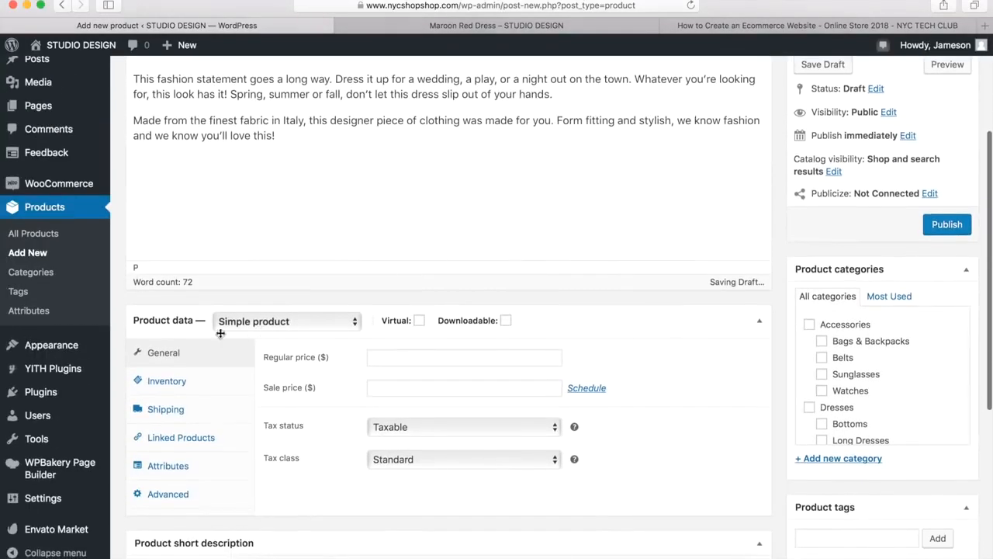
{"action": "left_click", "coordinate": [276, 326]}
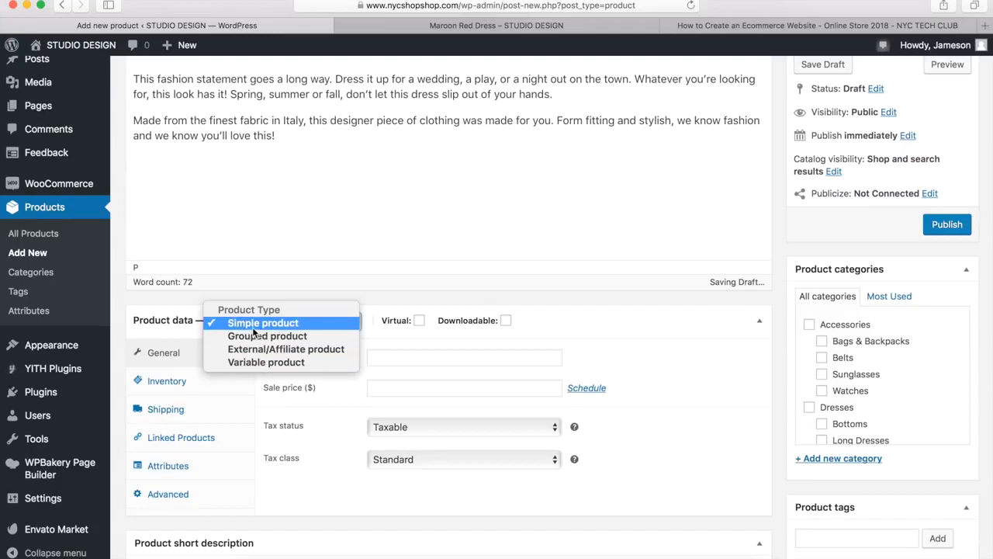
{"action": "left_click", "coordinate": [260, 326]}
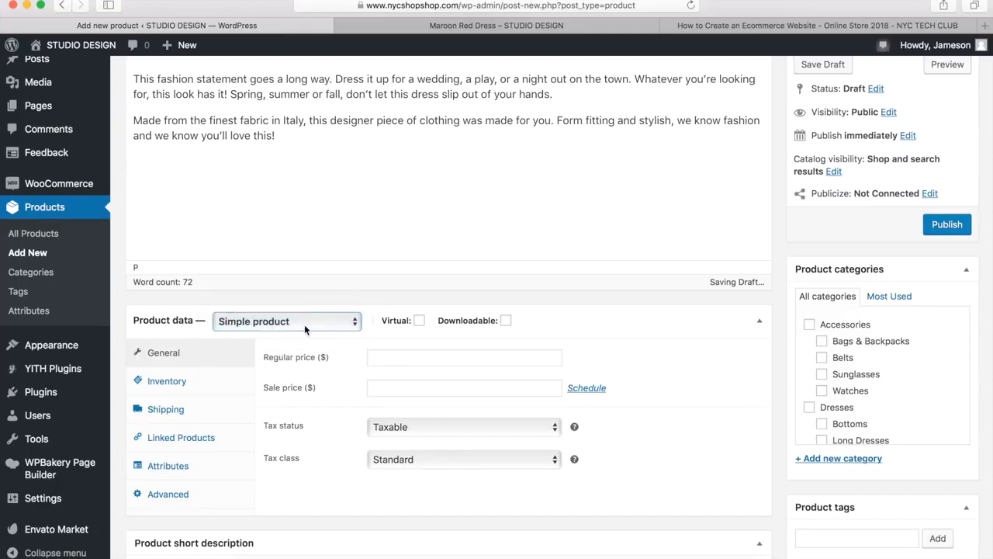
{"action": "mouse_move", "coordinate": [392, 324]}
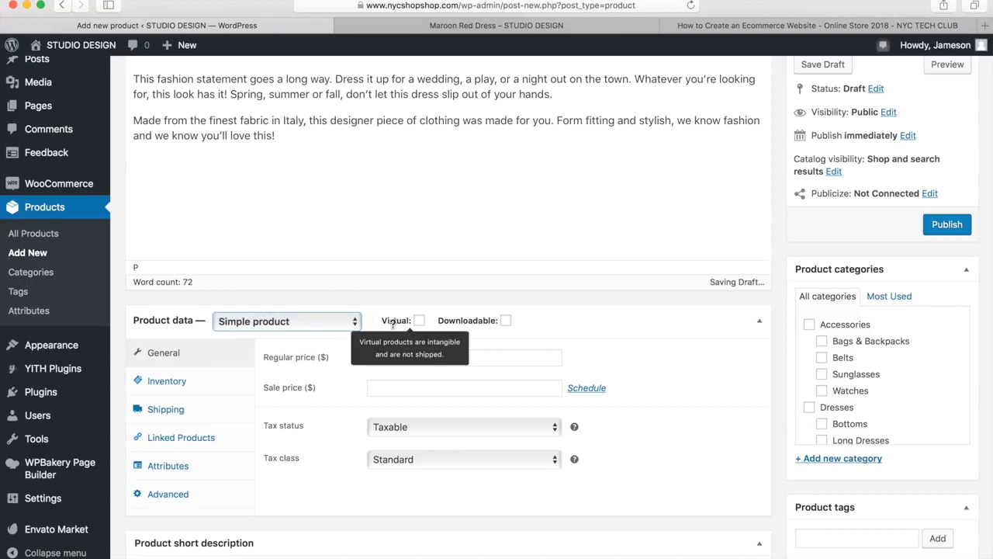
{"action": "mouse_move", "coordinate": [463, 325]}
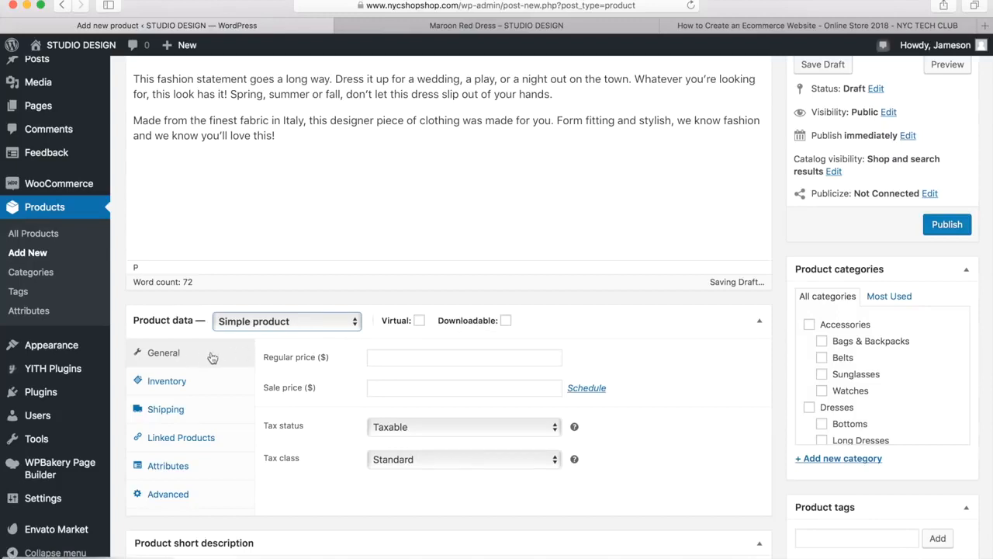
Set the regular price to 49.95 and look at the sale price scheduling dates without setting a sale
{"action": "left_click", "coordinate": [381, 357]}
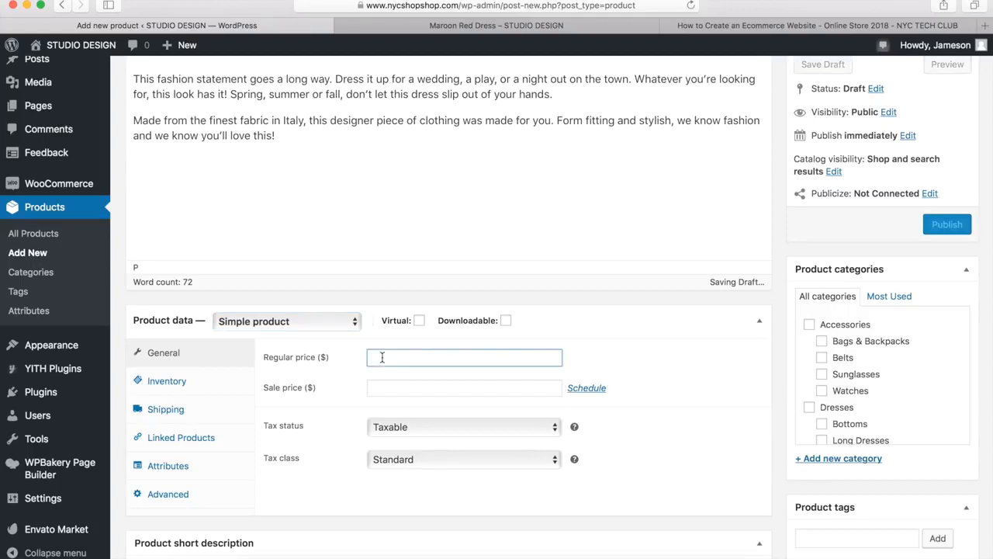
{"action": "type", "text": "49.95"}
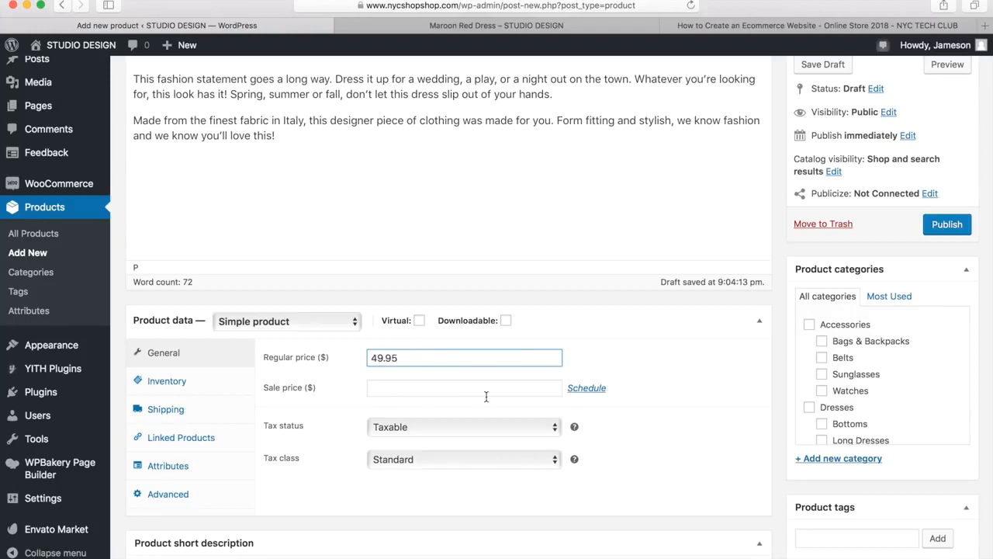
{"action": "left_click", "coordinate": [591, 389]}
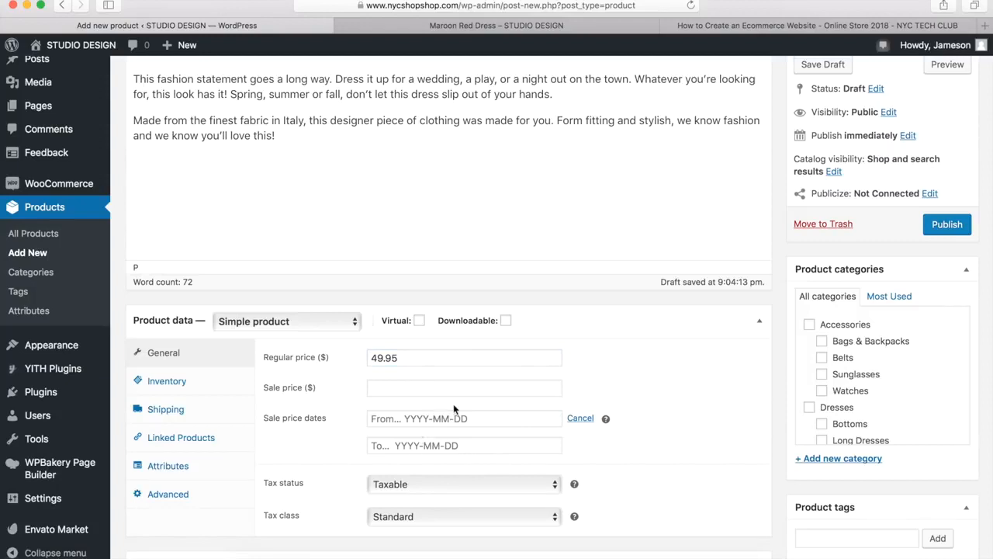
{"action": "left_click", "coordinate": [581, 419]}
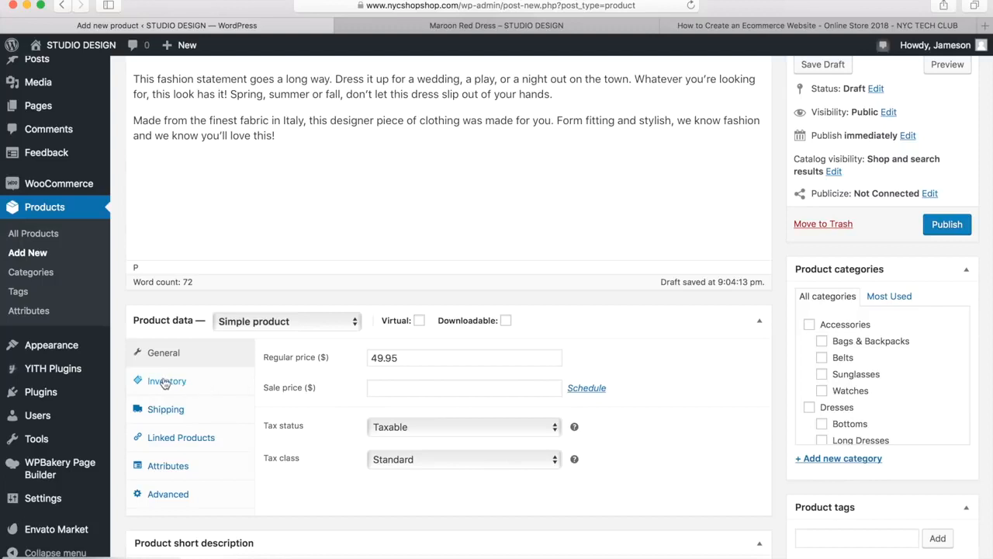
Examine the product's inventory and shipping settings, including the product-level stock management options and the available shipping classes
{"action": "left_click", "coordinate": [165, 384]}
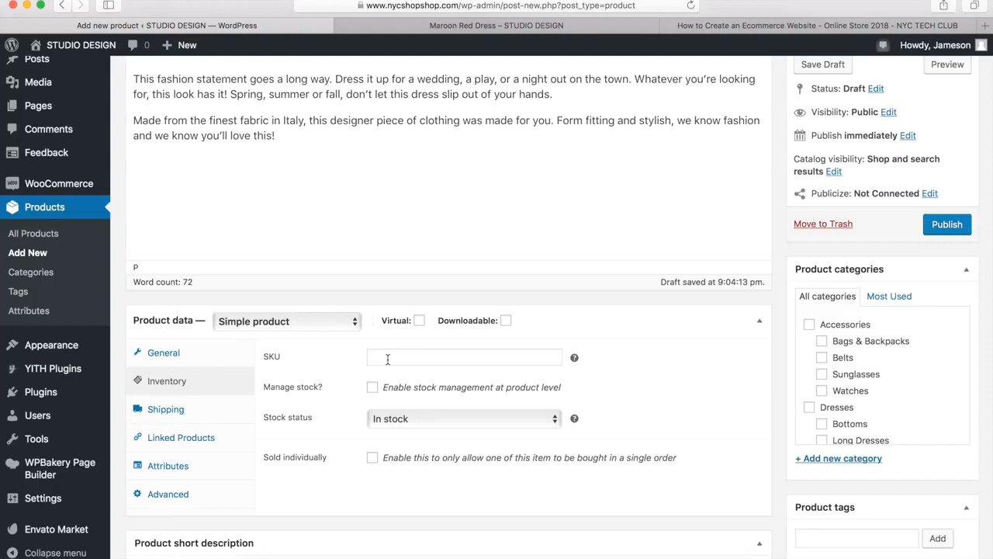
{"action": "left_click", "coordinate": [373, 387]}
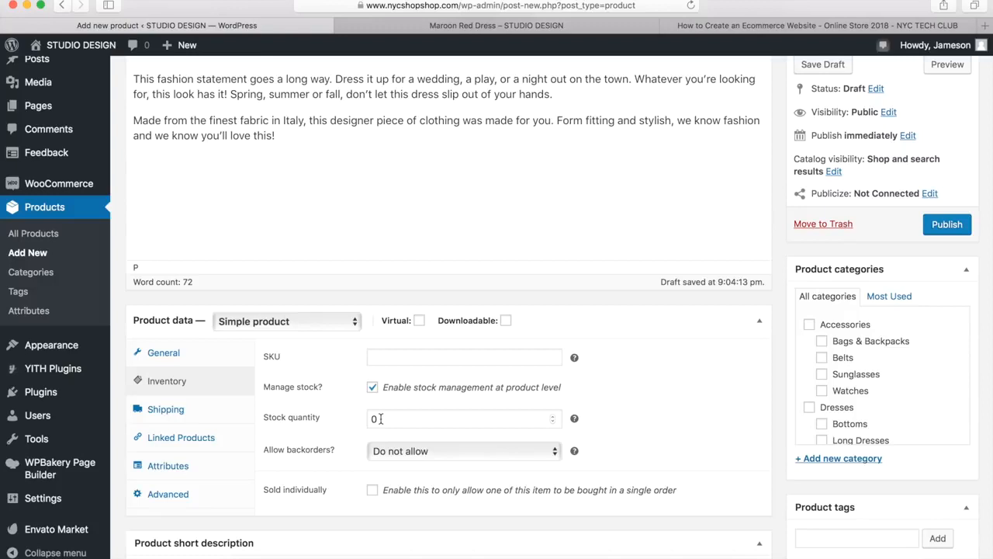
{"action": "left_click", "coordinate": [372, 388]}
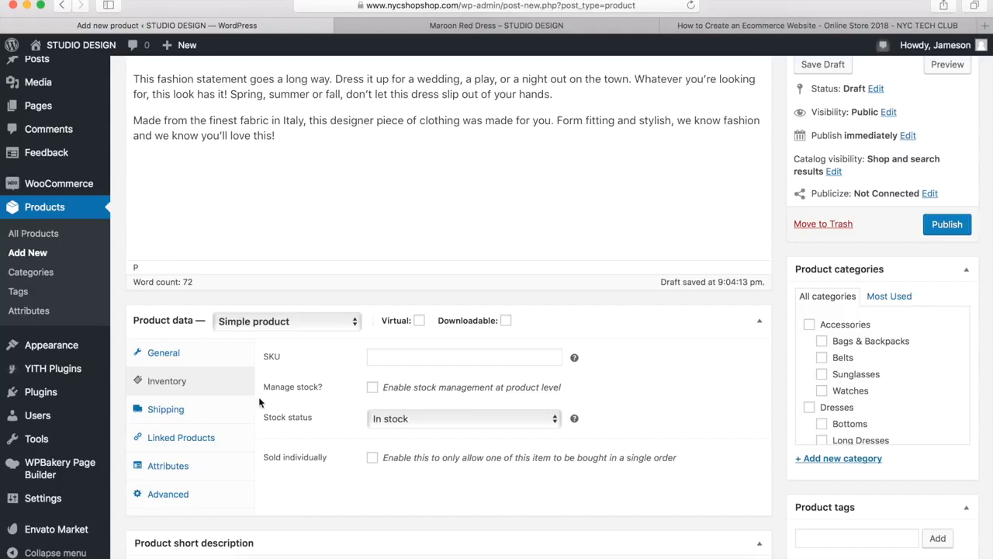
{"action": "left_click", "coordinate": [169, 420]}
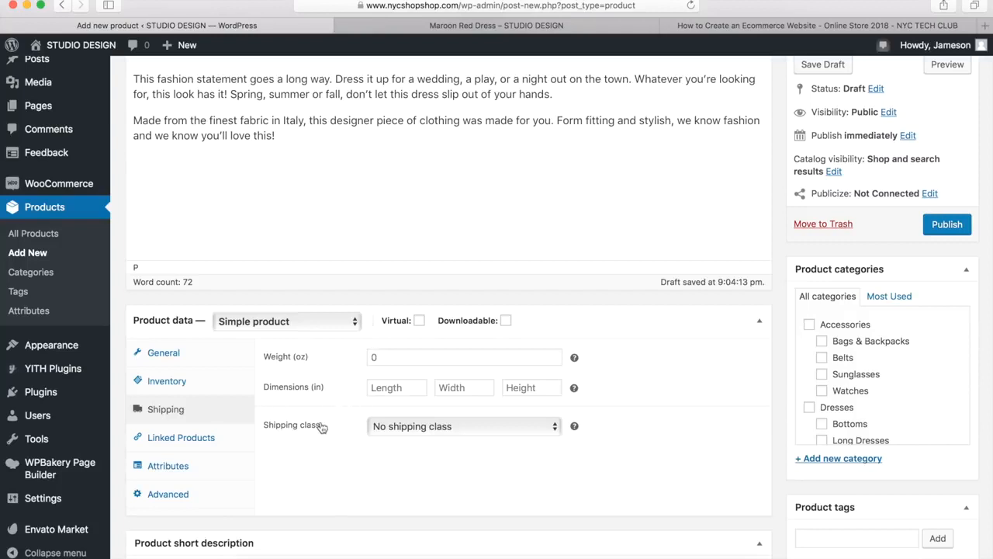
{"action": "left_click", "coordinate": [403, 428]}
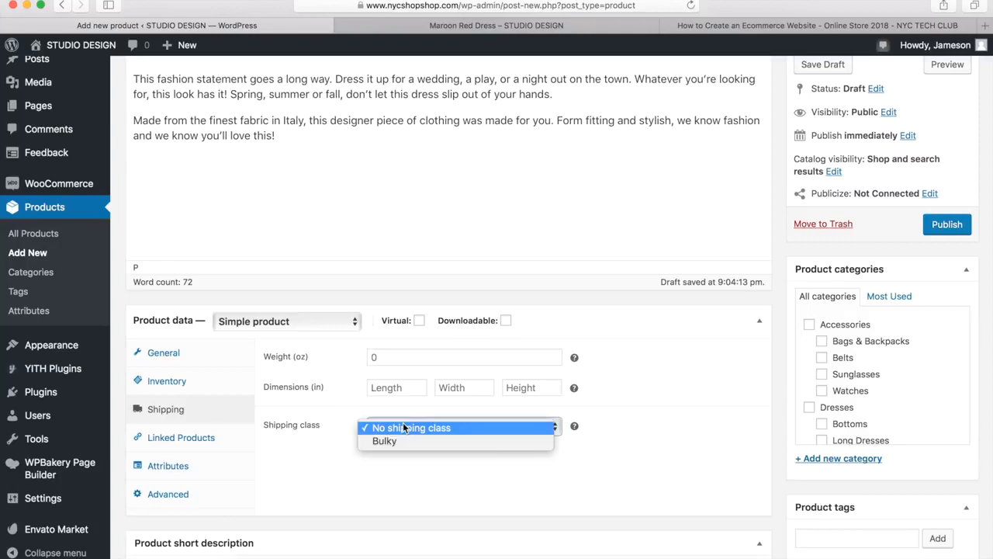
{"action": "left_click", "coordinate": [315, 428]}
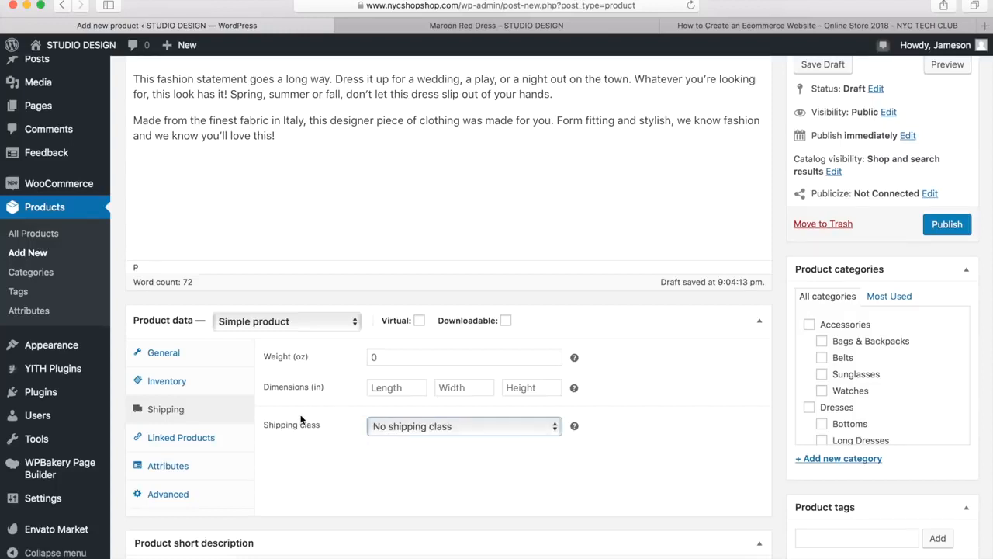
Examine the upsell and cross-sell fields for linked products, as well as the product's attributes and advanced settings
{"action": "left_click", "coordinate": [176, 442]}
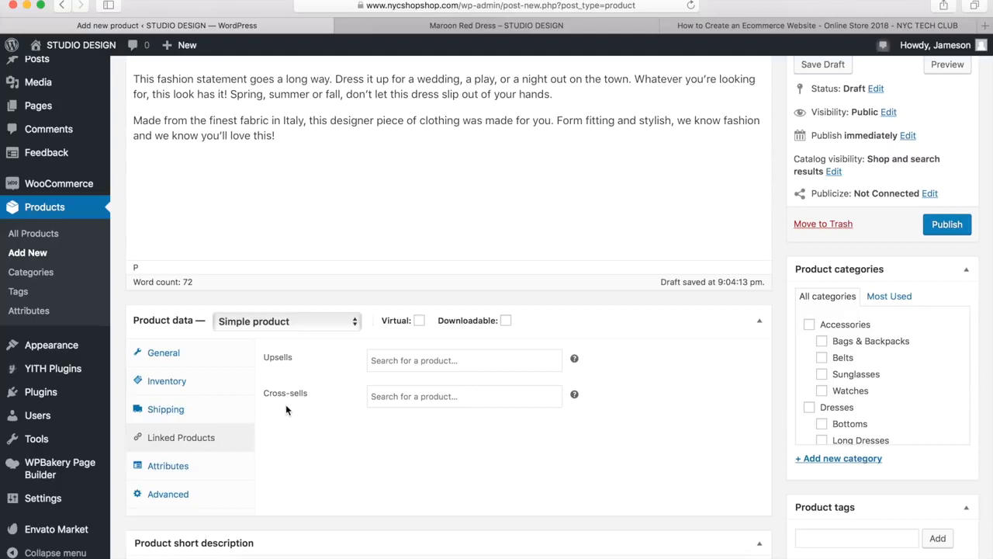
{"action": "left_click", "coordinate": [387, 360]}
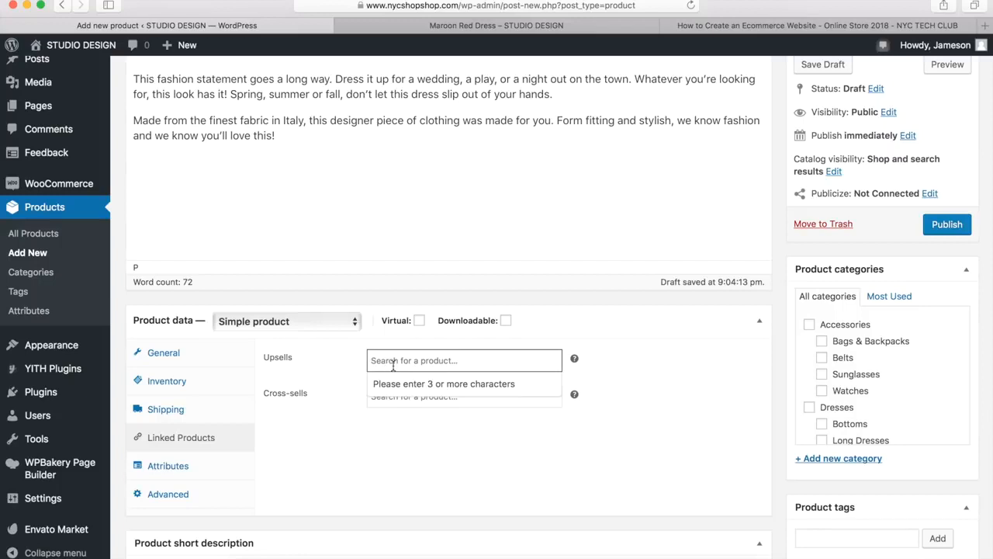
{"action": "left_click", "coordinate": [338, 400]}
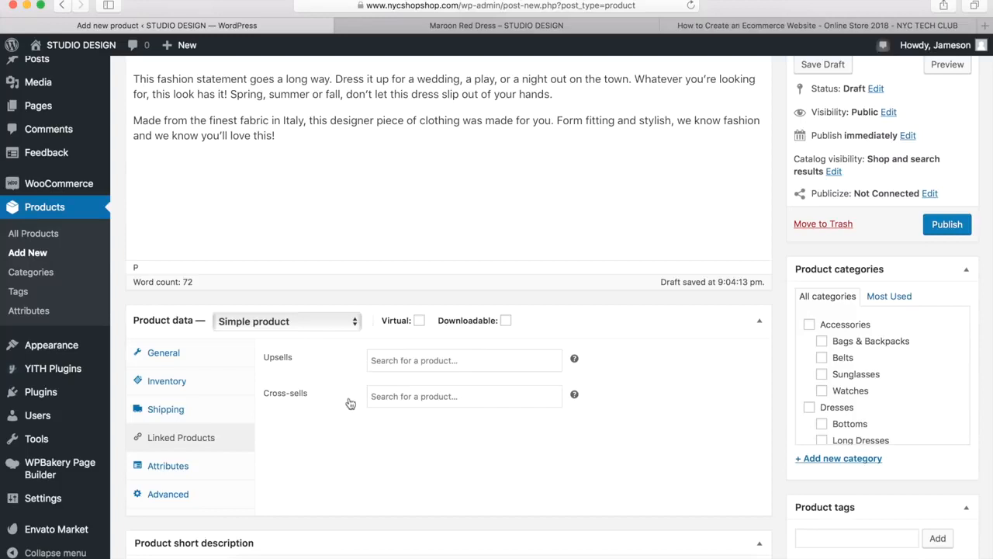
{"action": "left_click", "coordinate": [388, 396]}
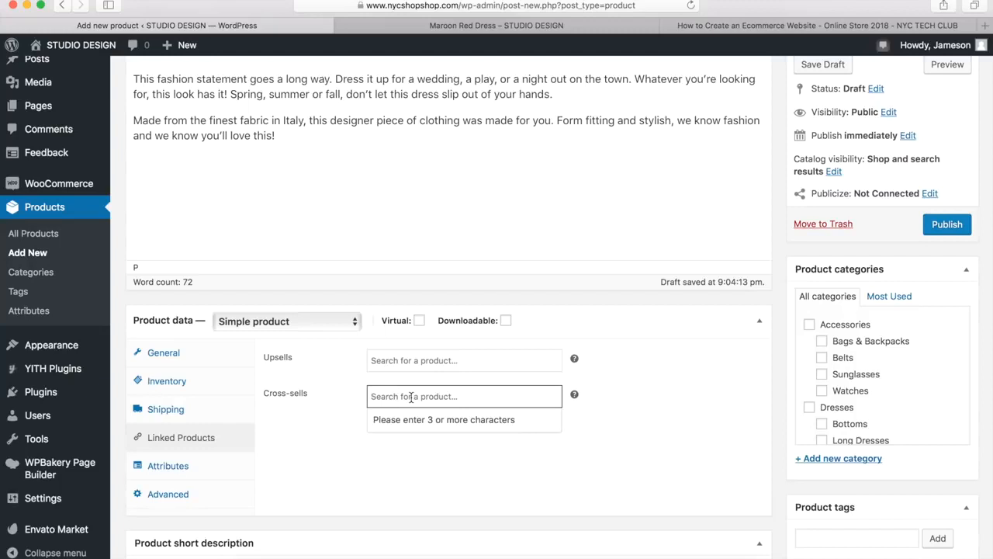
{"action": "left_click", "coordinate": [332, 395]}
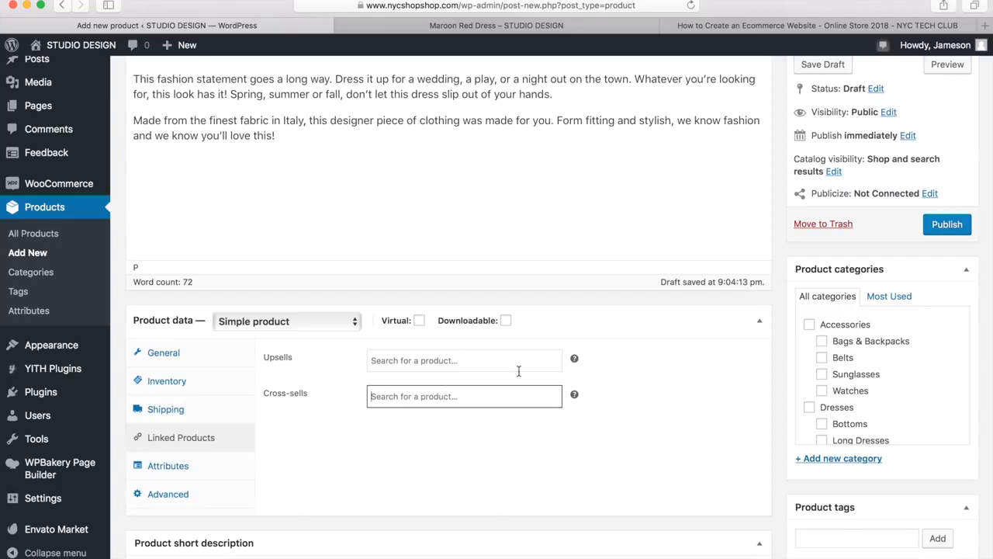
{"action": "mouse_move", "coordinate": [574, 359]}
{"action": "mouse_move", "coordinate": [574, 396]}
{"action": "left_click", "coordinate": [175, 472]}
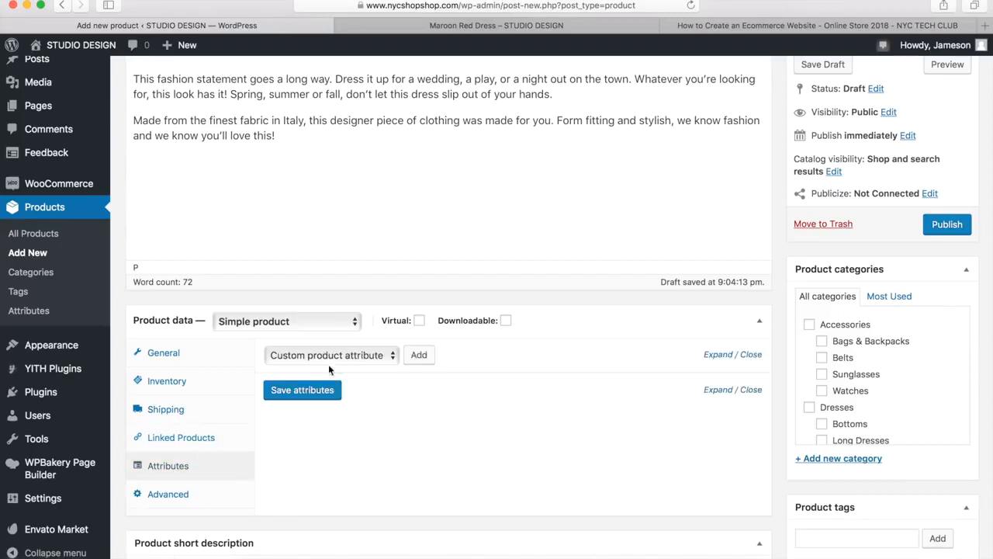
{"action": "left_click", "coordinate": [183, 498]}
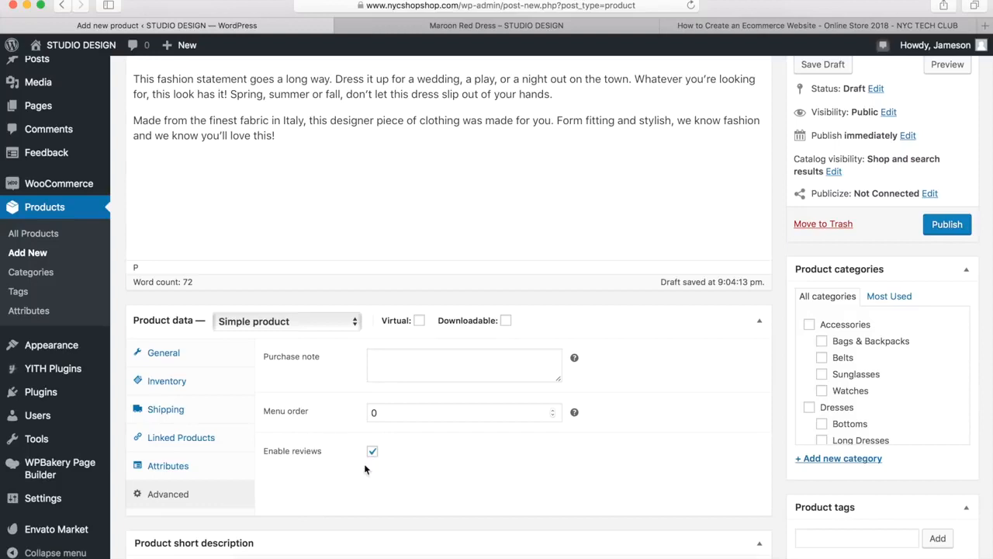
Paste the copied dress description into the product short description
{"action": "scroll", "coordinate": [363, 464], "scroll_direction": "down", "scroll_amount": 5}
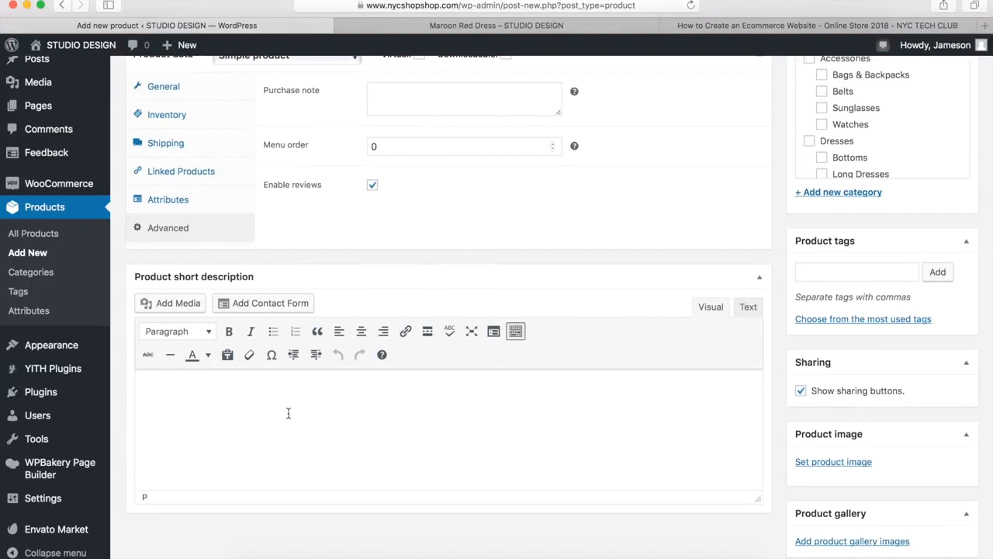
{"action": "type", "text": "This fashion statement goes a long way. Dress it up for a wedding, a play, or a night out on the town. Whatever you’re looking for, this look has it! Spring, summer or fall, don’t let this dress slip out of your hands. Made from the finest fabric in Italy, this designer piece of clothing was made for you. Form fitting and stylish, we know fashion and we know you’ll love this!"}
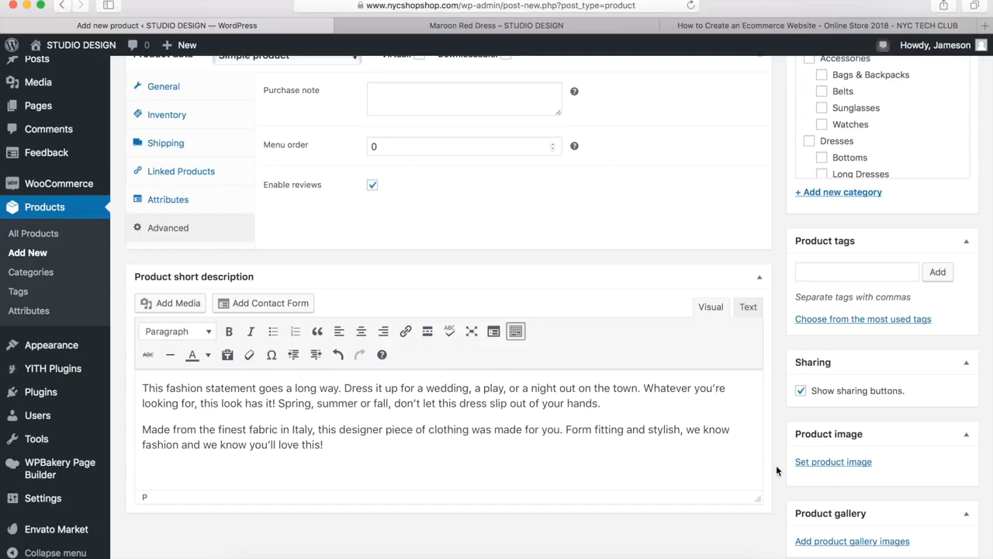
Set the product image to shutterstock_327014729_2-1.jpg, the maroon dress photo with hat and cardigan, from the media library
{"action": "left_click", "coordinate": [828, 463]}
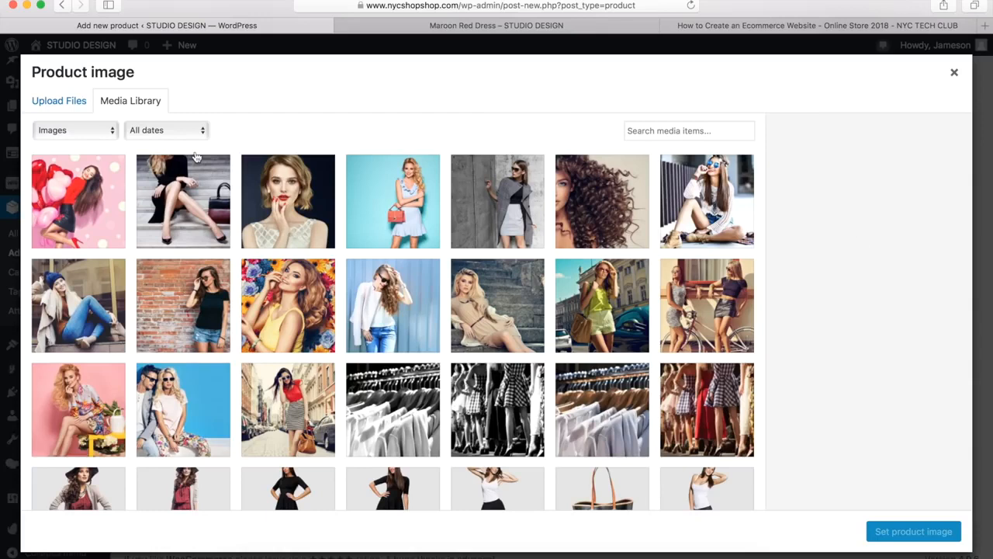
{"action": "left_click", "coordinate": [74, 107]}
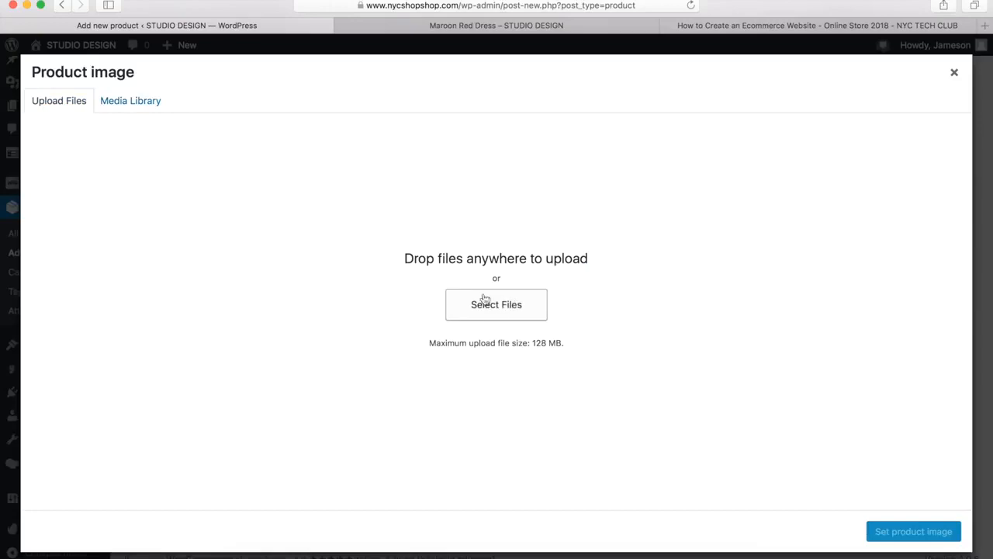
{"action": "left_click", "coordinate": [128, 102]}
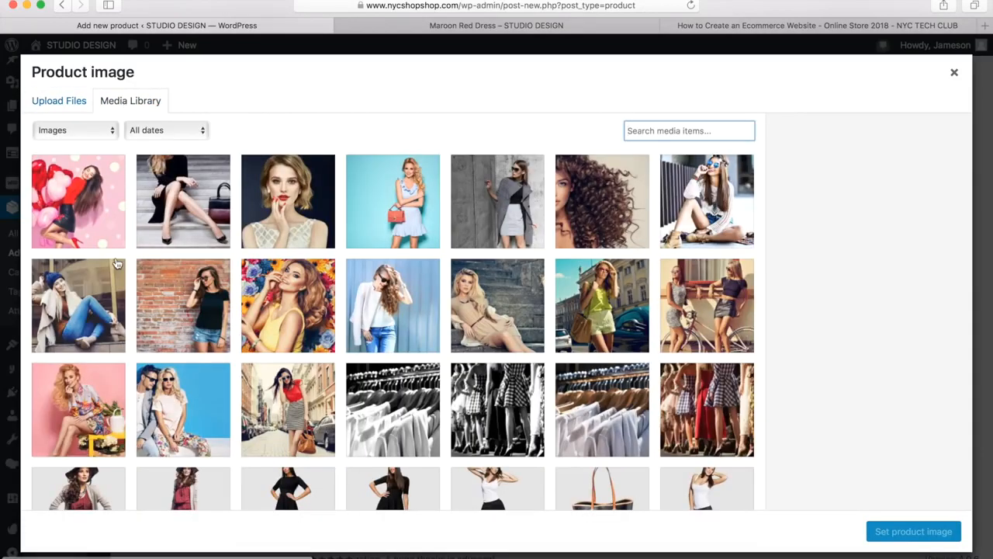
{"action": "scroll", "coordinate": [117, 263], "scroll_direction": "down", "scroll_amount": 3}
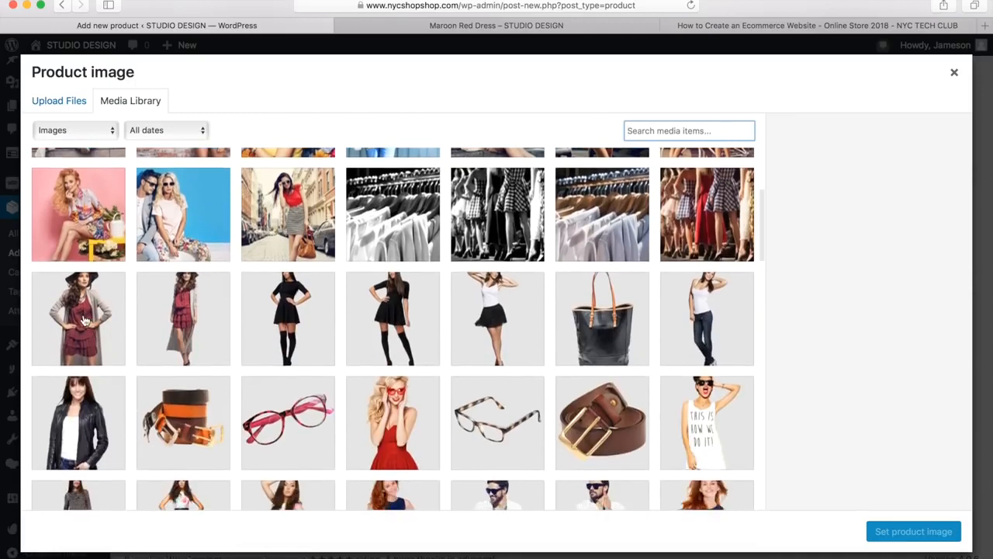
{"action": "left_click", "coordinate": [87, 319]}
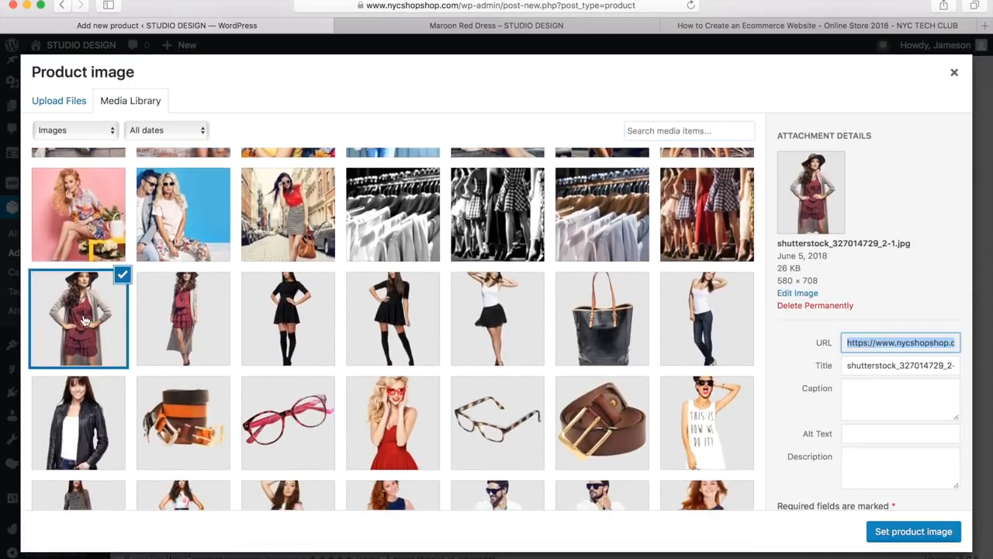
{"action": "left_click", "coordinate": [900, 532]}
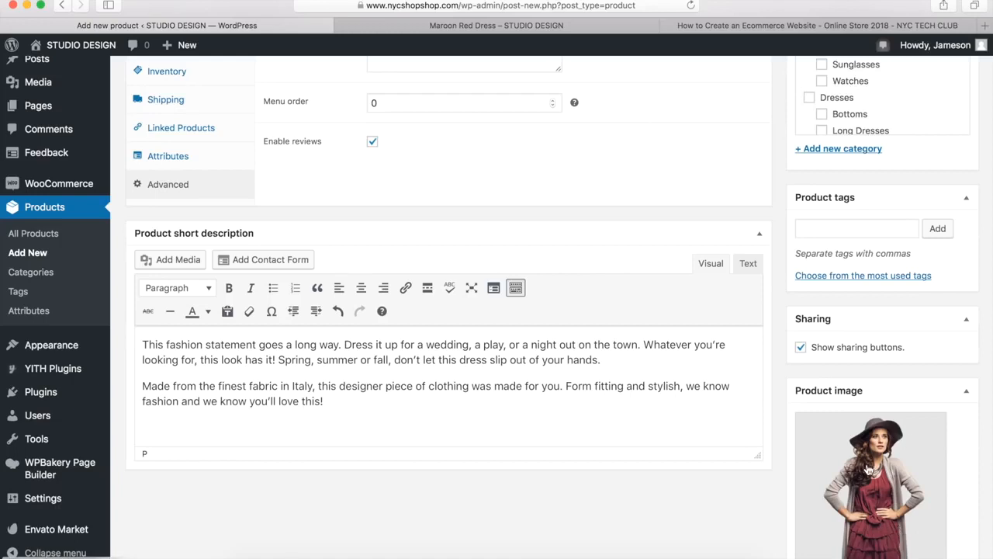
Add the second maroon dress photo, shutterstock_327334661_2-1.jpg, from the media library to the product gallery
{"action": "scroll", "coordinate": [785, 394], "scroll_direction": "down", "scroll_amount": 5}
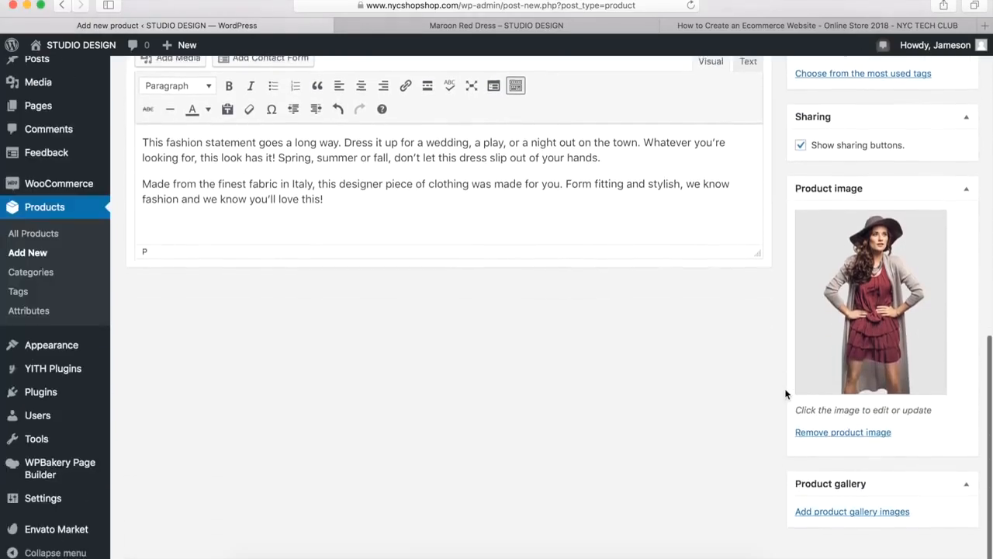
{"action": "left_click", "coordinate": [818, 508]}
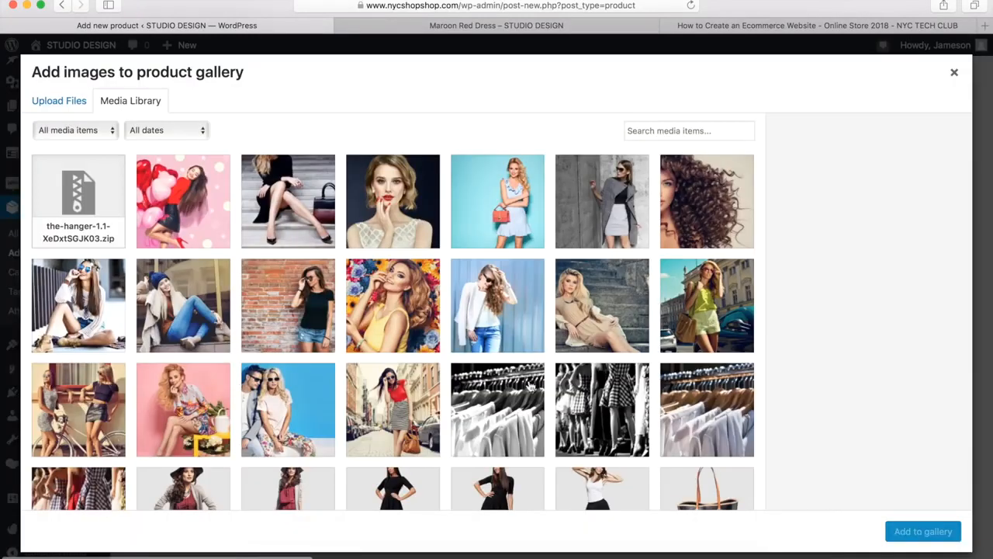
{"action": "scroll", "coordinate": [483, 375], "scroll_direction": "down", "scroll_amount": 4}
{"action": "scroll", "coordinate": [482, 375], "scroll_direction": "down", "scroll_amount": 2}
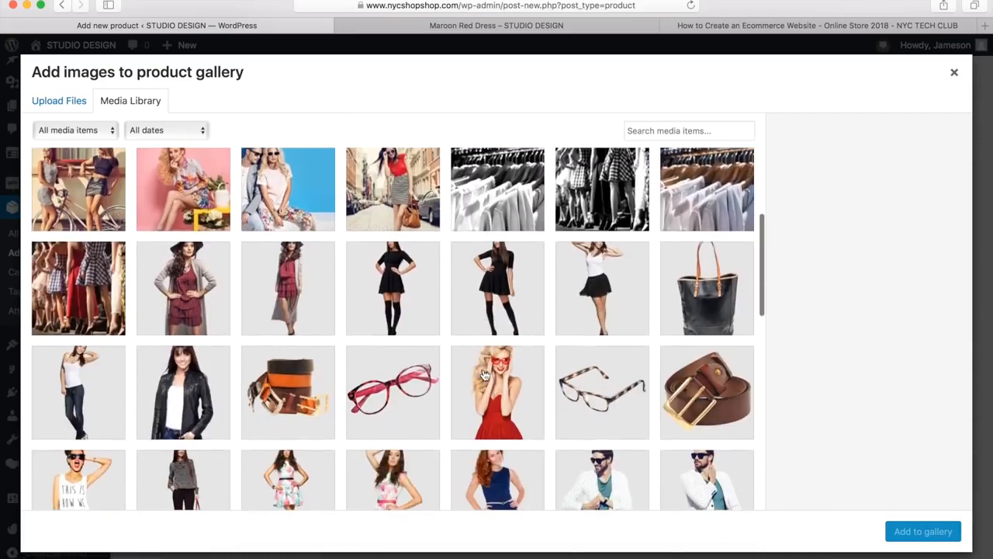
{"action": "left_click", "coordinate": [303, 286]}
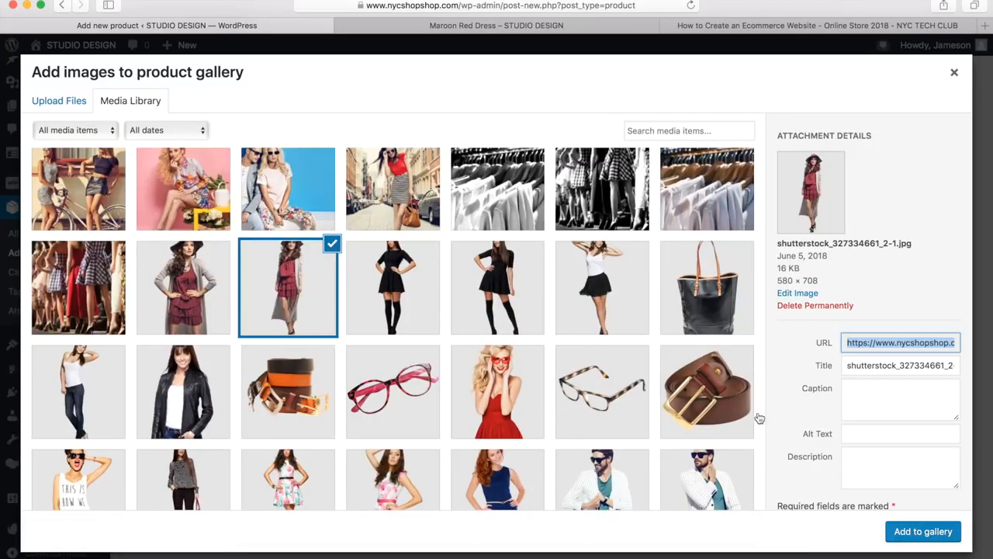
{"action": "left_click", "coordinate": [927, 534]}
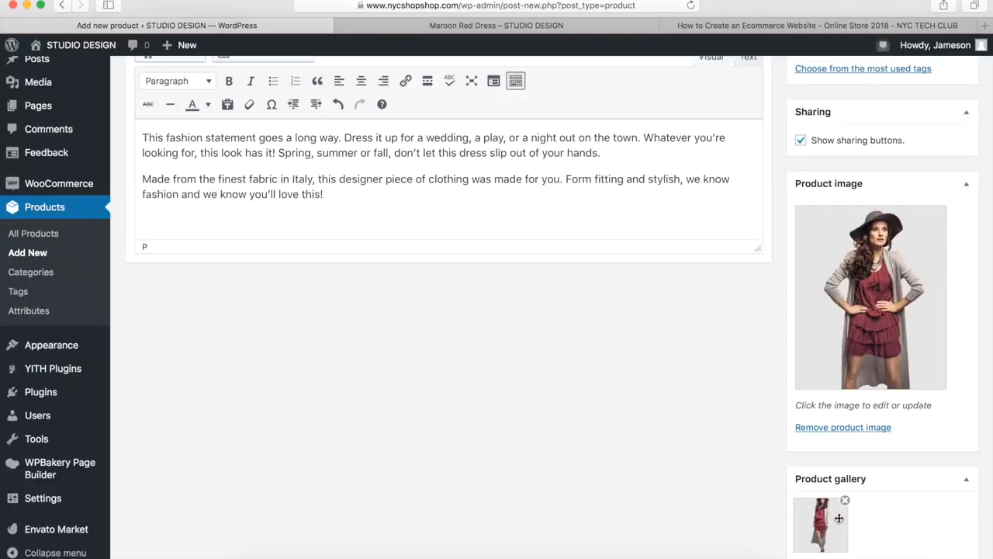
Mark the Red Dress as a featured product in its catalog visibility settings and publish it
{"action": "scroll", "coordinate": [777, 488], "scroll_direction": "up", "scroll_amount": 1}
{"action": "scroll", "coordinate": [777, 489], "scroll_direction": "up", "scroll_amount": 3}
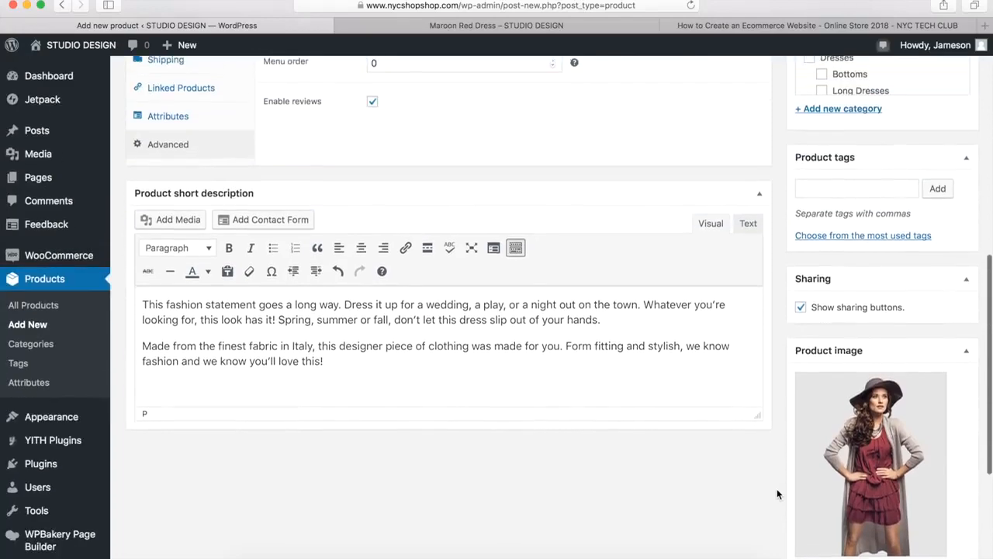
{"action": "scroll", "coordinate": [780, 245], "scroll_direction": "up", "scroll_amount": 7}
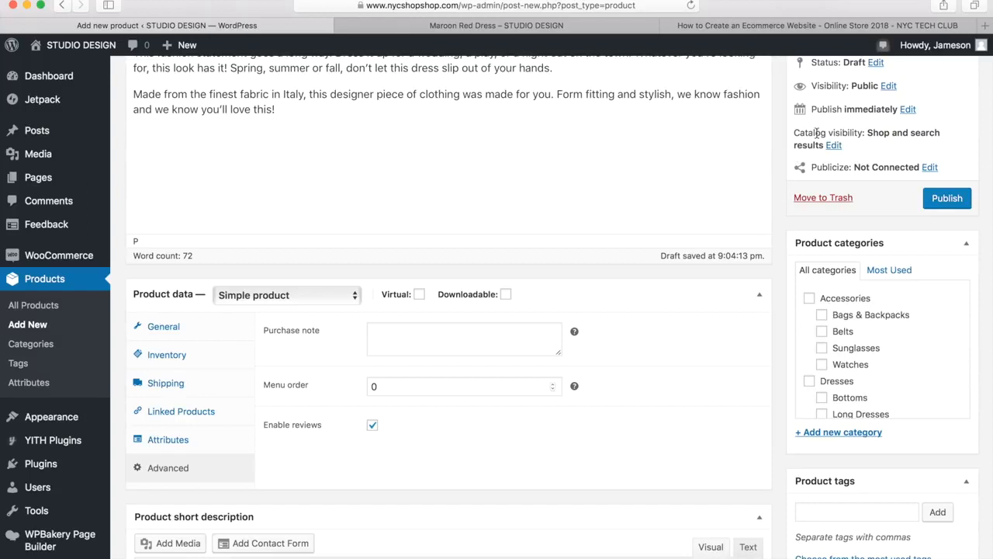
{"action": "scroll", "coordinate": [798, 159], "scroll_direction": "up", "scroll_amount": 4}
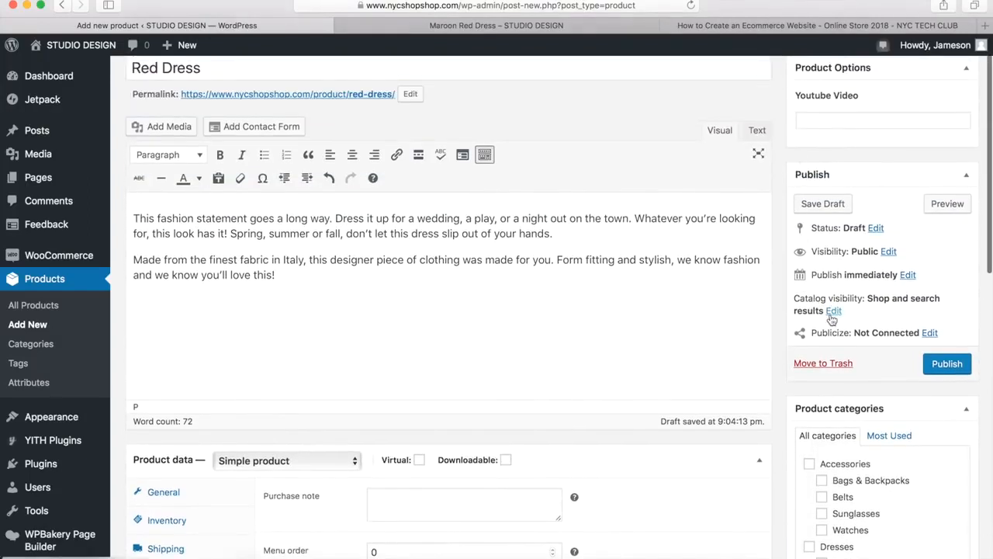
{"action": "left_click", "coordinate": [834, 311]}
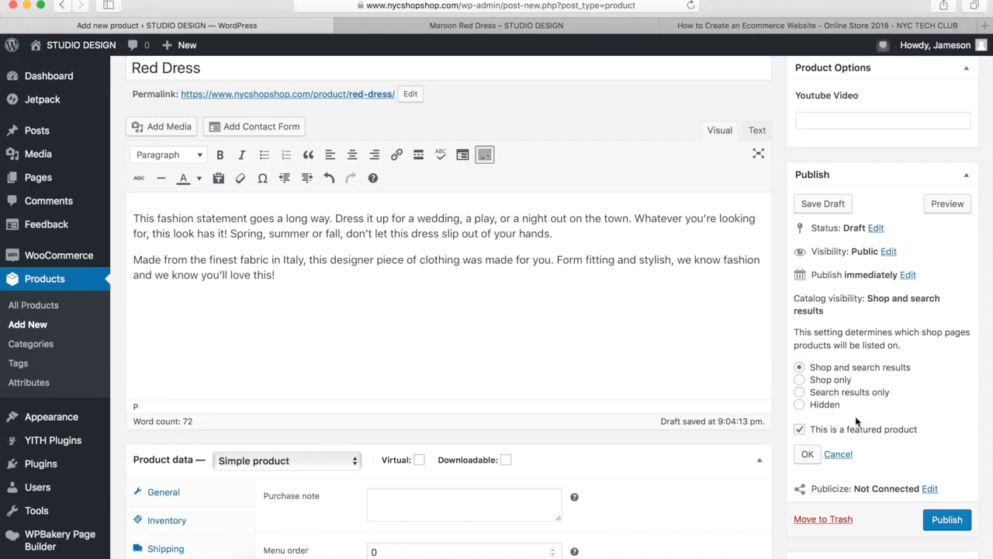
{"action": "left_click", "coordinate": [807, 456]}
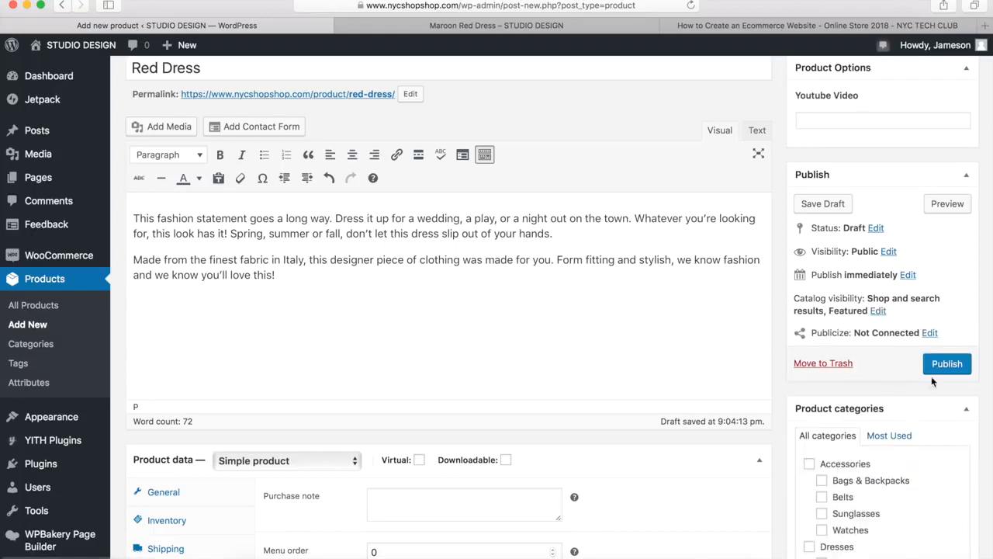
{"action": "left_click", "coordinate": [954, 367]}
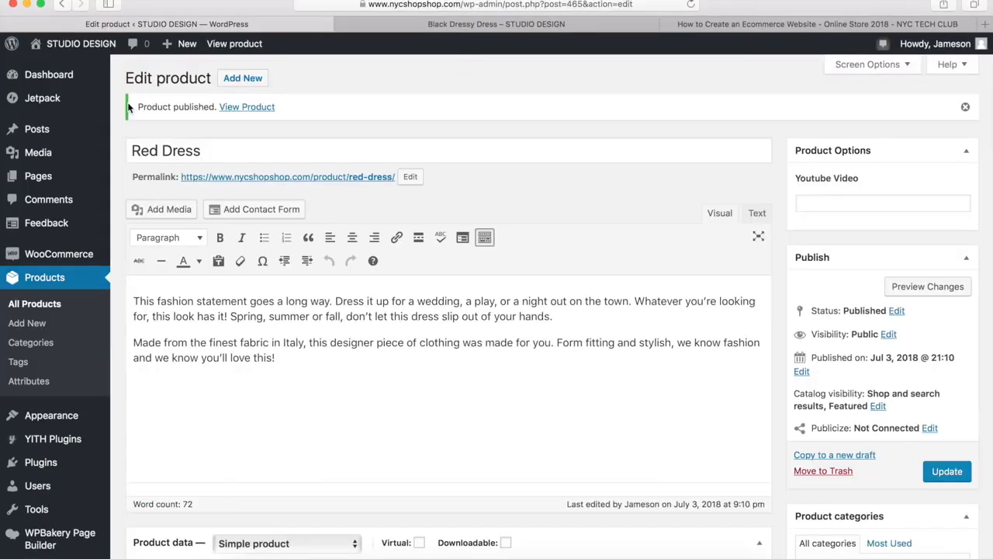
View the published Red Dress page in the store and examine its price, descriptions, gallery images and related products
{"action": "left_click", "coordinate": [248, 110]}
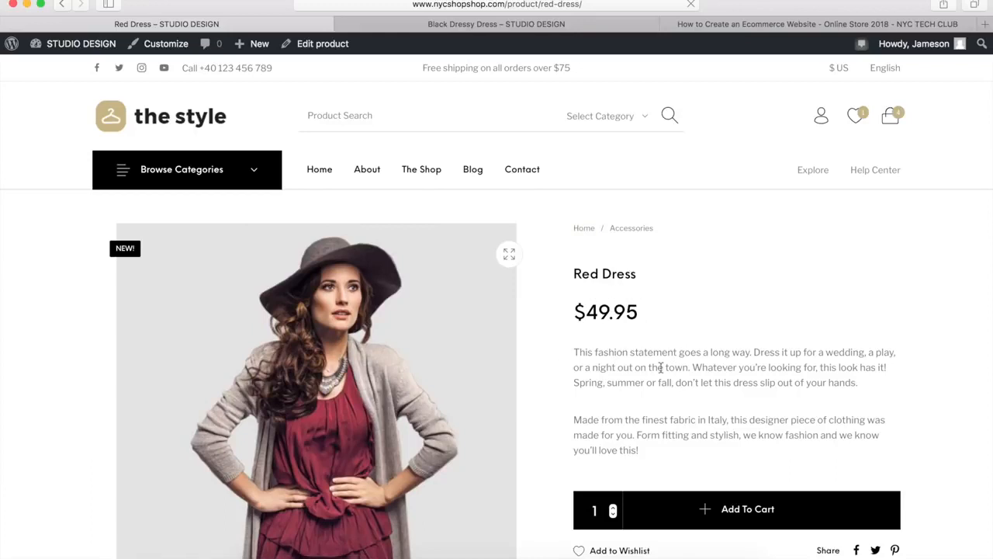
{"action": "scroll", "coordinate": [666, 371], "scroll_direction": "down", "scroll_amount": 5}
{"action": "left_click", "coordinate": [618, 391]}
{"action": "scroll", "coordinate": [618, 393], "scroll_direction": "down", "scroll_amount": 5}
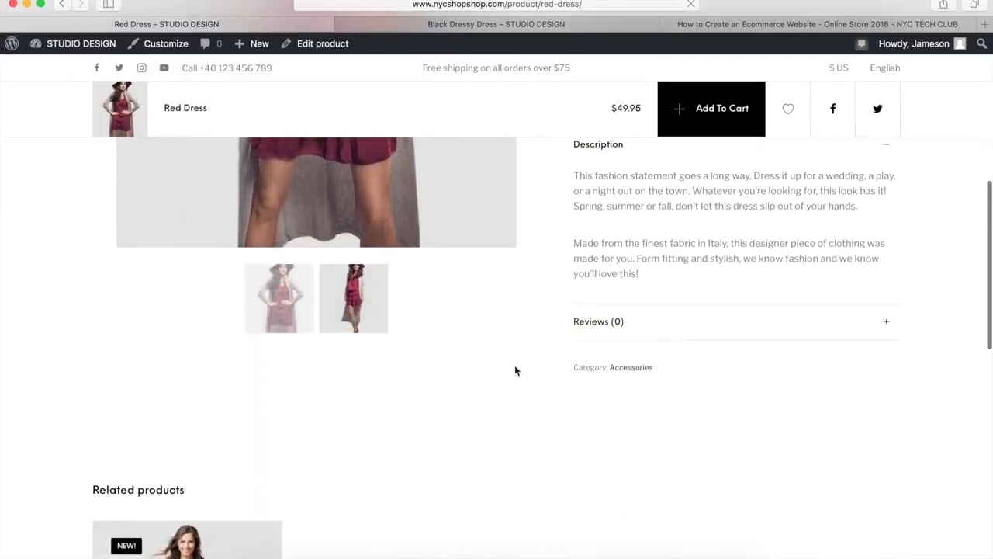
{"action": "scroll", "coordinate": [264, 450], "scroll_direction": "down", "scroll_amount": 4}
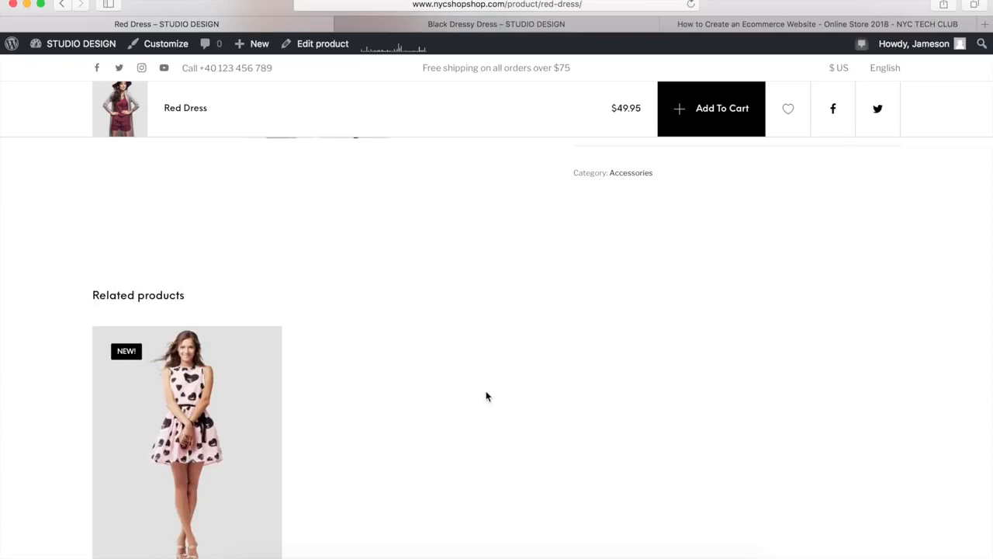
{"action": "scroll", "coordinate": [530, 371], "scroll_direction": "up", "scroll_amount": 10}
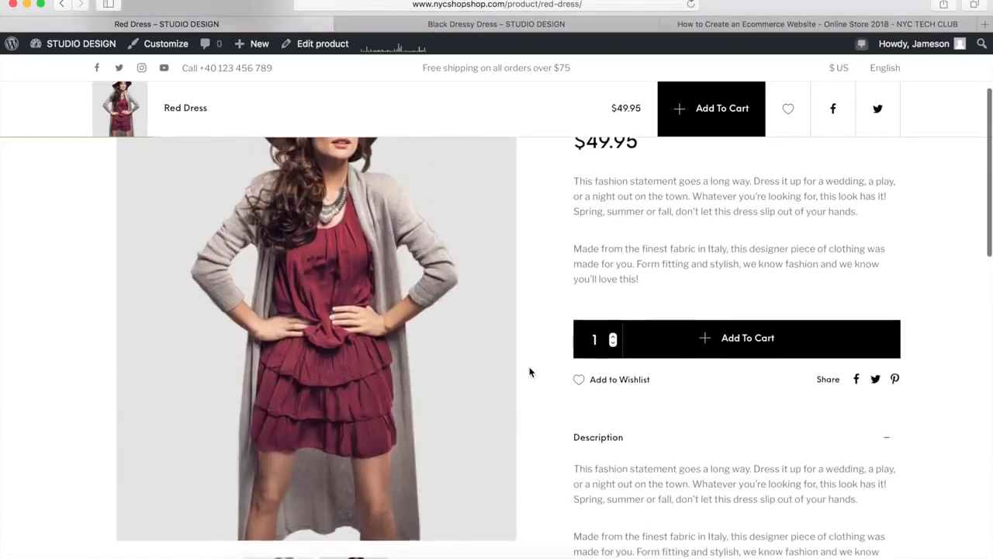
{"action": "scroll", "coordinate": [530, 371], "scroll_direction": "up", "scroll_amount": 3}
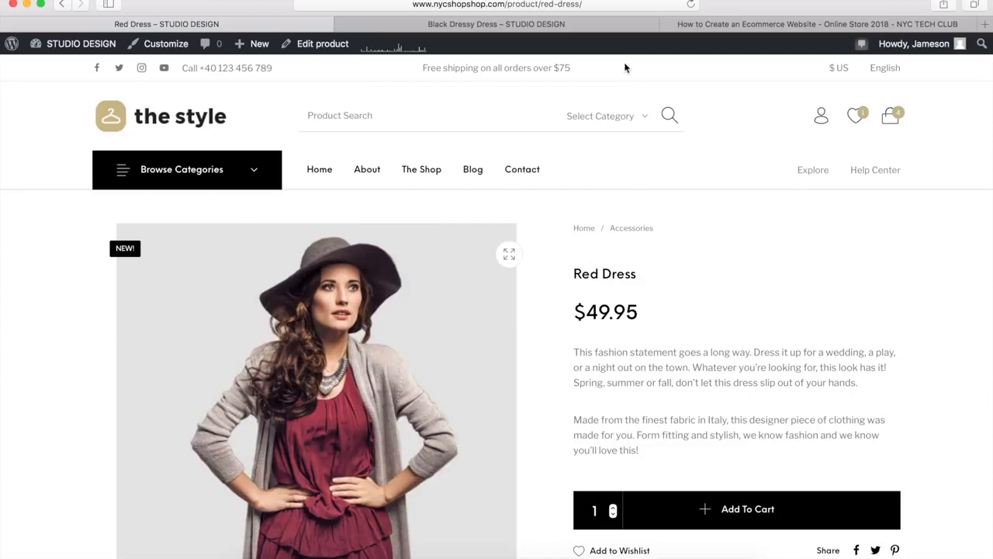
Examine the size options offered on the Black Dressy Dress product page without choosing one
{"action": "left_click", "coordinate": [539, 25]}
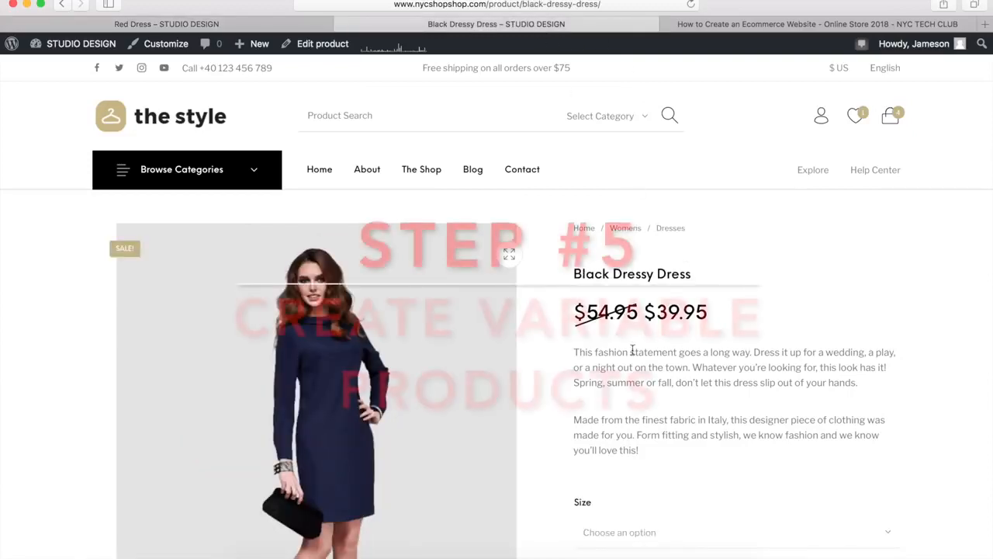
{"action": "scroll", "coordinate": [581, 358], "scroll_direction": "down", "scroll_amount": 4}
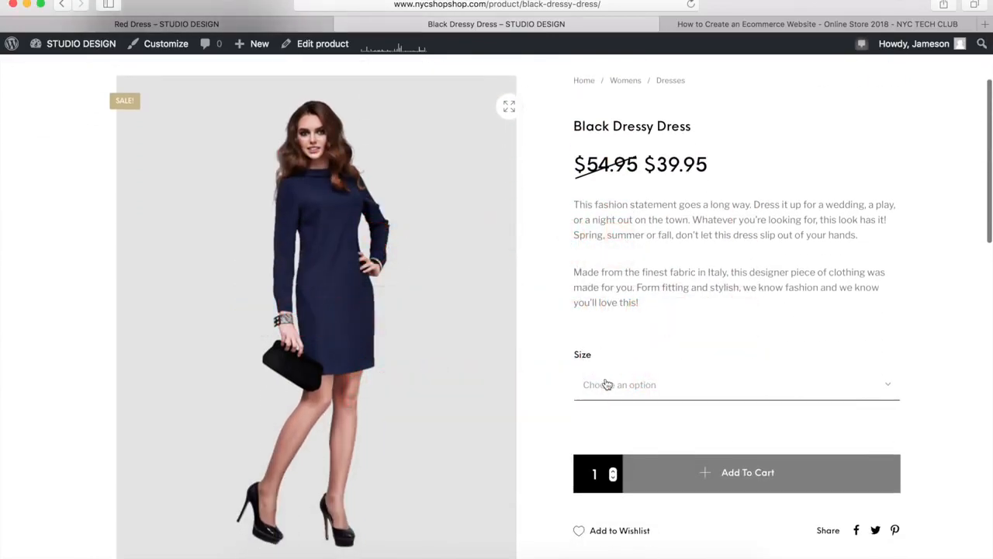
{"action": "left_click", "coordinate": [608, 389]}
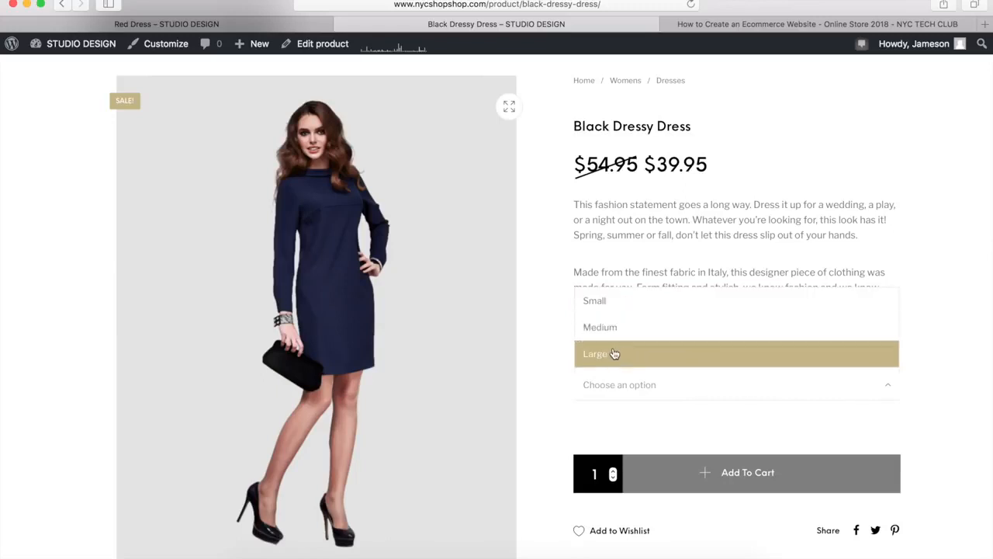
{"action": "left_click", "coordinate": [675, 249]}
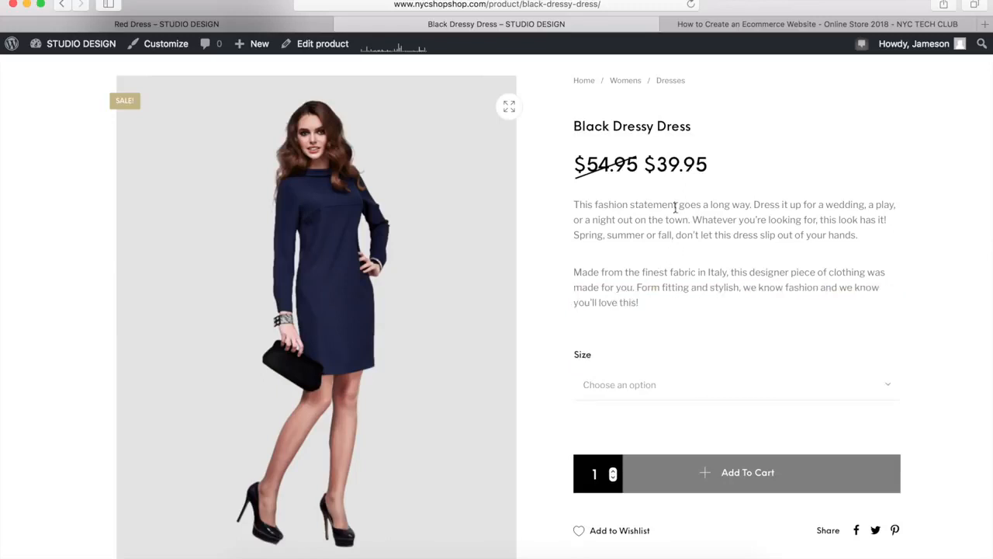
Return to the Red Dress page and start adding another new product to the store
{"action": "left_click", "coordinate": [297, 25]}
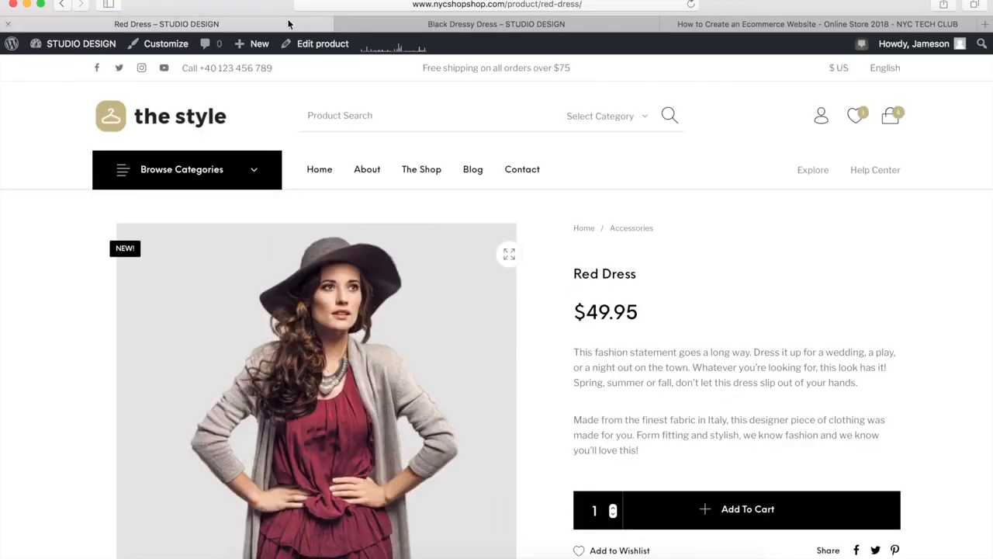
{"action": "mouse_move", "coordinate": [260, 51]}
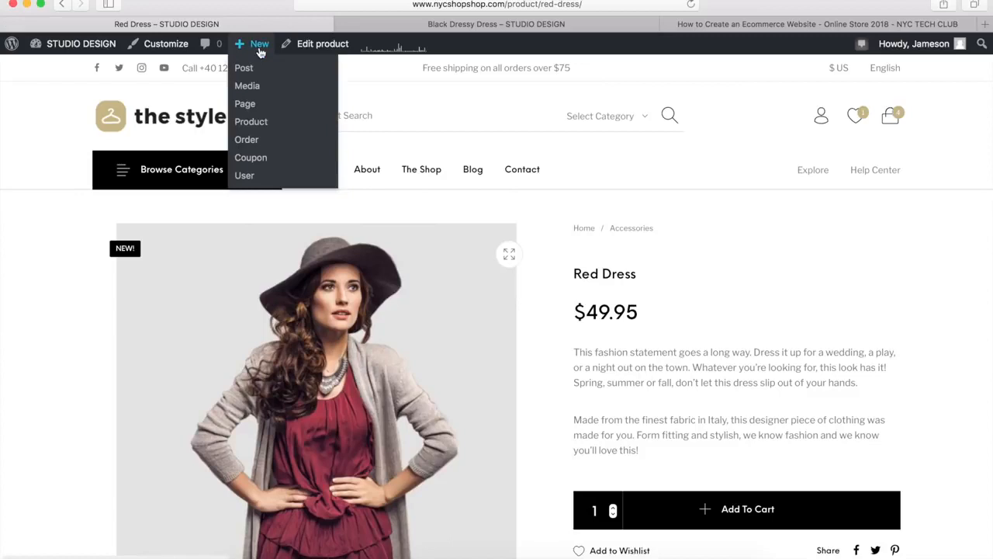
{"action": "left_click", "coordinate": [243, 121]}
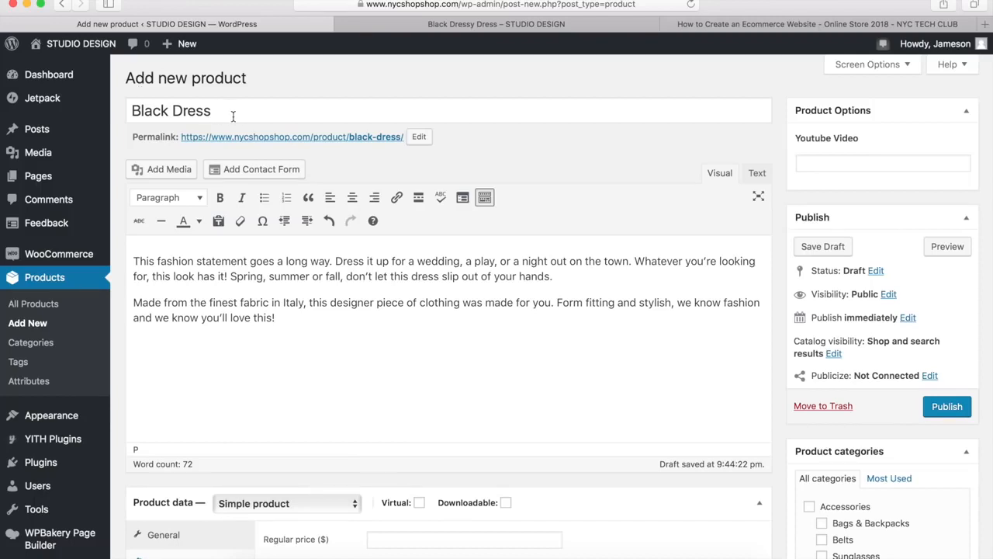
Review the Black Dress product's descriptions and image, and change its product type to Variable product
{"action": "scroll", "coordinate": [507, 256], "scroll_direction": "down", "scroll_amount": 2}
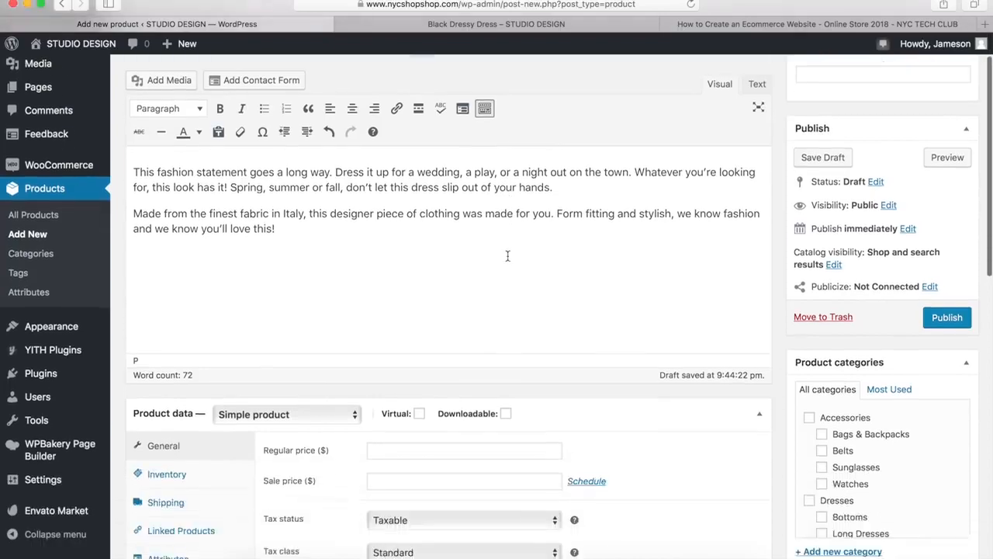
{"action": "scroll", "coordinate": [508, 256], "scroll_direction": "down", "scroll_amount": 6}
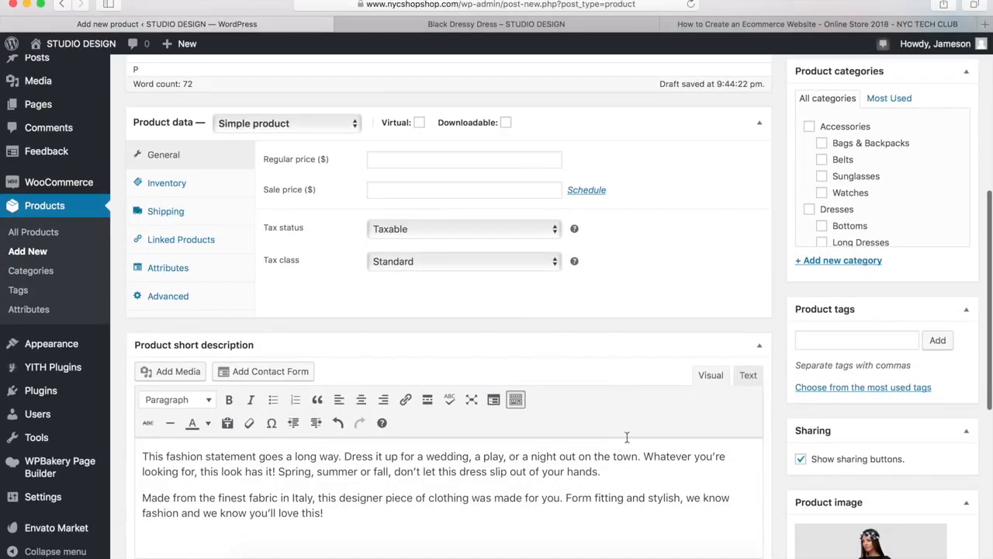
{"action": "scroll", "coordinate": [767, 423], "scroll_direction": "down", "scroll_amount": 5}
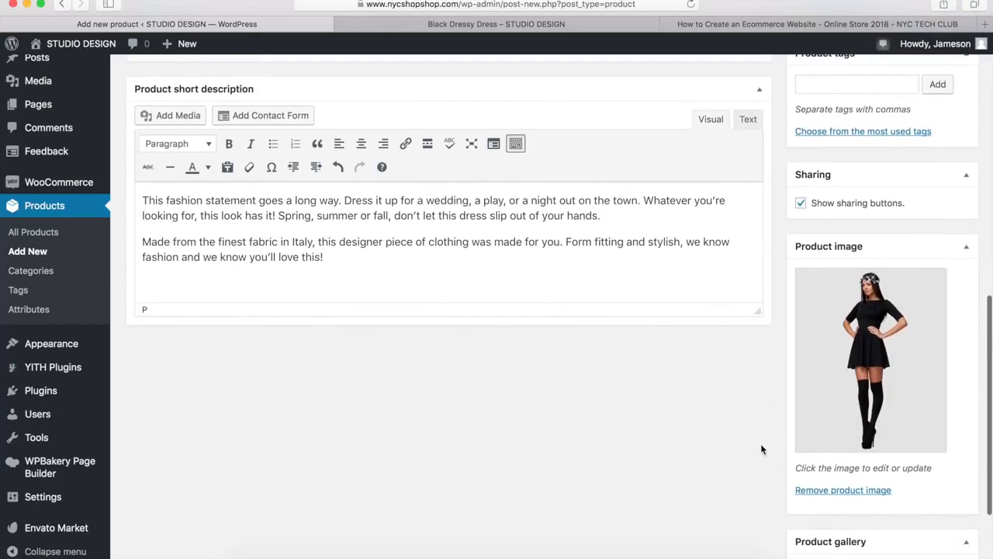
{"action": "scroll", "coordinate": [761, 449], "scroll_direction": "up", "scroll_amount": 5}
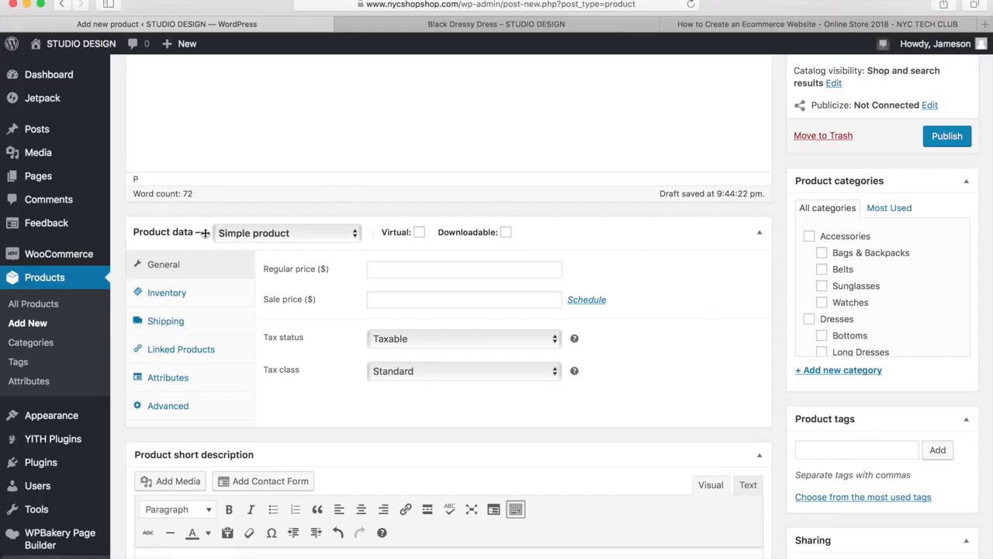
{"action": "left_click", "coordinate": [260, 236]}
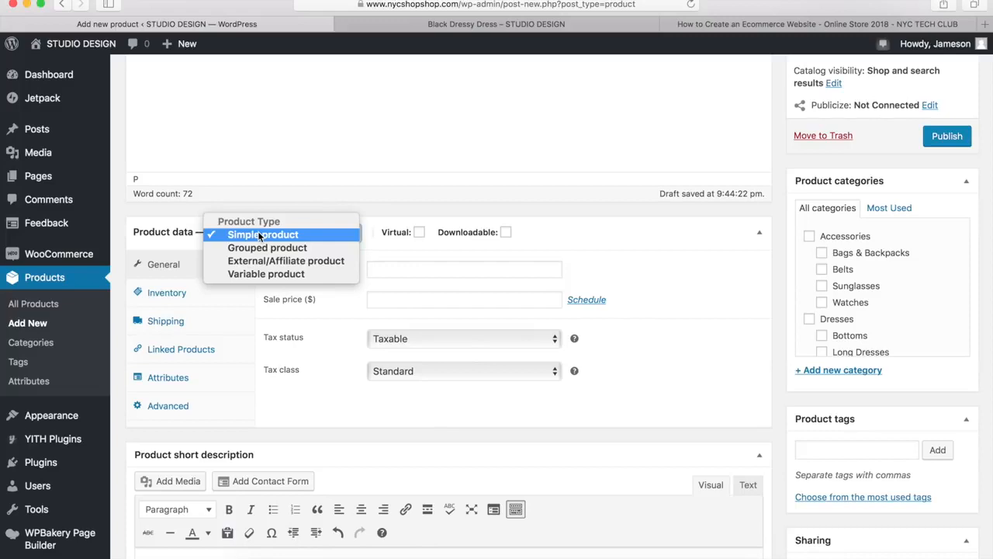
{"action": "left_click", "coordinate": [260, 273]}
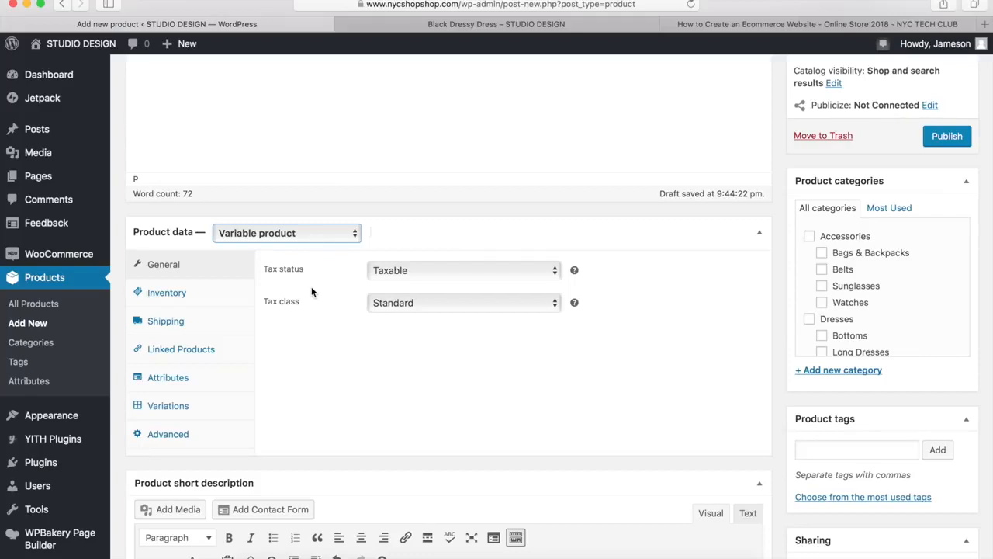
Review the Black Dress product's inventory, shipping and linked products settings, including the available shipping classes
{"action": "left_click", "coordinate": [167, 294]}
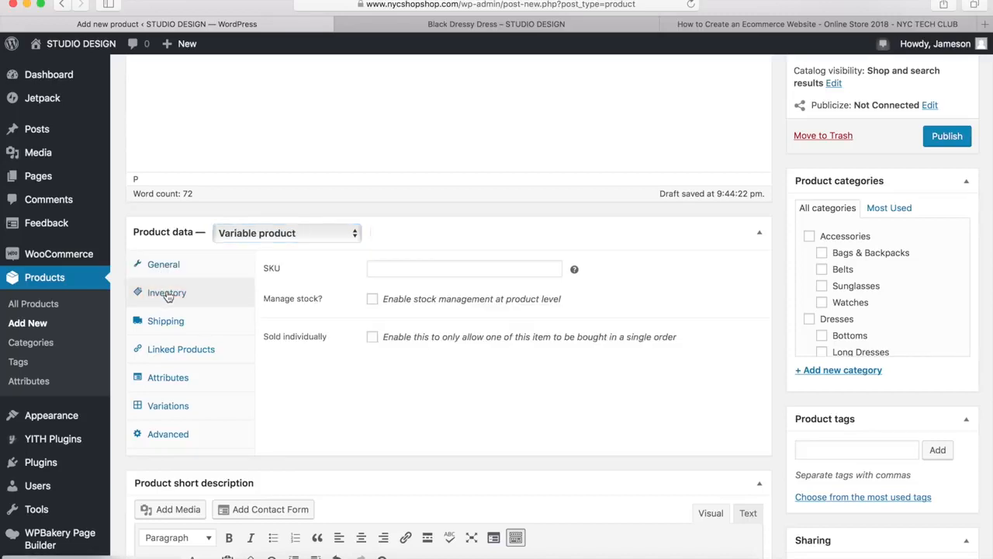
{"action": "left_click", "coordinate": [373, 300]}
{"action": "left_click", "coordinate": [373, 300]}
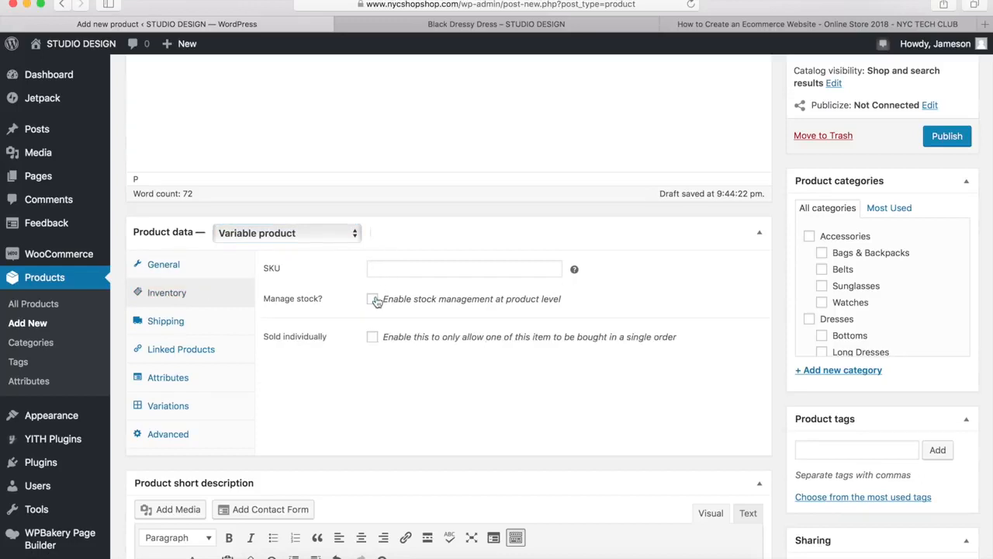
{"action": "left_click", "coordinate": [182, 332]}
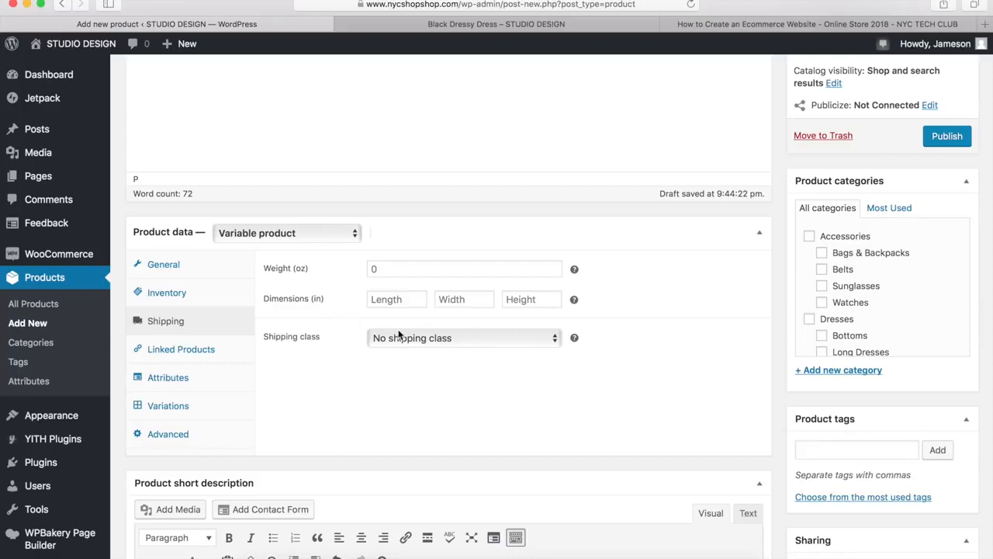
{"action": "left_click", "coordinate": [410, 340]}
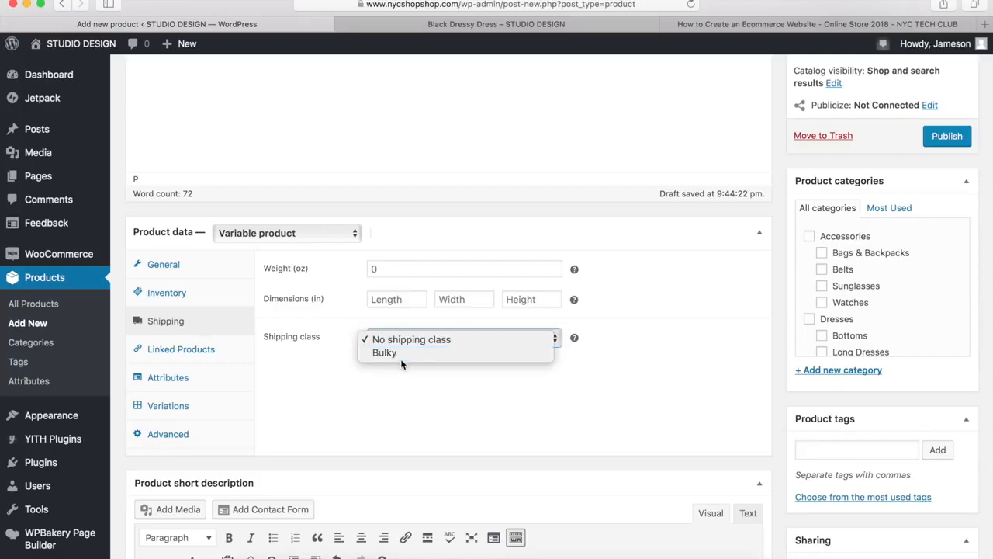
{"action": "left_click", "coordinate": [329, 384]}
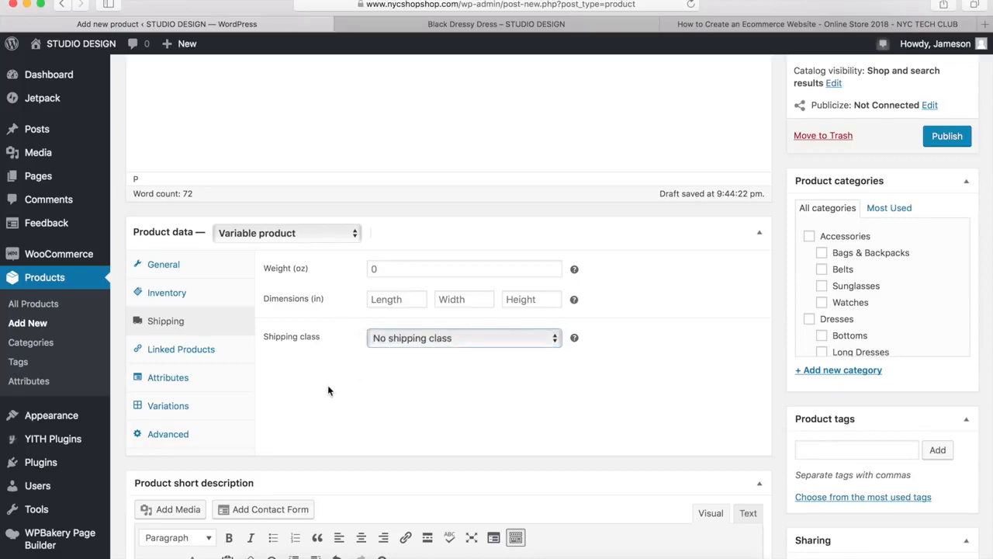
{"action": "left_click", "coordinate": [199, 355]}
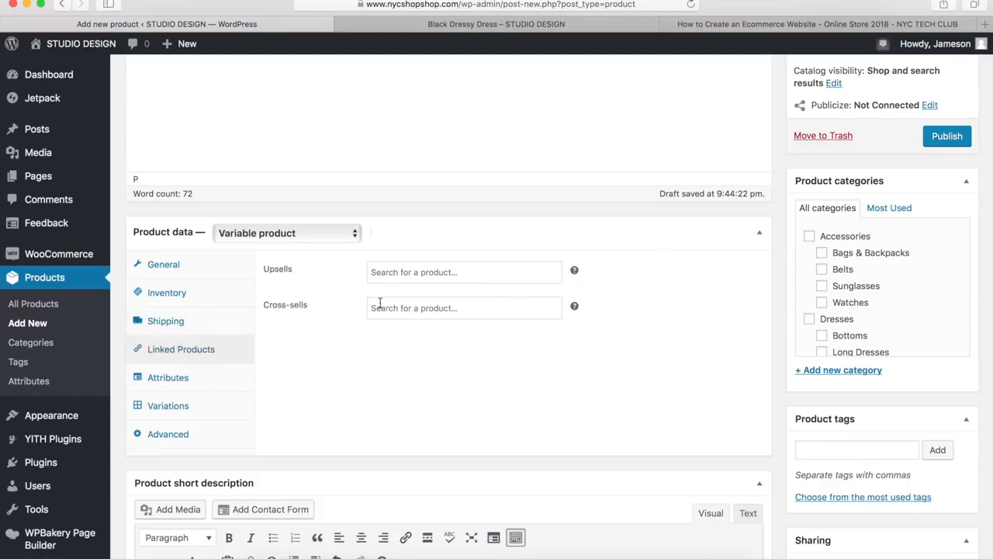
Add a custom product attribute named Size to the Black Dress product
{"action": "left_click", "coordinate": [172, 383]}
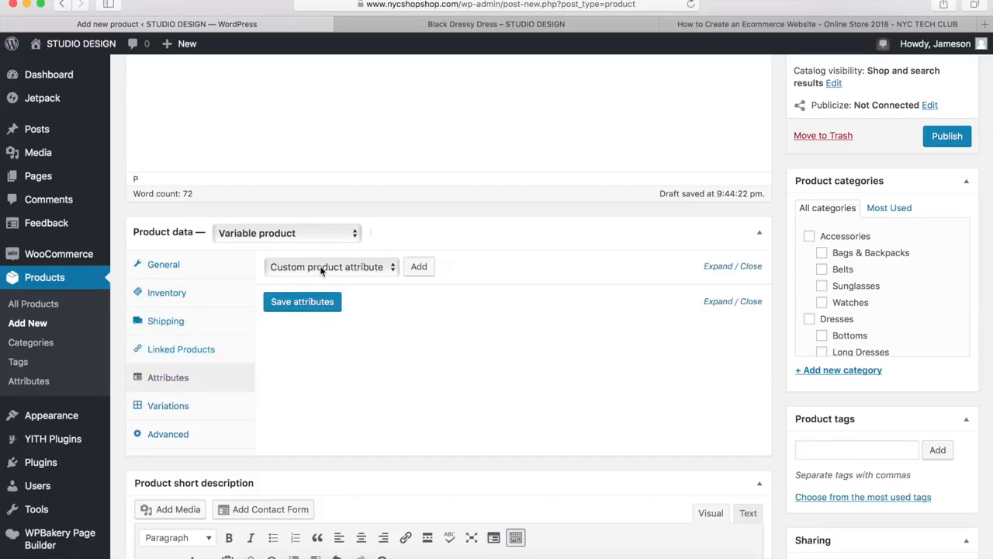
{"action": "left_click", "coordinate": [419, 267]}
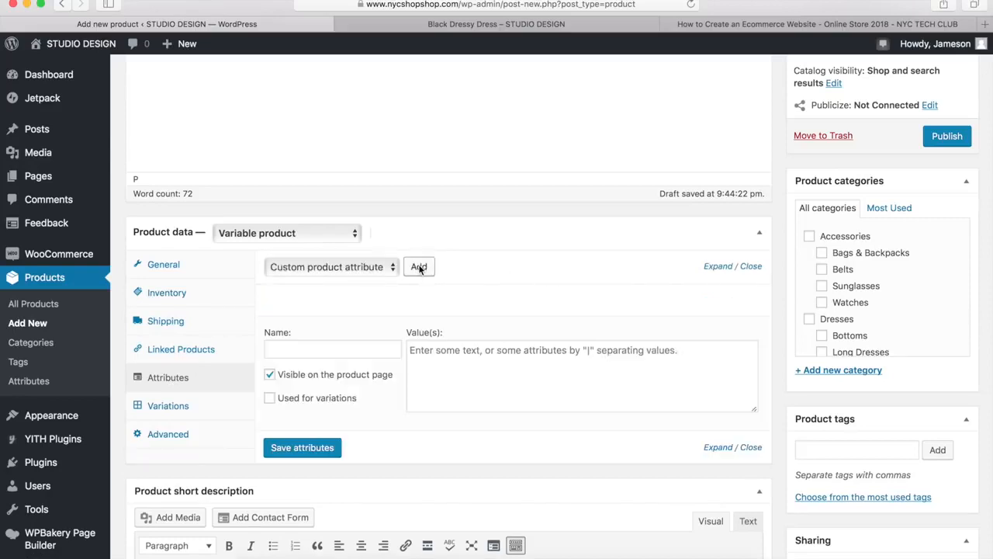
{"action": "left_click", "coordinate": [287, 346]}
{"action": "left_click", "coordinate": [285, 351]}
{"action": "type", "text": "Size"}
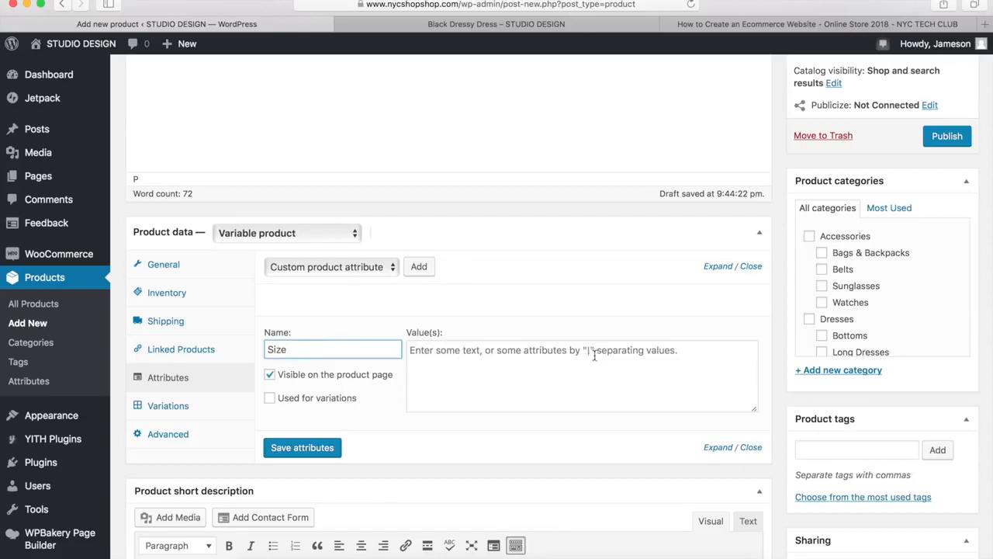
Give the Size attribute the values Small|Medium|Large, enable it for variations and save the attributes
{"action": "left_click", "coordinate": [504, 360]}
{"action": "type", "text": "Small"}
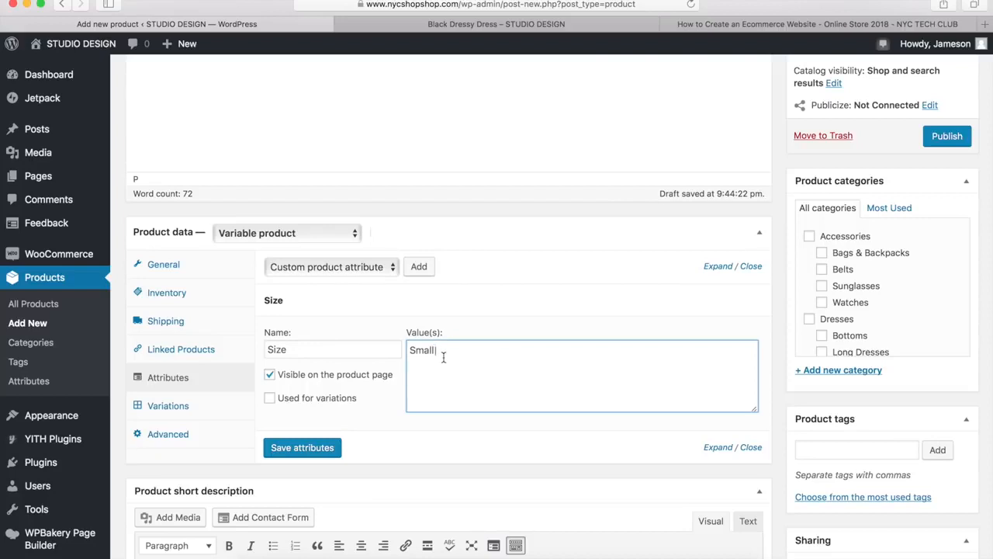
{"action": "type", "text": "|Medium|Large"}
{"action": "left_click", "coordinate": [270, 398]}
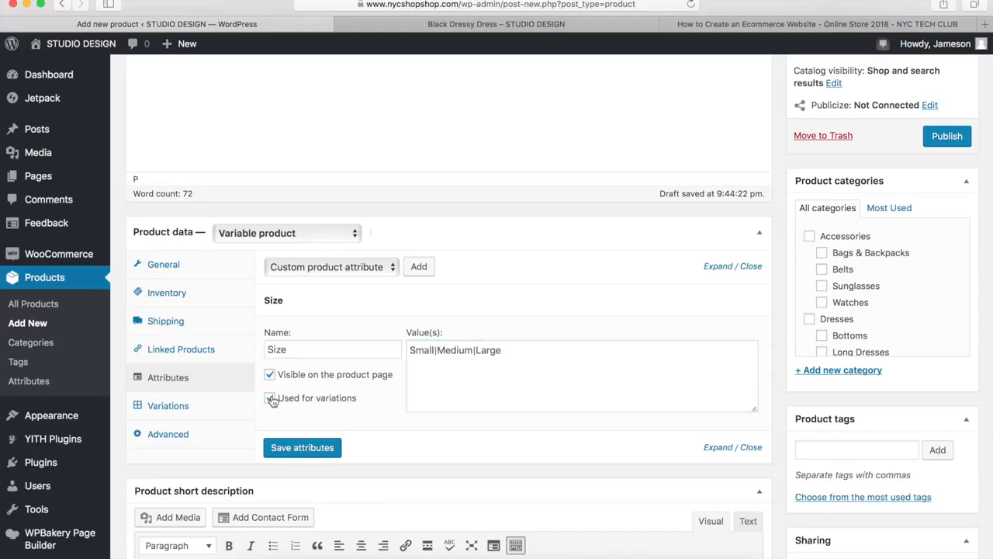
{"action": "left_click", "coordinate": [295, 450]}
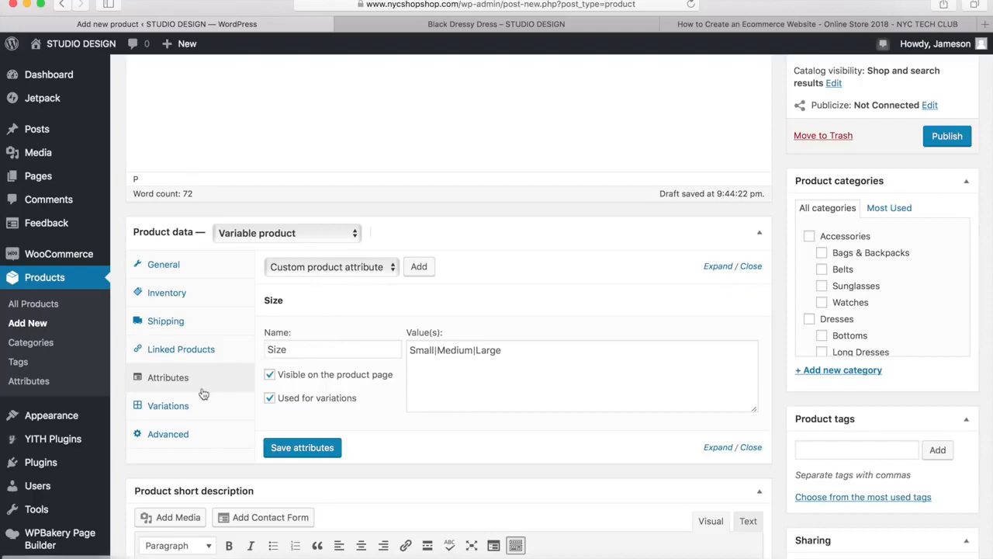
Add a single variation to the Black Dress product
{"action": "left_click", "coordinate": [180, 407]}
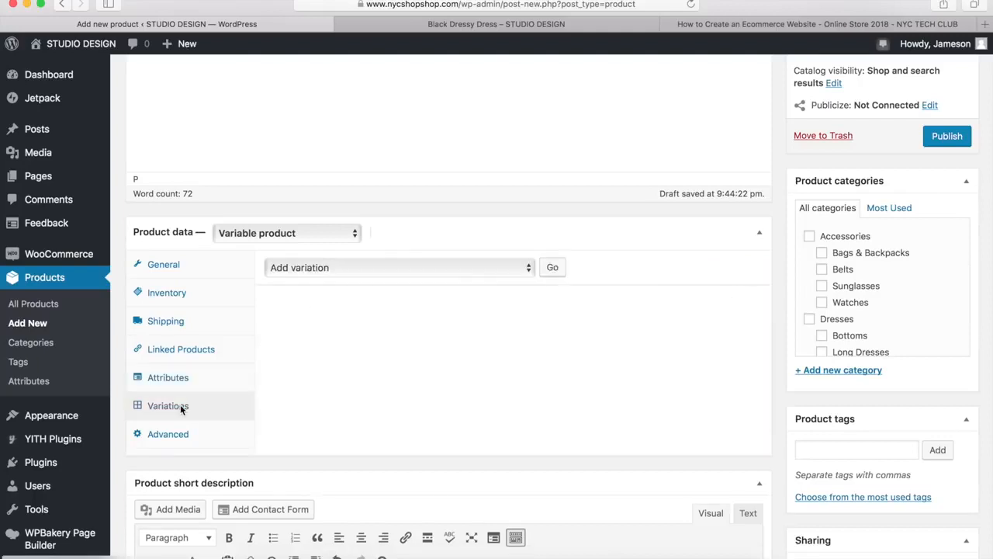
{"action": "left_click", "coordinate": [382, 268]}
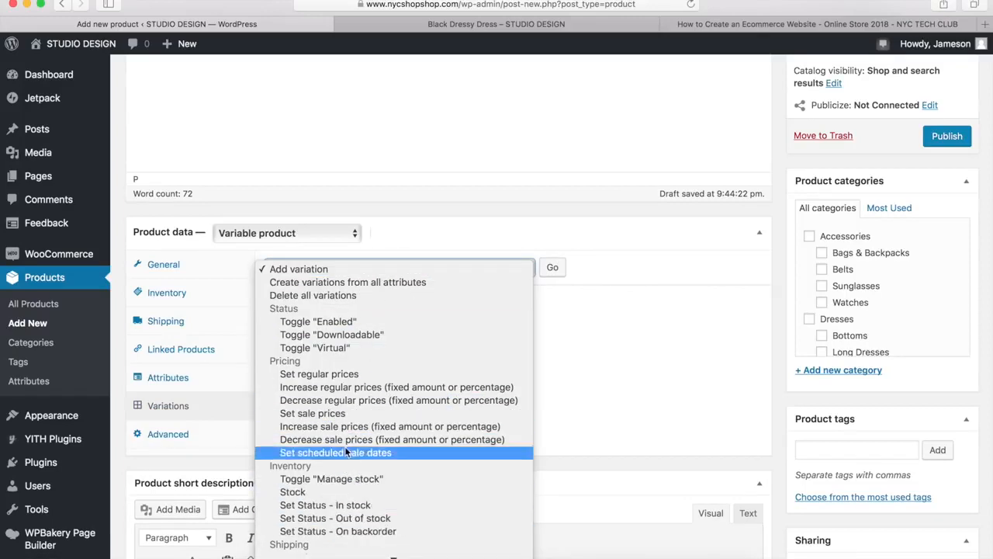
{"action": "left_click", "coordinate": [334, 272]}
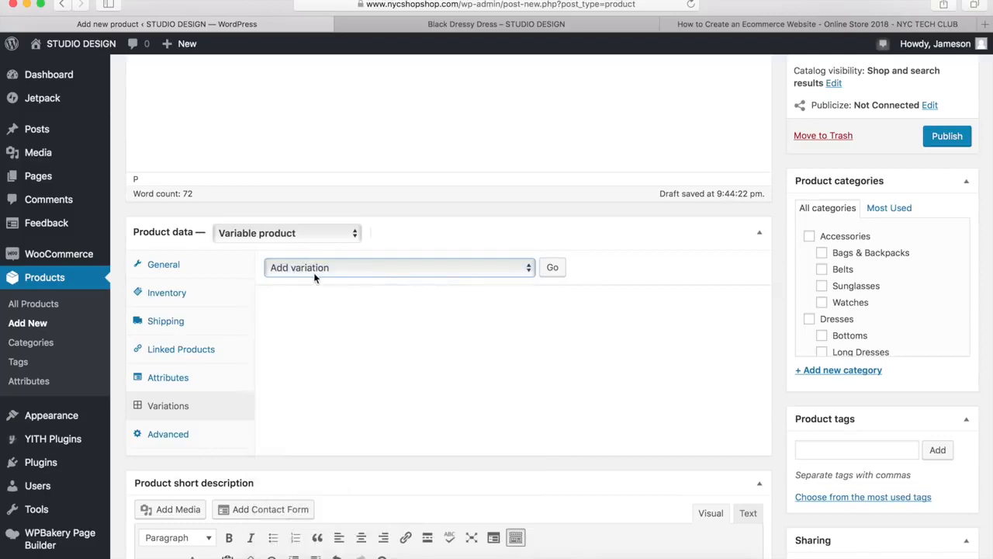
{"action": "left_click", "coordinate": [552, 269]}
{"action": "mouse_move", "coordinate": [484, 353]}
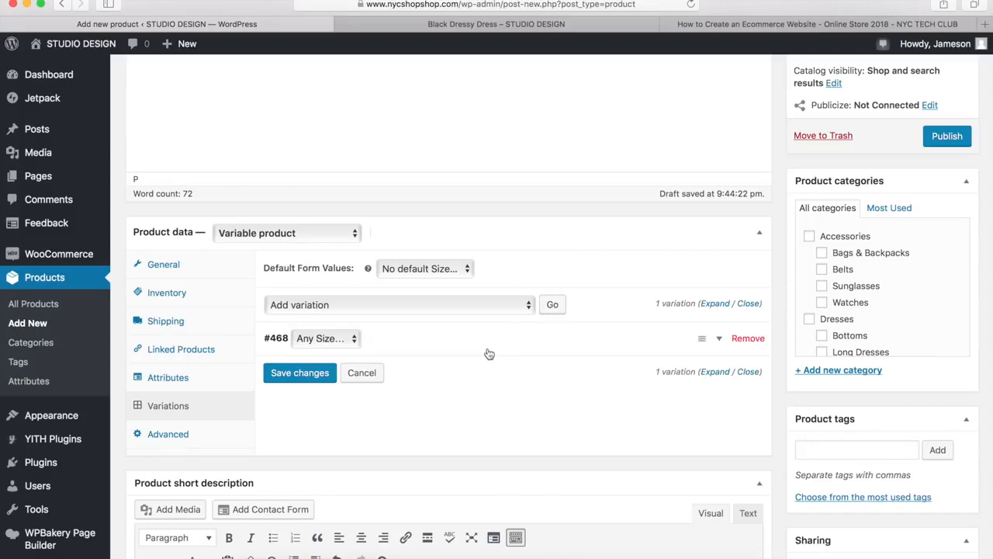
Set the variation's regular price to 109.95 and sale price to 99.95, and save the variation changes
{"action": "left_click", "coordinate": [720, 340]}
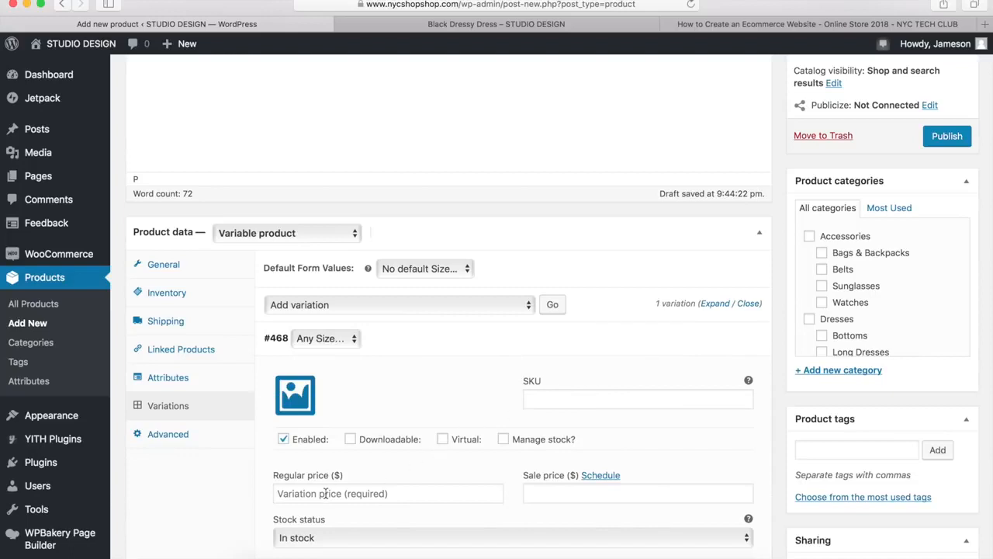
{"action": "left_click", "coordinate": [418, 491]}
{"action": "type", "text": "109"}
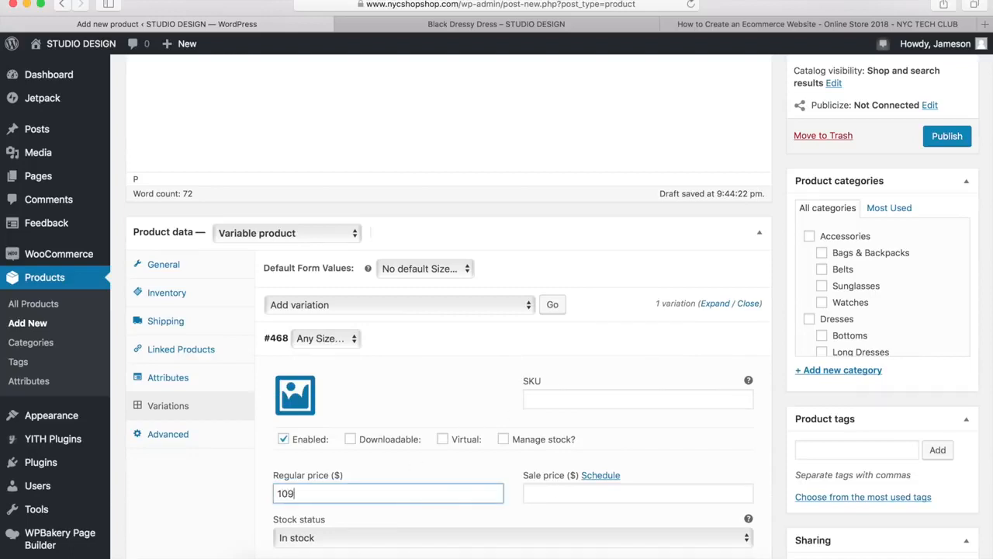
{"action": "type", "text": ".95"}
{"action": "left_click", "coordinate": [569, 494]}
{"action": "type", "text": "99"}
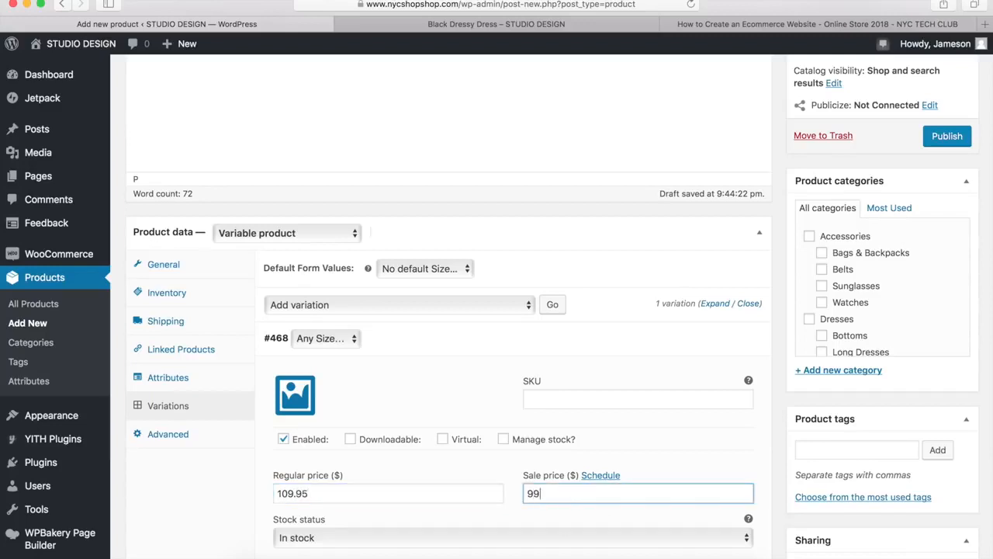
{"action": "type", "text": ".95"}
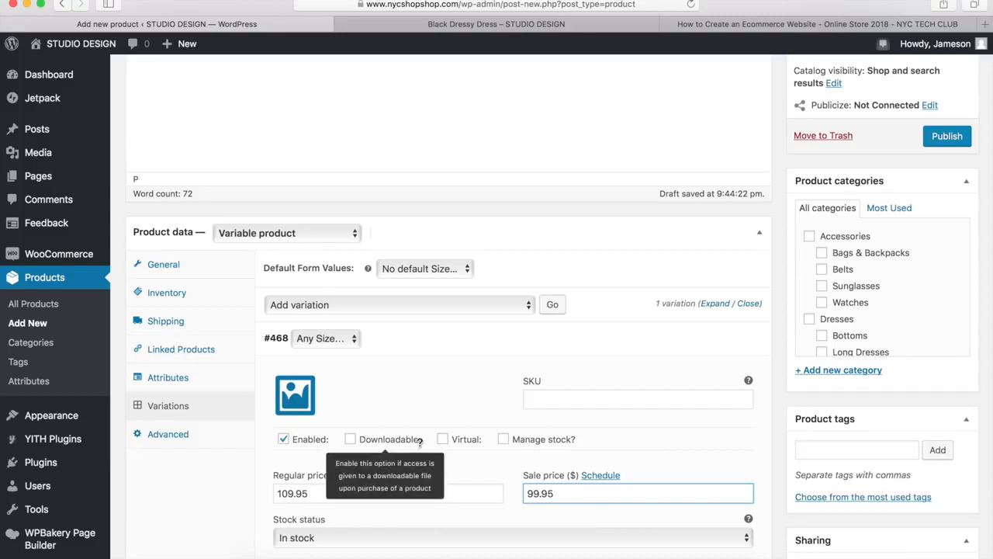
{"action": "mouse_move", "coordinate": [456, 439]}
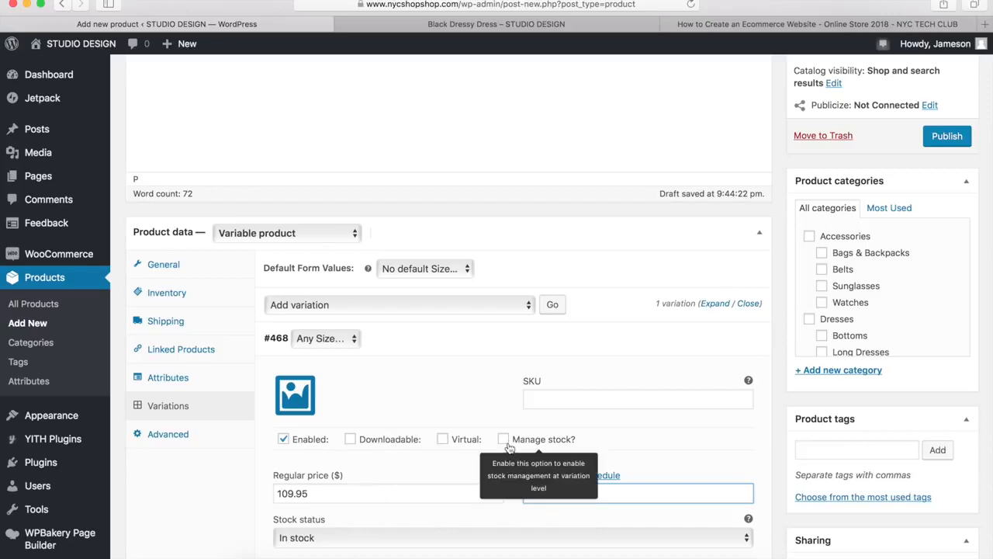
{"action": "scroll", "coordinate": [444, 380], "scroll_direction": "down", "scroll_amount": 5}
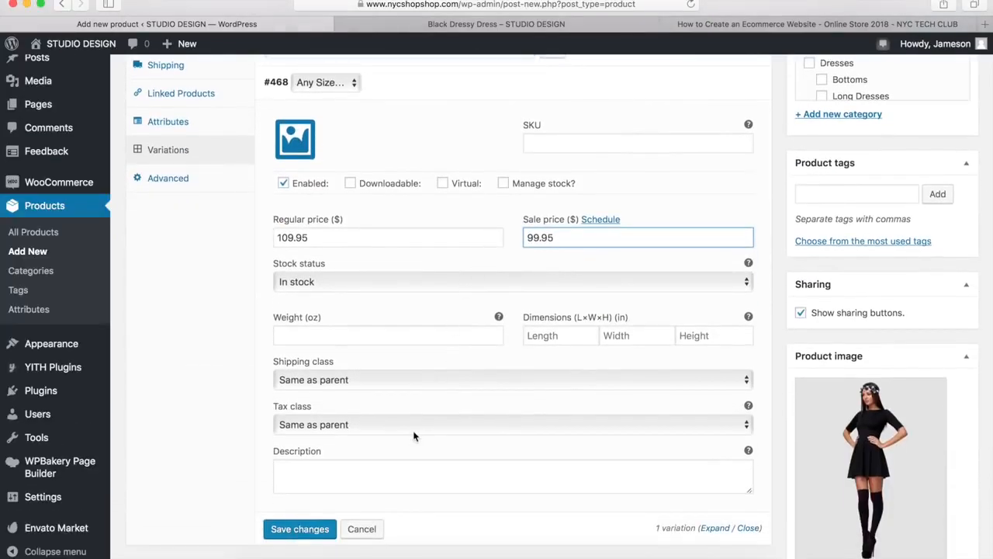
{"action": "left_click", "coordinate": [308, 530]}
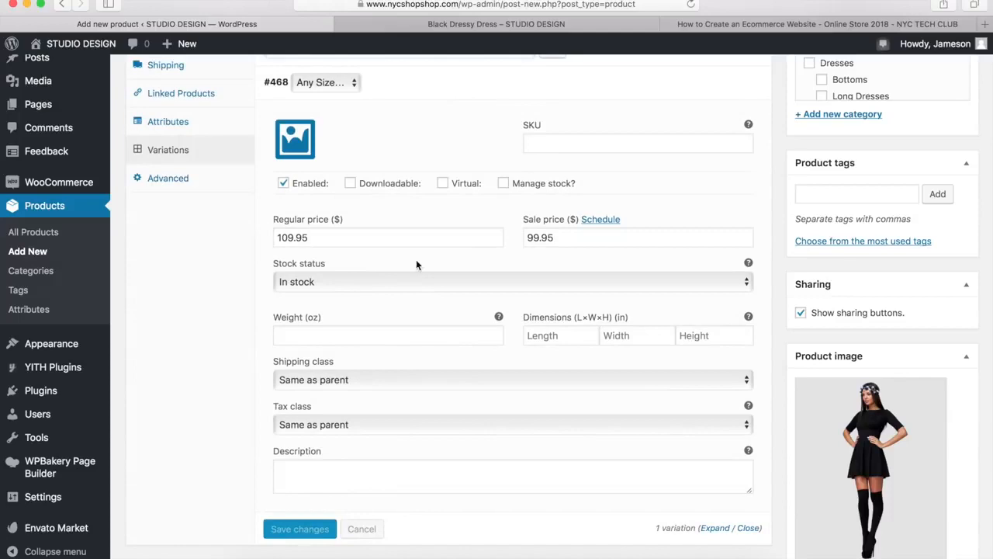
{"action": "left_click", "coordinate": [721, 84]}
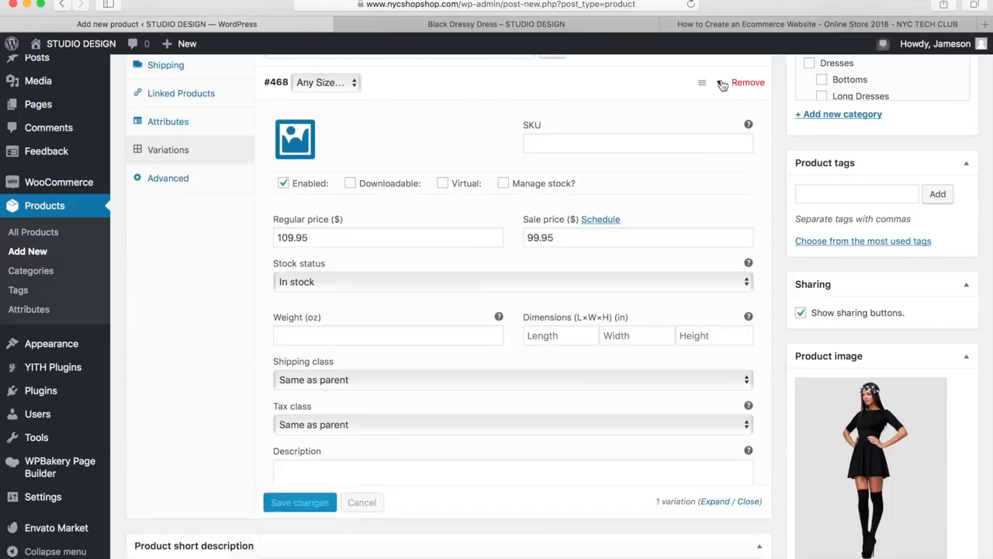
Review the Black Dress product's advanced settings, short description, product image and gallery, and publishing options
{"action": "left_click", "coordinate": [174, 178]}
{"action": "scroll", "coordinate": [342, 177], "scroll_direction": "up", "scroll_amount": 2}
{"action": "scroll", "coordinate": [368, 165], "scroll_direction": "up", "scroll_amount": 1}
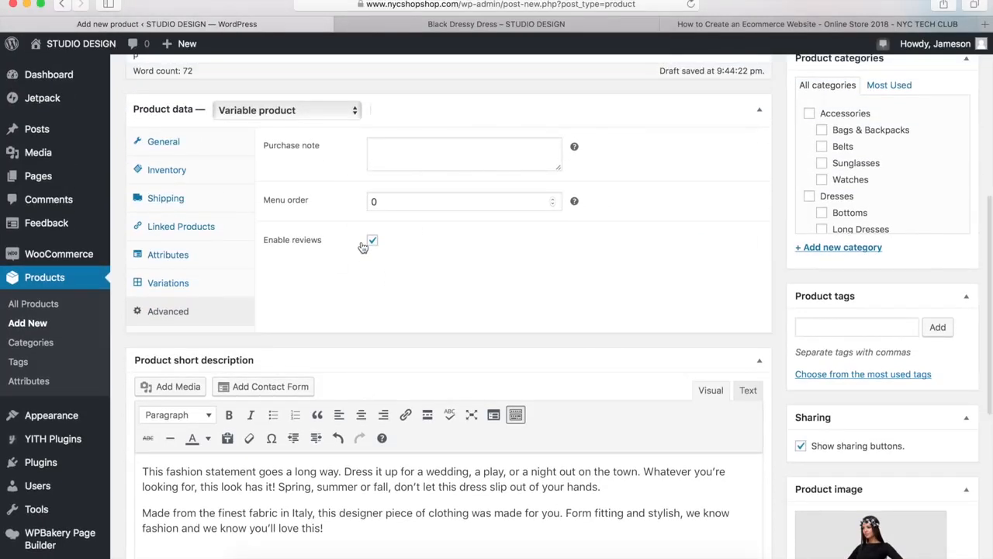
{"action": "scroll", "coordinate": [763, 331], "scroll_direction": "down", "scroll_amount": 5}
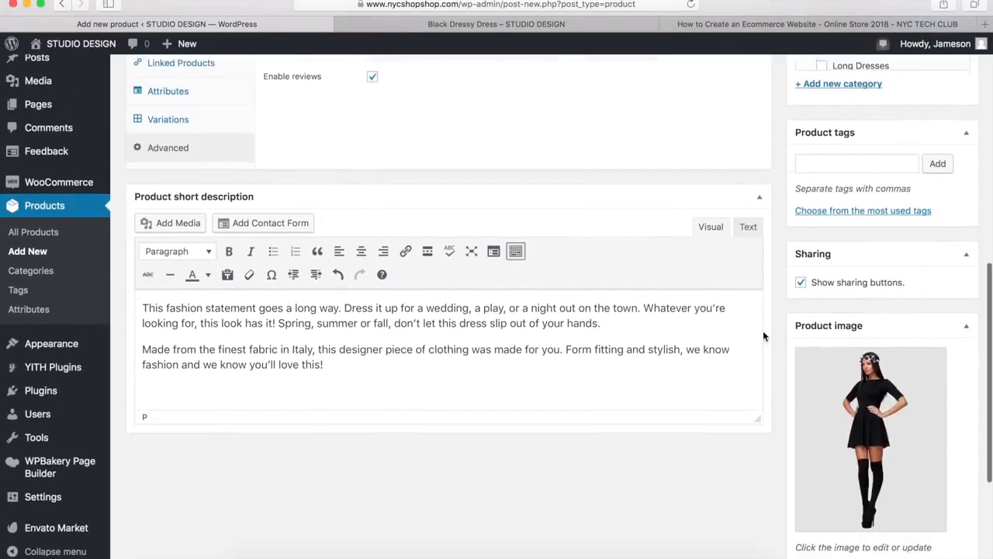
{"action": "scroll", "coordinate": [775, 381], "scroll_direction": "down", "scroll_amount": 5}
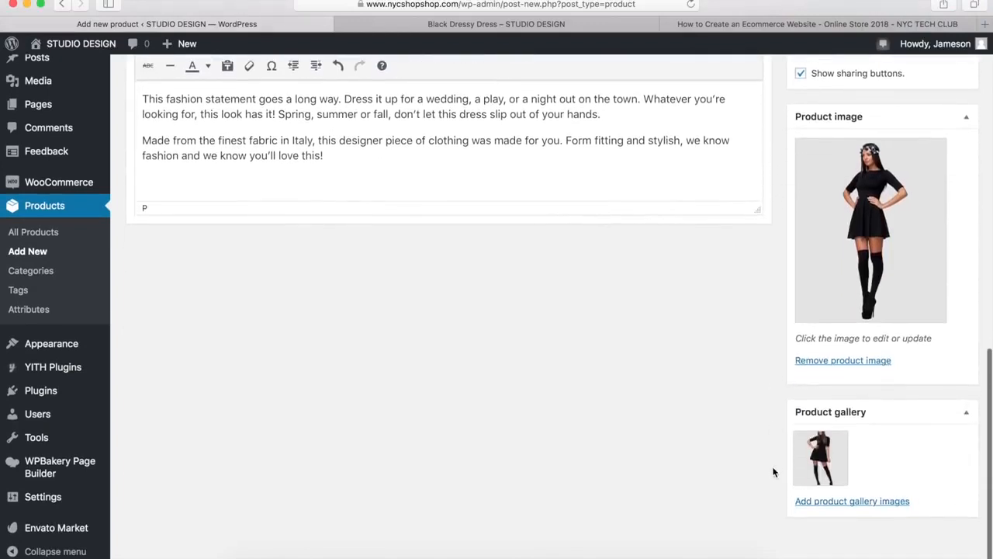
{"action": "scroll", "coordinate": [773, 457], "scroll_direction": "up", "scroll_amount": 3}
{"action": "scroll", "coordinate": [773, 457], "scroll_direction": "up", "scroll_amount": 5}
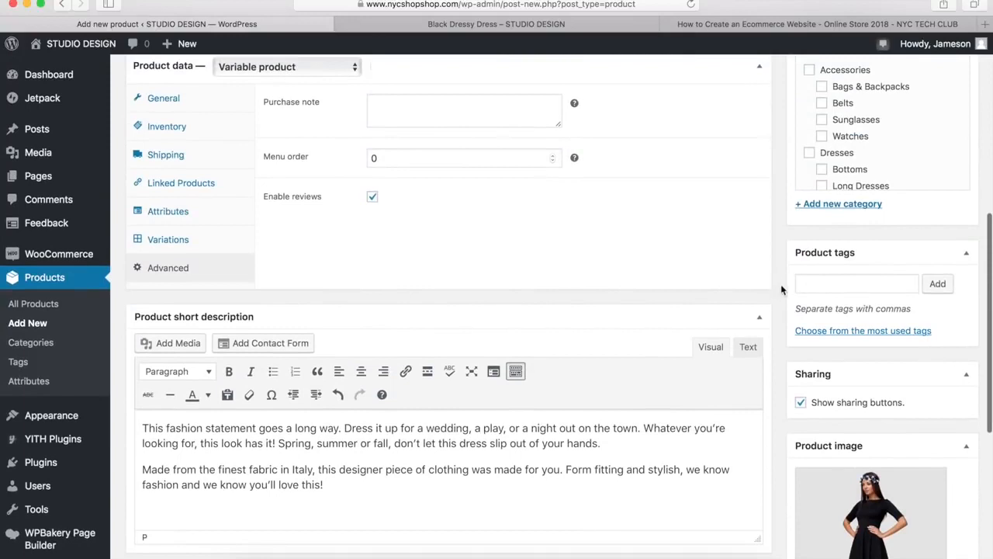
{"action": "scroll", "coordinate": [780, 284], "scroll_direction": "up", "scroll_amount": 5}
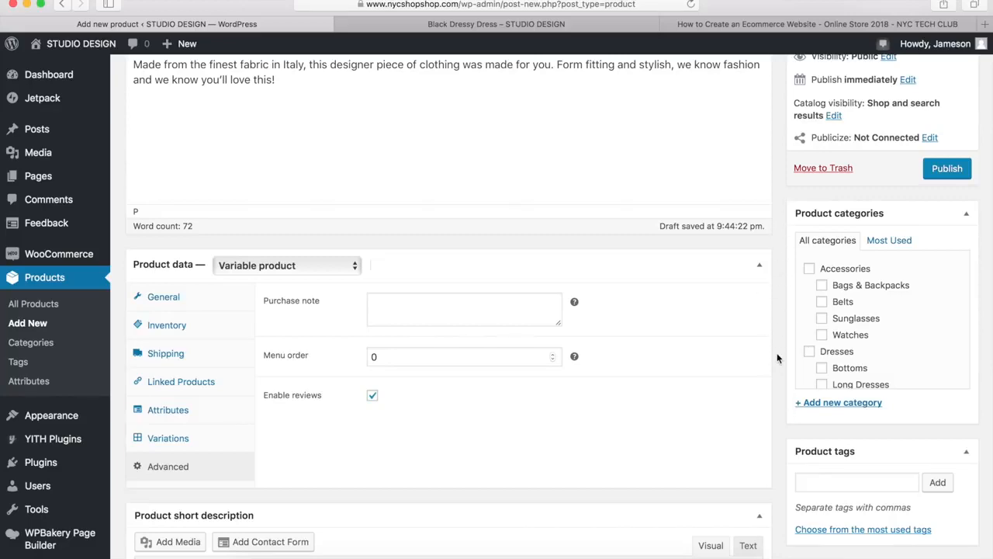
{"action": "scroll", "coordinate": [777, 352], "scroll_direction": "up", "scroll_amount": 5}
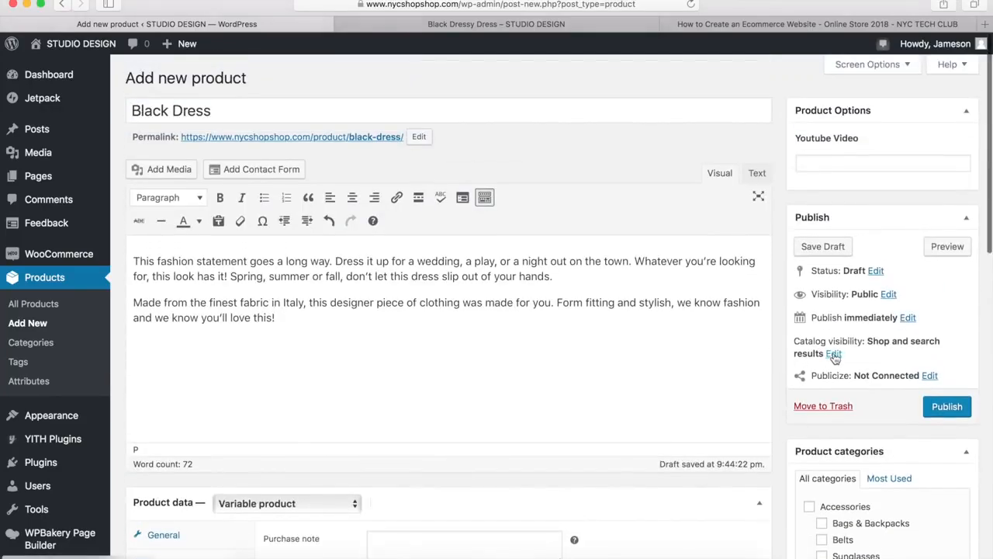
Confirm the catalog visibility as Shop and search results and publish the Black Dress product
{"action": "left_click", "coordinate": [834, 355]}
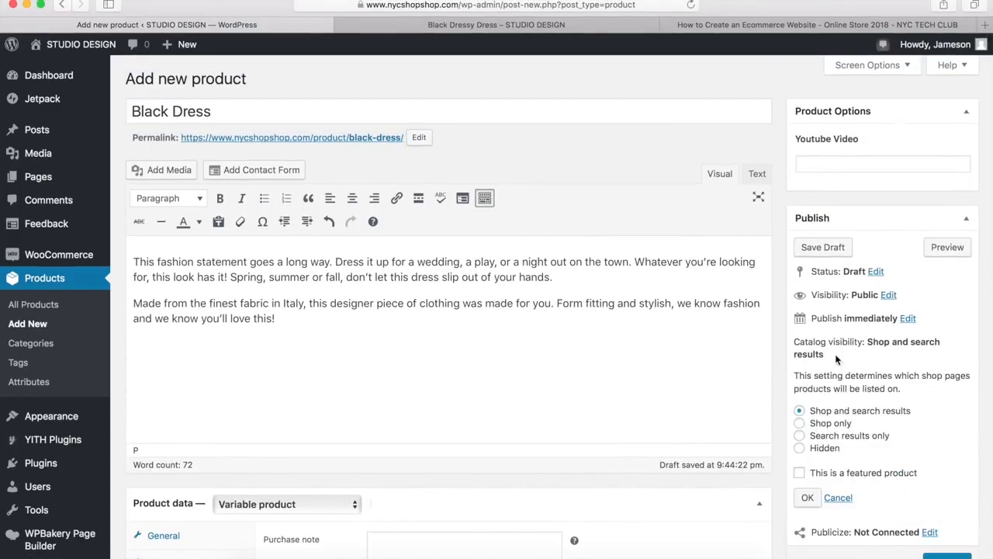
{"action": "left_click", "coordinate": [807, 498]}
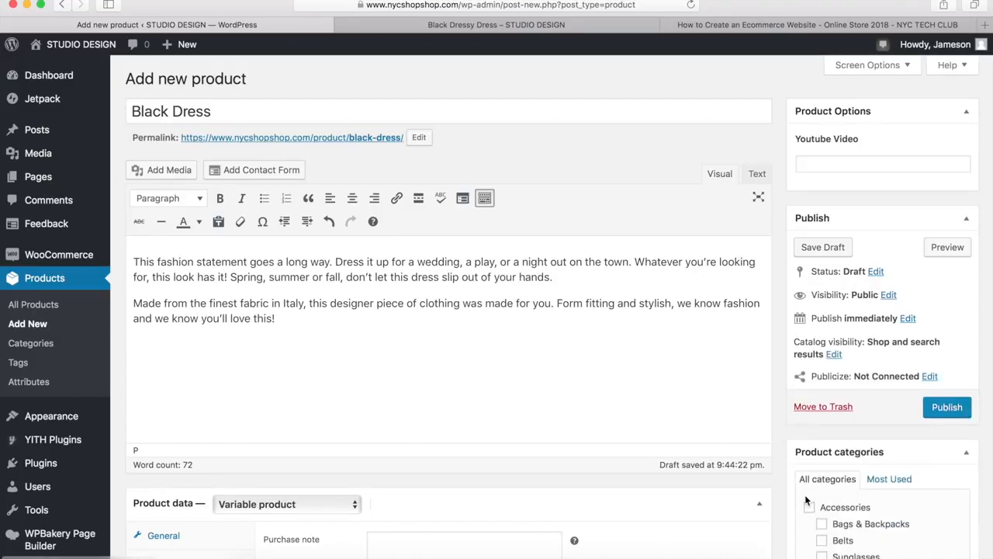
{"action": "left_click", "coordinate": [947, 411]}
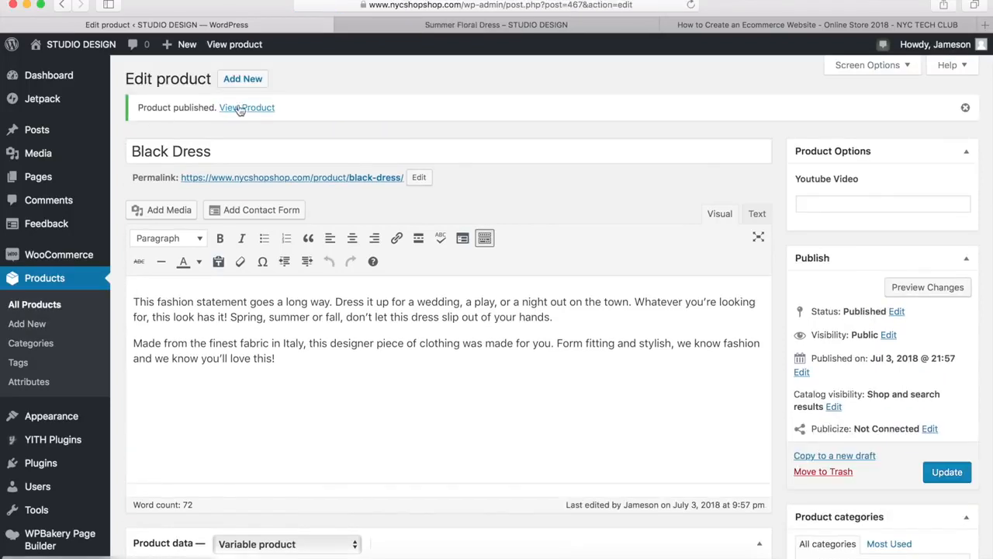
View the published Black Dress page in the store and examine its price, description and size options
{"action": "left_click", "coordinate": [235, 108]}
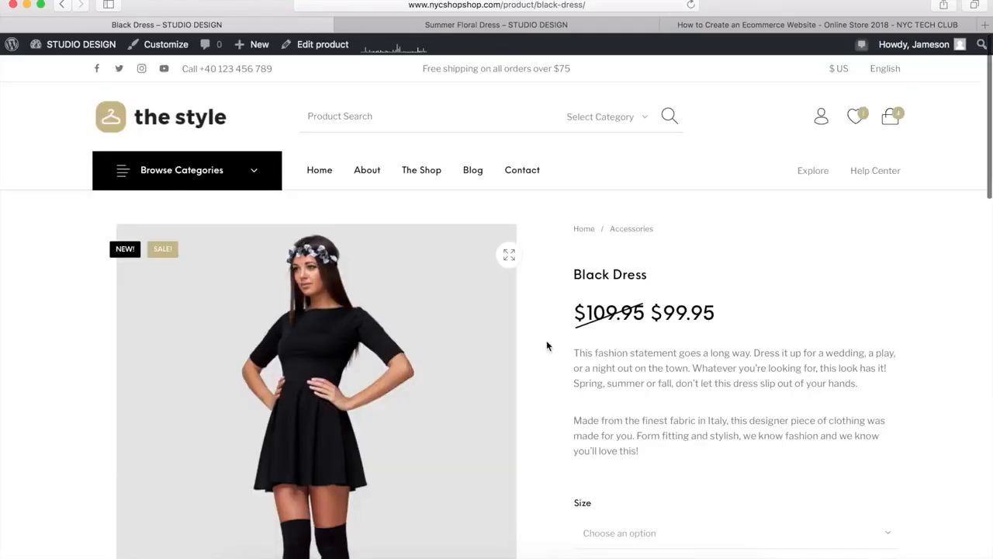
{"action": "scroll", "coordinate": [546, 340], "scroll_direction": "down", "scroll_amount": 2}
{"action": "left_click", "coordinate": [599, 451]}
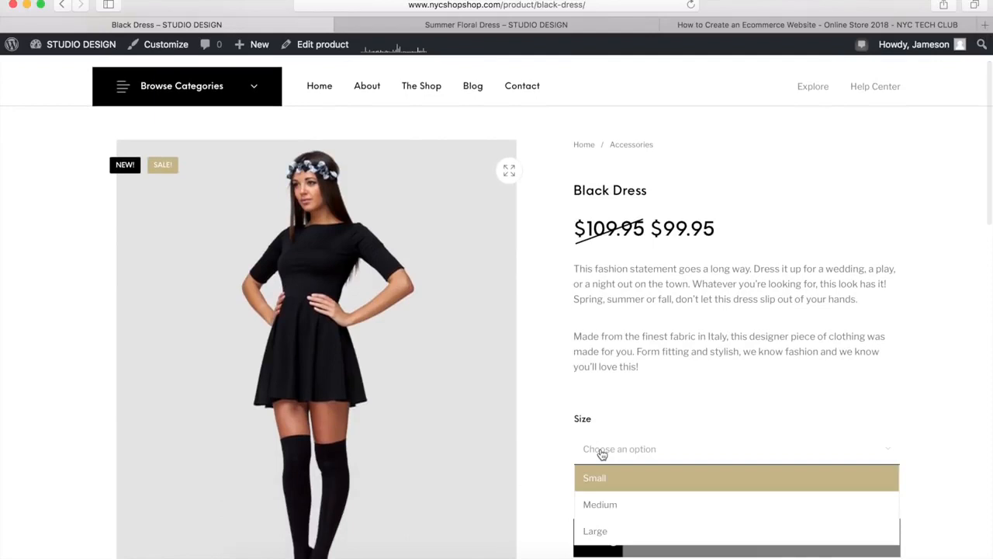
Try size Medium on the Black Dress page, and size Small with color Green on the Summer Floral Dress page
{"action": "left_click", "coordinate": [600, 505]}
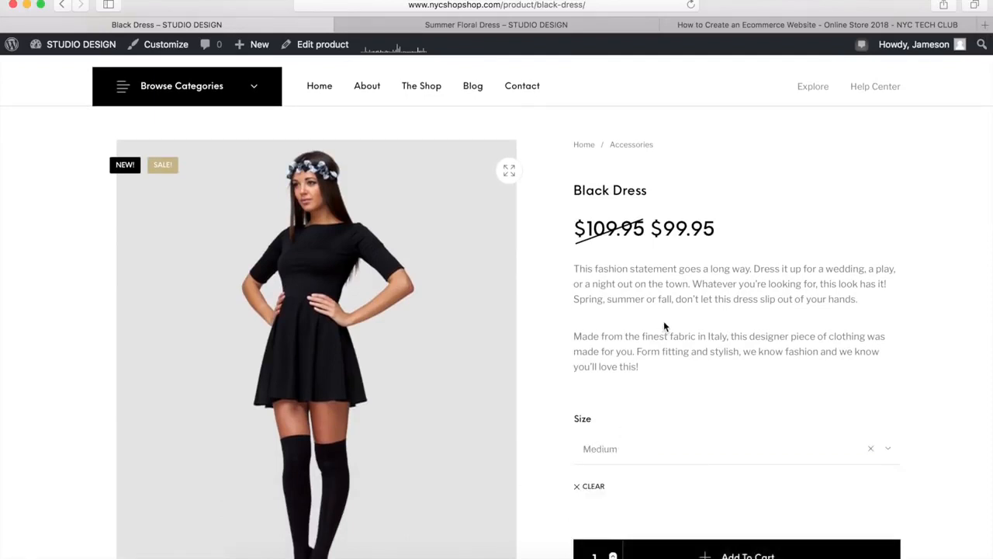
{"action": "left_click", "coordinate": [535, 27]}
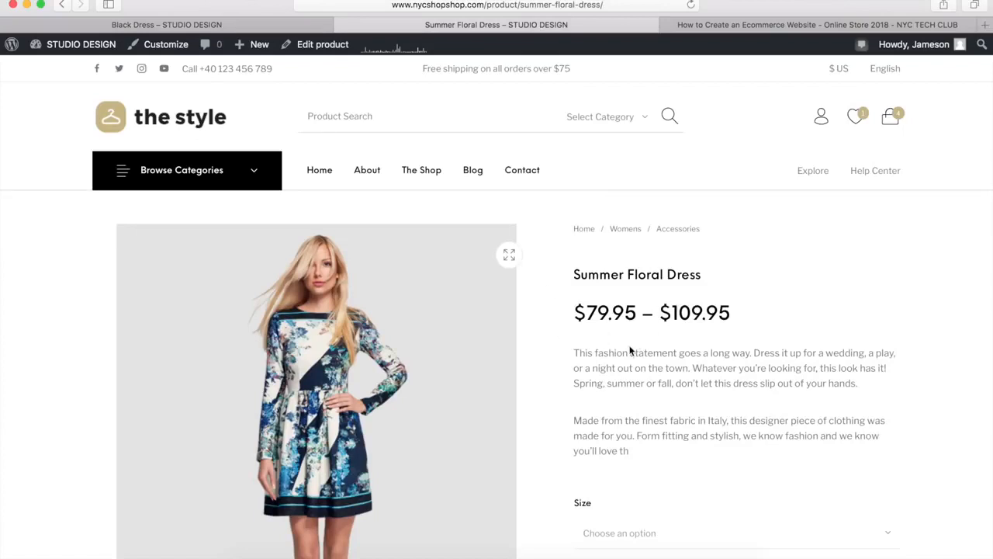
{"action": "scroll", "coordinate": [545, 300], "scroll_direction": "down", "scroll_amount": 5}
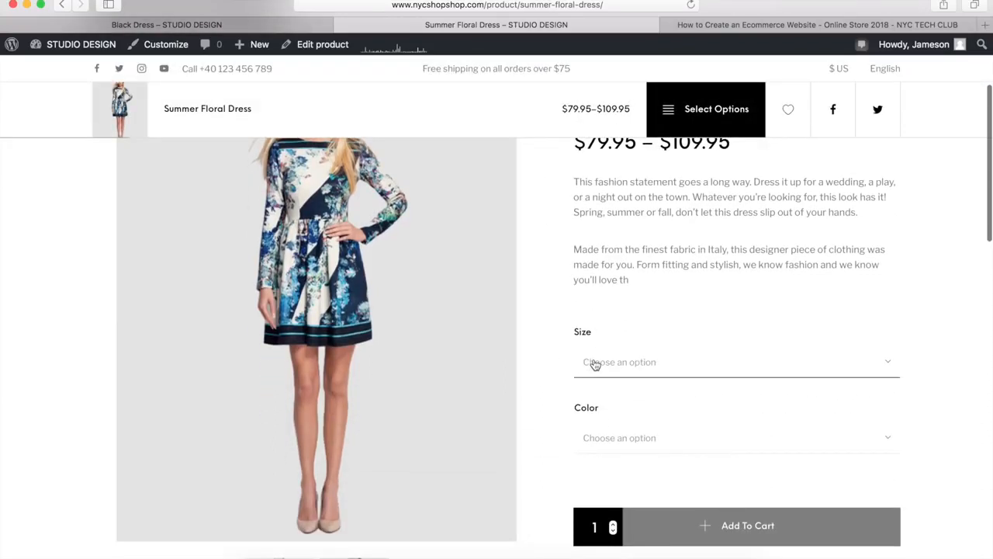
{"action": "left_click", "coordinate": [590, 360]}
{"action": "left_click", "coordinate": [591, 403]}
{"action": "left_click", "coordinate": [591, 438]}
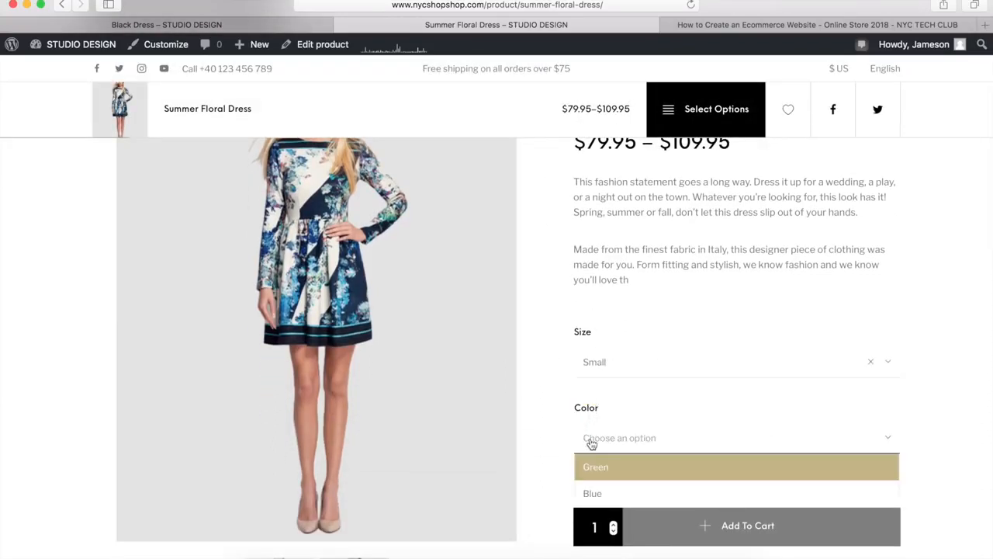
{"action": "left_click", "coordinate": [598, 470]}
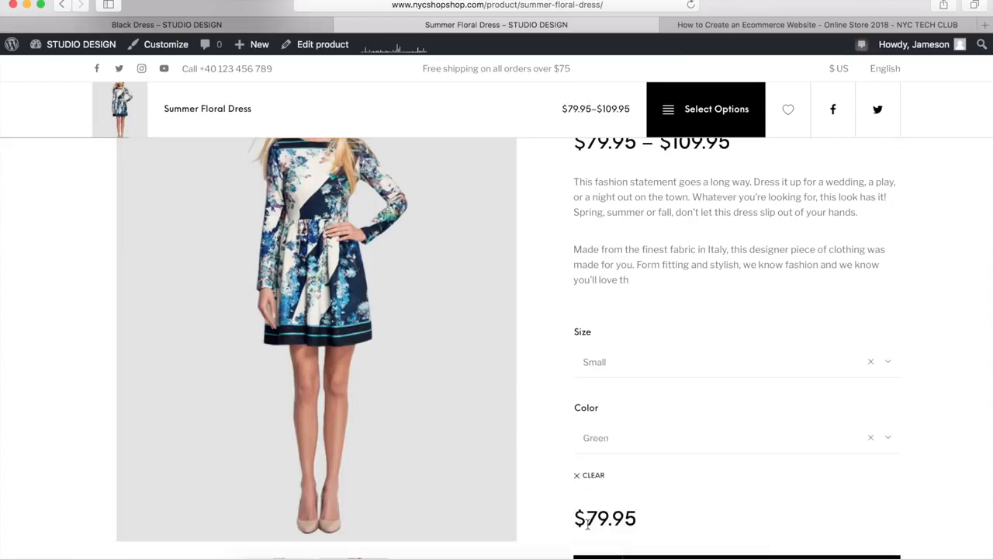
Preview the Summer Floral Dress in Blue to compare its price, and clear the chosen options
{"action": "left_click", "coordinate": [622, 451]}
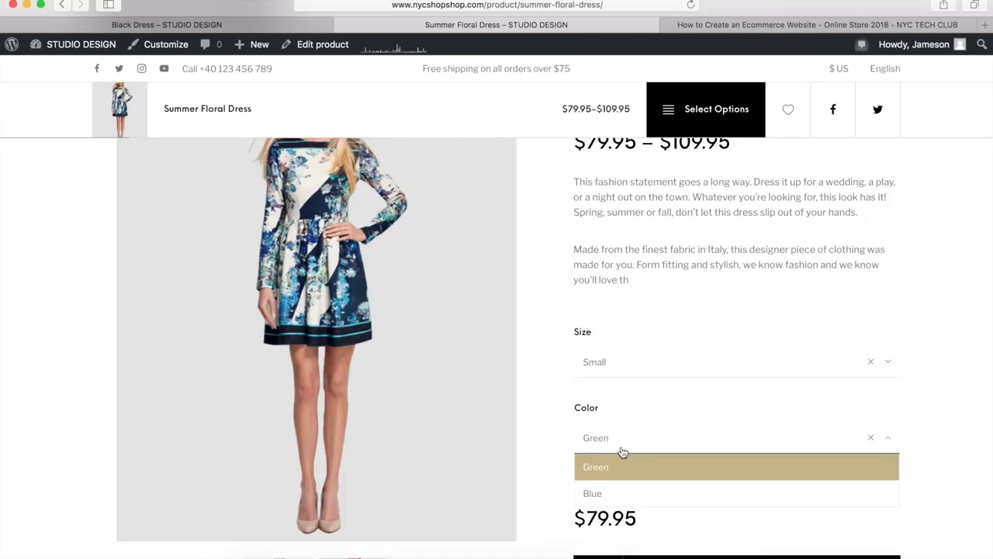
{"action": "left_click", "coordinate": [608, 495]}
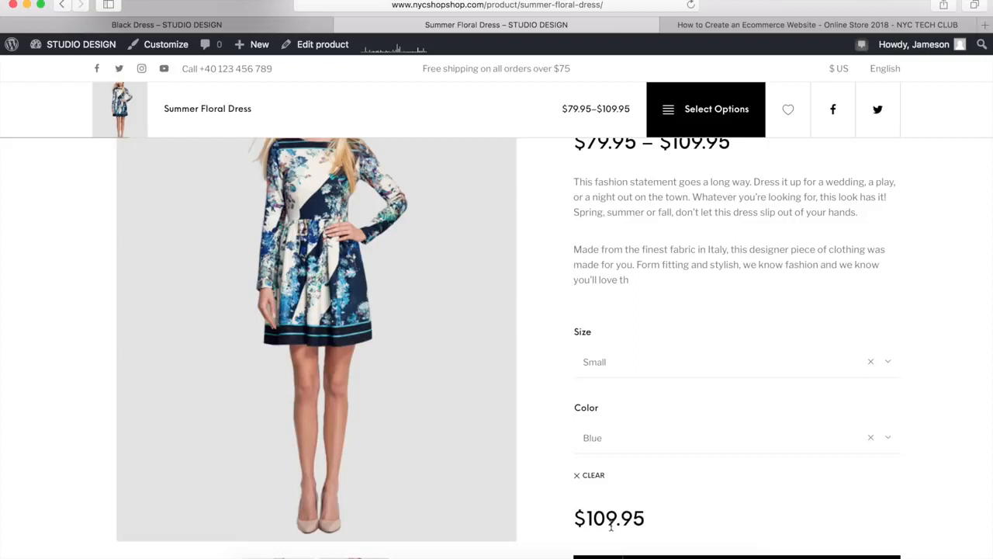
{"action": "left_click", "coordinate": [578, 478]}
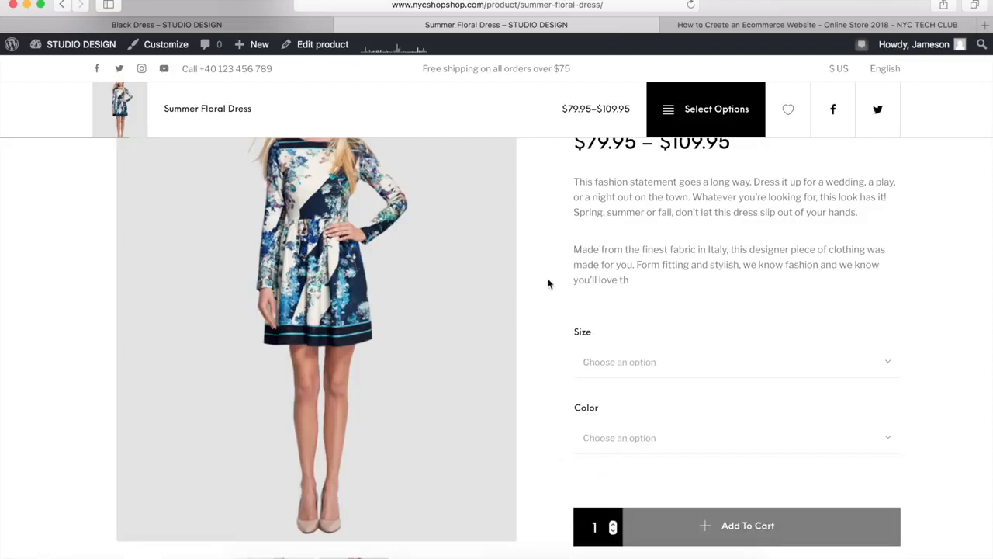
{"action": "scroll", "coordinate": [536, 401], "scroll_direction": "up", "scroll_amount": 3}
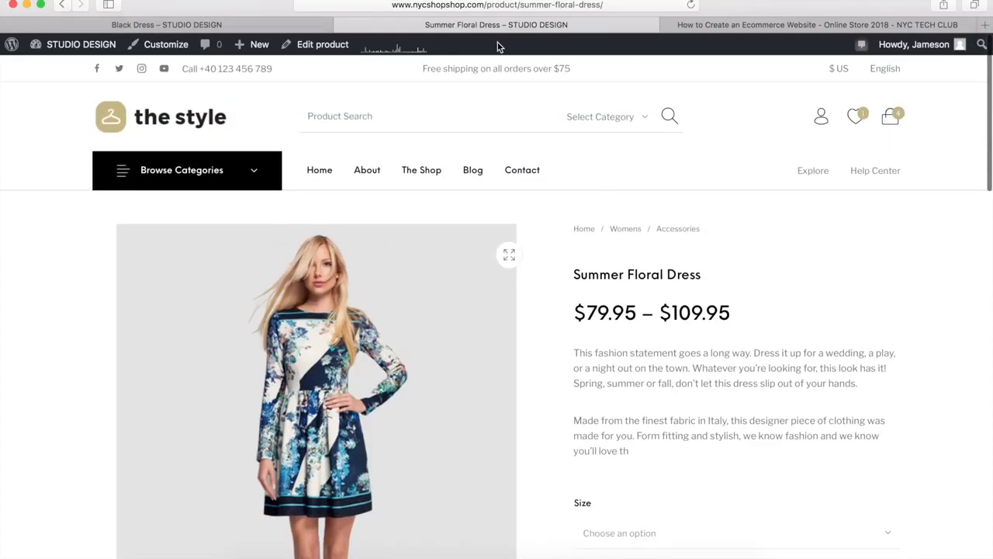
Return to the Black Dress page and start a new product from there
{"action": "left_click", "coordinate": [277, 24]}
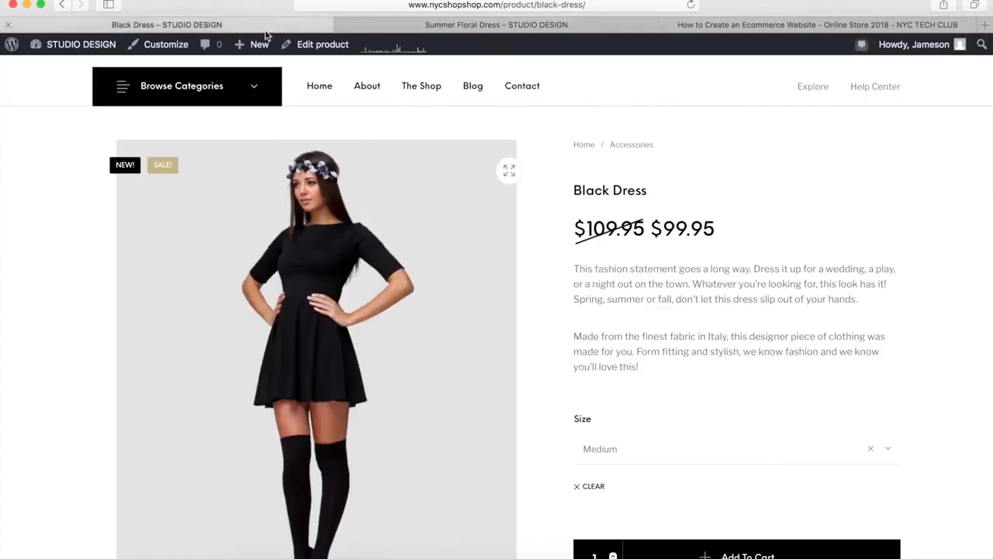
{"action": "mouse_move", "coordinate": [264, 45]}
{"action": "left_click", "coordinate": [253, 123]}
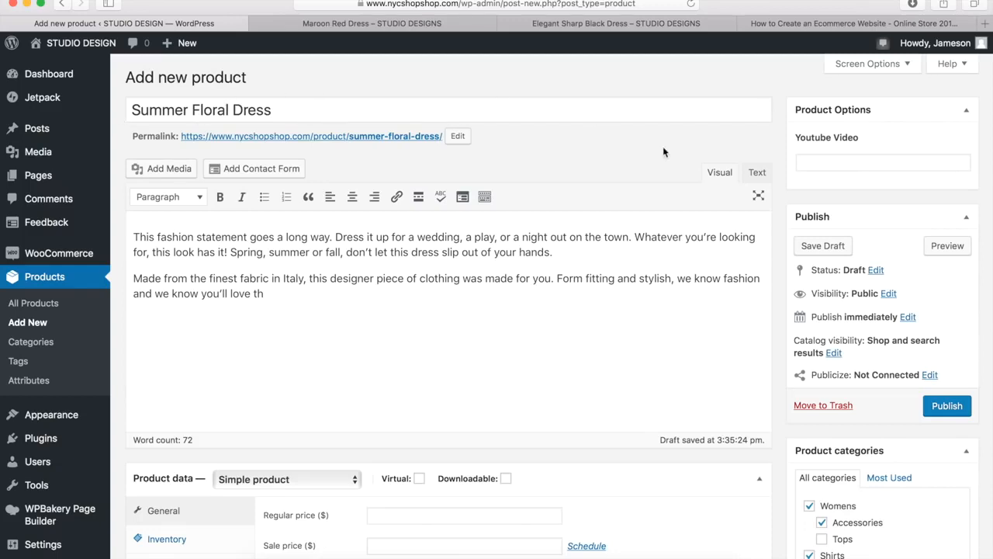
Review the Summer Floral Dress draft's short description, categories, tags, product image and gallery
{"action": "scroll", "coordinate": [656, 260], "scroll_direction": "down", "scroll_amount": 5}
{"action": "scroll", "coordinate": [656, 259], "scroll_direction": "down", "scroll_amount": 7}
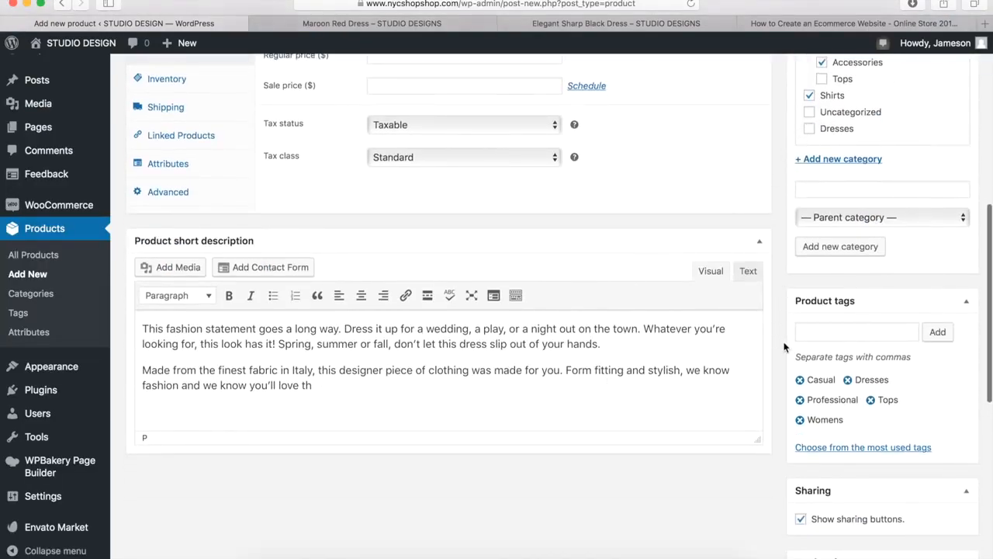
{"action": "scroll", "coordinate": [783, 341], "scroll_direction": "down", "scroll_amount": 7}
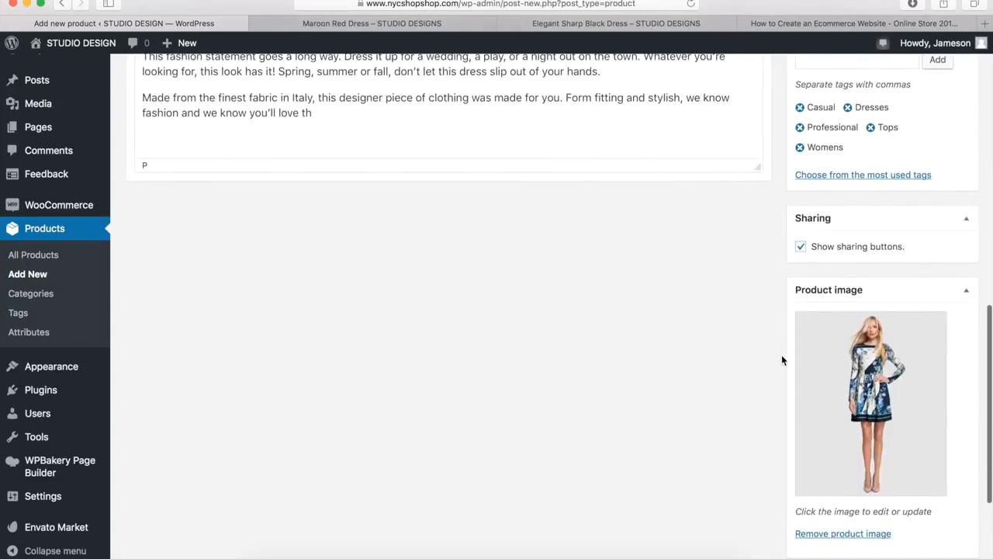
{"action": "scroll", "coordinate": [780, 363], "scroll_direction": "down", "scroll_amount": 5}
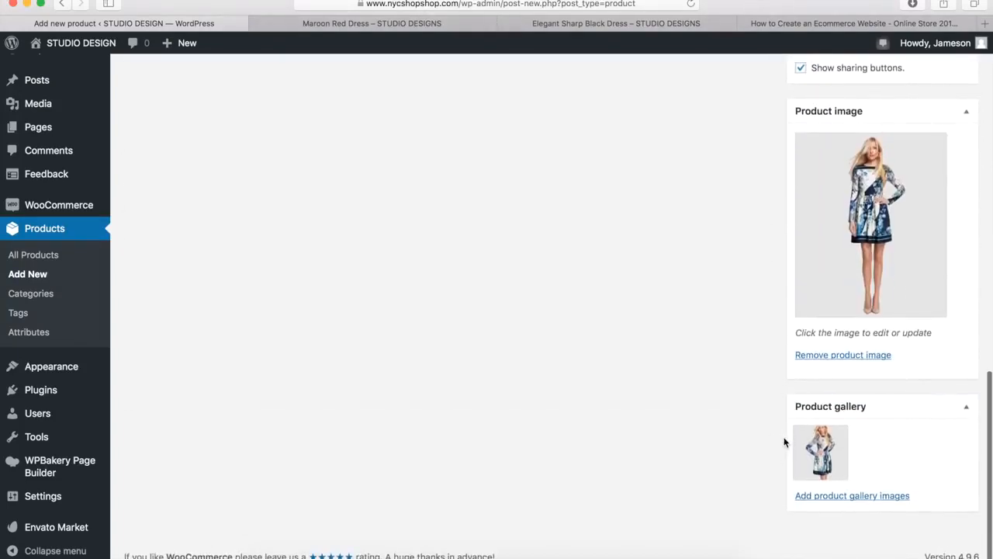
Set the Summer Floral Dress's product type to Variable product
{"action": "scroll", "coordinate": [491, 439], "scroll_direction": "up", "scroll_amount": 12}
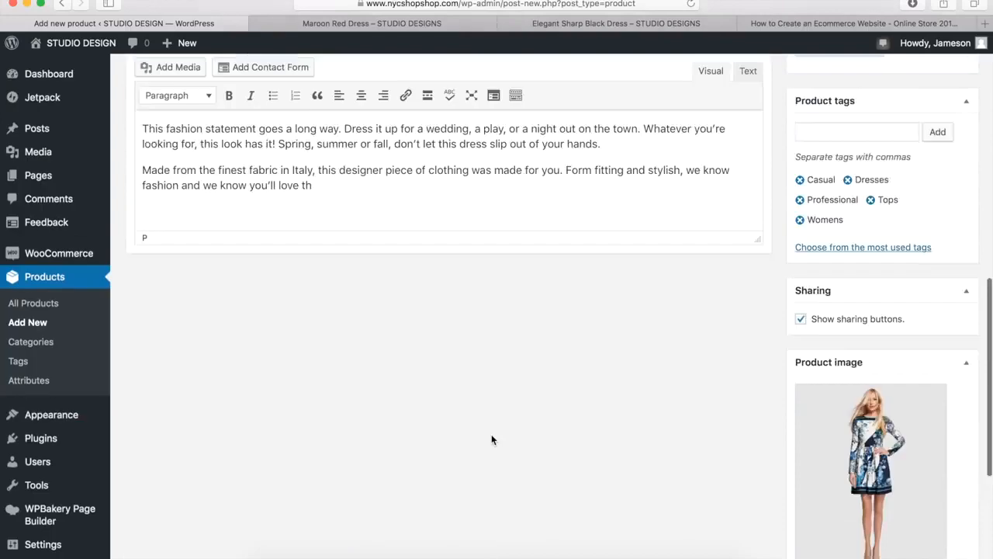
{"action": "scroll", "coordinate": [492, 434], "scroll_direction": "up", "scroll_amount": 4}
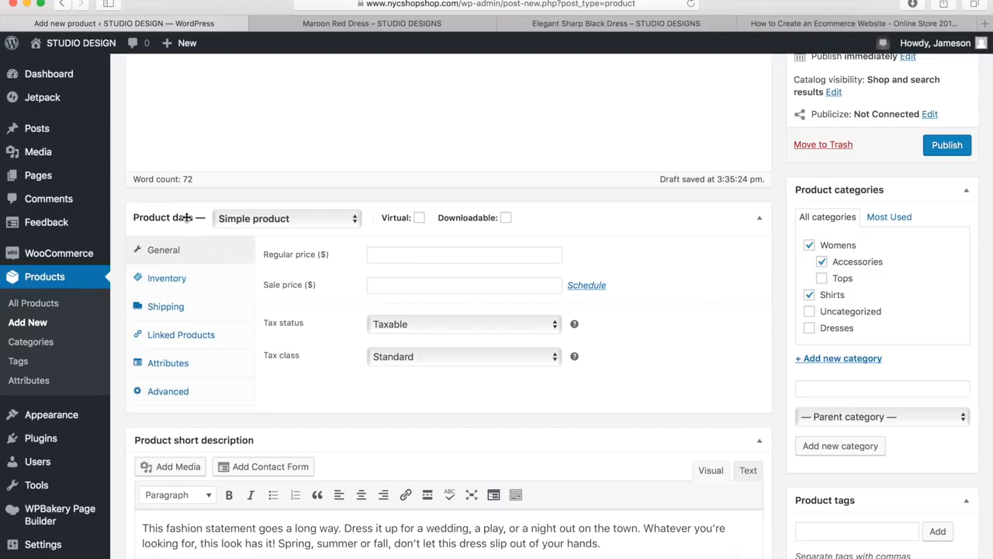
{"action": "left_click", "coordinate": [269, 223]}
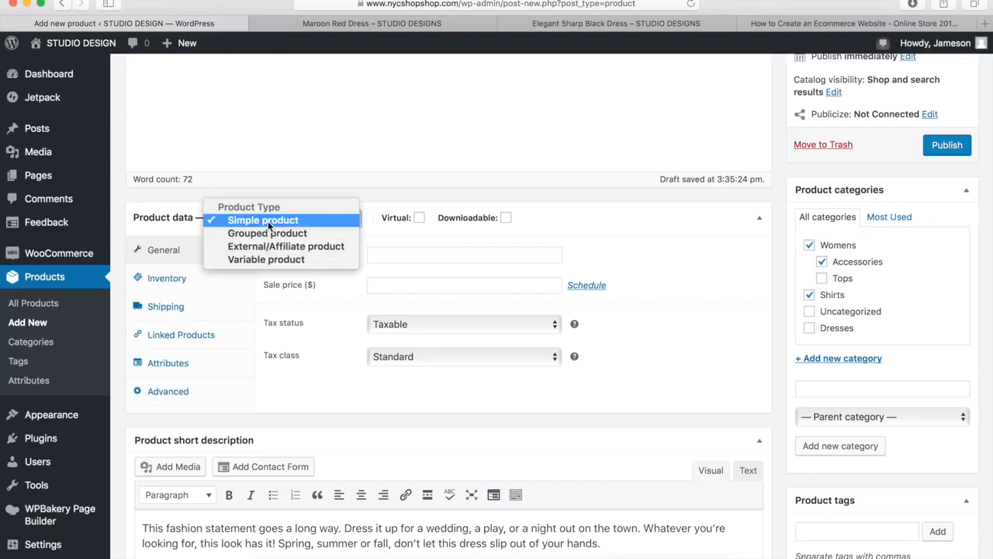
{"action": "left_click", "coordinate": [265, 261]}
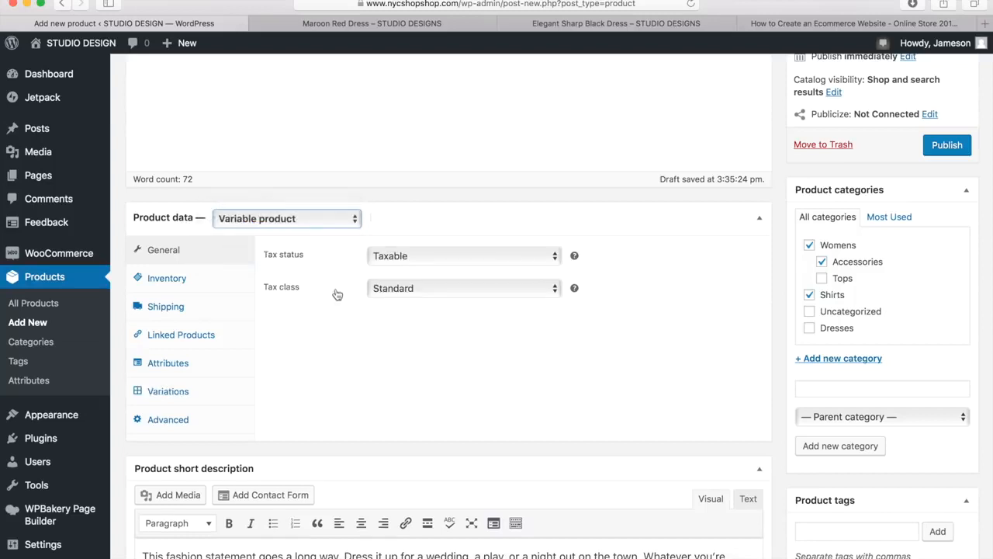
Review the product's inventory, shipping and linked products settings, leaving stock management disabled
{"action": "left_click", "coordinate": [159, 287]}
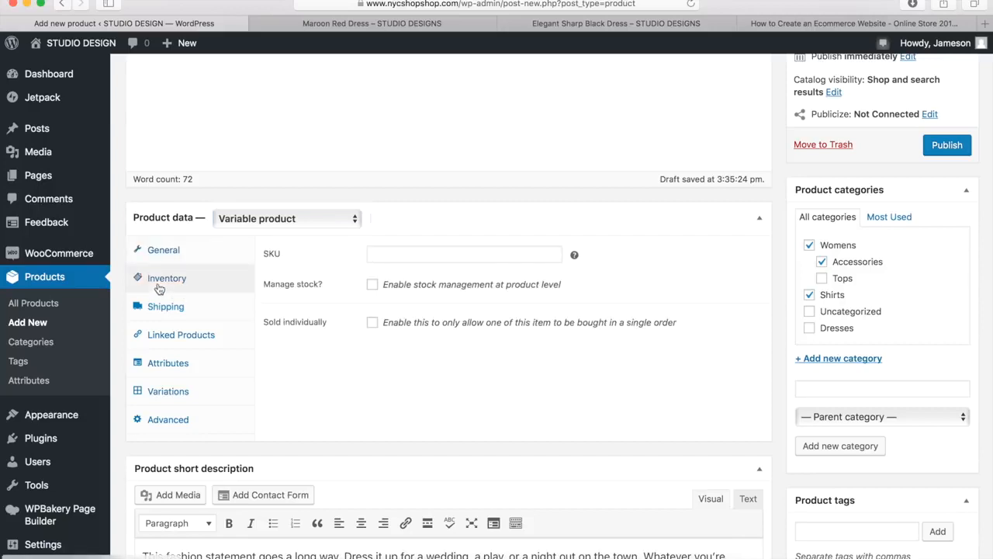
{"action": "left_click", "coordinate": [371, 286]}
{"action": "left_click", "coordinate": [372, 285]}
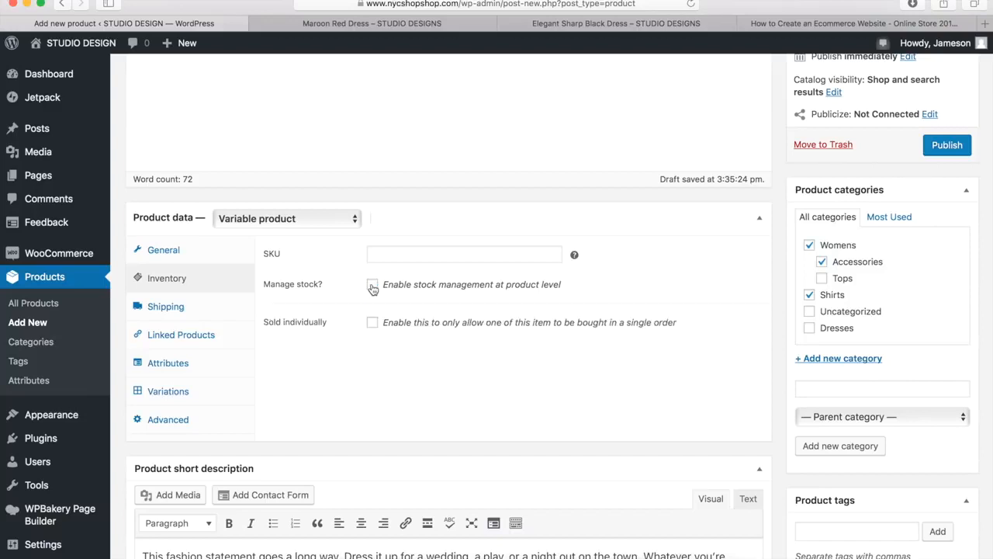
{"action": "left_click", "coordinate": [174, 313]}
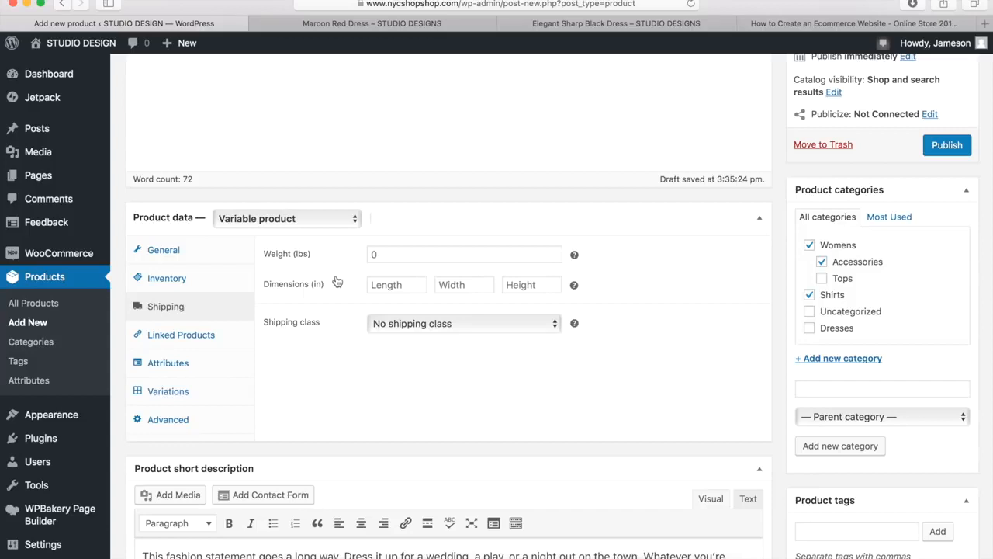
{"action": "left_click", "coordinate": [187, 341]}
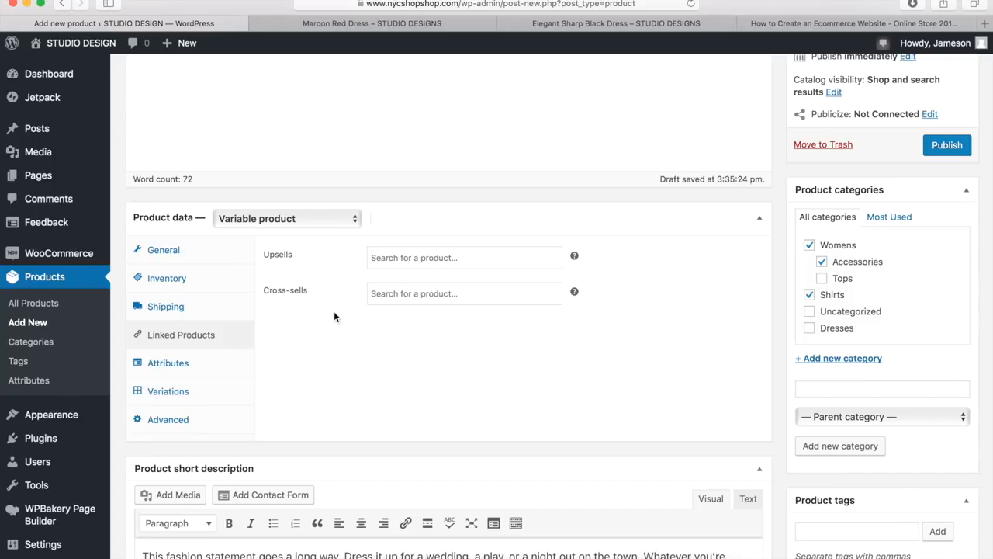
Add a custom Size attribute with the values Small|Medium|Large, enable it for variations, and save the attributes
{"action": "left_click", "coordinate": [171, 369]}
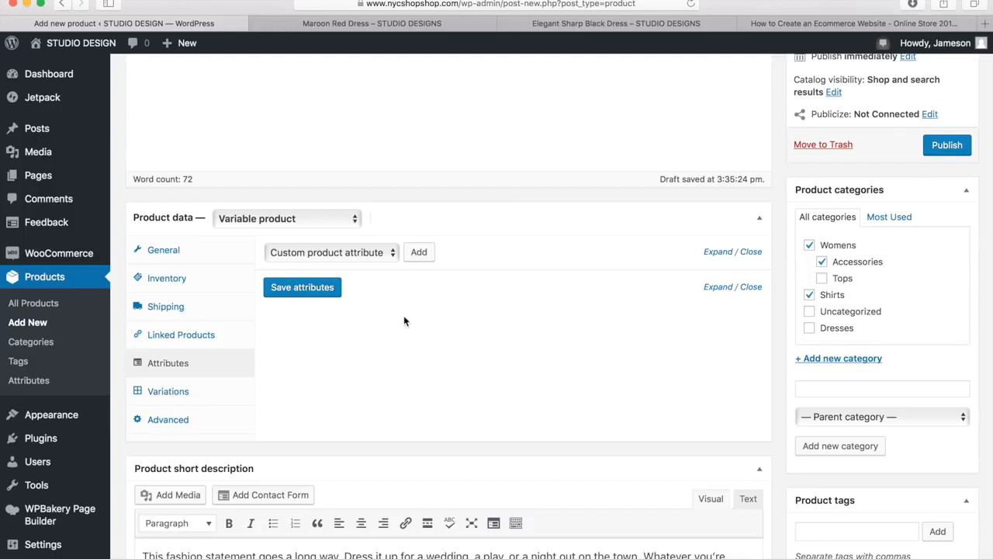
{"action": "left_click", "coordinate": [418, 254]}
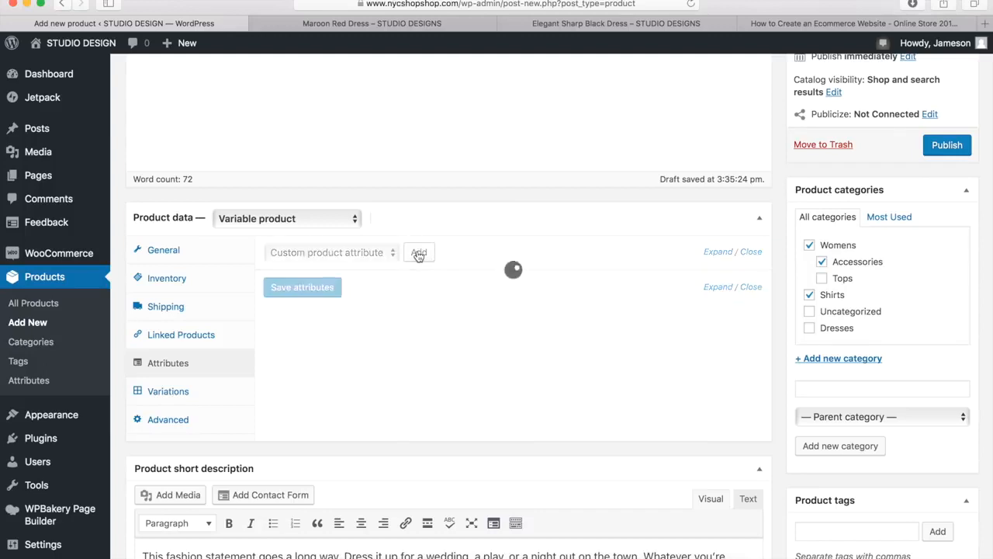
{"action": "left_click", "coordinate": [334, 335]}
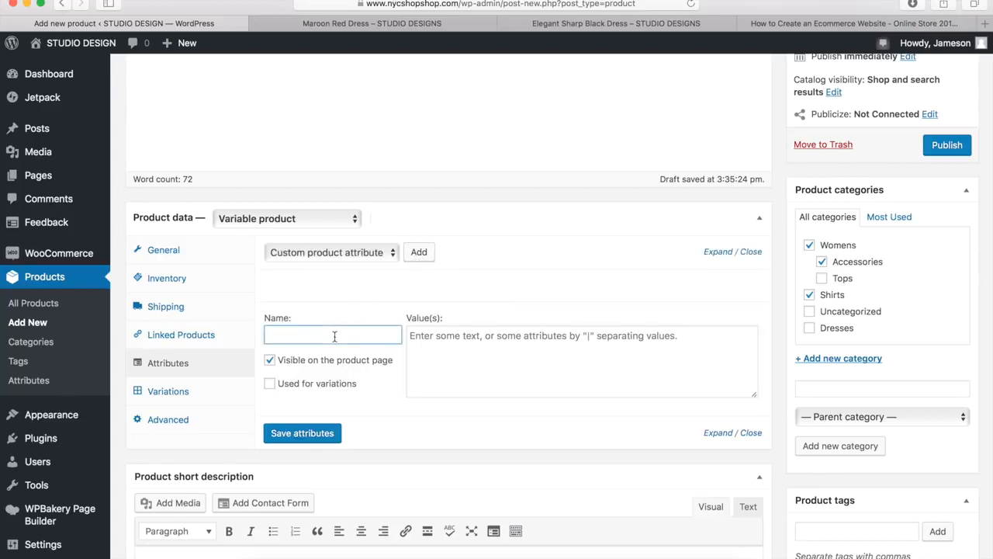
{"action": "type", "text": "Size"}
{"action": "key", "text": "Tab"}
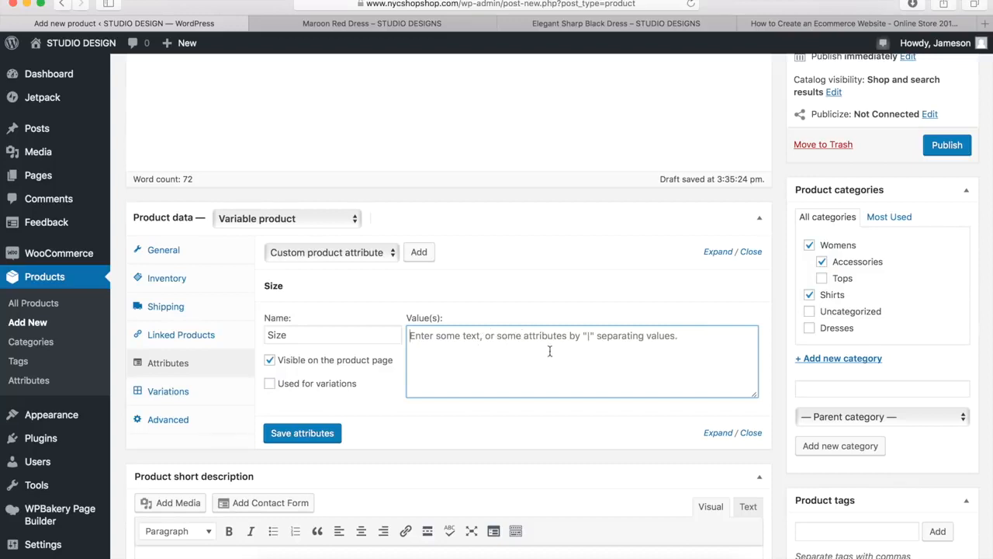
{"action": "type", "text": "Small"}
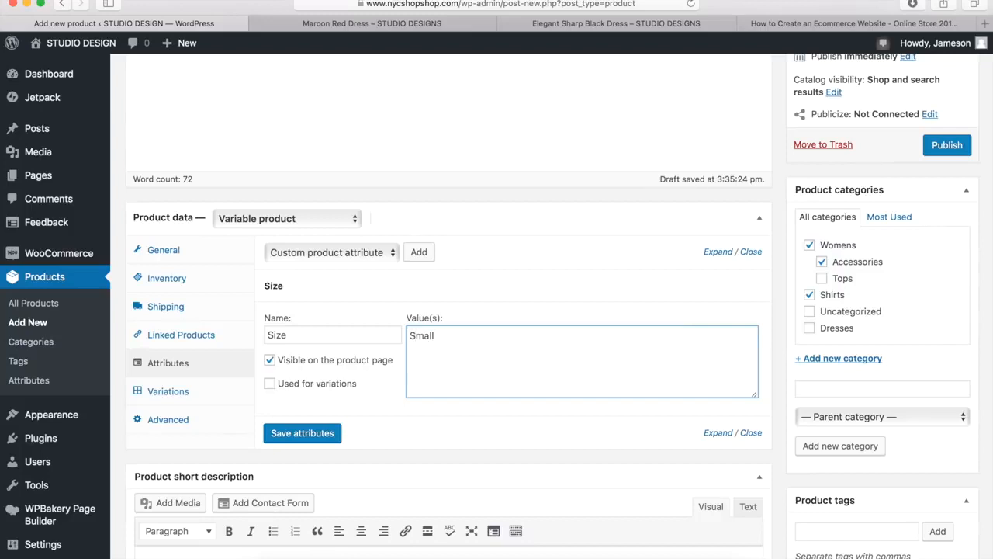
{"action": "type", "text": "|Medium|Large"}
{"action": "left_click", "coordinate": [269, 385]}
{"action": "left_click", "coordinate": [298, 434]}
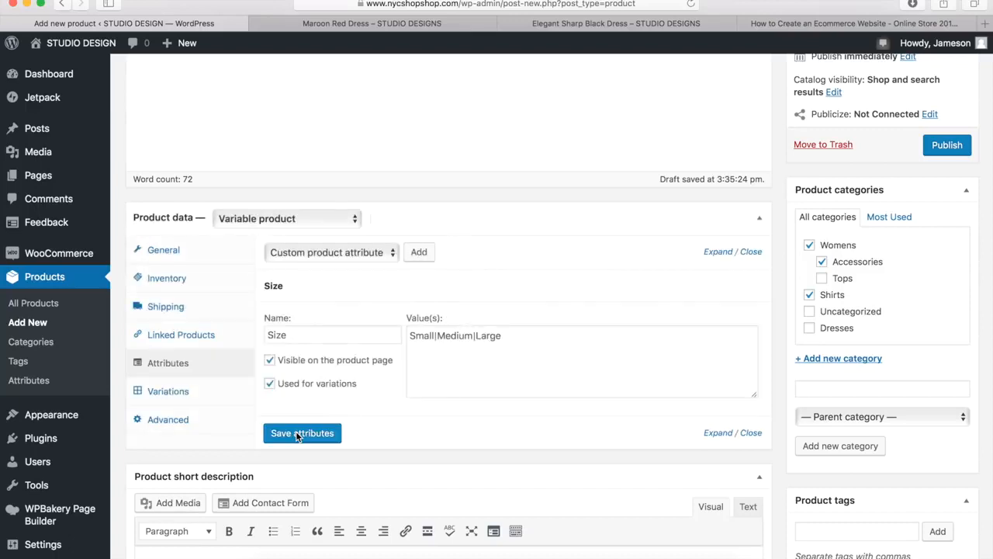
Add a second custom attribute, Color, with the values Green|Blue, enable it for variations, and save the attributes
{"action": "left_click", "coordinate": [420, 256]}
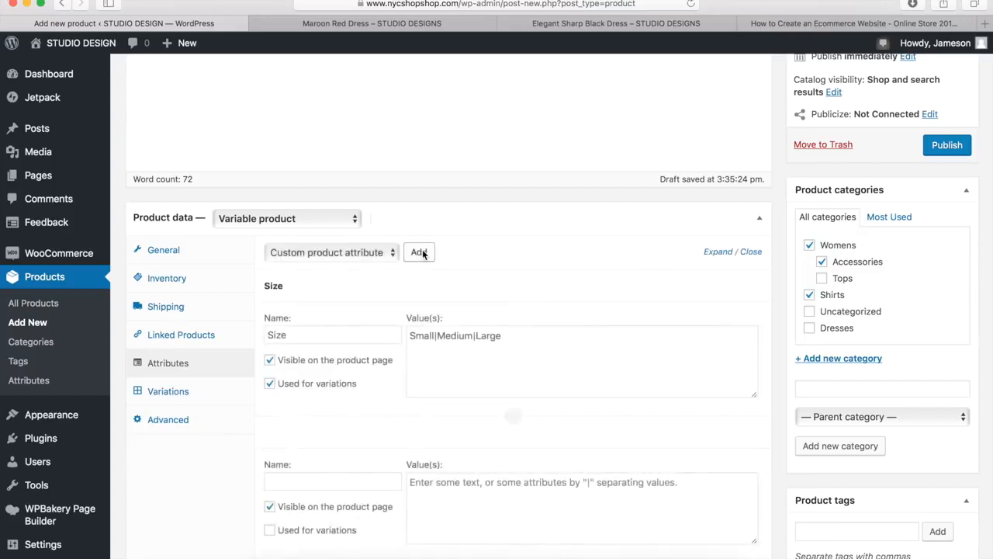
{"action": "scroll", "coordinate": [365, 411], "scroll_direction": "down", "scroll_amount": 3}
{"action": "left_click", "coordinate": [318, 365]}
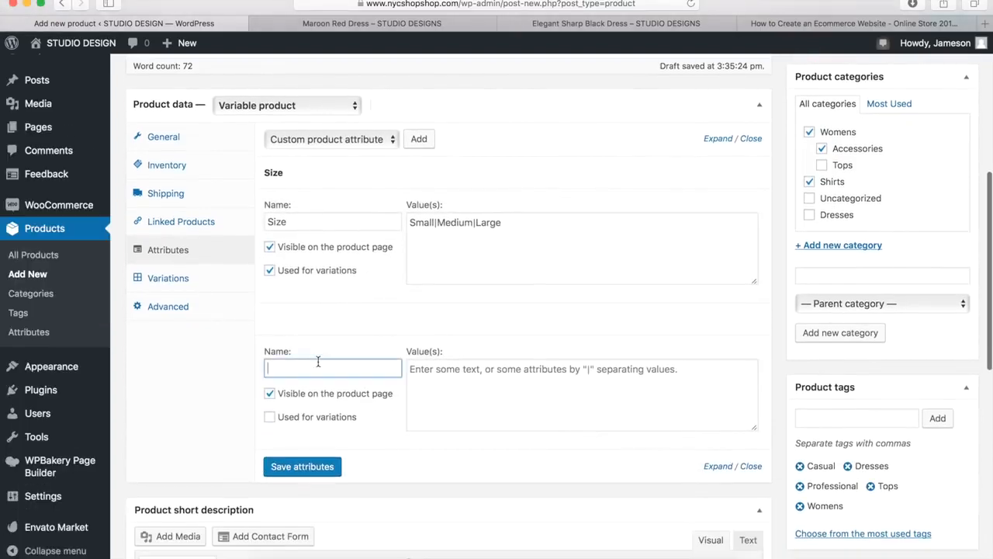
{"action": "type", "text": "Color"}
{"action": "left_click", "coordinate": [416, 380]}
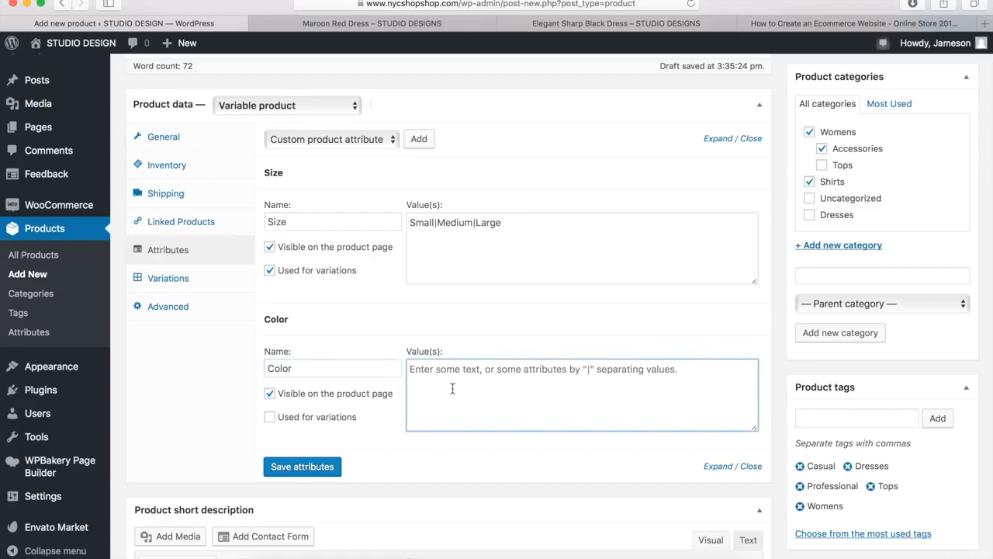
{"action": "type", "text": "Green|Blue"}
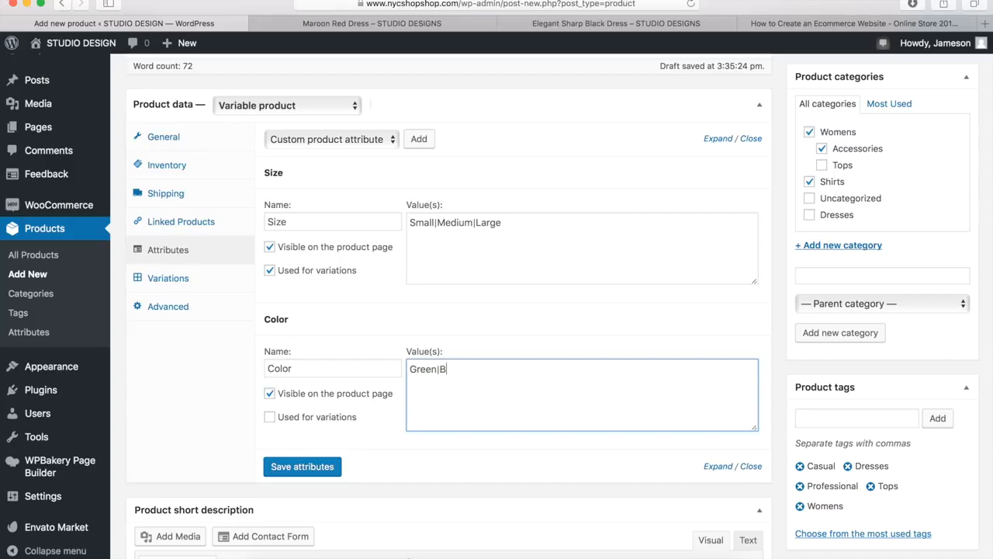
{"action": "left_click", "coordinate": [270, 418]}
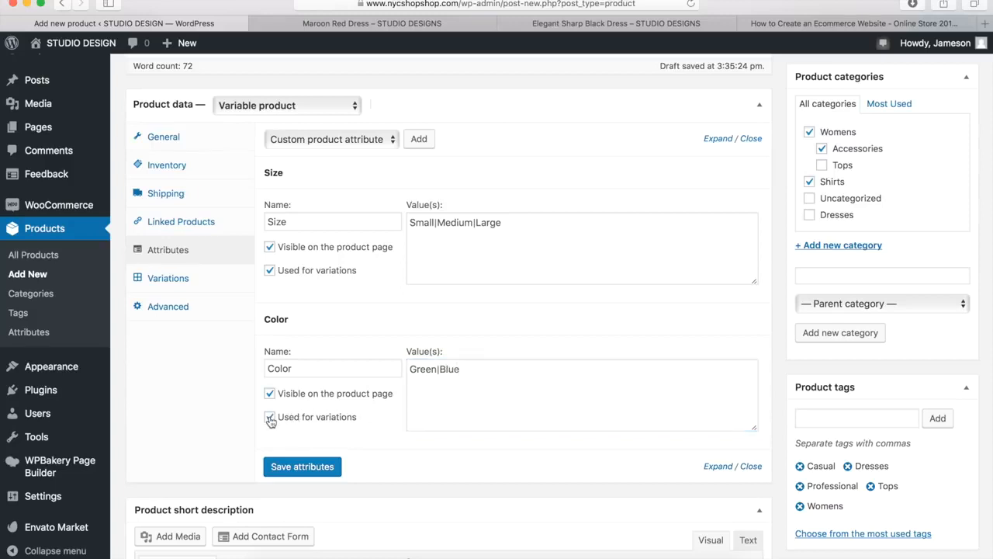
{"action": "left_click", "coordinate": [294, 470]}
Add two blank variations to the Summer Floral Dress
{"action": "left_click", "coordinate": [161, 280]}
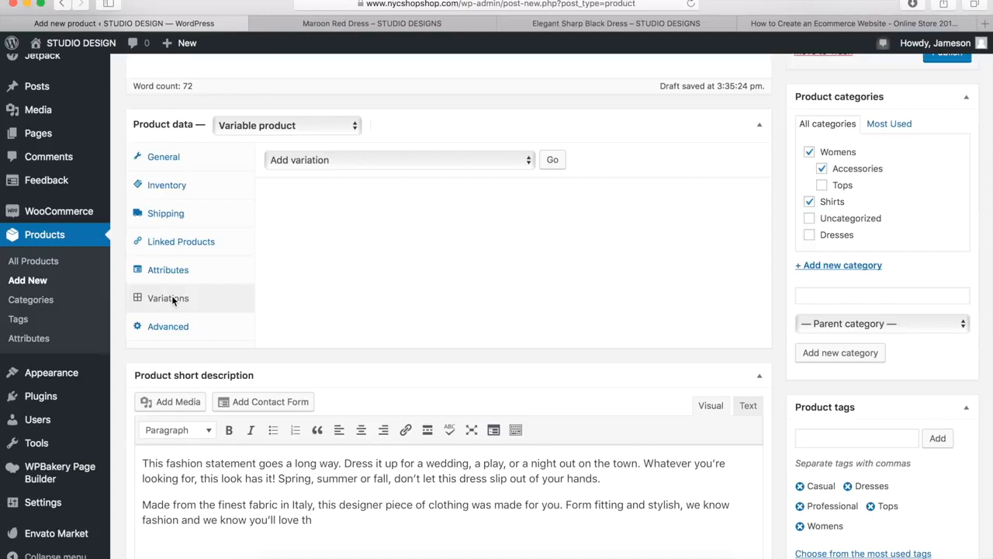
{"action": "left_click", "coordinate": [405, 159]}
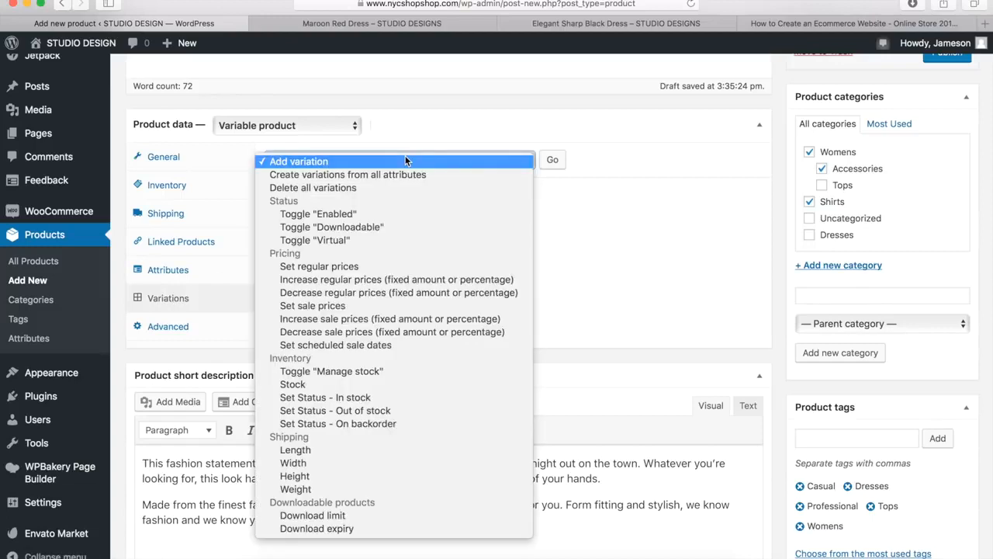
{"action": "left_click", "coordinate": [296, 162]}
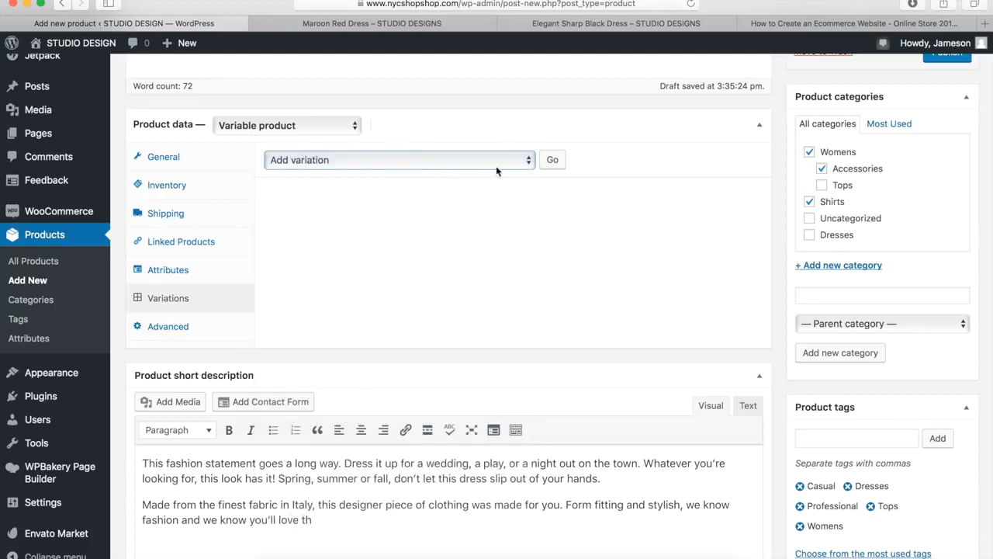
{"action": "left_click", "coordinate": [553, 162]}
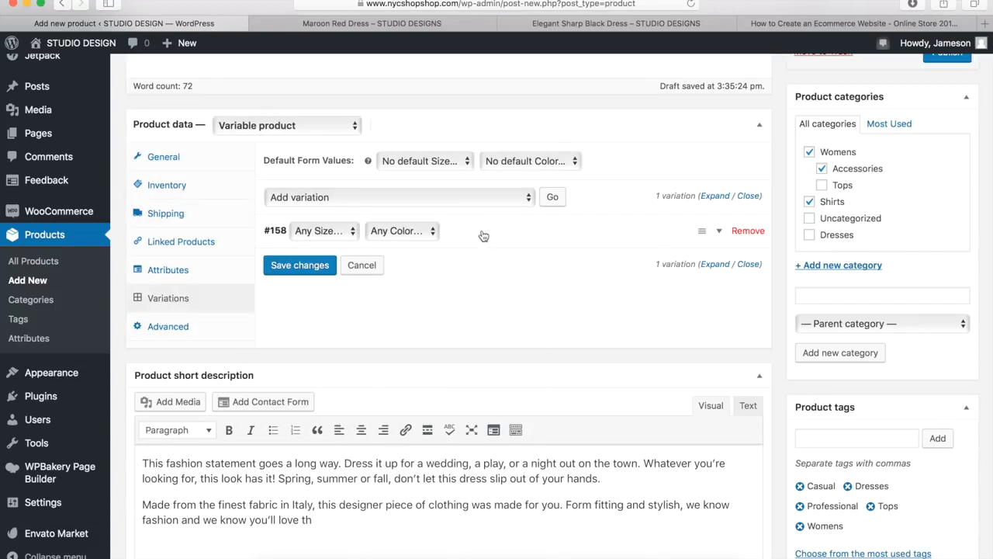
{"action": "left_click", "coordinate": [553, 199]}
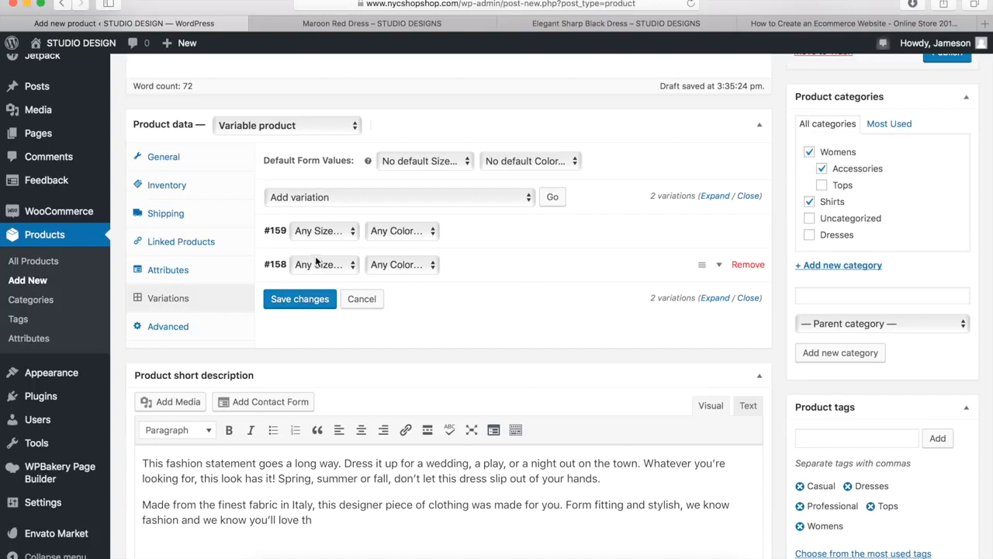
Assign the color Green to the first listed variation and Blue to the second, leaving both at any size
{"action": "left_click", "coordinate": [402, 230]}
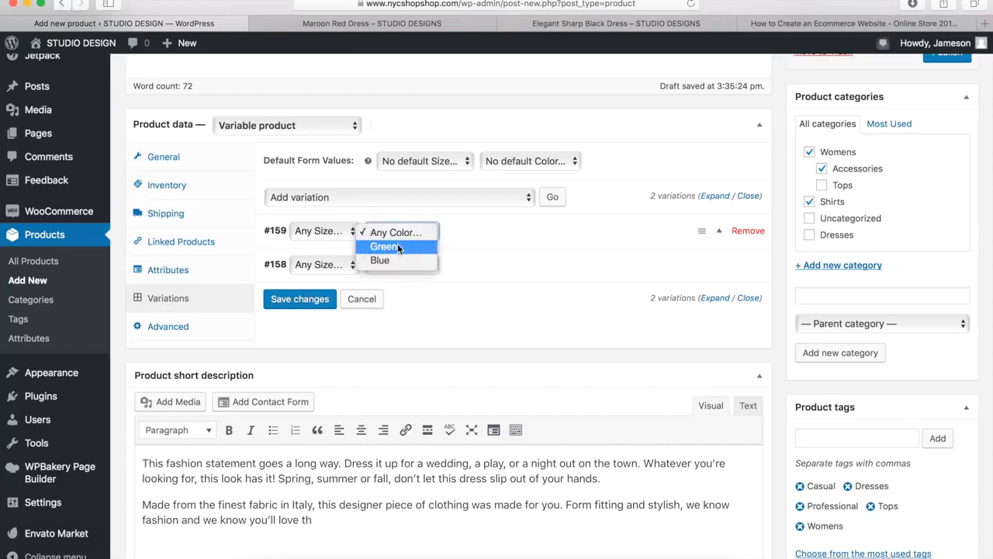
{"action": "left_click", "coordinate": [395, 246]}
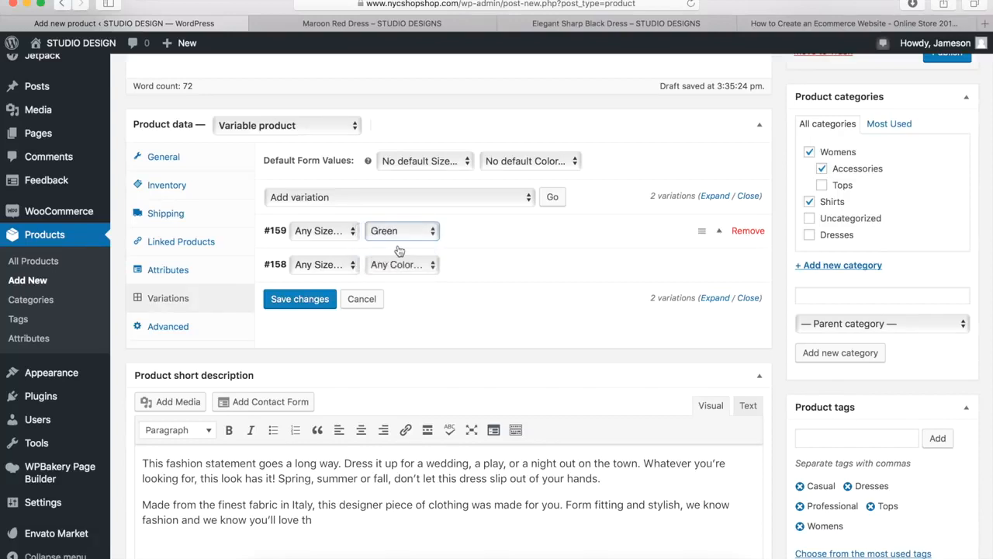
{"action": "left_click", "coordinate": [415, 265]}
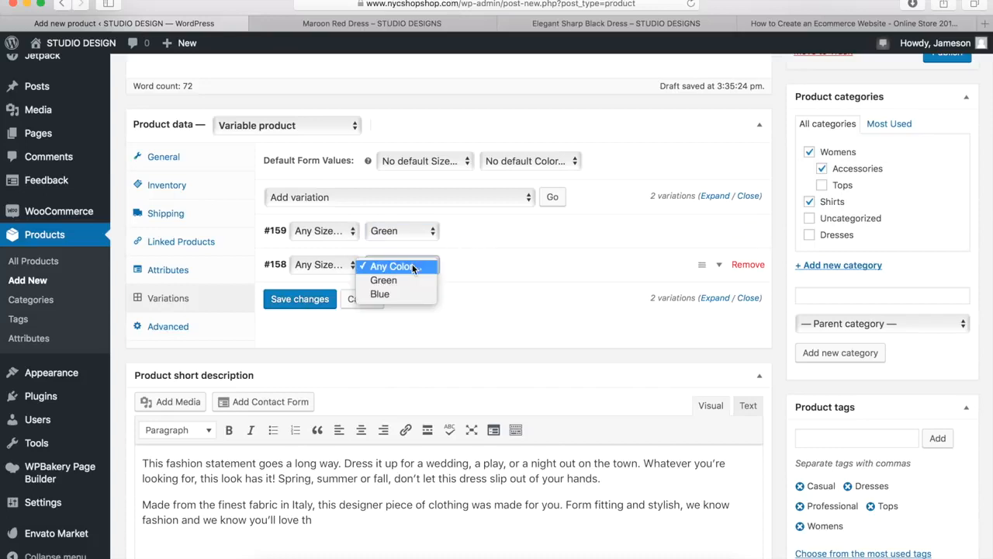
{"action": "left_click", "coordinate": [400, 293]}
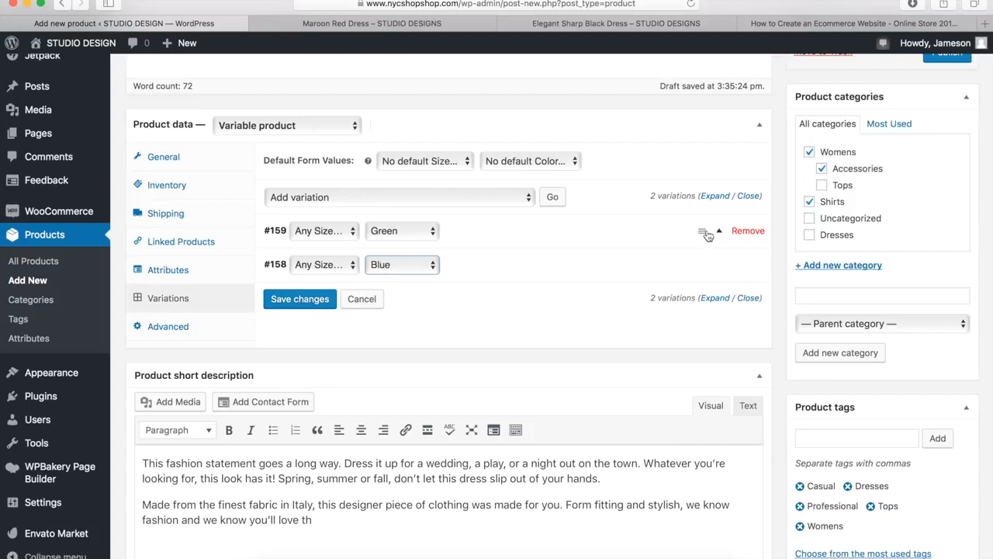
Set the Green variation's regular price to 79.95
{"action": "left_click", "coordinate": [717, 233]}
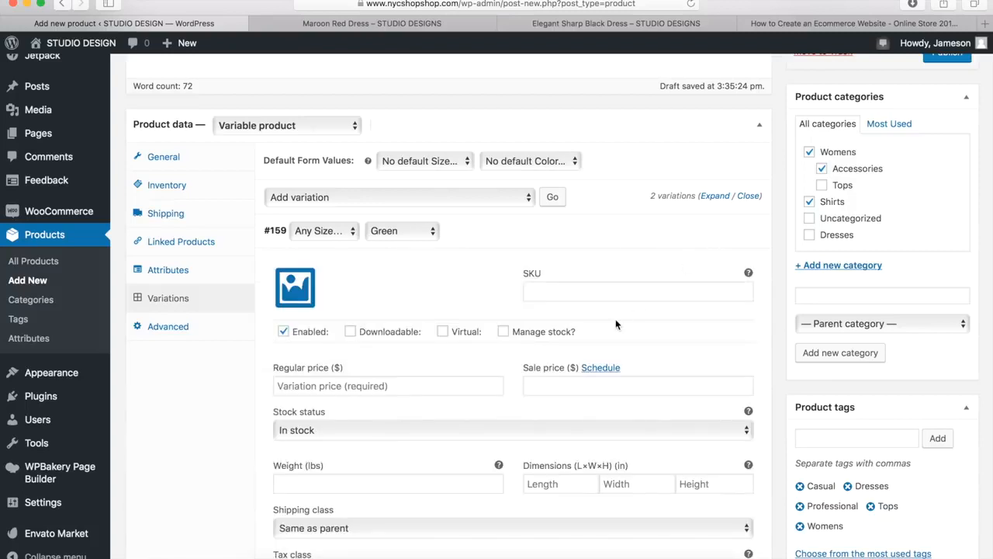
{"action": "left_click", "coordinate": [423, 381]}
{"action": "type", "text": "79.95"}
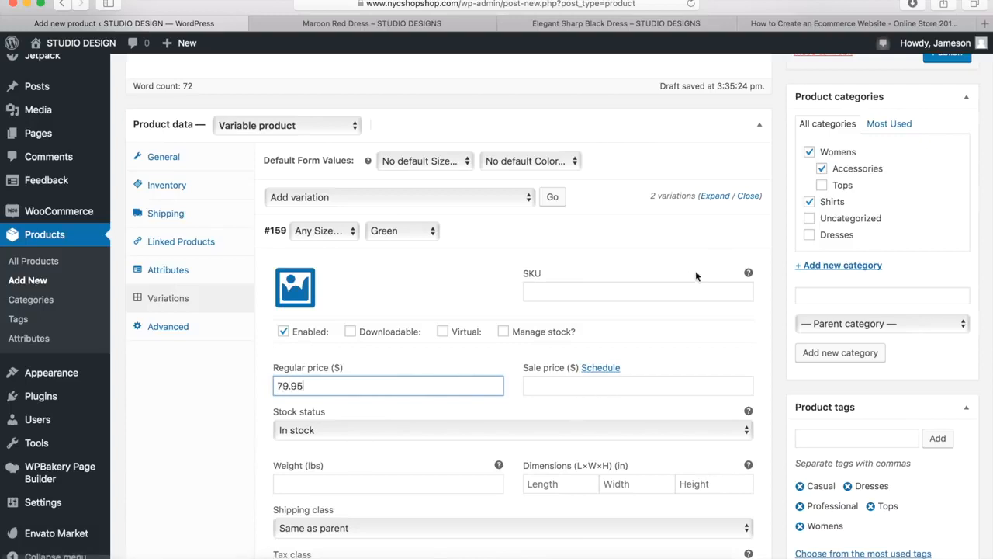
{"action": "left_click", "coordinate": [713, 234]}
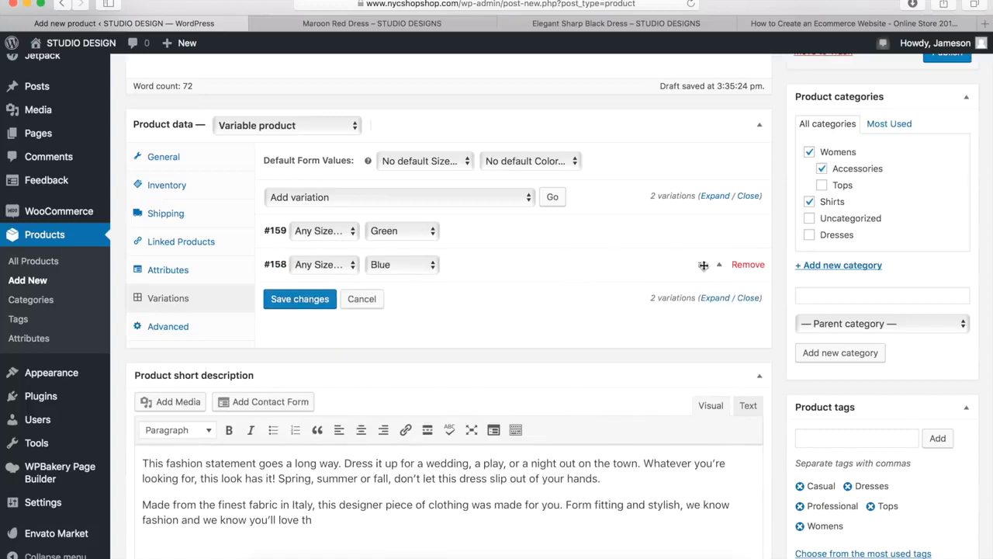
Set the Blue variation's regular price to 109.95 and save the variation changes
{"action": "left_click", "coordinate": [720, 267]}
{"action": "scroll", "coordinate": [456, 282], "scroll_direction": "down", "scroll_amount": 3}
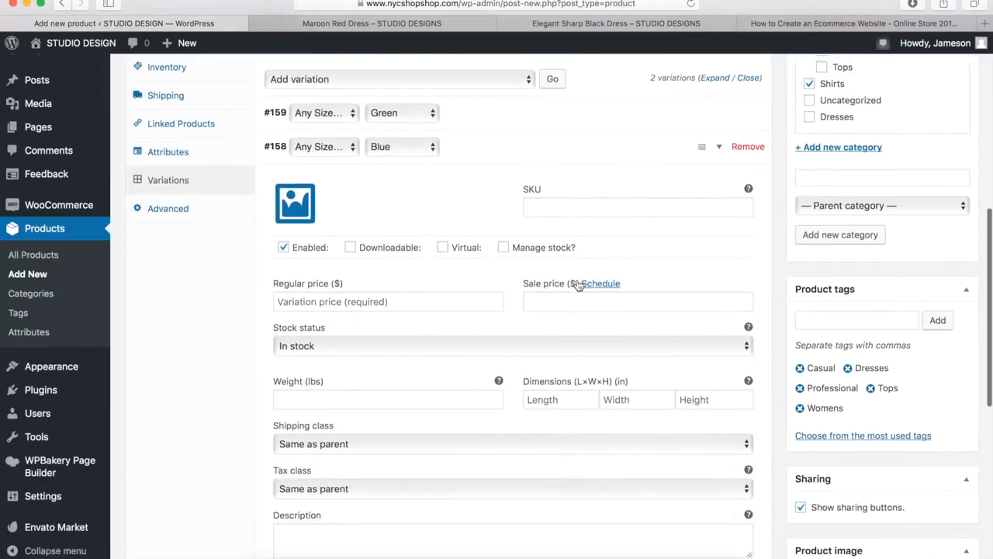
{"action": "left_click", "coordinate": [419, 297]}
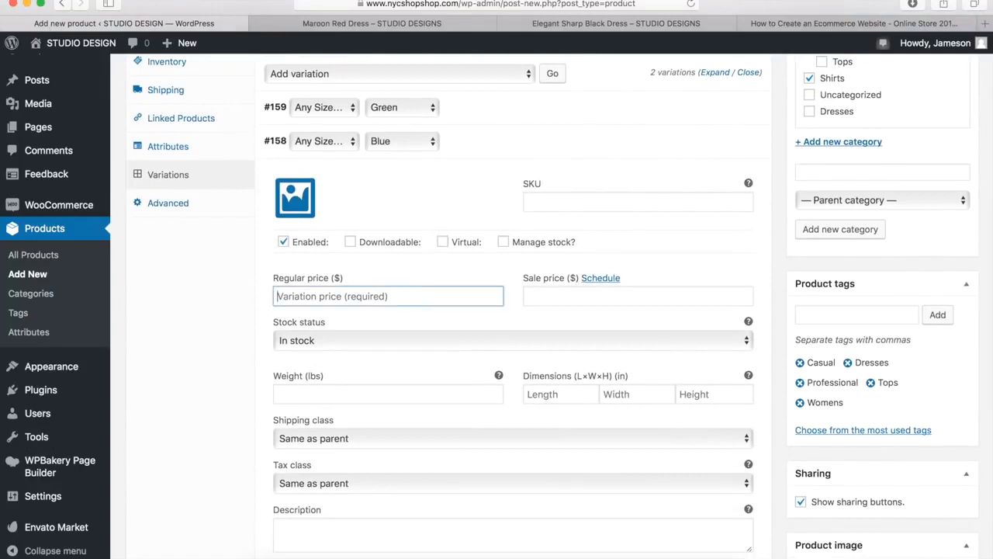
{"action": "type", "text": "109.95"}
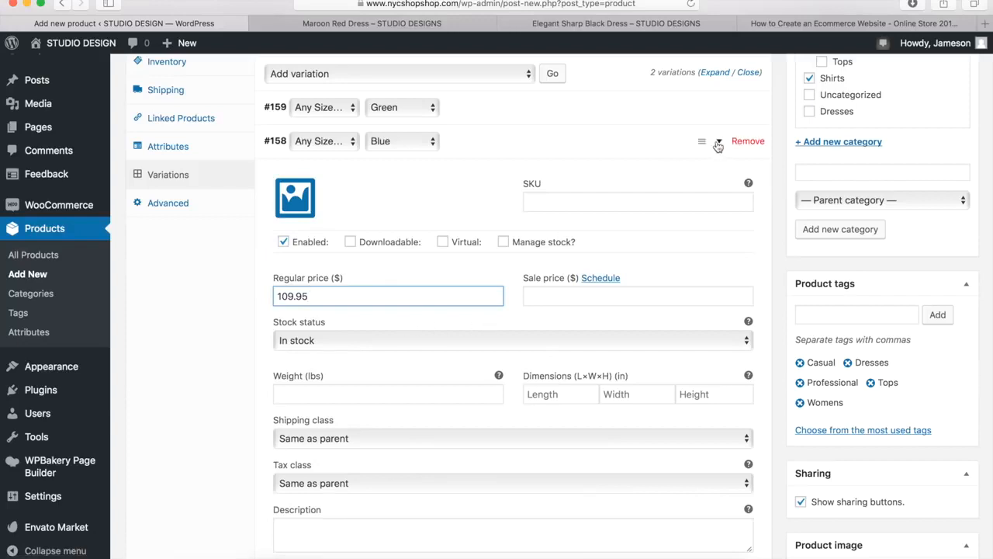
{"action": "left_click", "coordinate": [718, 143]}
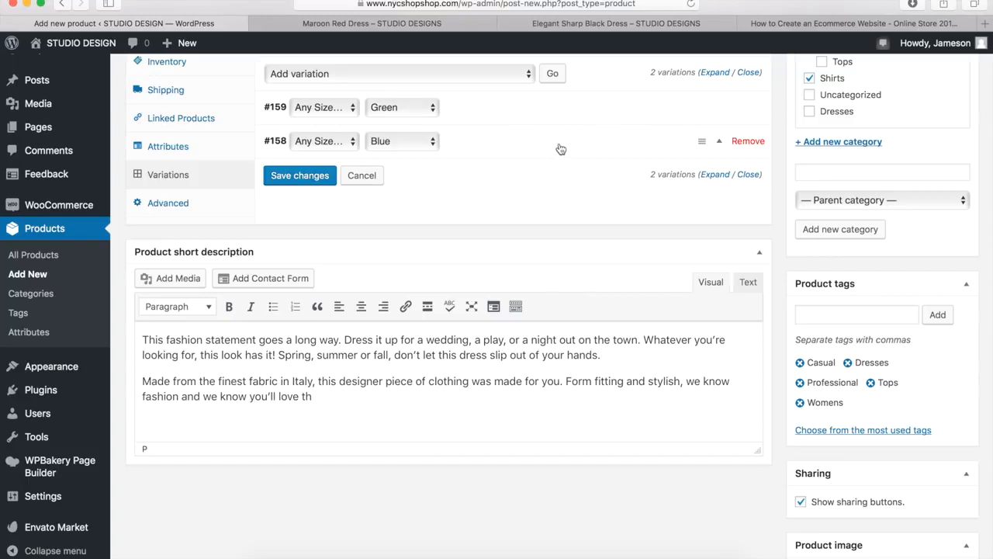
{"action": "left_click", "coordinate": [298, 178]}
{"action": "left_click", "coordinate": [301, 177]}
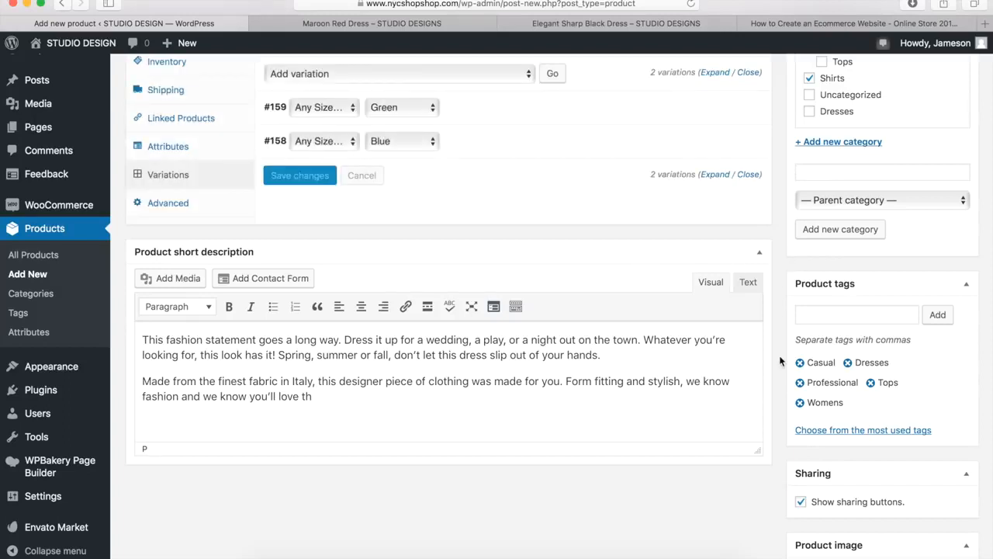
Mark the Summer Floral Dress as a featured product in its catalog visibility settings and publish it
{"action": "scroll", "coordinate": [780, 361], "scroll_direction": "up", "scroll_amount": 4}
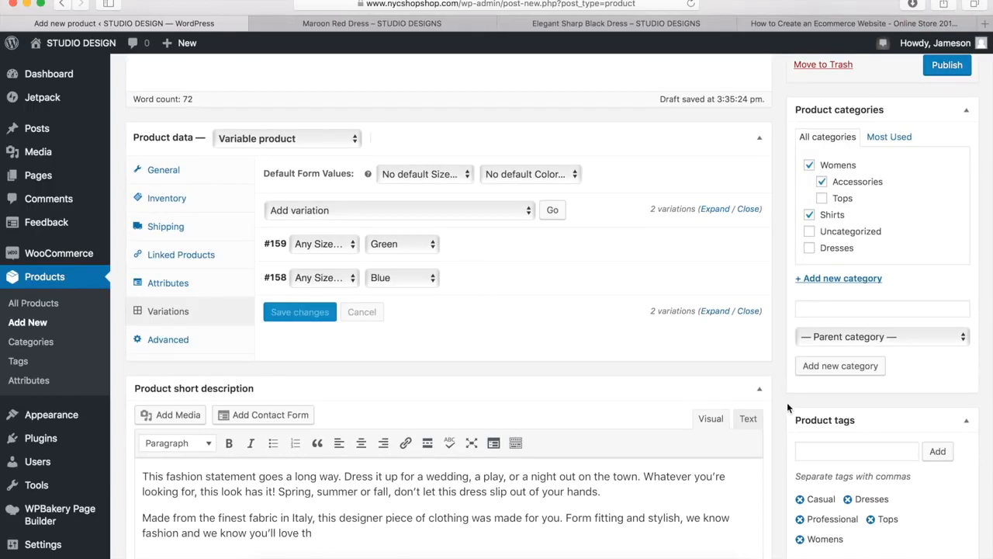
{"action": "scroll", "coordinate": [782, 387], "scroll_direction": "up", "scroll_amount": 5}
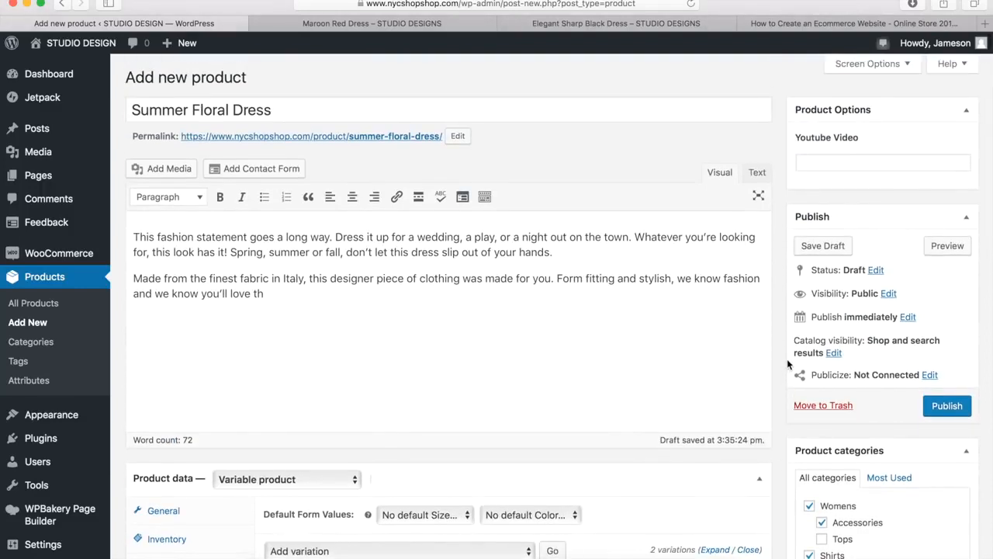
{"action": "left_click", "coordinate": [834, 353]}
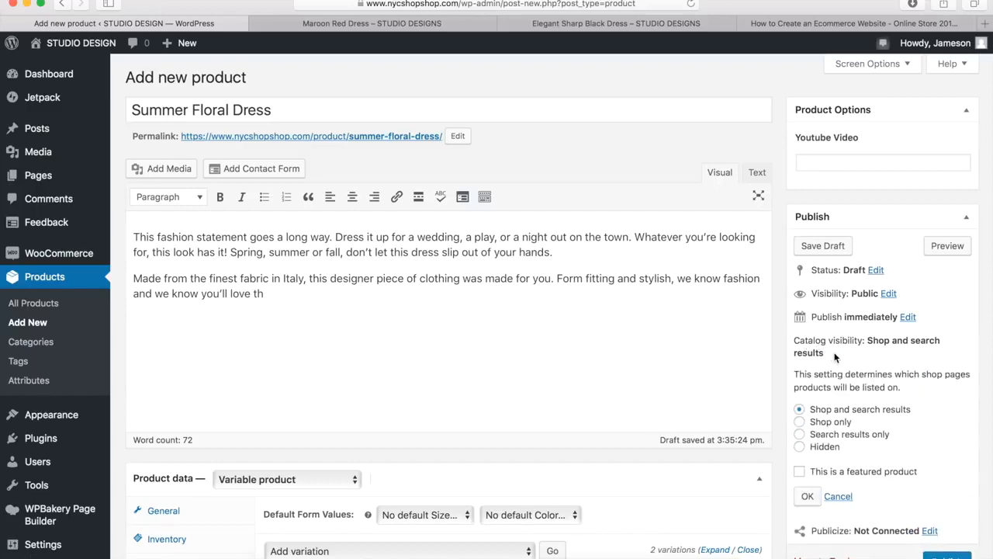
{"action": "left_click", "coordinate": [800, 472]}
{"action": "left_click", "coordinate": [808, 496]}
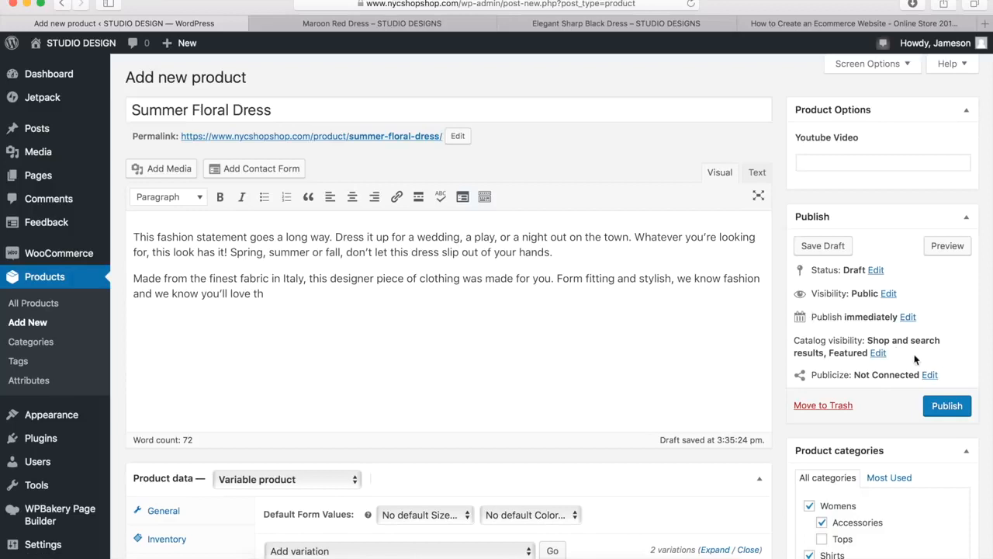
{"action": "left_click", "coordinate": [941, 407]}
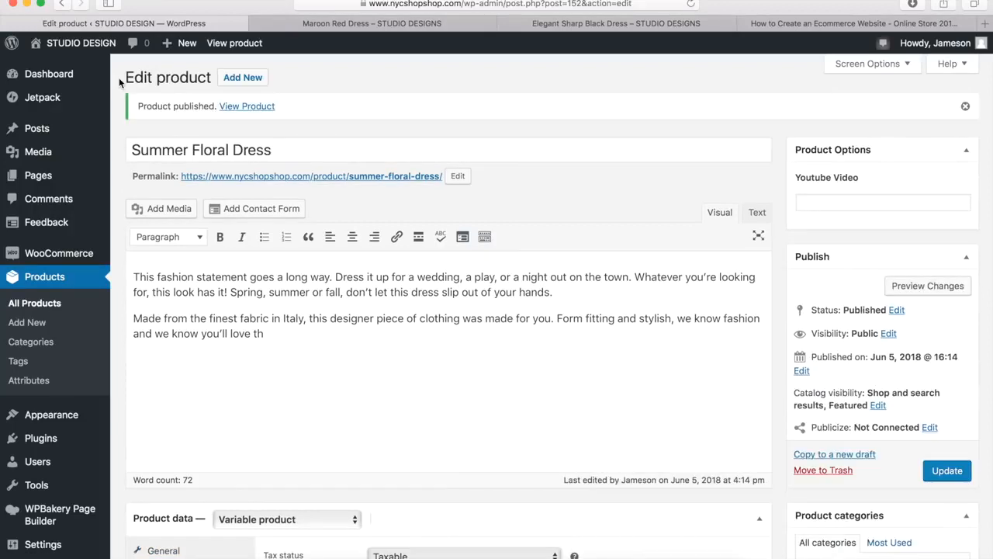
View the published dress page, check the price for size Medium in Green and in Blue, and clear the selections
{"action": "left_click", "coordinate": [246, 107]}
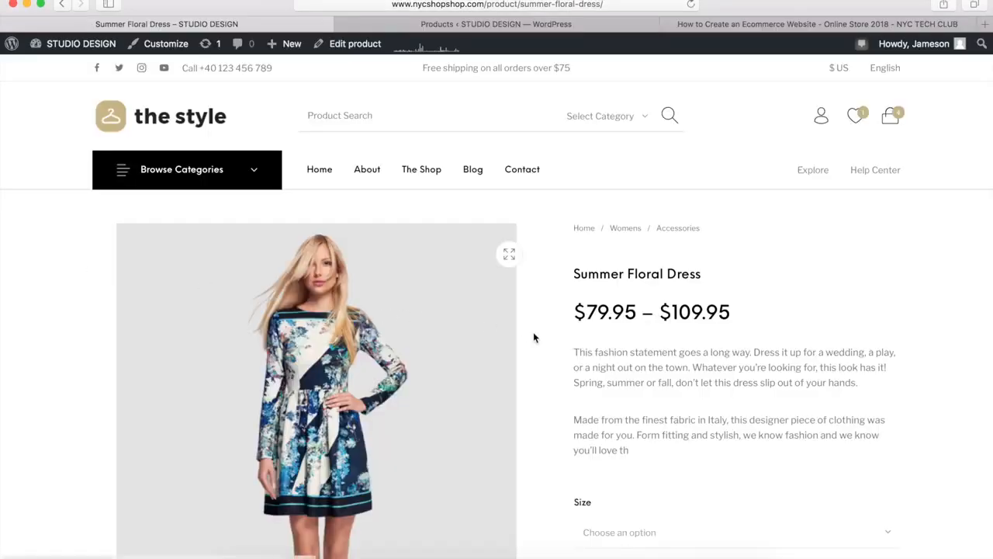
{"action": "scroll", "coordinate": [534, 337], "scroll_direction": "down", "scroll_amount": 4}
{"action": "left_click", "coordinate": [613, 385]}
{"action": "left_click", "coordinate": [614, 337]}
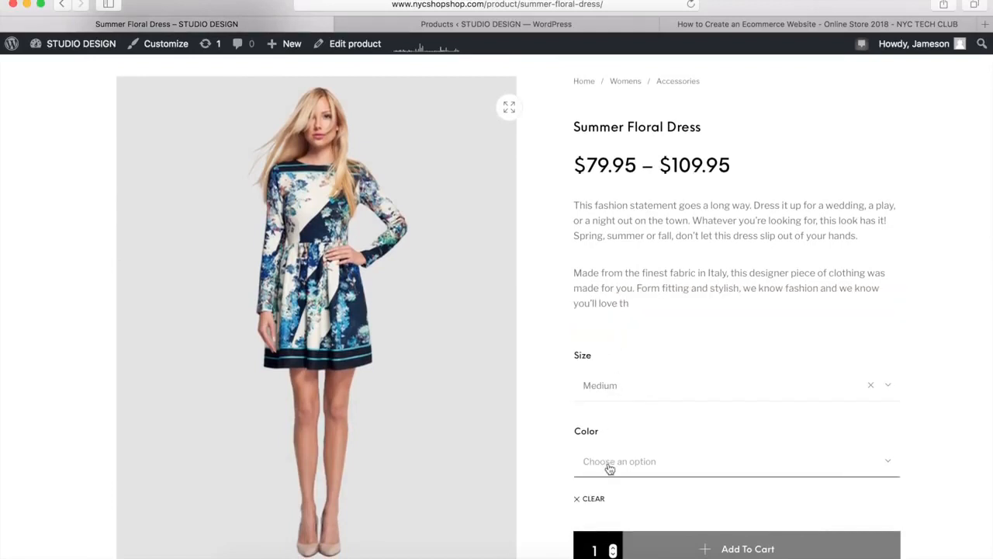
{"action": "left_click", "coordinate": [610, 466]}
{"action": "left_click", "coordinate": [604, 406]}
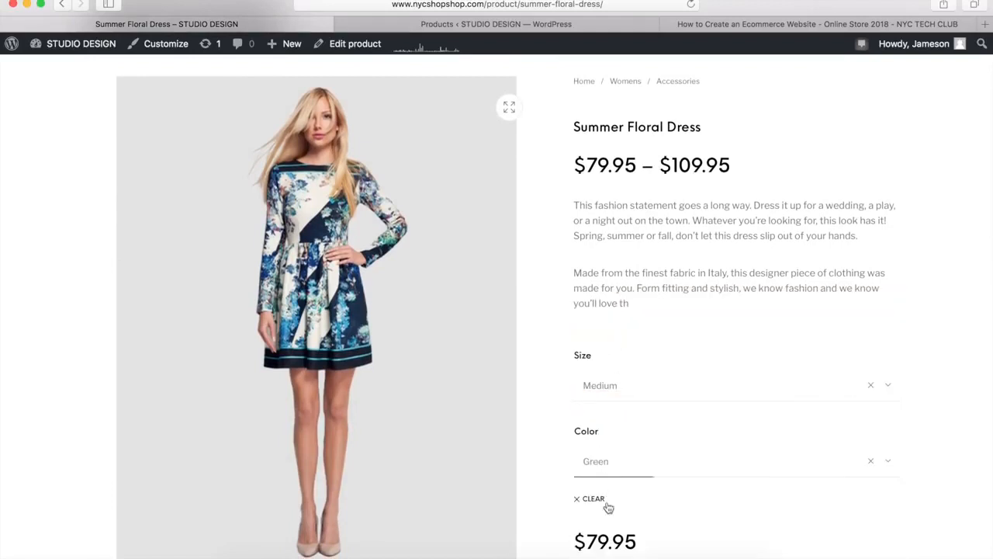
{"action": "left_click", "coordinate": [618, 462]}
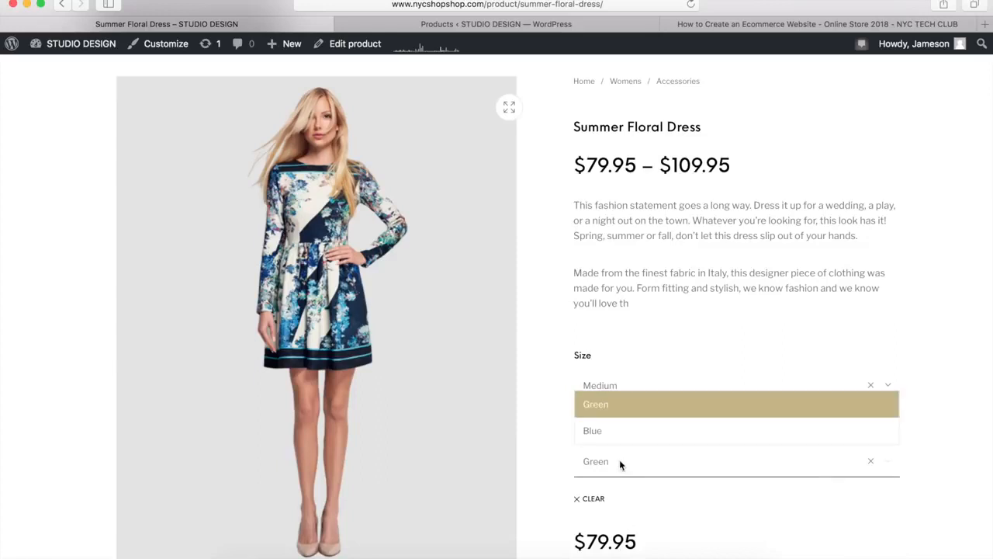
{"action": "left_click", "coordinate": [619, 432]}
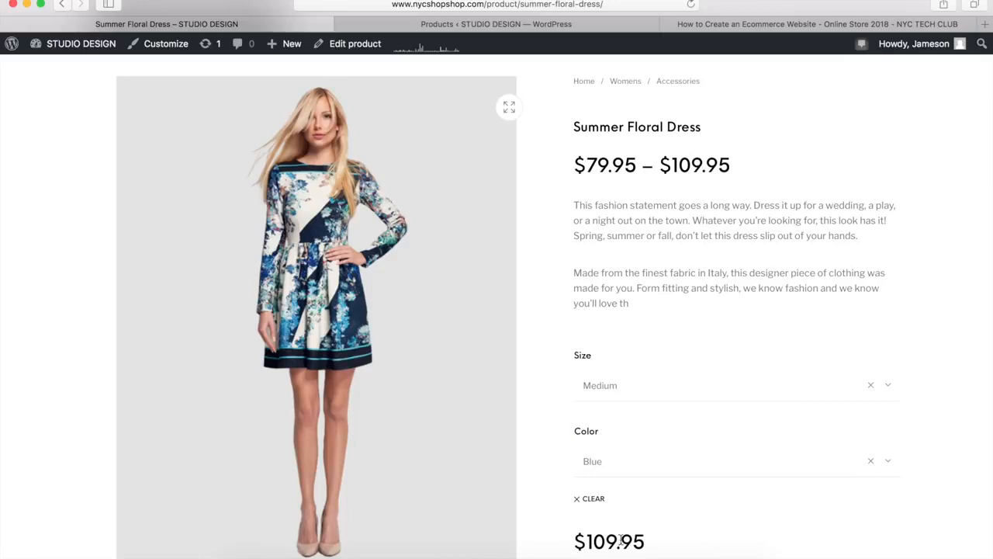
{"action": "left_click", "coordinate": [588, 500]}
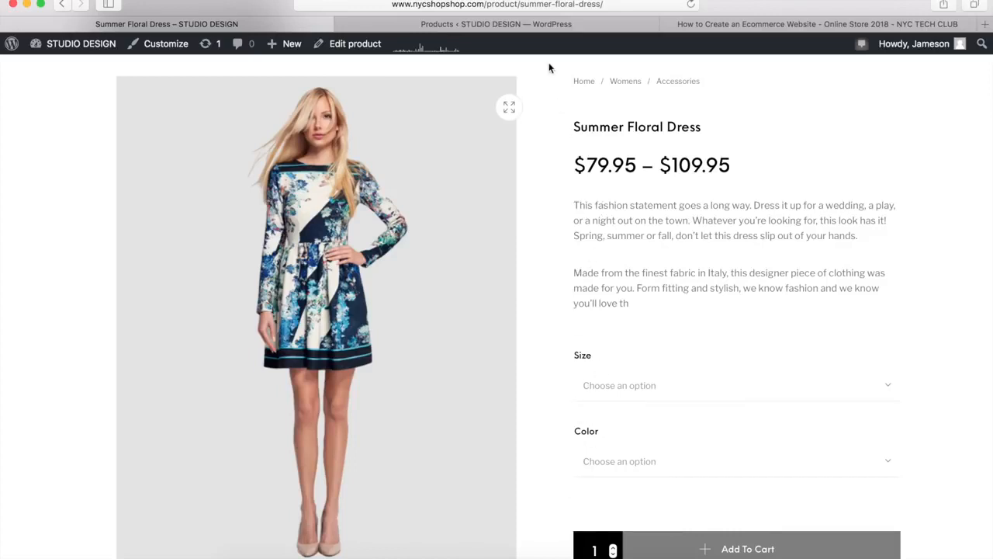
Add a global product attribute named New Colors with the slug "new colors" and custom ordering in the store's admin
{"action": "left_click", "coordinate": [479, 26]}
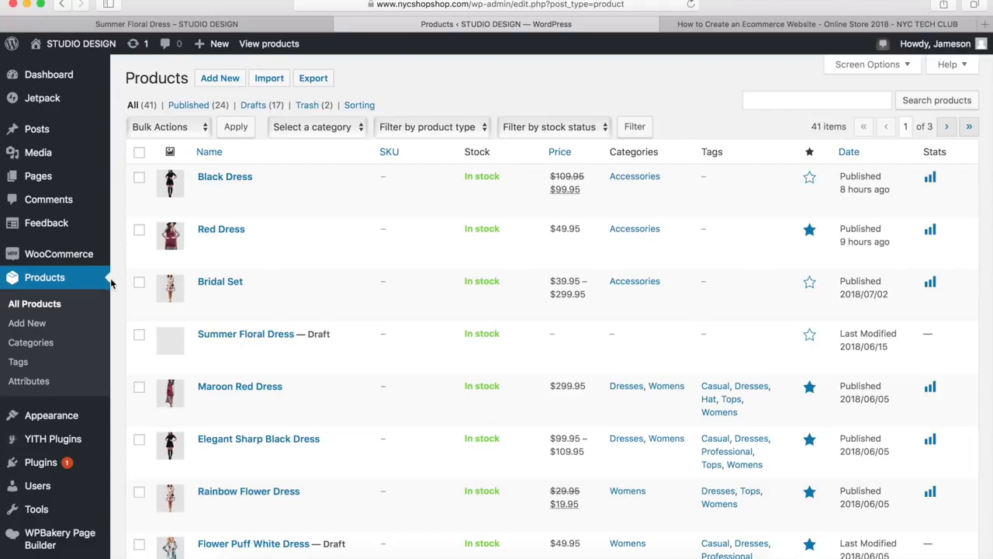
{"action": "left_click", "coordinate": [29, 381]}
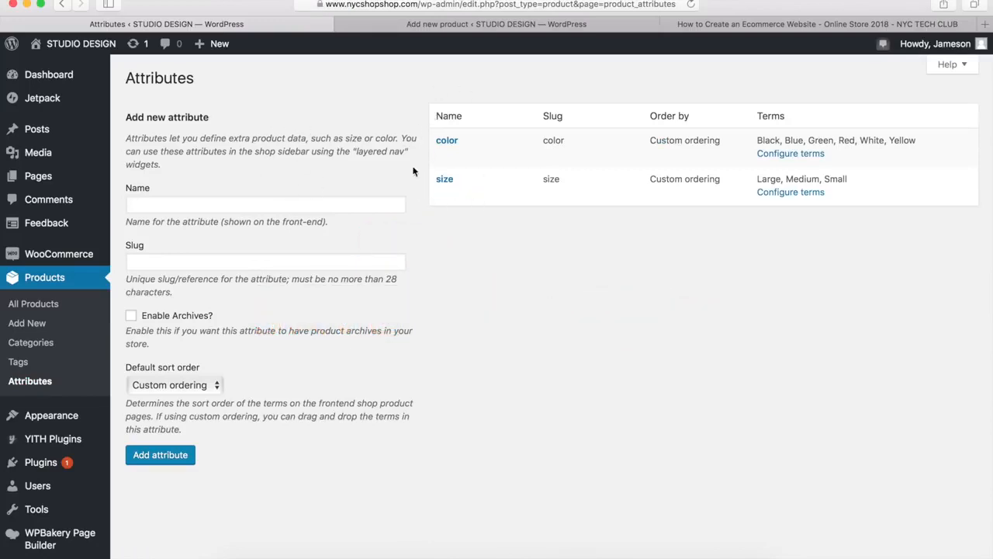
{"action": "left_click", "coordinate": [178, 207]}
{"action": "type", "text": "New Colors"}
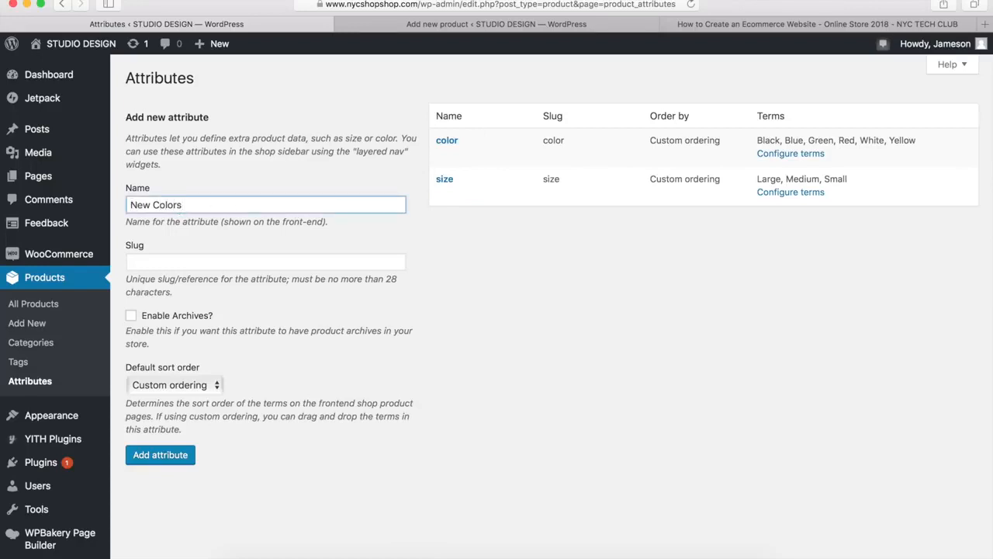
{"action": "key", "text": "Tab"}
{"action": "type", "text": "new color"}
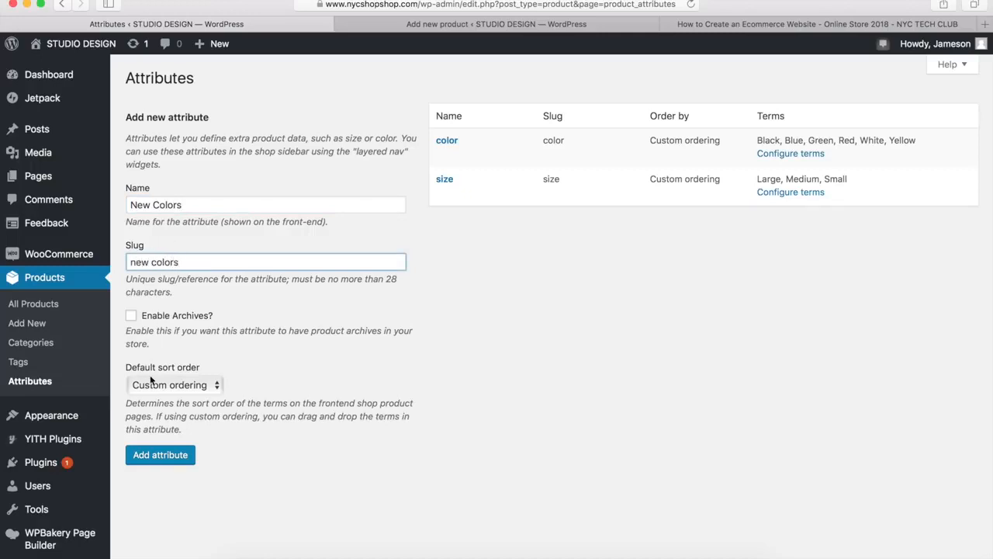
{"action": "left_click", "coordinate": [156, 458]}
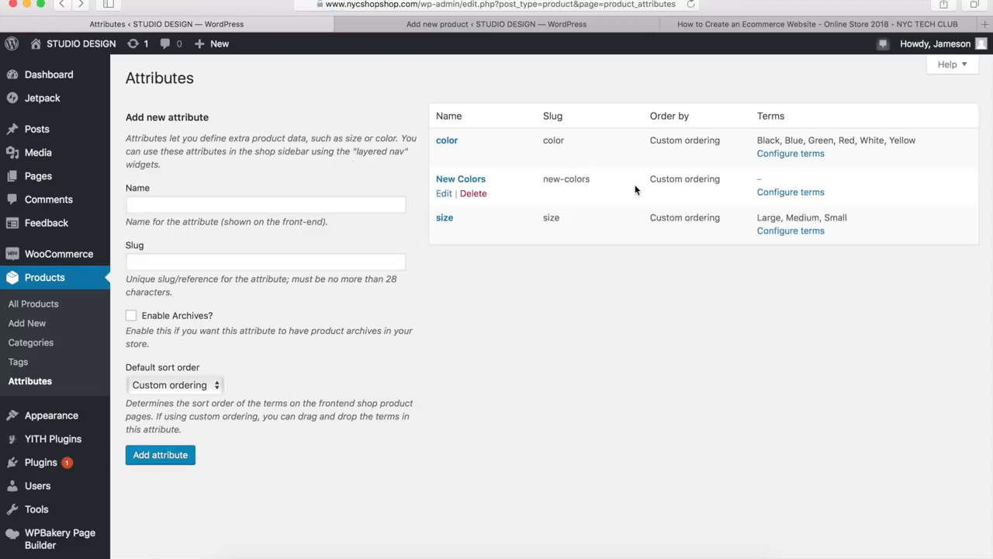
Add the terms Black and Blue to the New Colors attribute and order them with Black first
{"action": "left_click", "coordinate": [791, 195]}
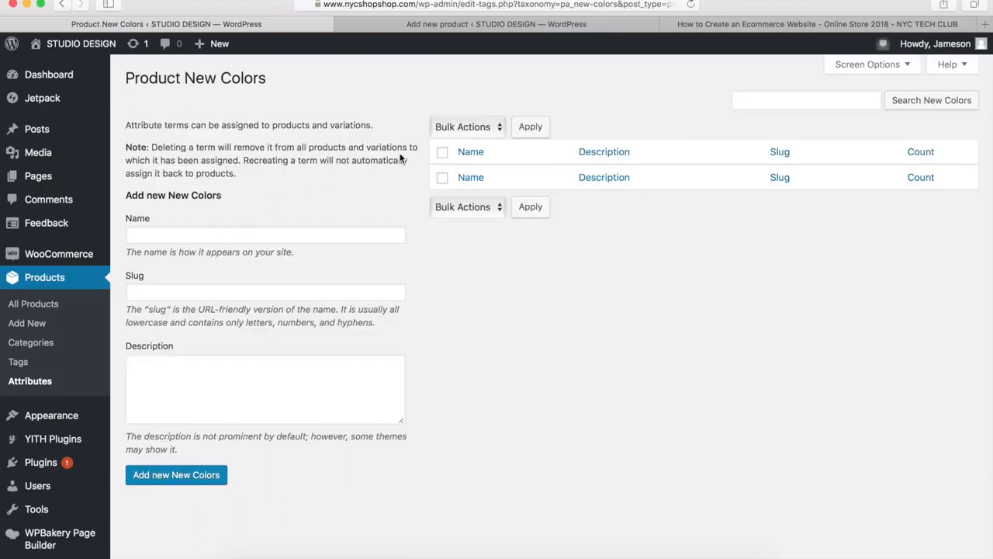
{"action": "left_click", "coordinate": [202, 233]}
{"action": "type", "text": "Black"}
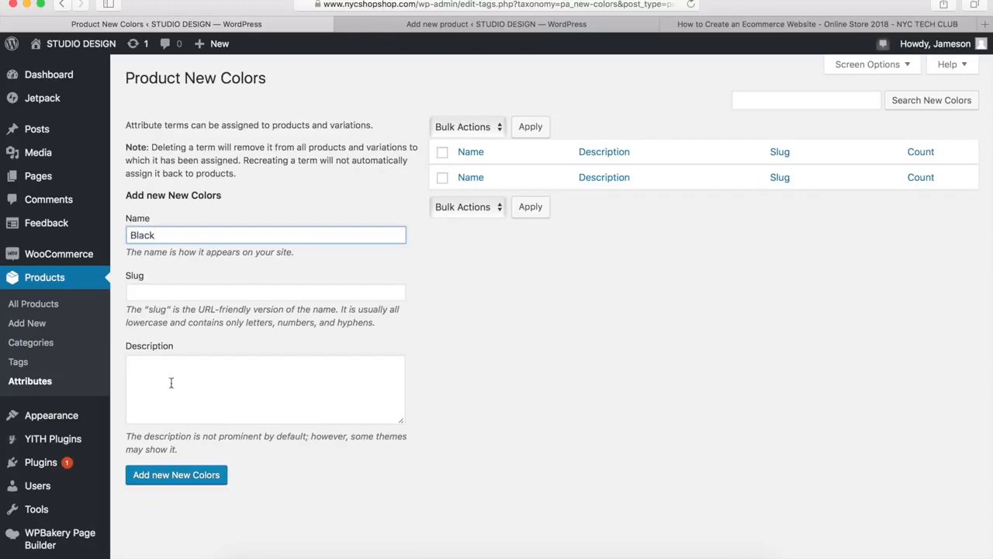
{"action": "left_click", "coordinate": [165, 480]}
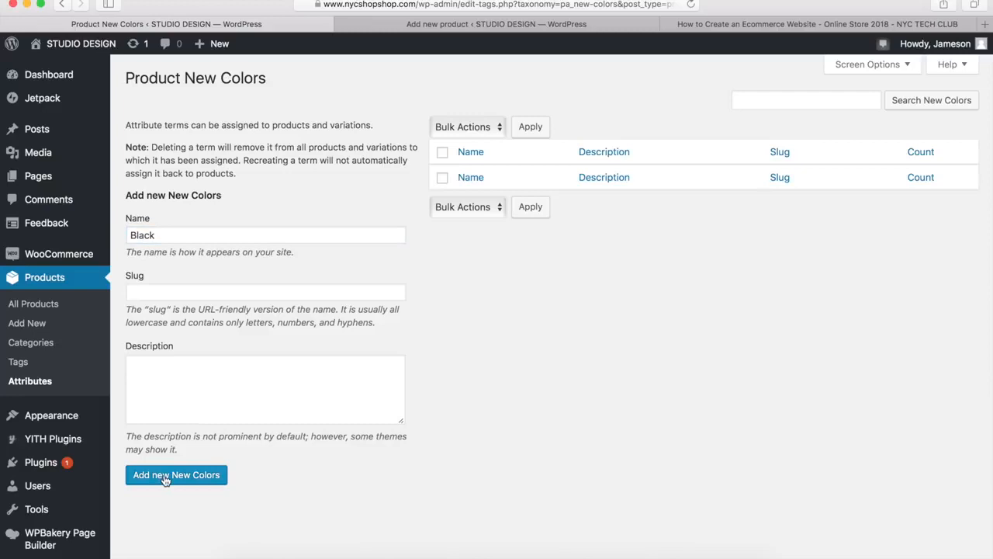
{"action": "left_click", "coordinate": [155, 236]}
{"action": "type", "text": "Blue"}
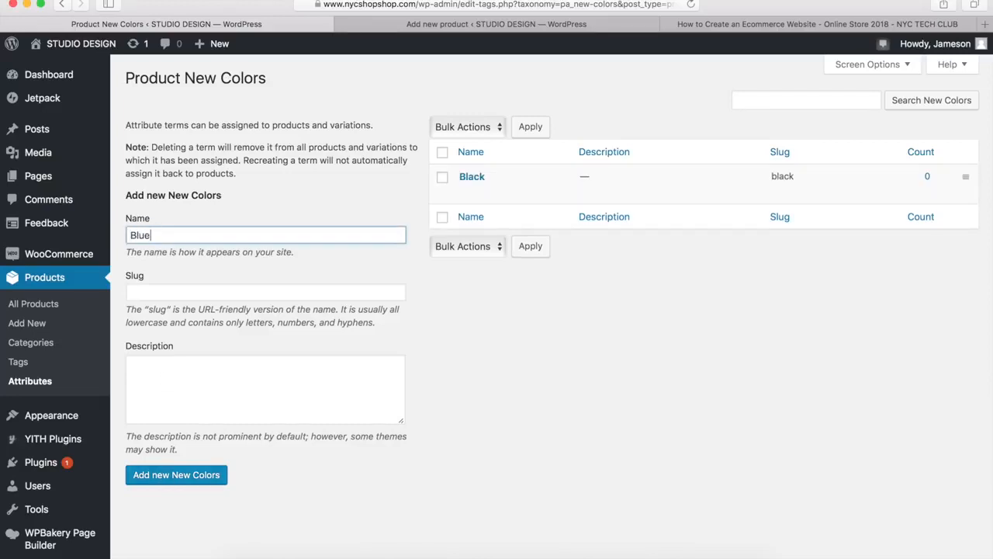
{"action": "left_click", "coordinate": [166, 480]}
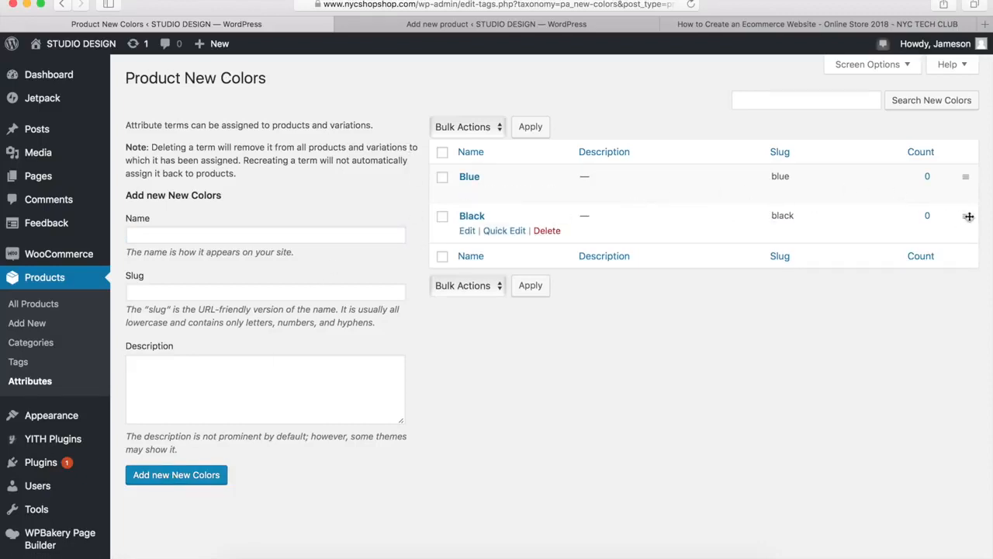
{"action": "left_click_drag", "start_coordinate": [966, 217], "coordinate": [966, 176]}
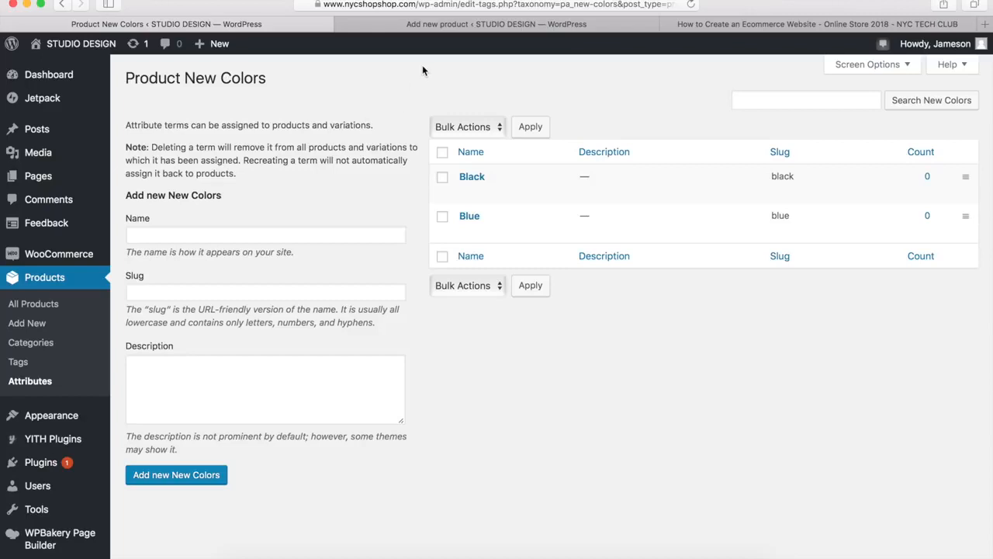
Return to the new product being added and set its product type to Variable product
{"action": "left_click", "coordinate": [470, 24]}
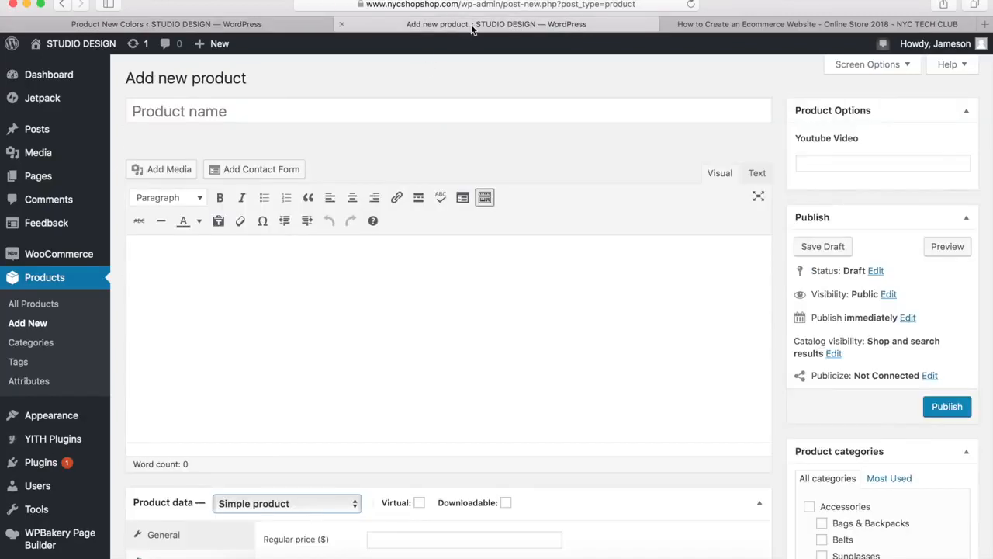
{"action": "scroll", "coordinate": [315, 307], "scroll_direction": "down", "scroll_amount": 5}
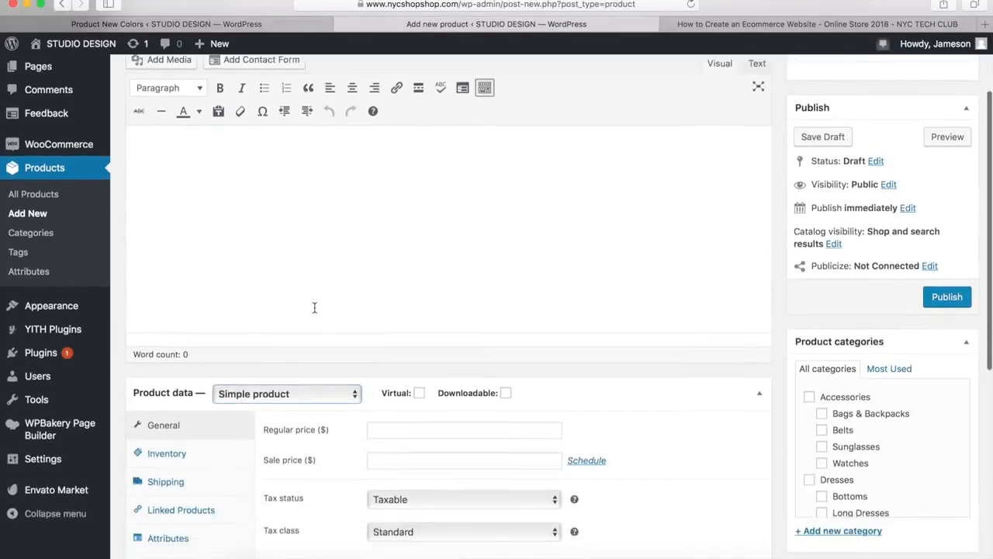
{"action": "left_click", "coordinate": [283, 327]}
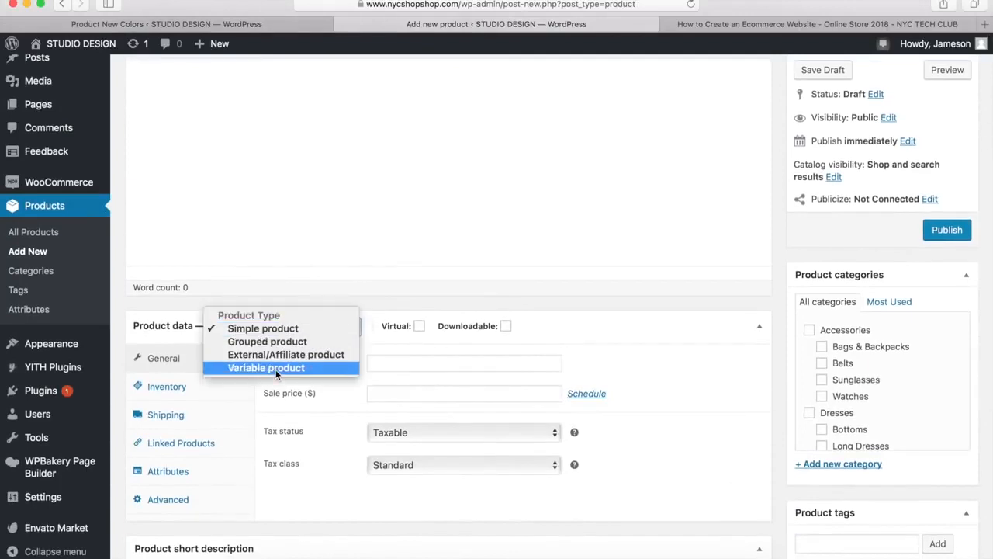
{"action": "left_click", "coordinate": [275, 368]}
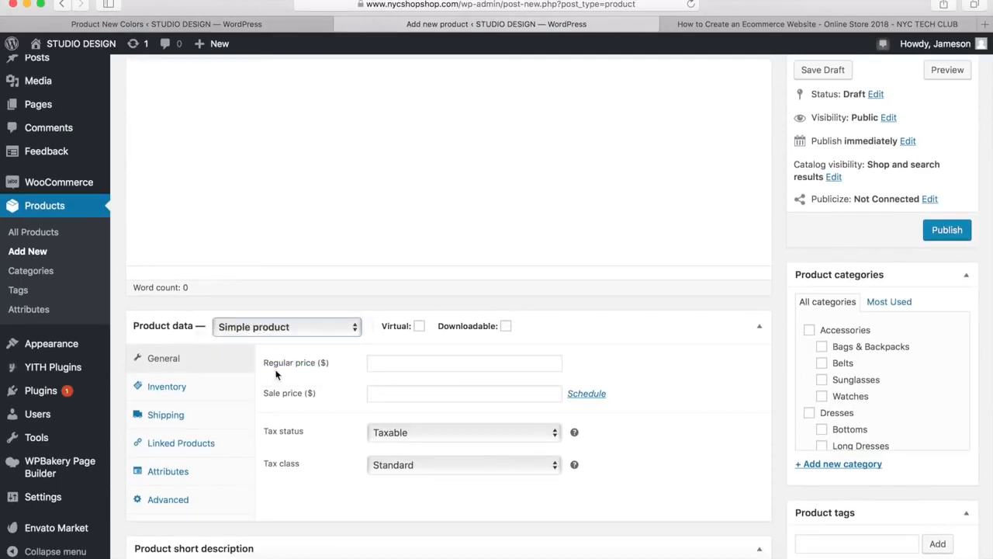
Add the New Colors attribute to the product with all its terms, enable it for variations, and save the attributes
{"action": "left_click", "coordinate": [179, 476]}
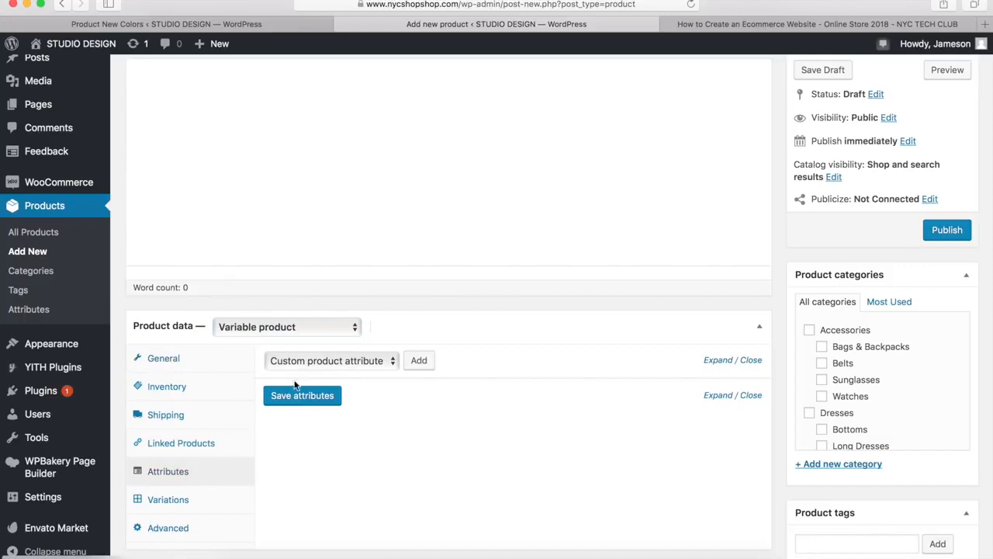
{"action": "left_click", "coordinate": [317, 359]}
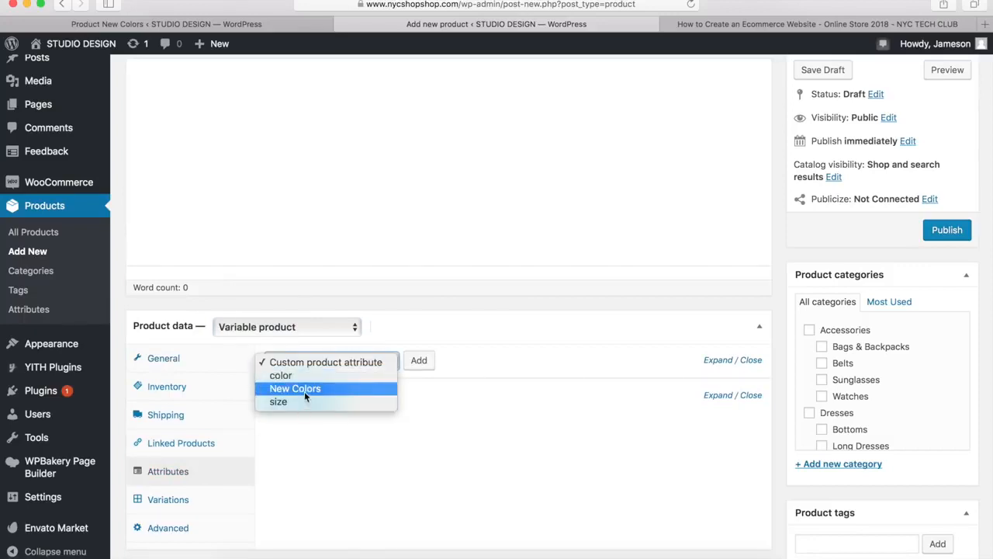
{"action": "left_click", "coordinate": [306, 388]}
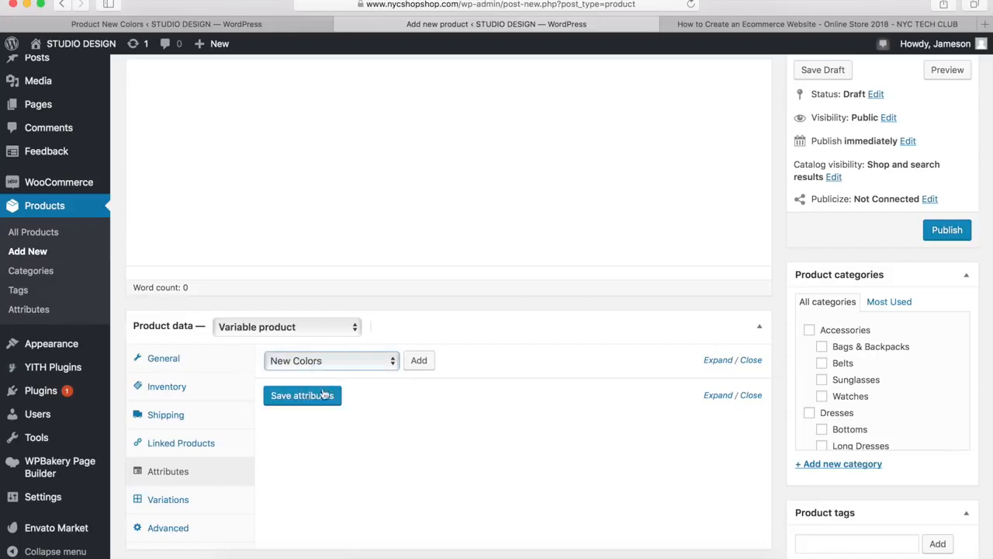
{"action": "left_click", "coordinate": [419, 361]}
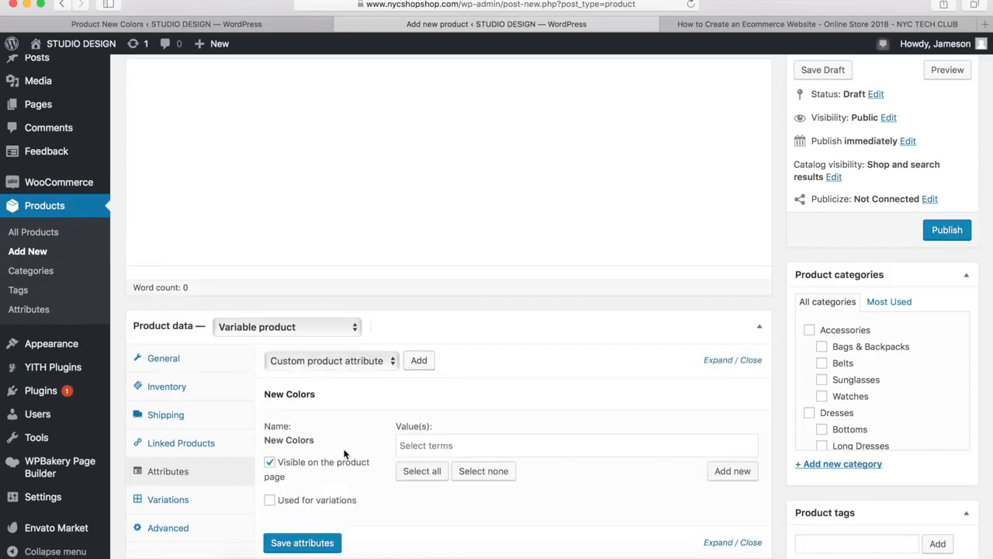
{"action": "left_click", "coordinate": [416, 471]}
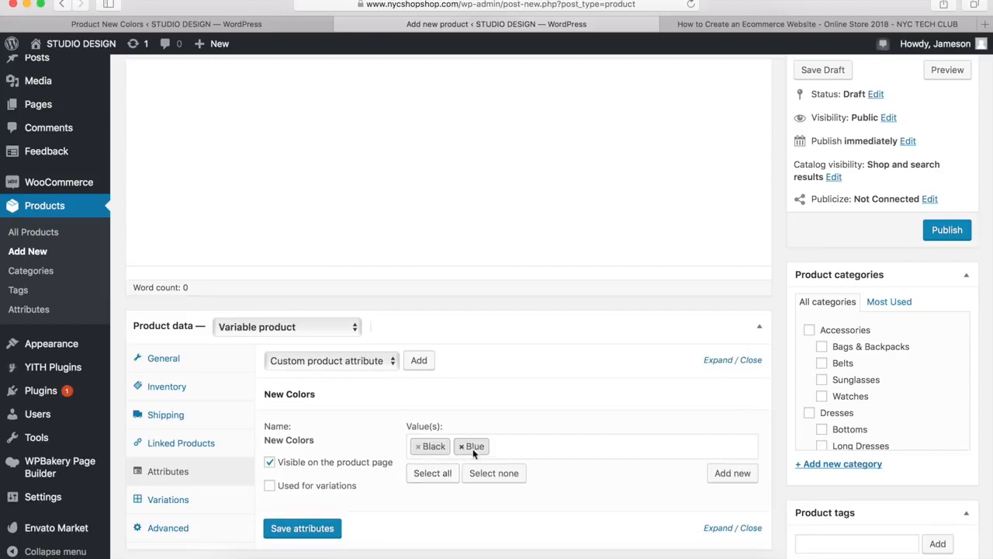
{"action": "left_click", "coordinate": [270, 486]}
{"action": "left_click", "coordinate": [296, 534]}
Add a variation to the product, view its New Colors choices, and cancel the variation changes
{"action": "left_click", "coordinate": [171, 505]}
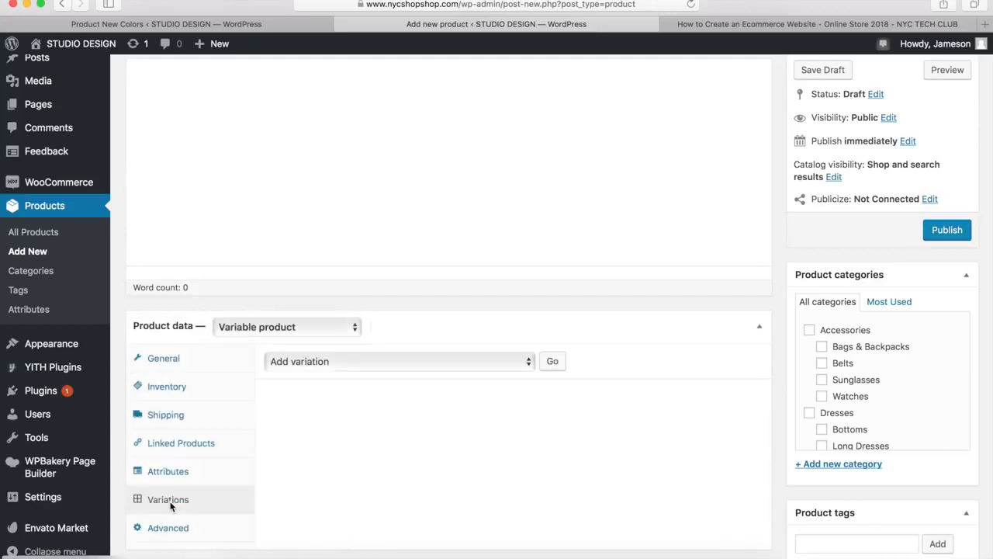
{"action": "left_click", "coordinate": [550, 365]}
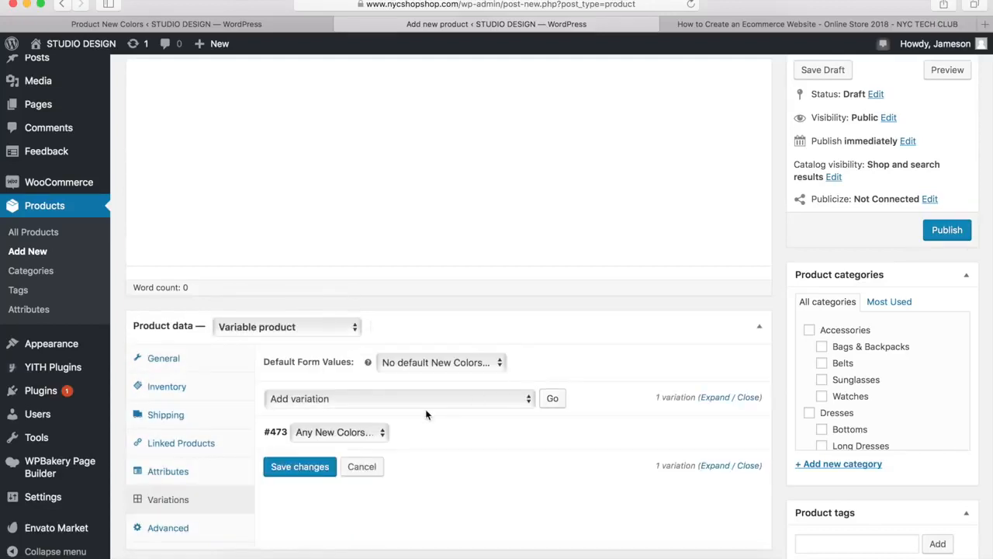
{"action": "left_click", "coordinate": [363, 433]}
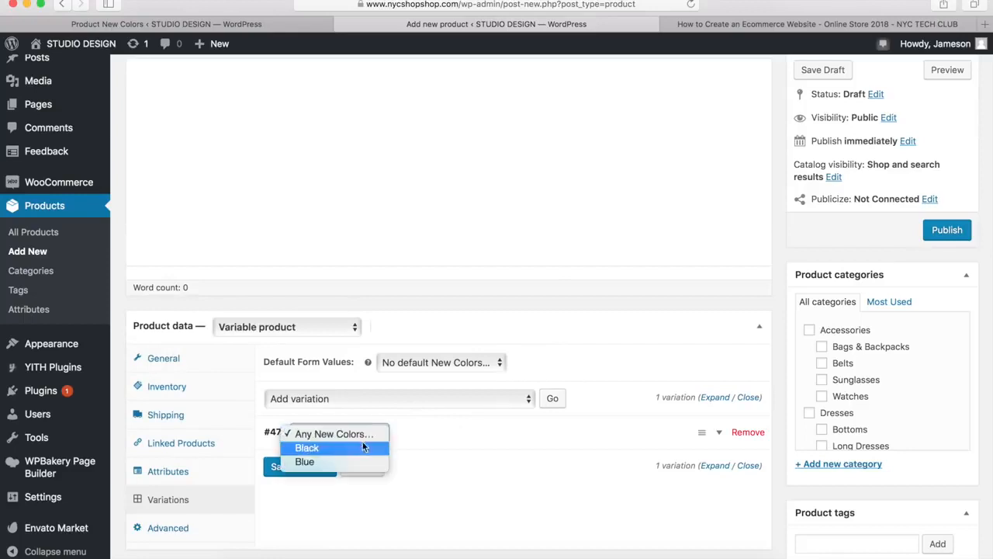
{"action": "left_click", "coordinate": [447, 489]}
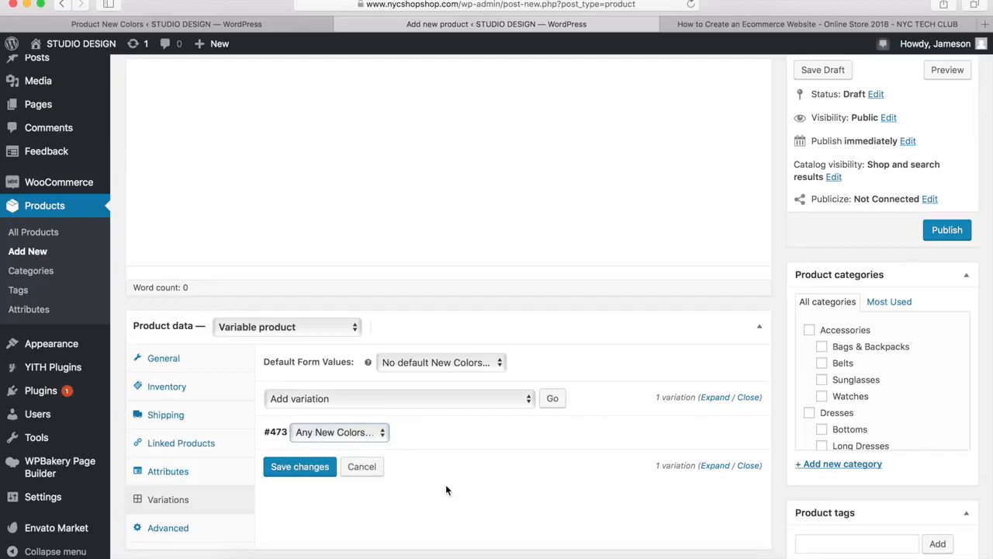
{"action": "left_click", "coordinate": [364, 466]}
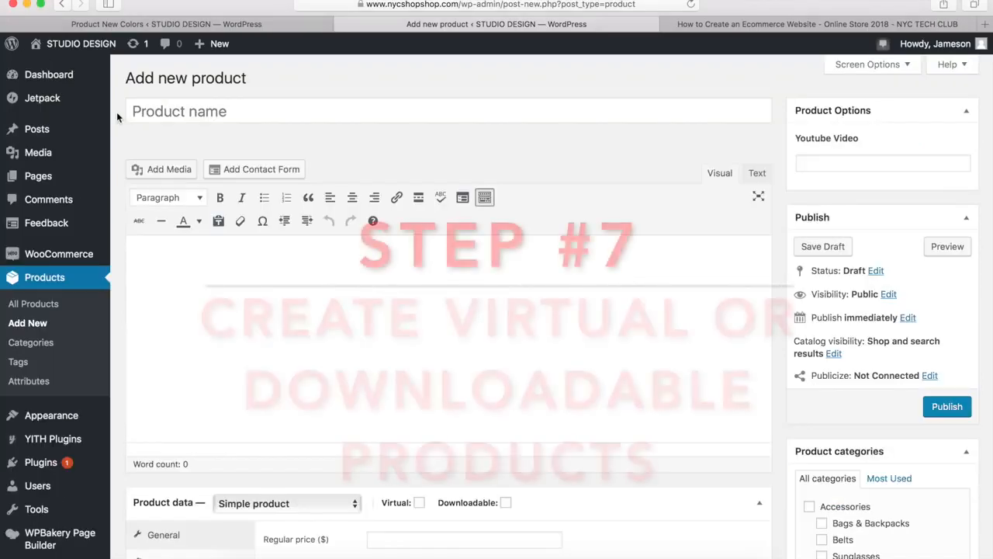
Try the Virtual and Downloadable options on a new simple product to view their settings, and turn both off
{"action": "scroll", "coordinate": [116, 112], "scroll_direction": "down", "scroll_amount": 5}
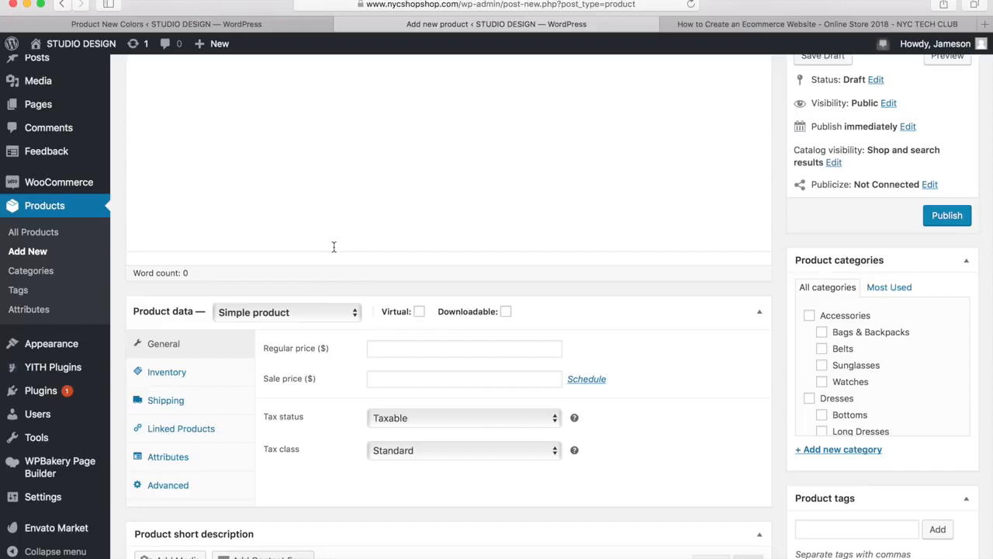
{"action": "left_click", "coordinate": [419, 313]}
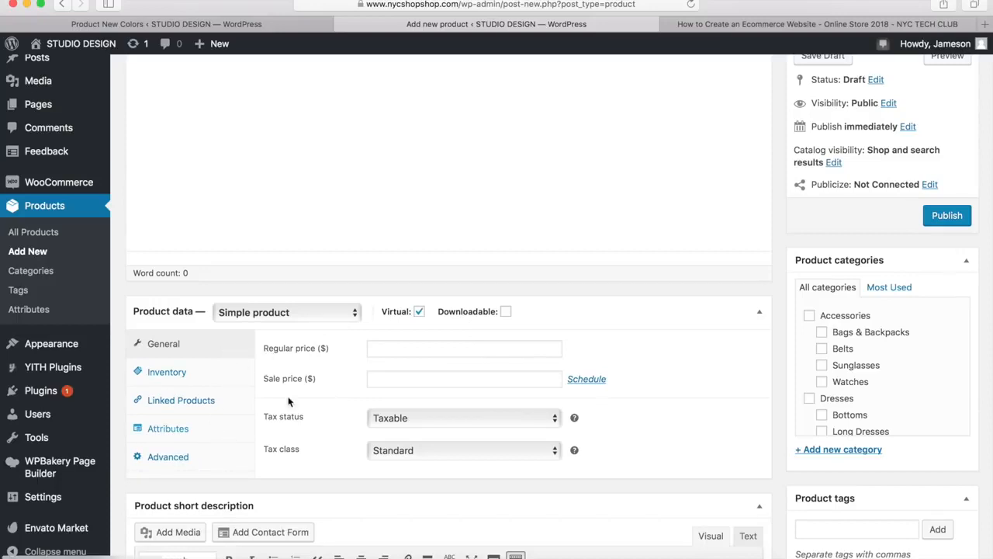
{"action": "left_click", "coordinate": [506, 312]}
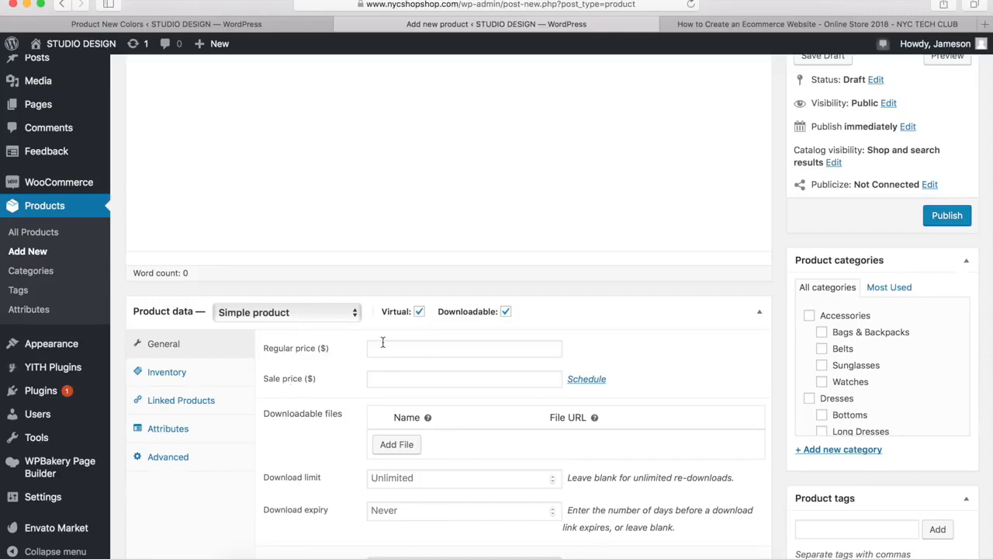
{"action": "left_click", "coordinate": [419, 312]}
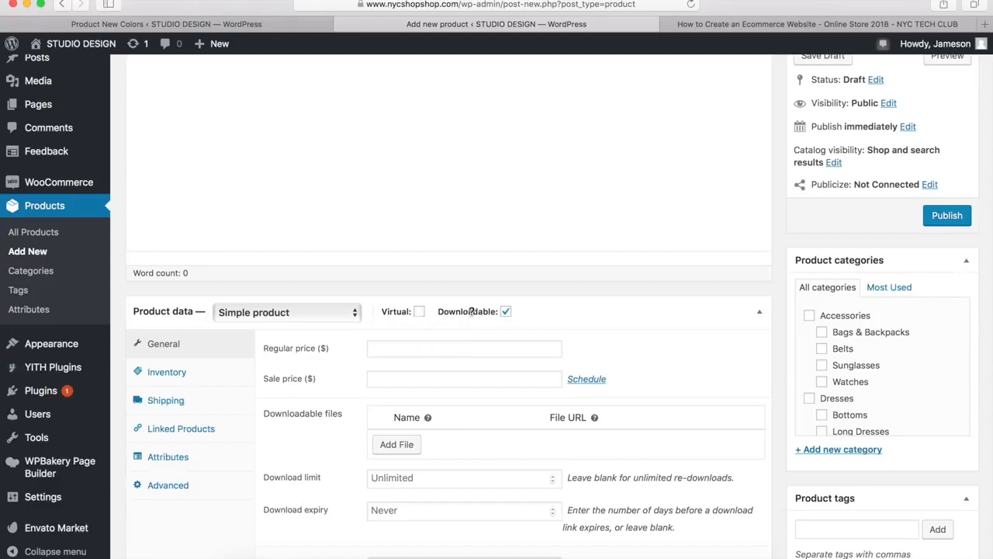
{"action": "left_click", "coordinate": [506, 312]}
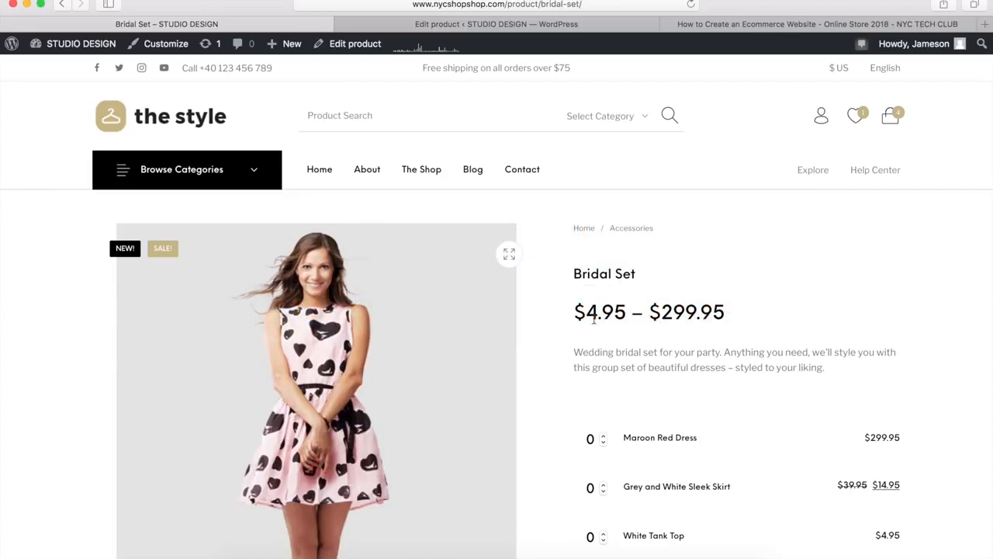
Examine the Bridal Set page's price range, grouped items and related products, setting the Maroon Red Dress and Grey and White Sleek Skirt quantities to 1
{"action": "left_click_drag", "start_coordinate": [574, 318], "coordinate": [706, 327]}
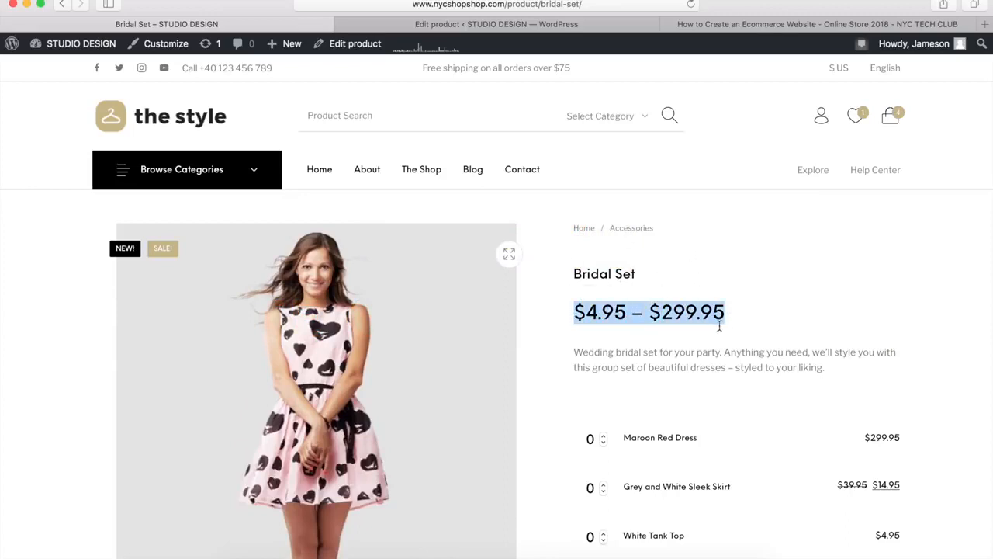
{"action": "left_click", "coordinate": [664, 358]}
{"action": "scroll", "coordinate": [663, 359], "scroll_direction": "down", "scroll_amount": 3}
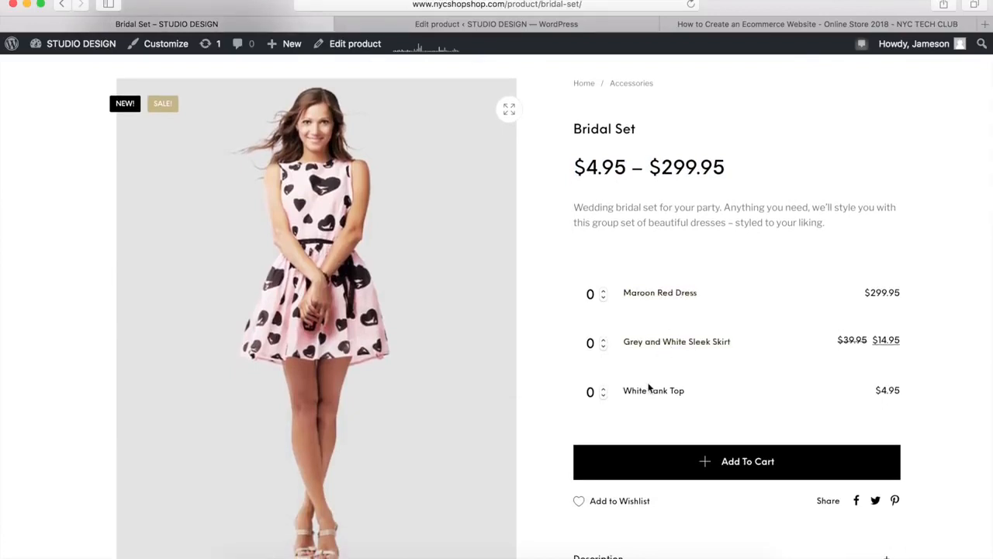
{"action": "left_click", "coordinate": [603, 290]}
{"action": "left_click", "coordinate": [603, 338]}
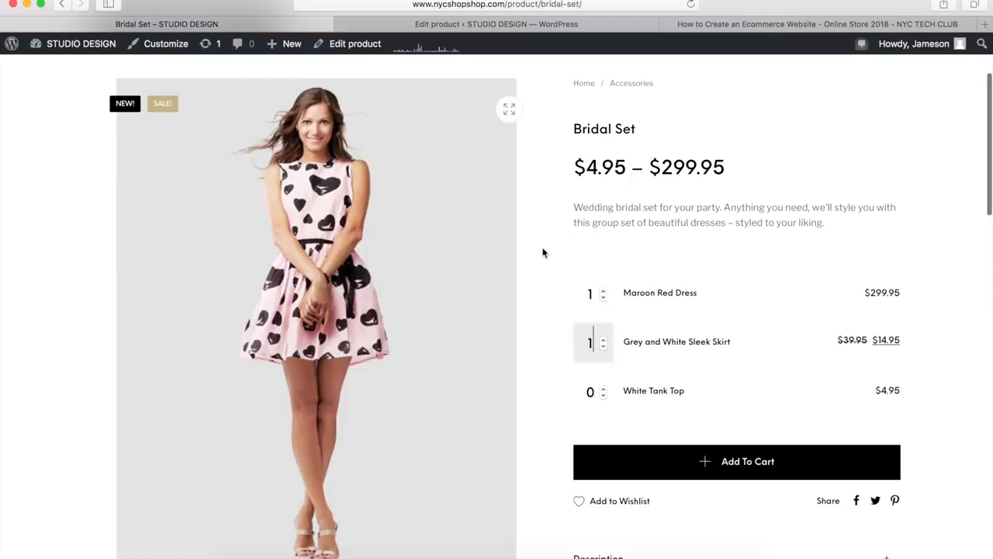
{"action": "scroll", "coordinate": [544, 252], "scroll_direction": "down", "scroll_amount": 5}
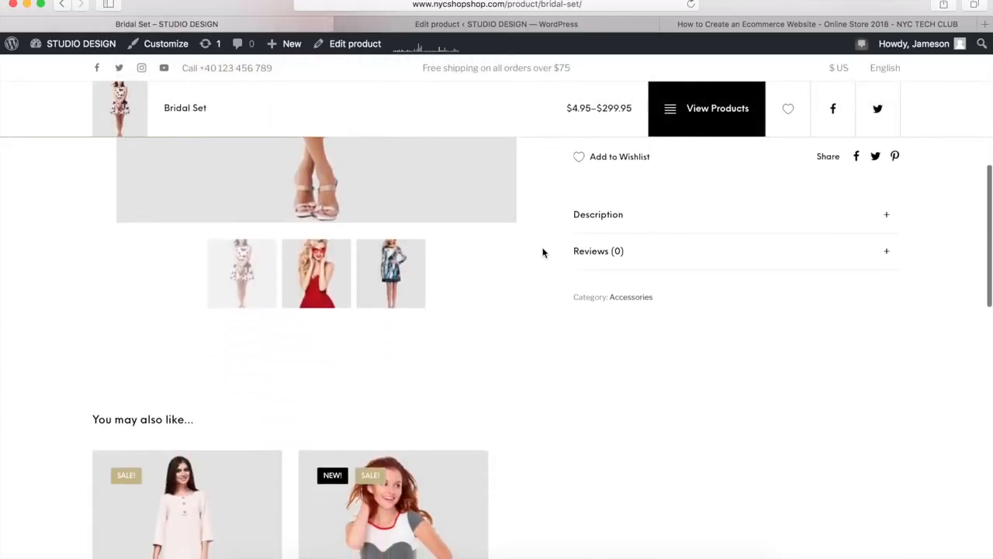
{"action": "scroll", "coordinate": [543, 251], "scroll_direction": "down", "scroll_amount": 3}
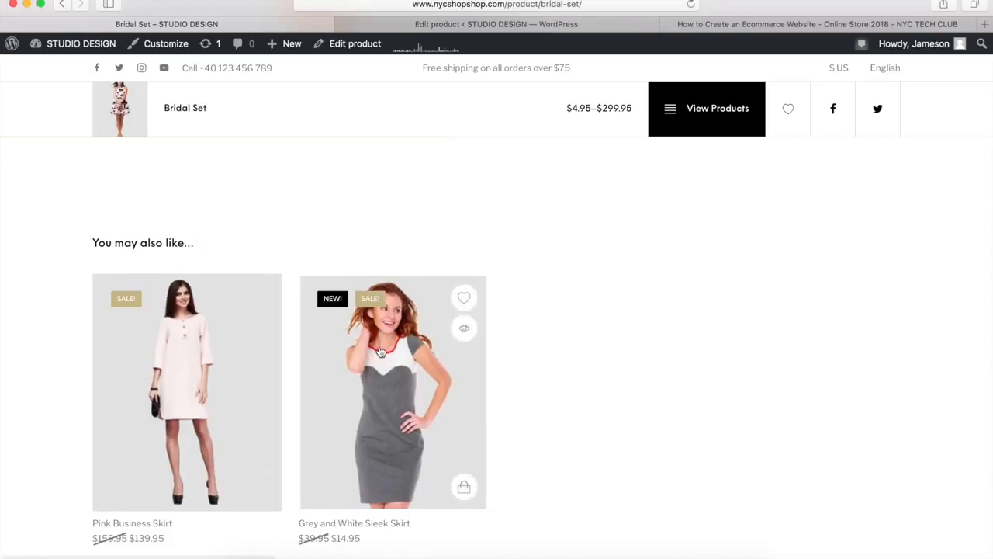
{"action": "scroll", "coordinate": [455, 209], "scroll_direction": "up", "scroll_amount": 10}
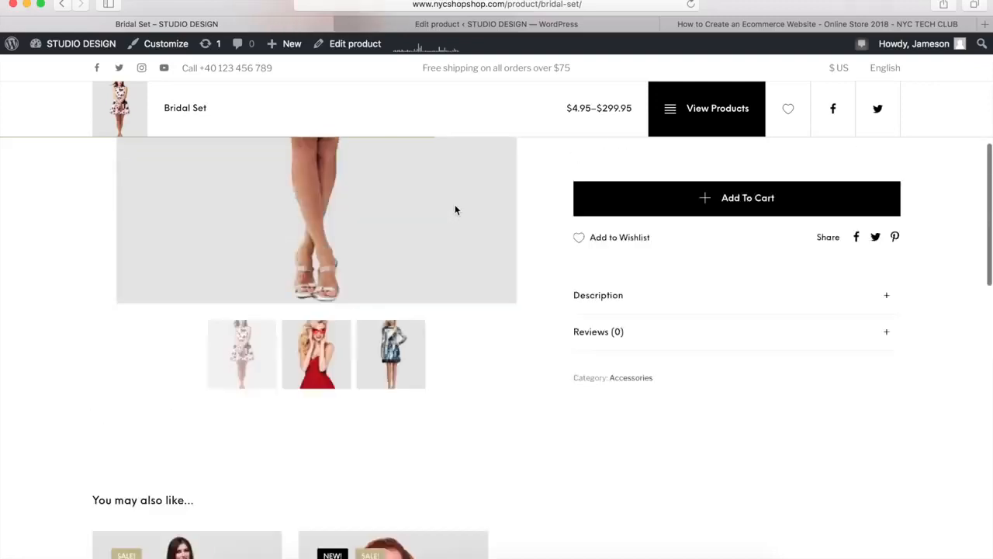
{"action": "scroll", "coordinate": [457, 210], "scroll_direction": "up", "scroll_amount": 1}
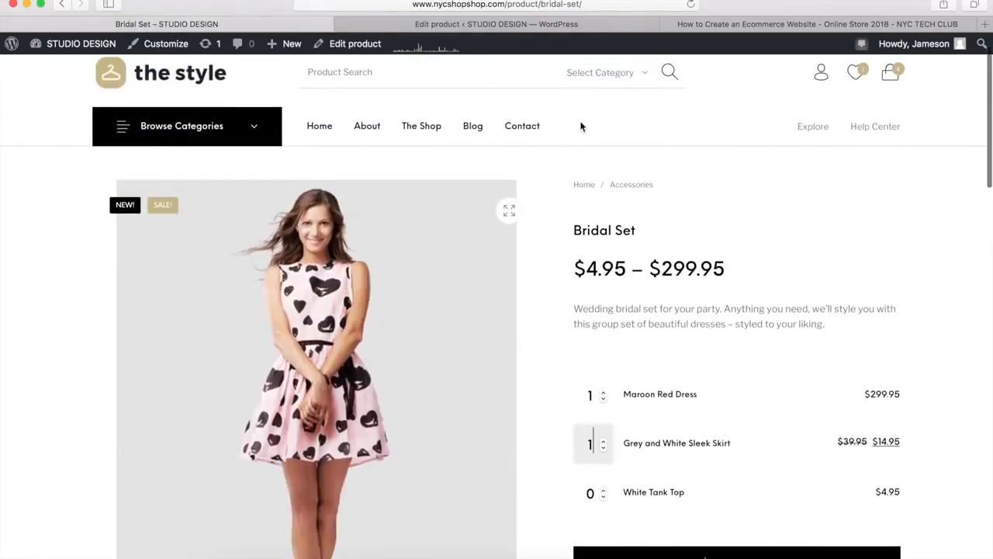
Review the Bridal Set product in the editor, including its short description, product image and gallery
{"action": "left_click", "coordinate": [470, 27]}
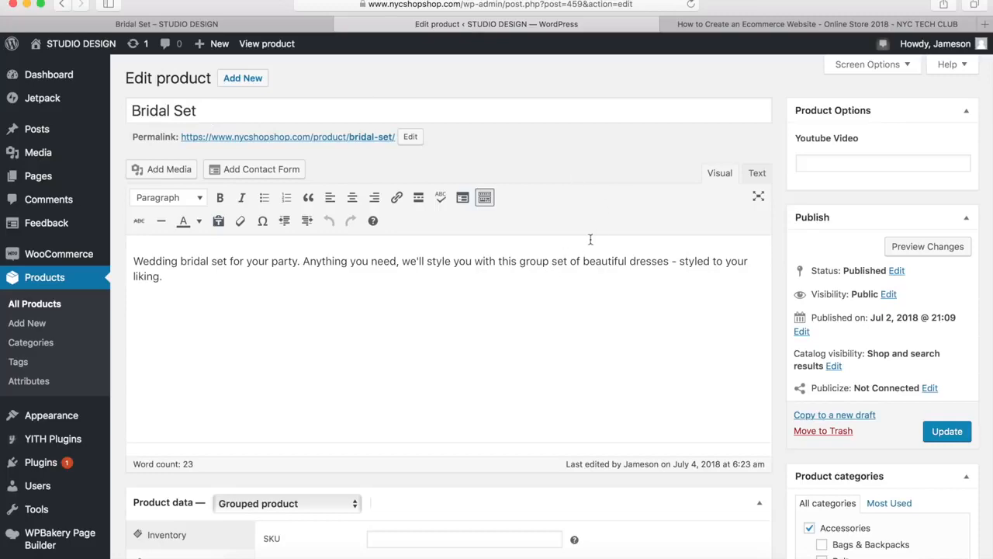
{"action": "scroll", "coordinate": [547, 284], "scroll_direction": "down", "scroll_amount": 10}
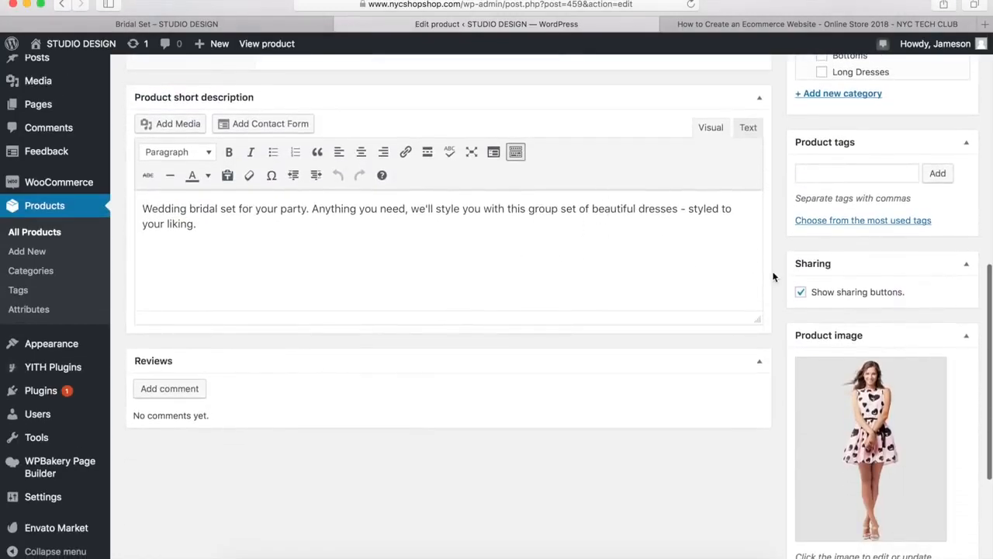
{"action": "scroll", "coordinate": [764, 433], "scroll_direction": "down", "scroll_amount": 5}
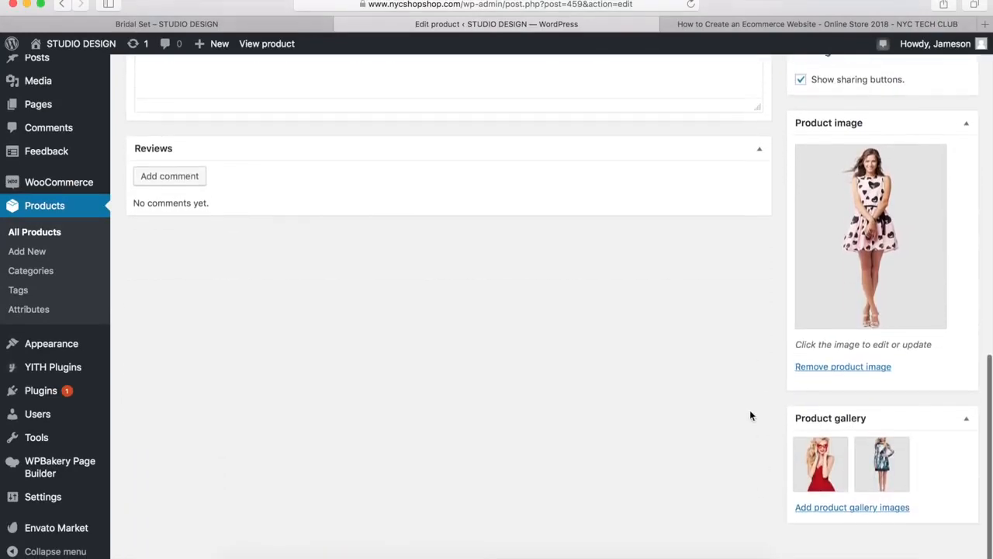
Keep the Bridal Set's type as Grouped product and examine its linked products, including the Grouped products and Upsells fields
{"action": "scroll", "coordinate": [749, 410], "scroll_direction": "up", "scroll_amount": 10}
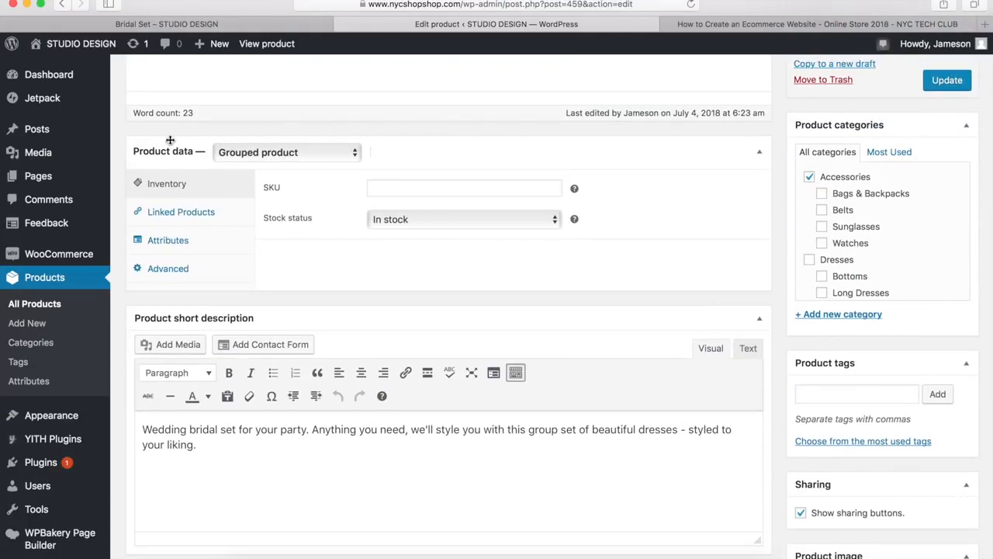
{"action": "left_click", "coordinate": [250, 154]}
{"action": "left_click", "coordinate": [255, 156]}
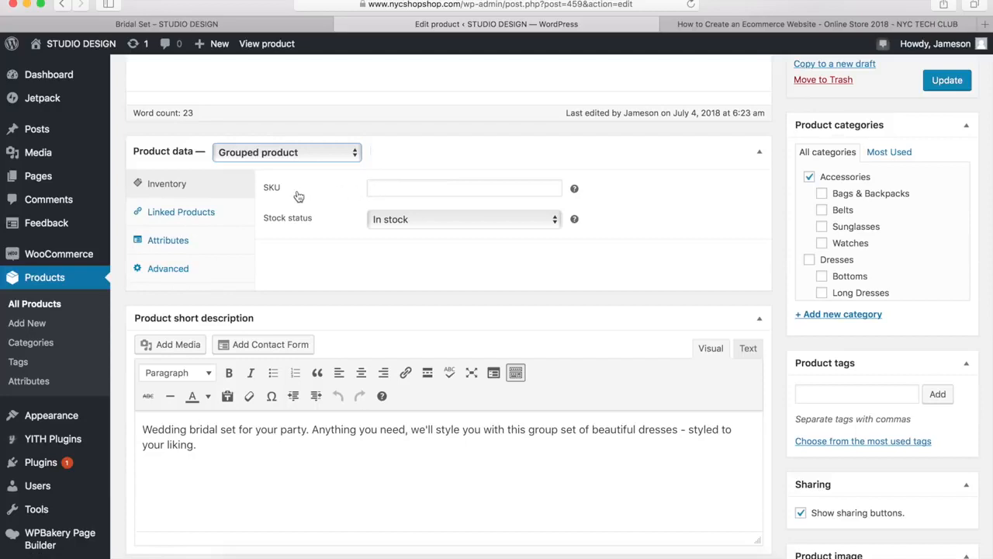
{"action": "left_click", "coordinate": [183, 216]}
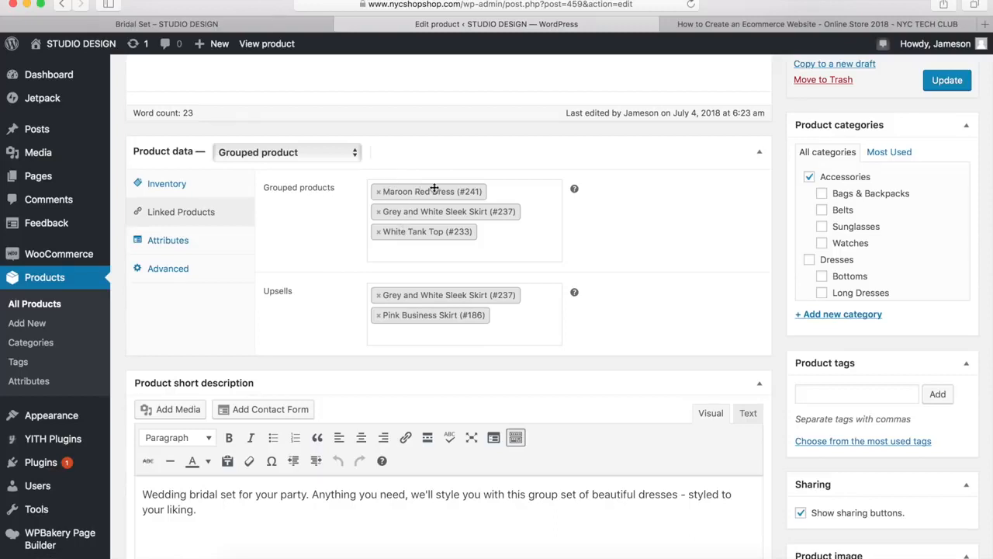
{"action": "left_click", "coordinate": [397, 253]}
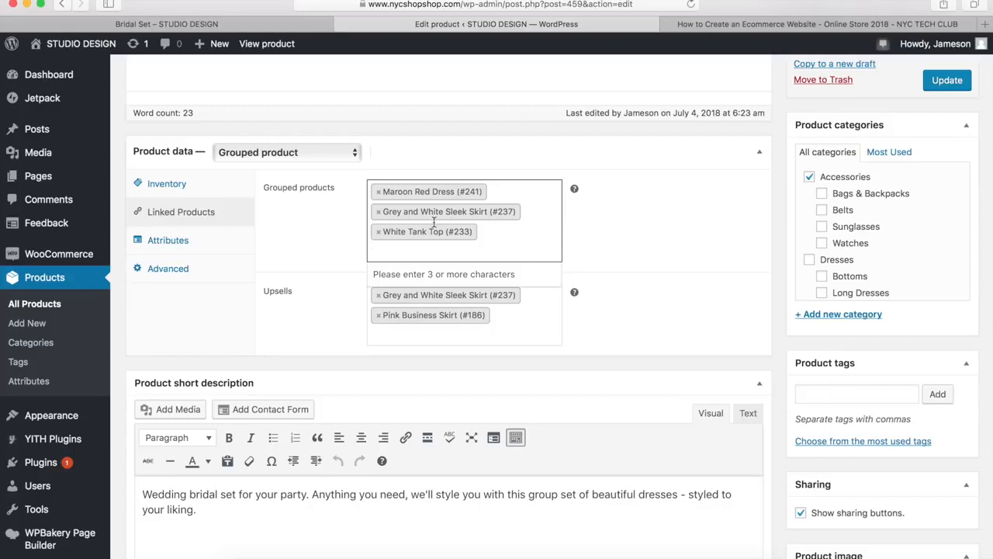
{"action": "left_click", "coordinate": [394, 330]}
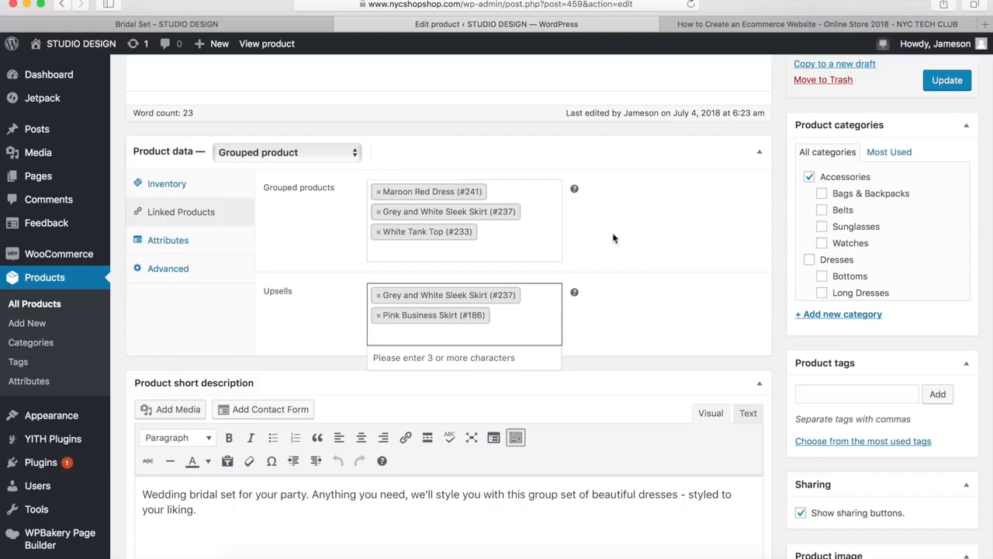
Keep the Bridal Set's catalog visibility at Shop and search results, and update the product
{"action": "scroll", "coordinate": [776, 179], "scroll_direction": "up", "scroll_amount": 3}
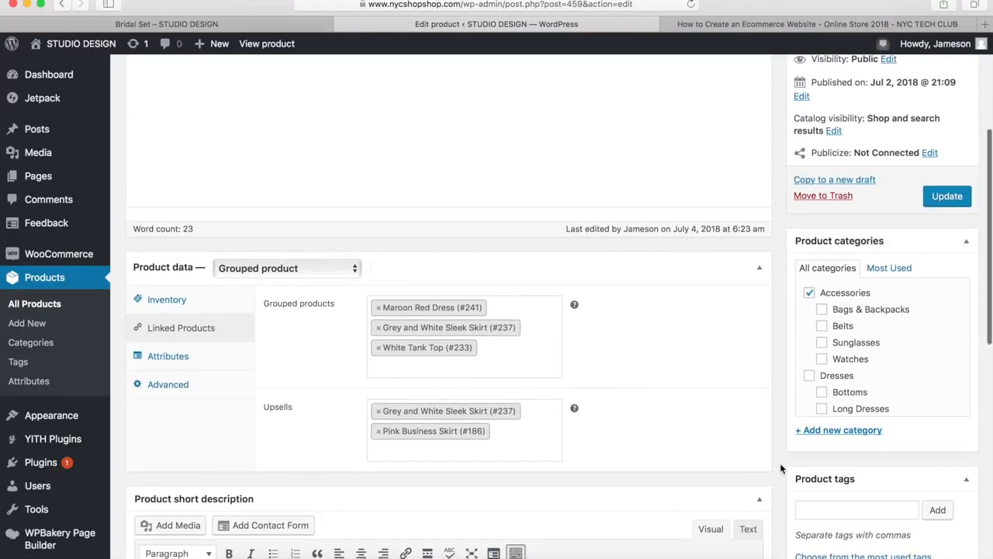
{"action": "scroll", "coordinate": [779, 463], "scroll_direction": "up", "scroll_amount": 6}
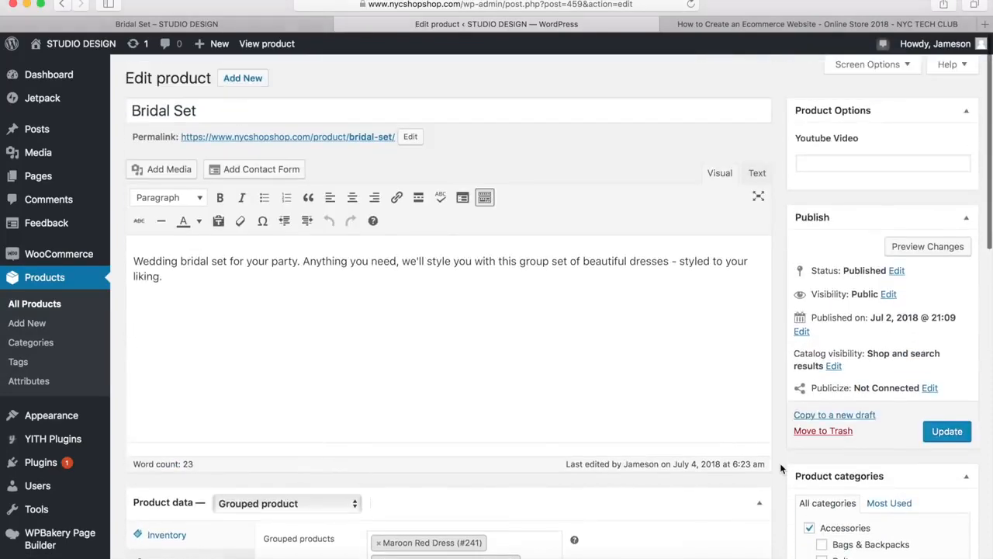
{"action": "left_click", "coordinate": [833, 366]}
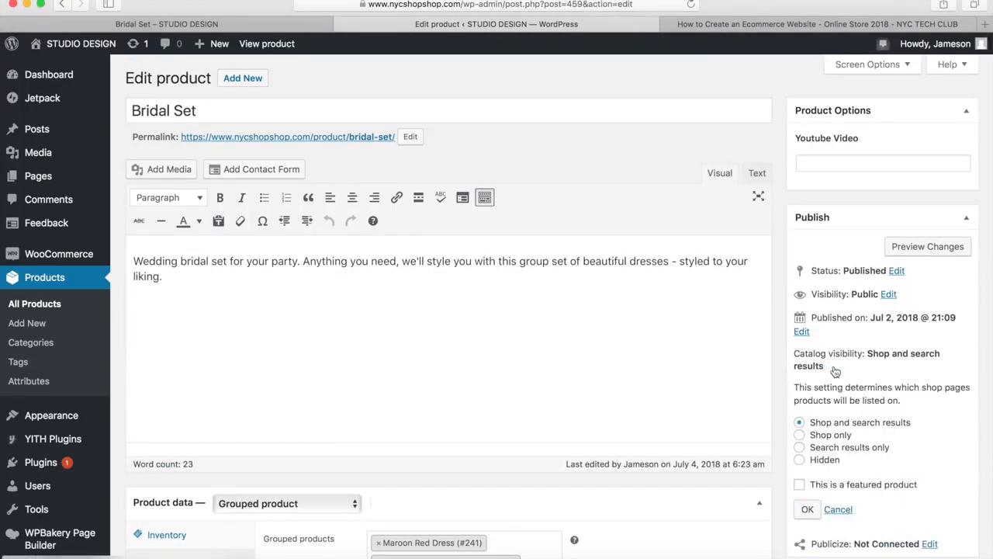
{"action": "left_click", "coordinate": [807, 510]}
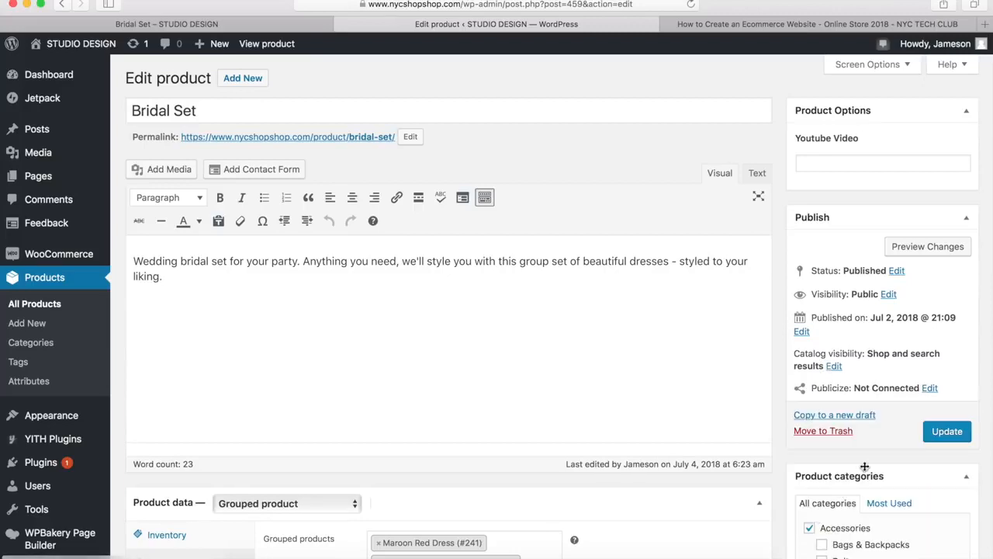
{"action": "left_click", "coordinate": [945, 433]}
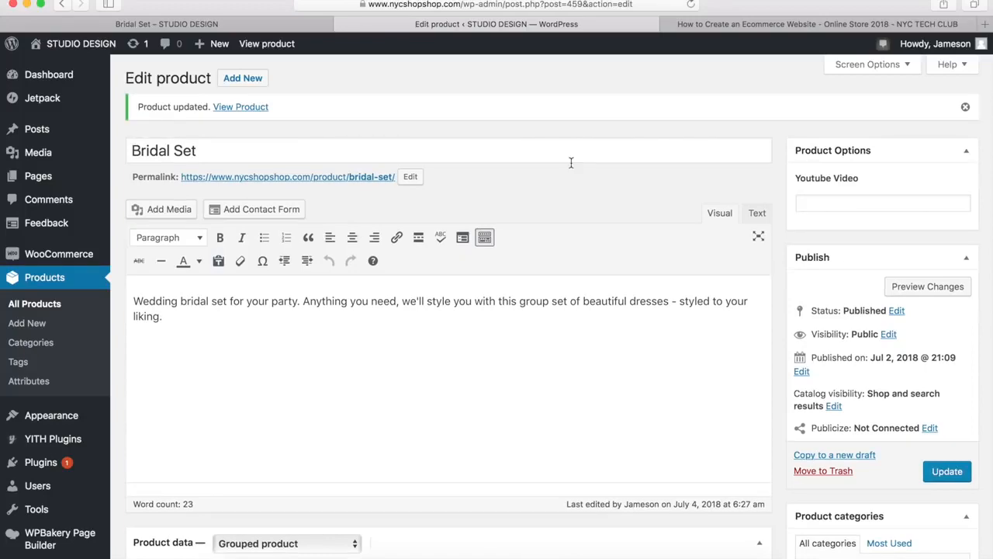
Recheck the updated Bridal Set's product data, keeping the Grouped product type and opening its linked products
{"action": "scroll", "coordinate": [571, 162], "scroll_direction": "down", "scroll_amount": 5}
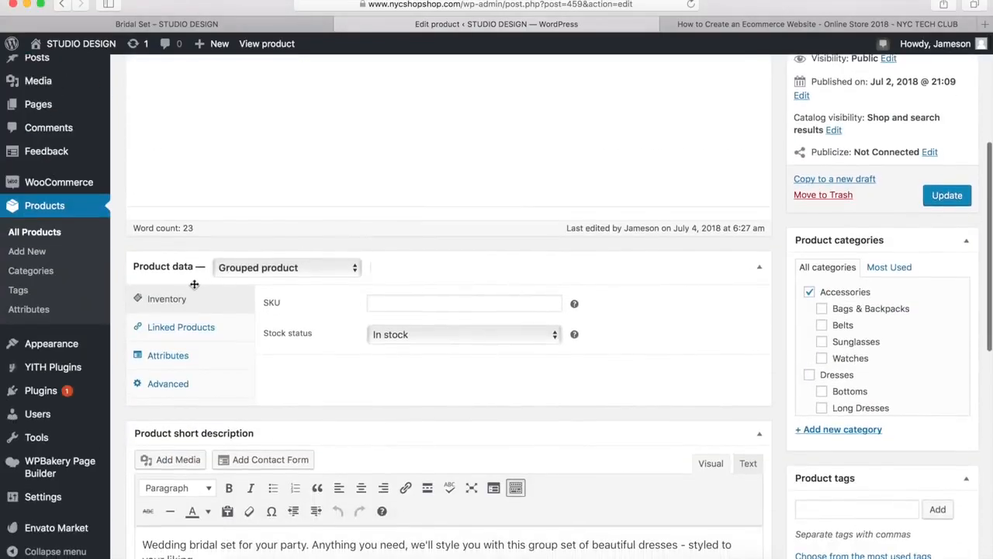
{"action": "left_click", "coordinate": [282, 277]}
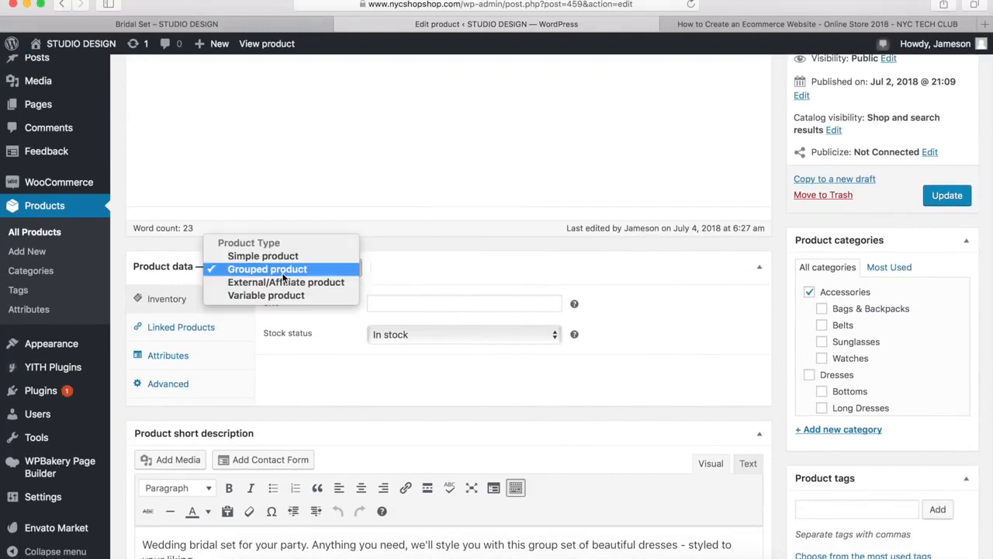
{"action": "left_click", "coordinate": [274, 273]}
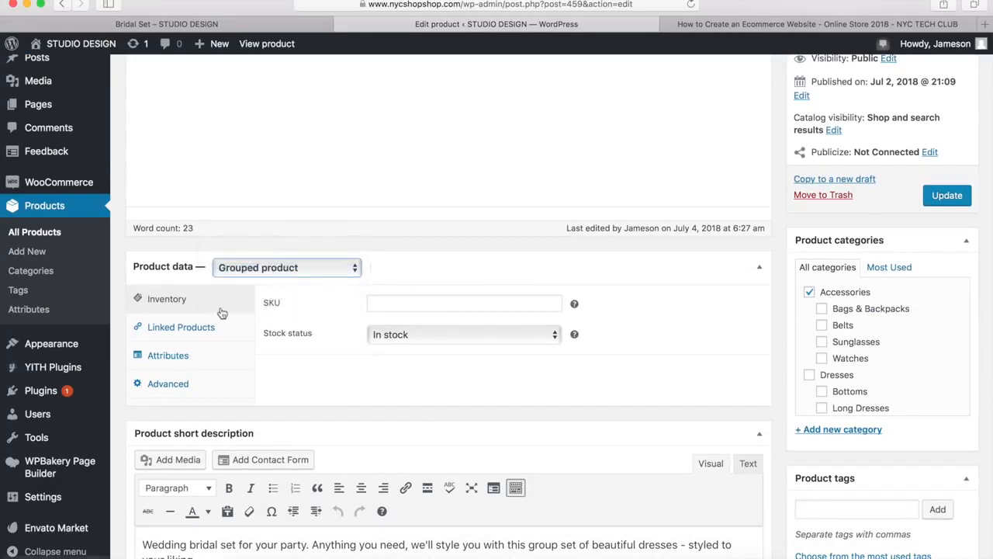
{"action": "left_click", "coordinate": [184, 329]}
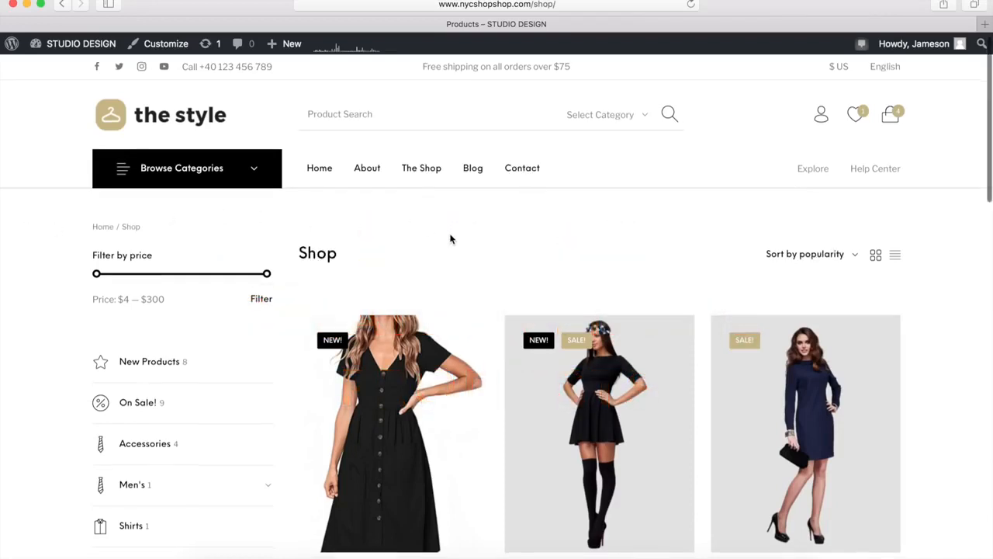
View the Angashion Women's Dresses product from the shop, follow its Buy product link to Amazon, and close the Amazon page
{"action": "scroll", "coordinate": [452, 237], "scroll_direction": "down", "scroll_amount": 3}
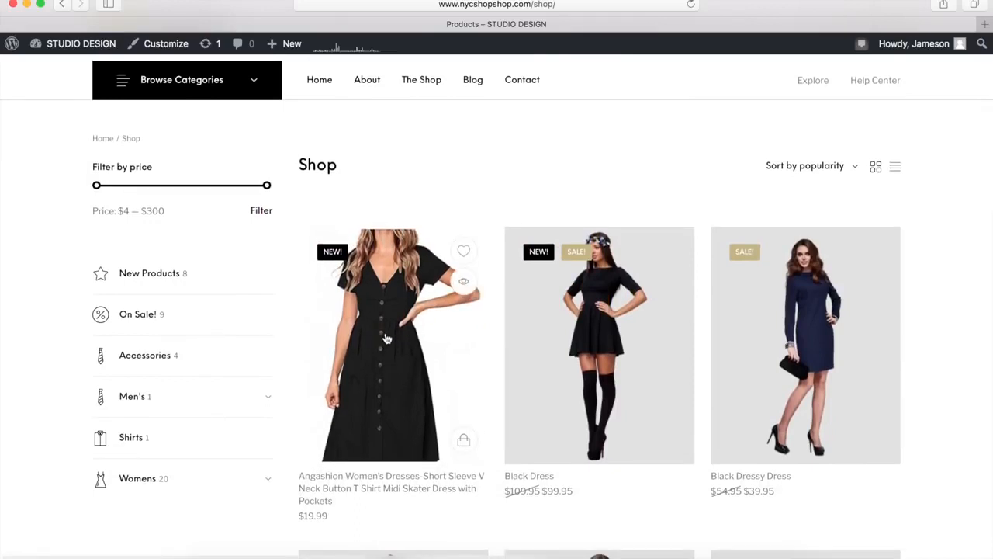
{"action": "left_click", "coordinate": [381, 345]}
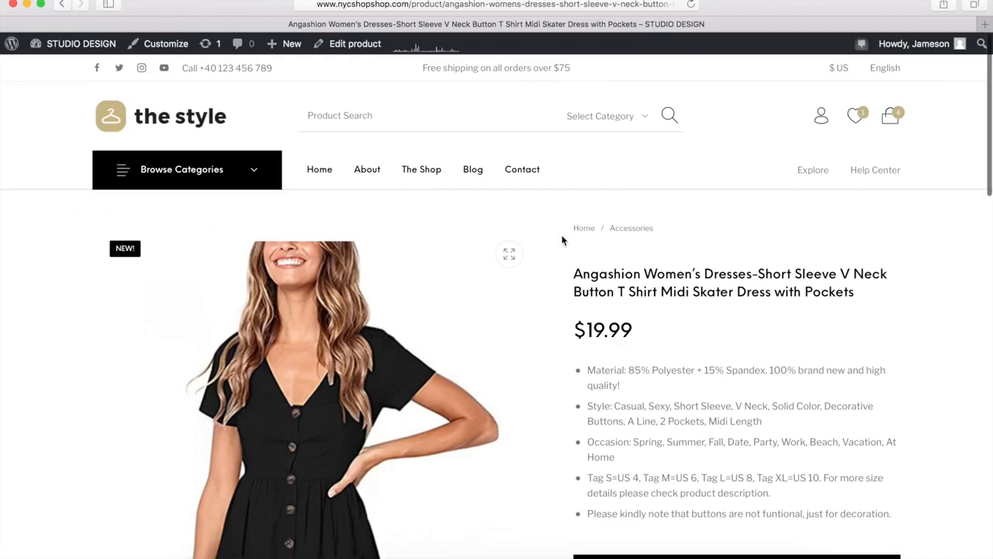
{"action": "scroll", "coordinate": [563, 240], "scroll_direction": "down", "scroll_amount": 2}
{"action": "scroll", "coordinate": [563, 239], "scroll_direction": "down", "scroll_amount": 1}
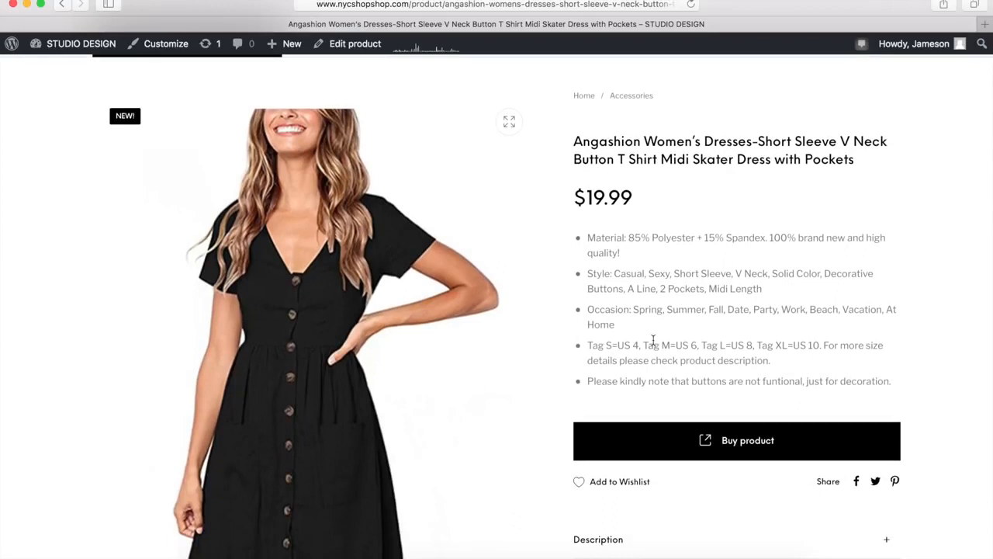
{"action": "left_click", "coordinate": [740, 444]}
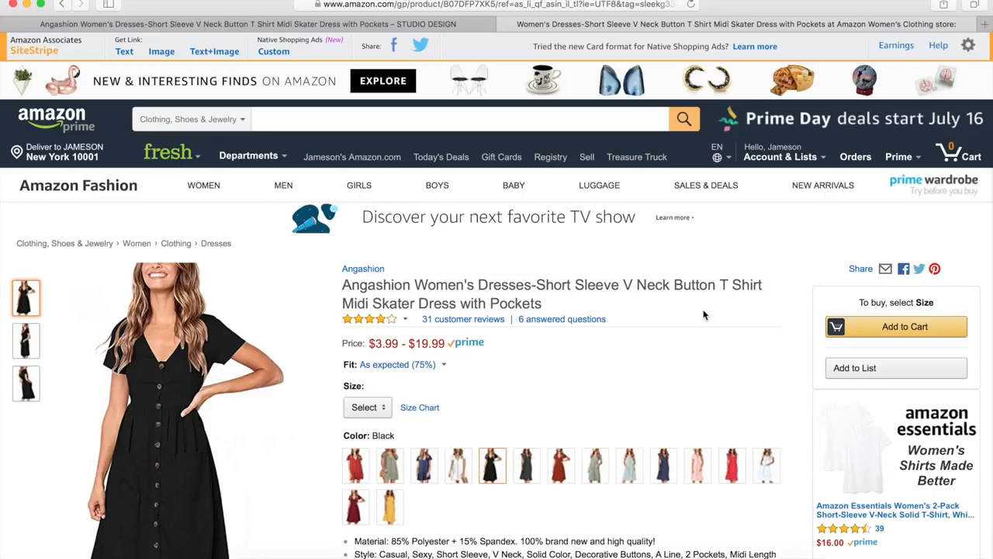
{"action": "left_click", "coordinate": [503, 24]}
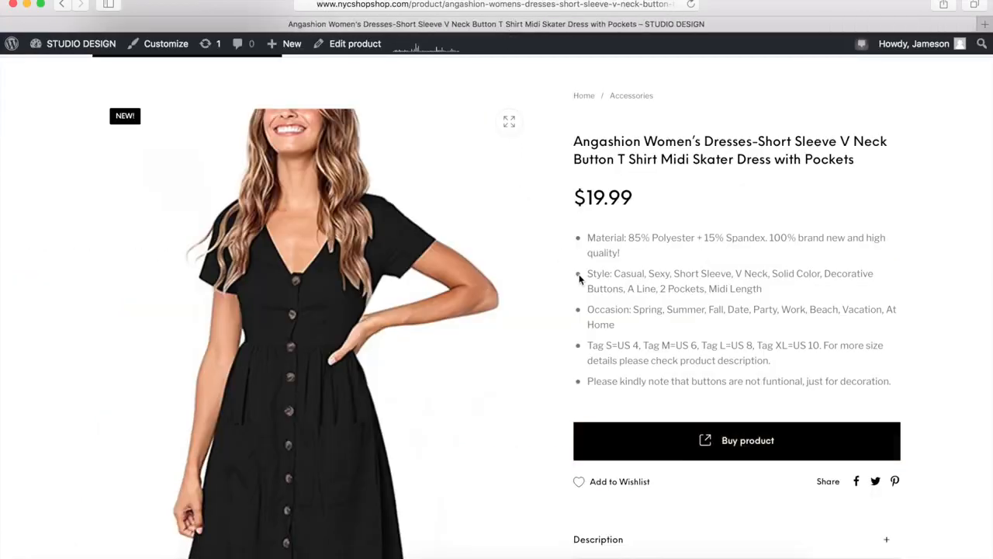
Open the Angashion dress in the product editor and review its title, description, short description and product image
{"action": "scroll", "coordinate": [581, 278], "scroll_direction": "up", "scroll_amount": 3}
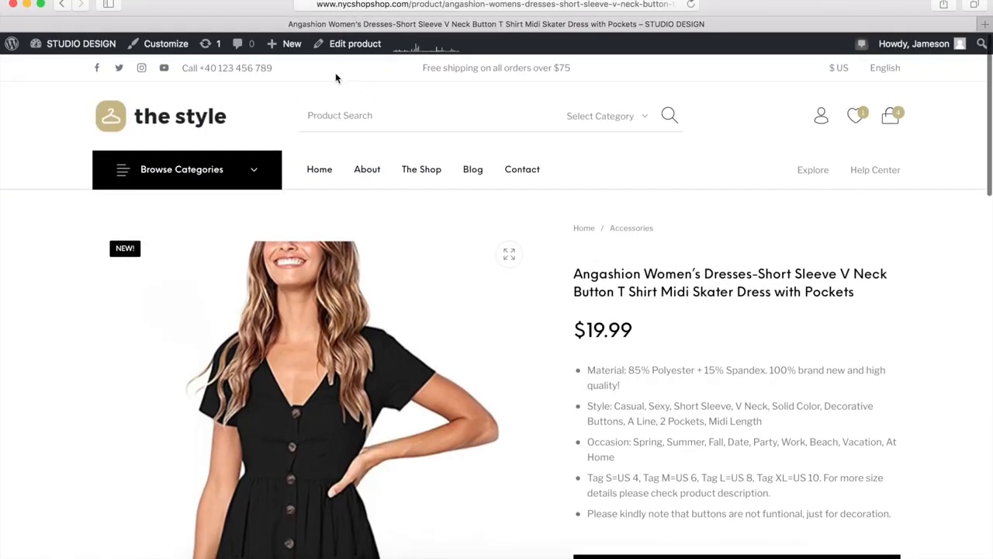
{"action": "mouse_move", "coordinate": [294, 48]}
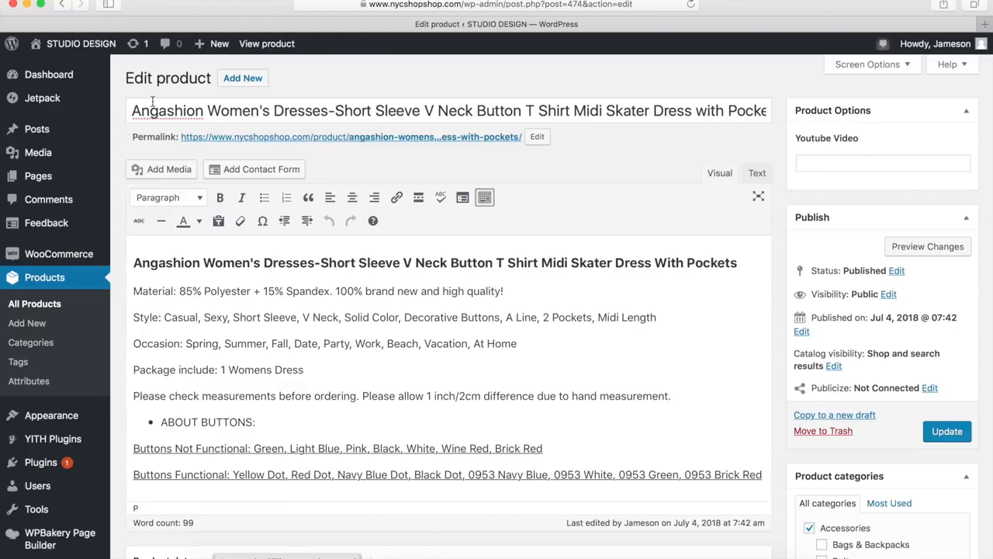
{"action": "left_click_drag", "start_coordinate": [132, 111], "coordinate": [330, 114]}
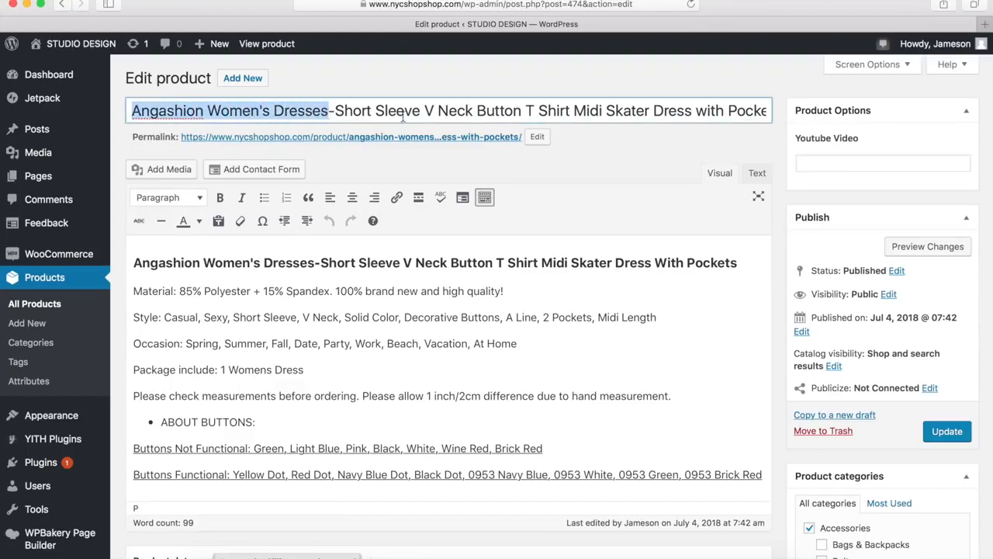
{"action": "left_click", "coordinate": [587, 192]}
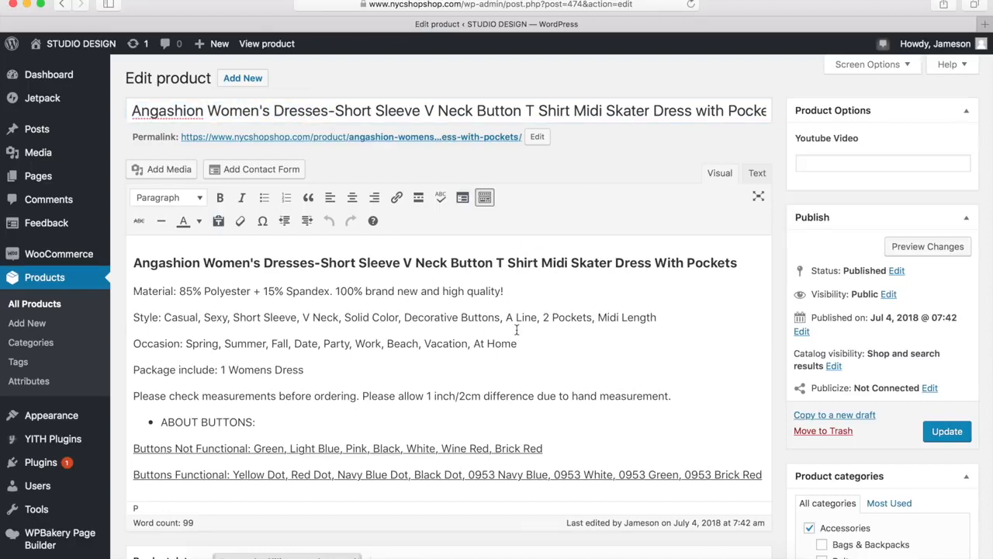
{"action": "scroll", "coordinate": [516, 330], "scroll_direction": "down", "scroll_amount": 10}
{"action": "scroll", "coordinate": [516, 330], "scroll_direction": "down", "scroll_amount": 4}
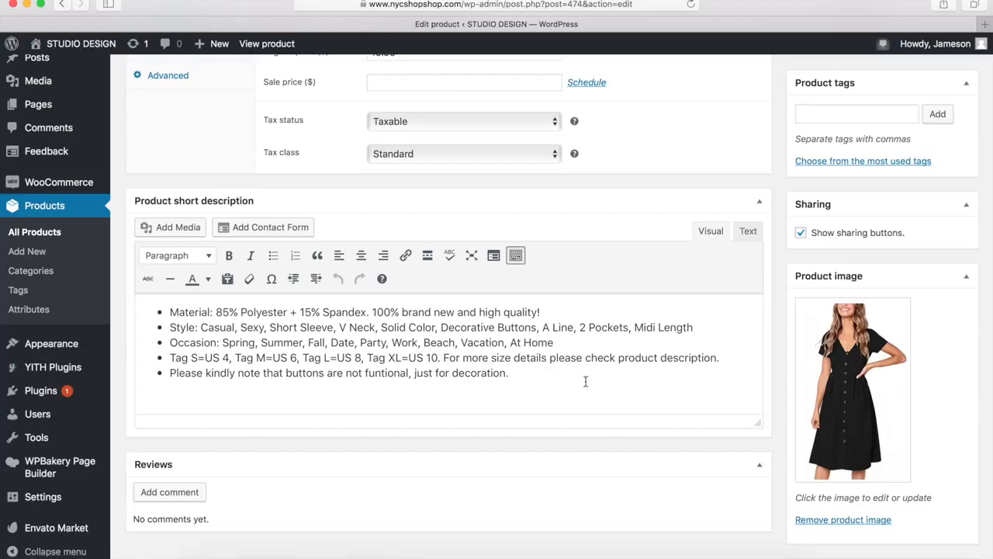
Check the Angashion dress's product type options and keep External/Affiliate product selected
{"action": "scroll", "coordinate": [583, 381], "scroll_direction": "up", "scroll_amount": 6}
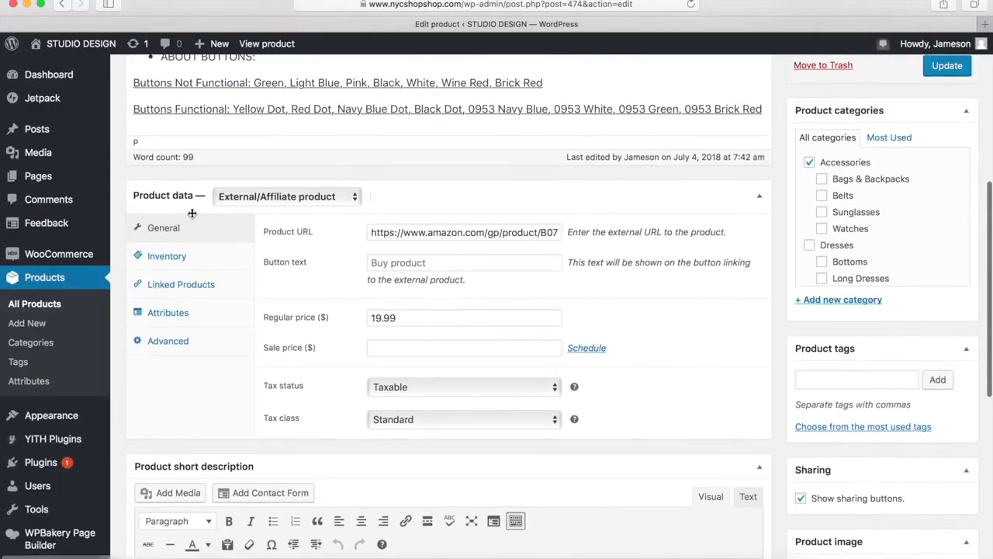
{"action": "left_click", "coordinate": [286, 199]}
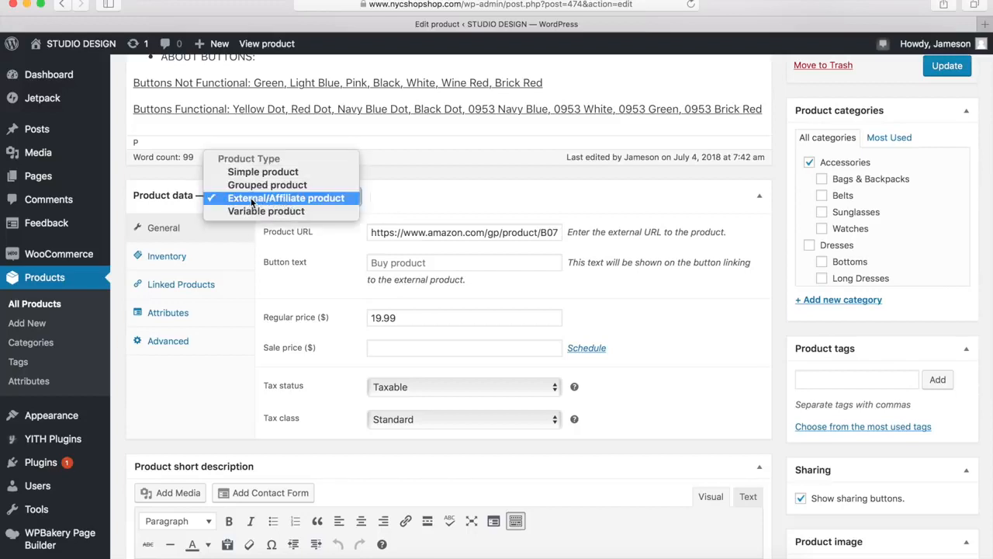
{"action": "left_click", "coordinate": [287, 198]}
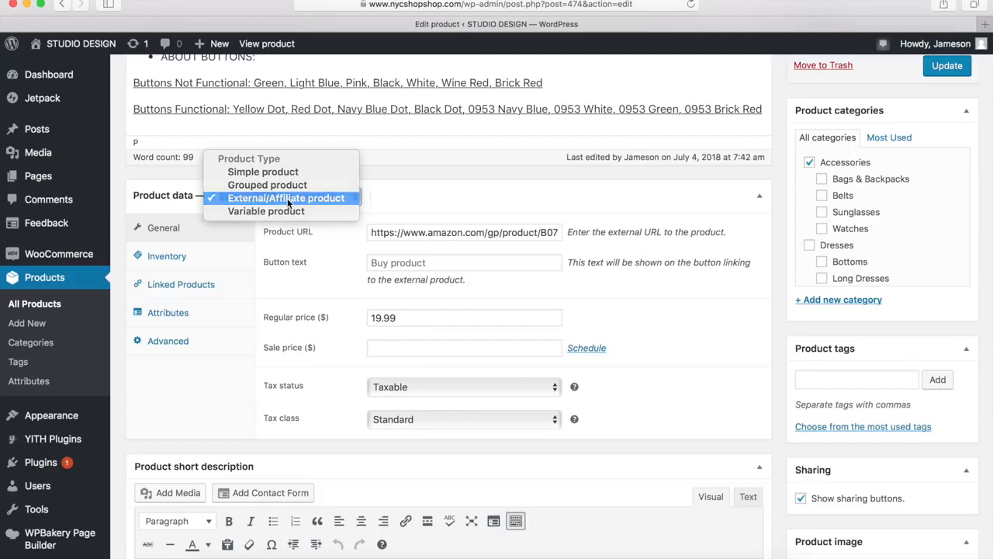
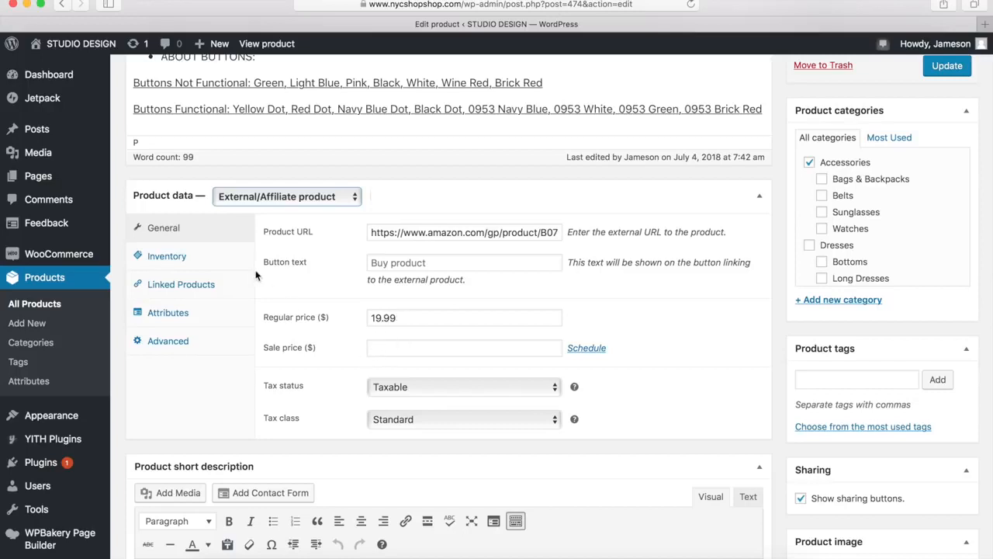
Review the Angashion dress's inventory, linked products, attributes and advanced settings, and update the product
{"action": "left_click", "coordinate": [166, 264]}
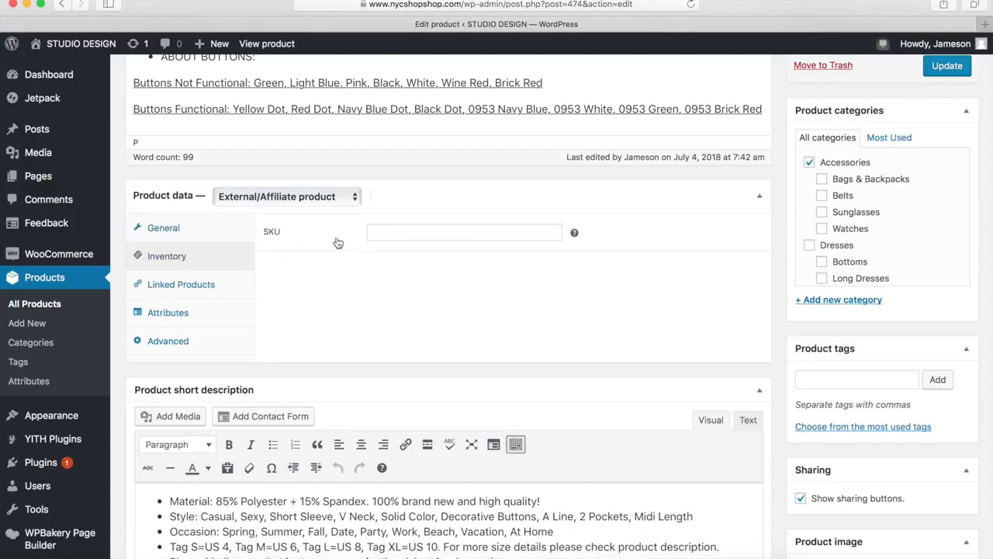
{"action": "left_click", "coordinate": [191, 291]}
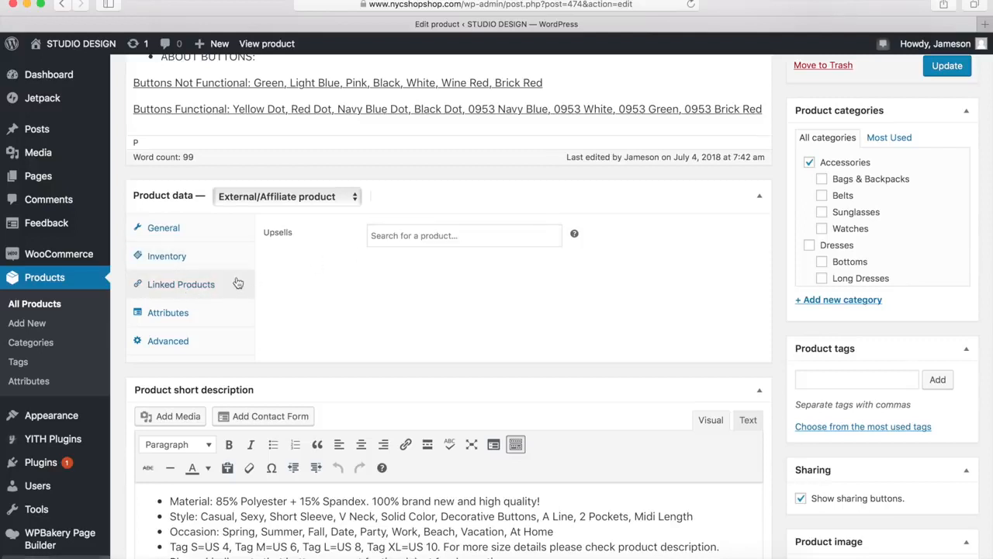
{"action": "left_click", "coordinate": [181, 315]}
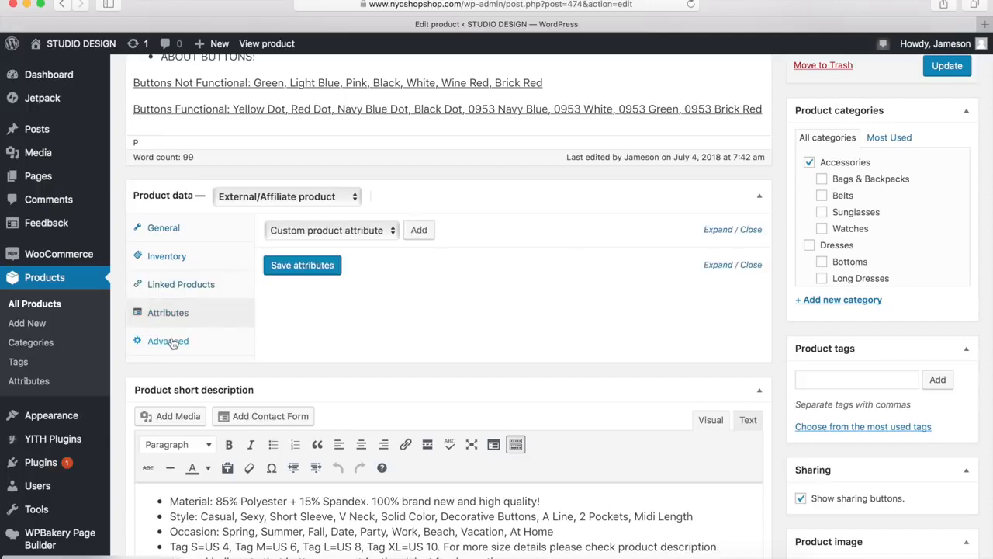
{"action": "left_click", "coordinate": [172, 344]}
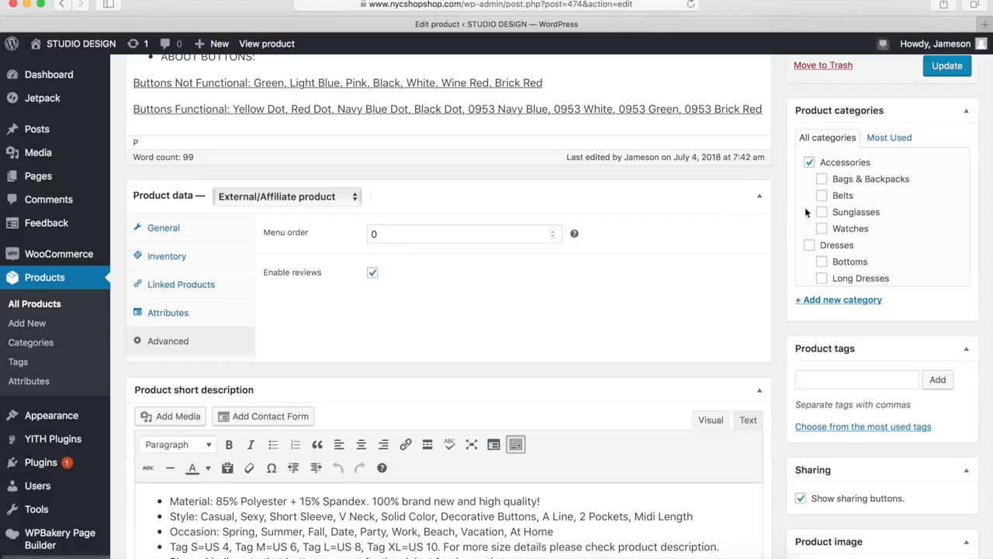
{"action": "scroll", "coordinate": [772, 356], "scroll_direction": "up", "scroll_amount": 1}
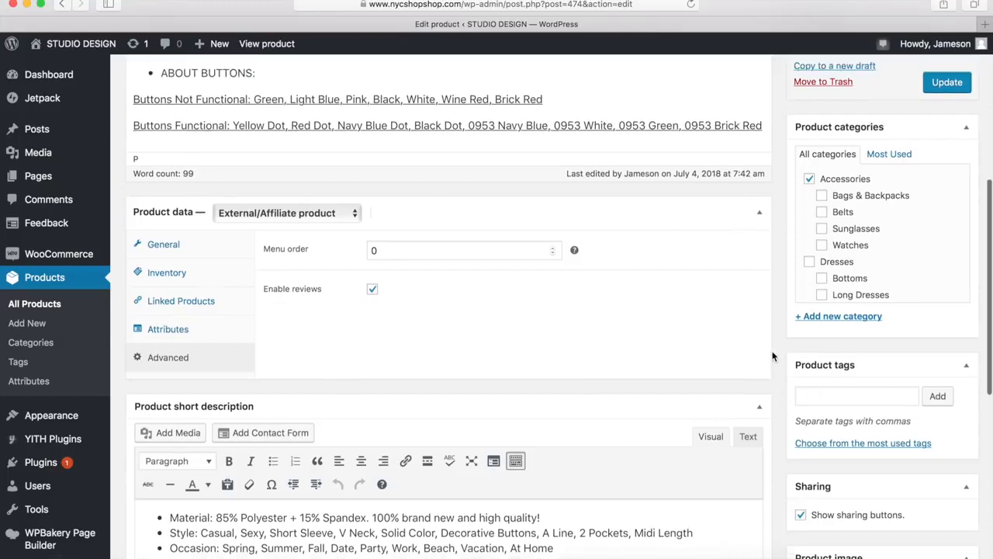
{"action": "scroll", "coordinate": [772, 356], "scroll_direction": "up", "scroll_amount": 10}
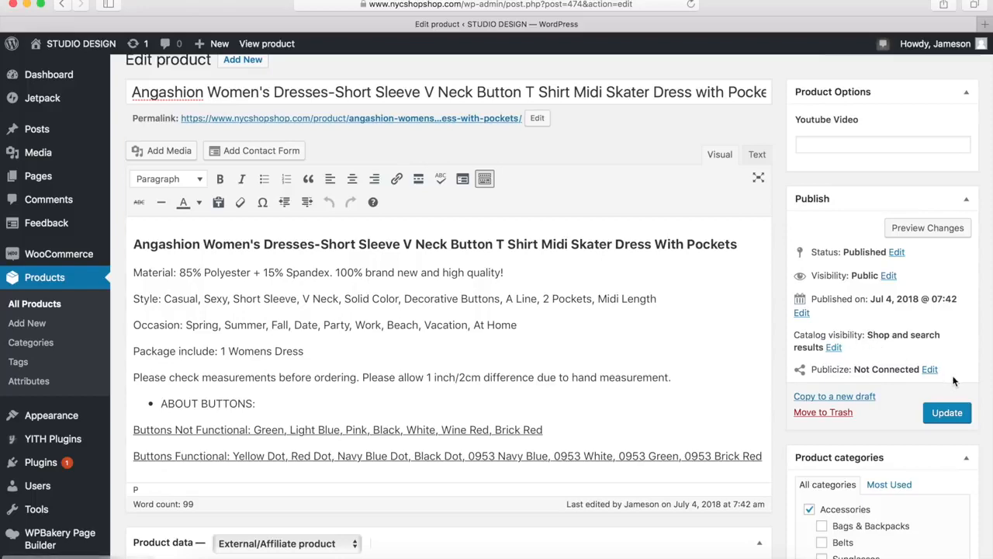
{"action": "left_click", "coordinate": [945, 414]}
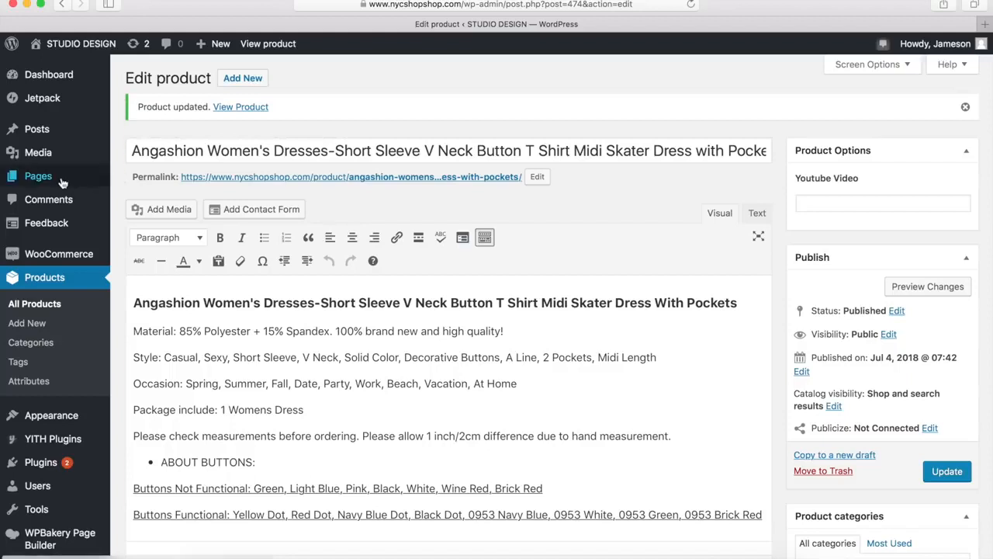
Open the list of all site pages and check for the Cart, Checkout and My account pages
{"action": "mouse_move", "coordinate": [62, 180]}
{"action": "left_click", "coordinate": [149, 179]}
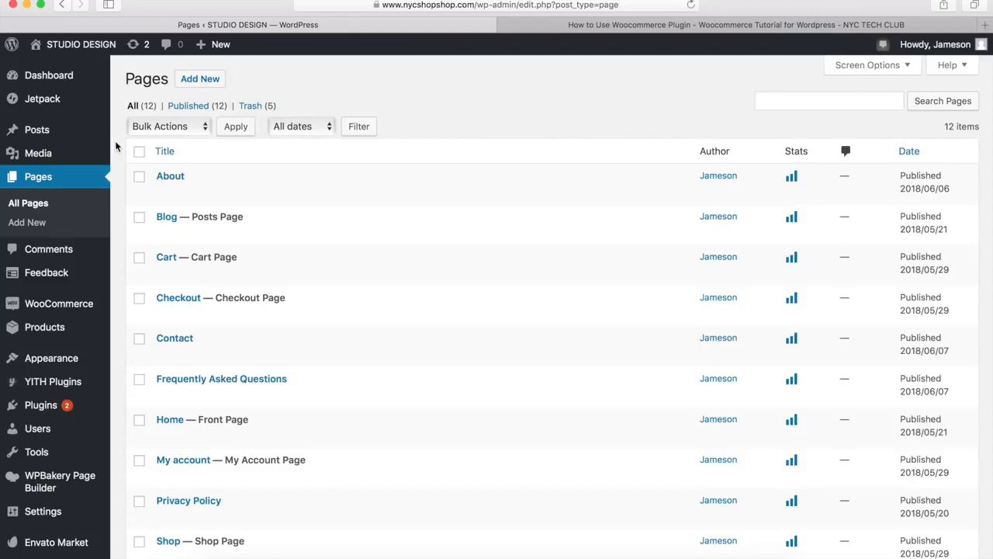
{"action": "mouse_move", "coordinate": [144, 266]}
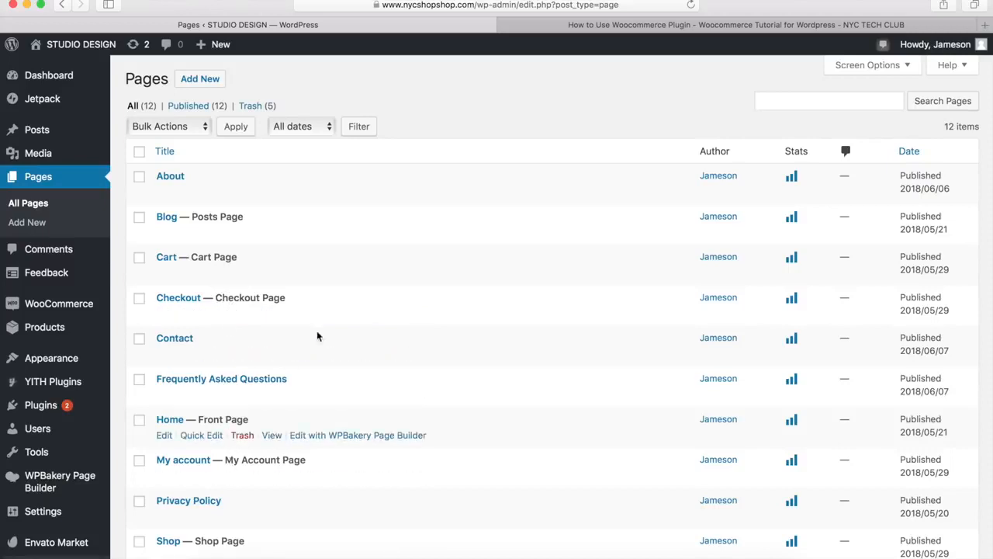
Review the NYC Tech Club tutorial's shortcodes for the Cart, Checkout and My Account pages
{"action": "left_click", "coordinate": [619, 25]}
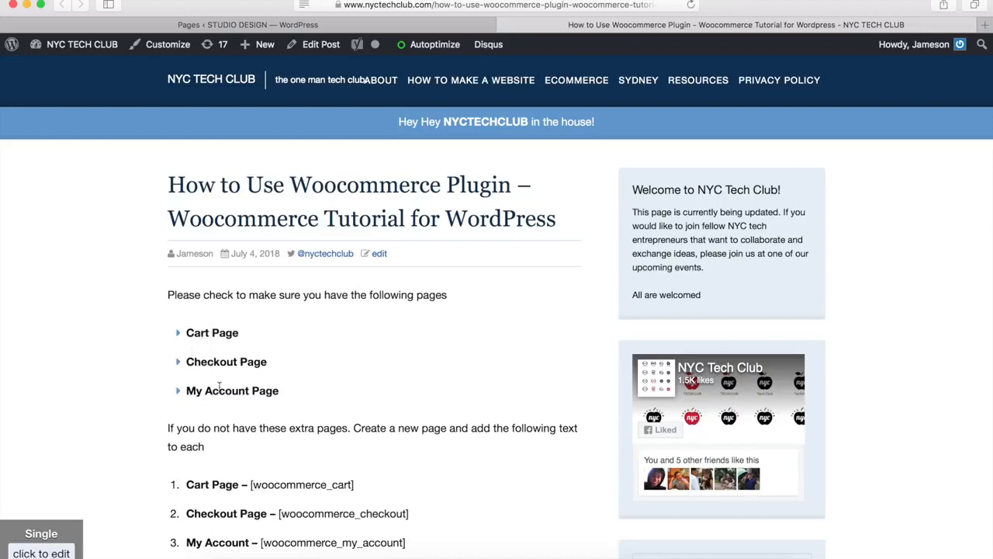
{"action": "scroll", "coordinate": [221, 390], "scroll_direction": "down", "scroll_amount": 3}
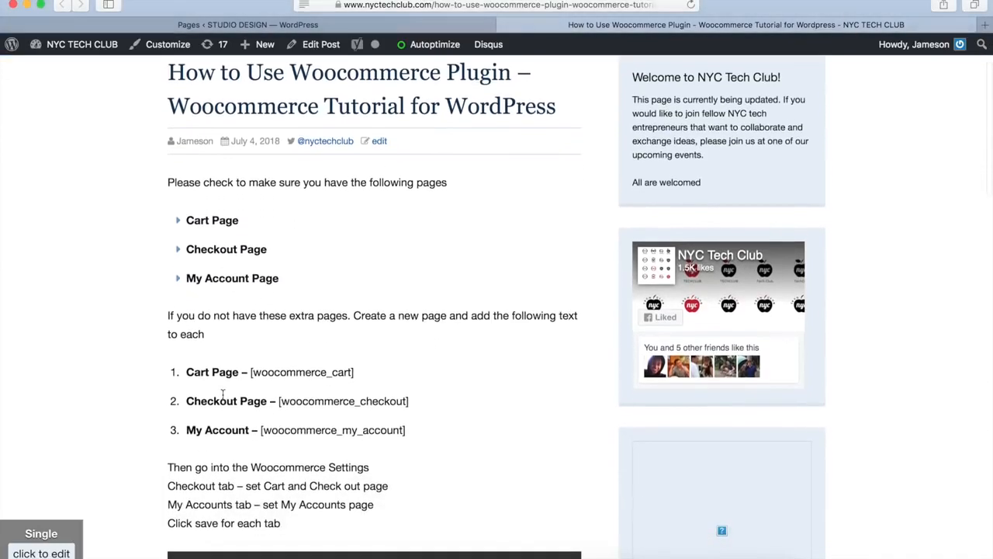
{"action": "left_click_drag", "start_coordinate": [250, 372], "coordinate": [353, 372]}
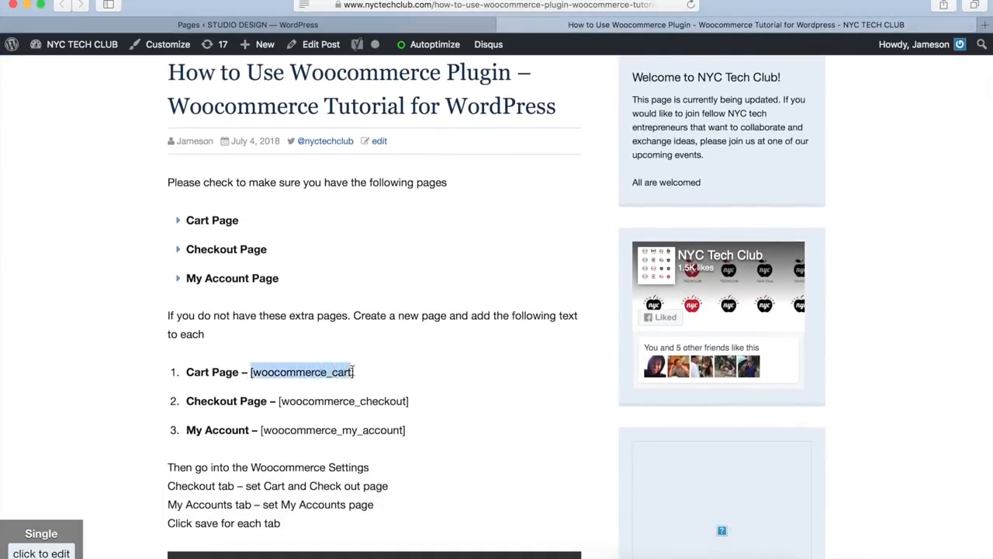
{"action": "left_click", "coordinate": [277, 401]}
{"action": "left_click_drag", "start_coordinate": [277, 400], "coordinate": [410, 401]}
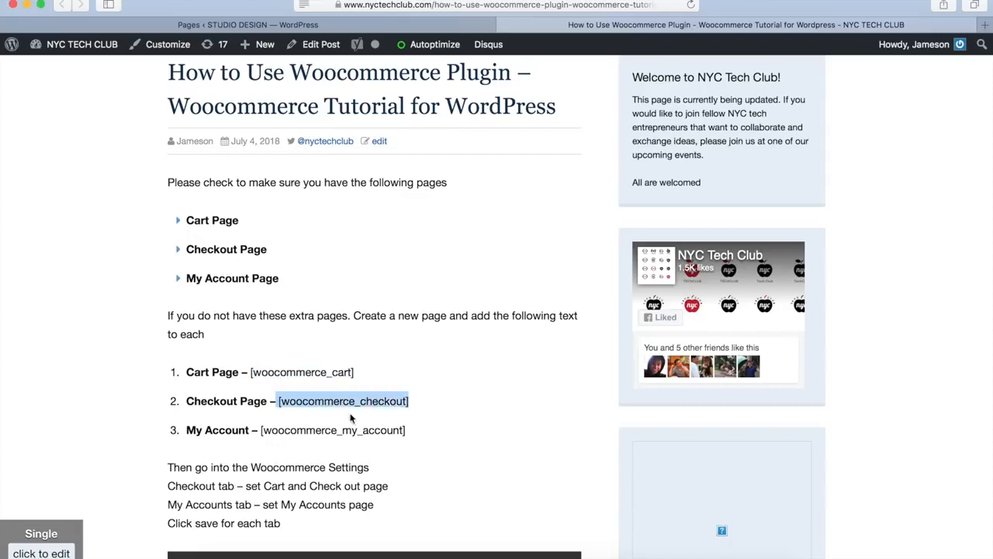
{"action": "left_click_drag", "start_coordinate": [260, 430], "coordinate": [409, 430]}
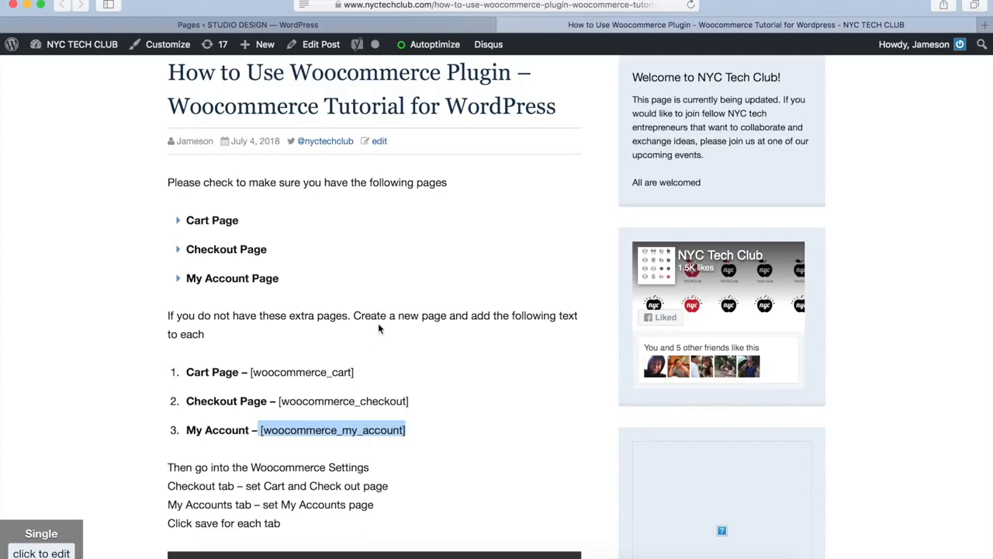
{"action": "left_click", "coordinate": [322, 394]}
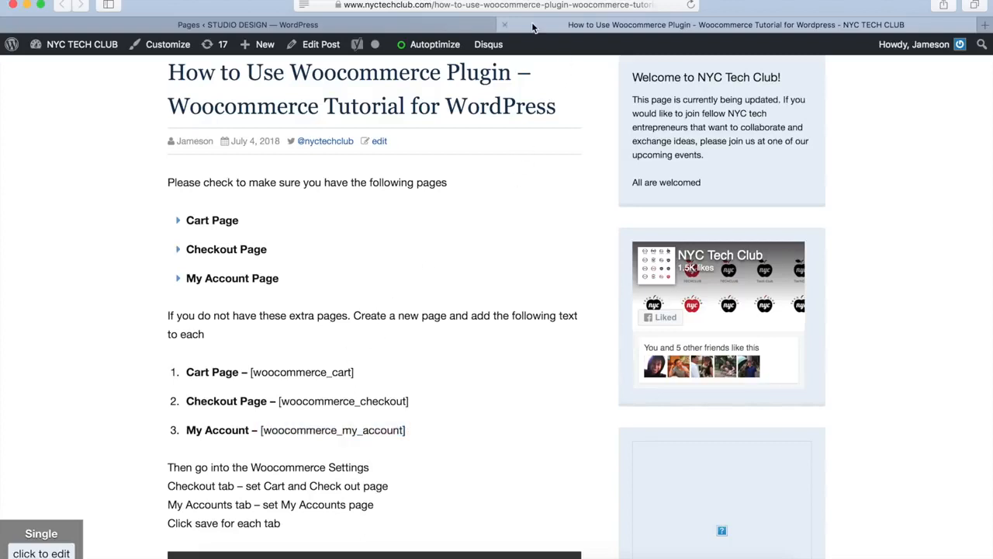
Return to the store's admin, open the completed WooCommerce order and check its status options, keeping Completed
{"action": "left_click", "coordinate": [437, 24]}
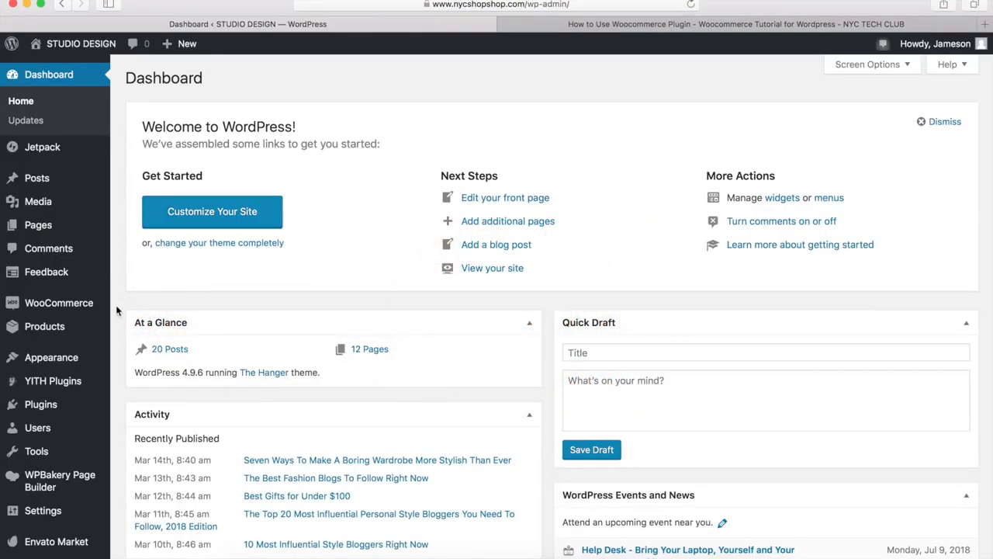
{"action": "mouse_move", "coordinate": [70, 307]}
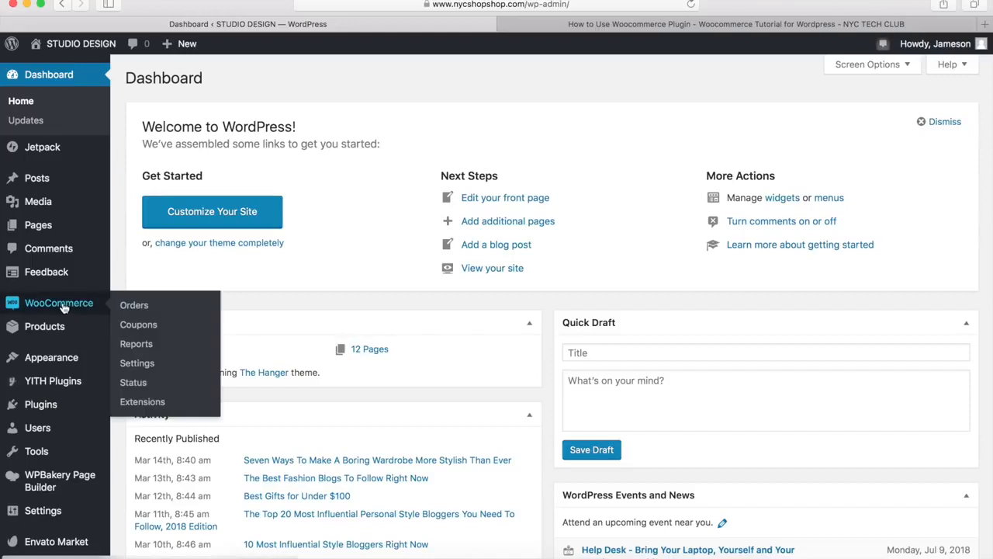
{"action": "left_click", "coordinate": [131, 308]}
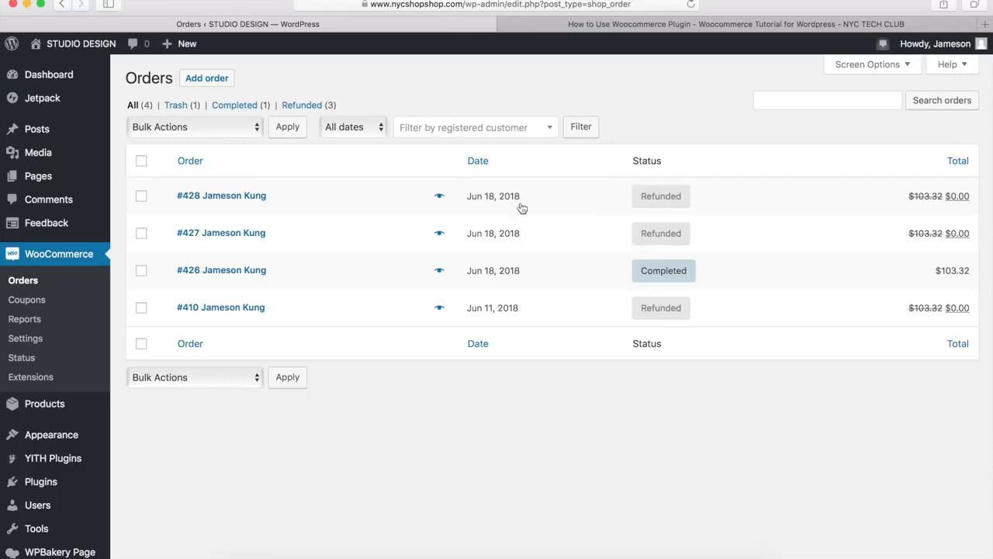
{"action": "left_click", "coordinate": [225, 270]}
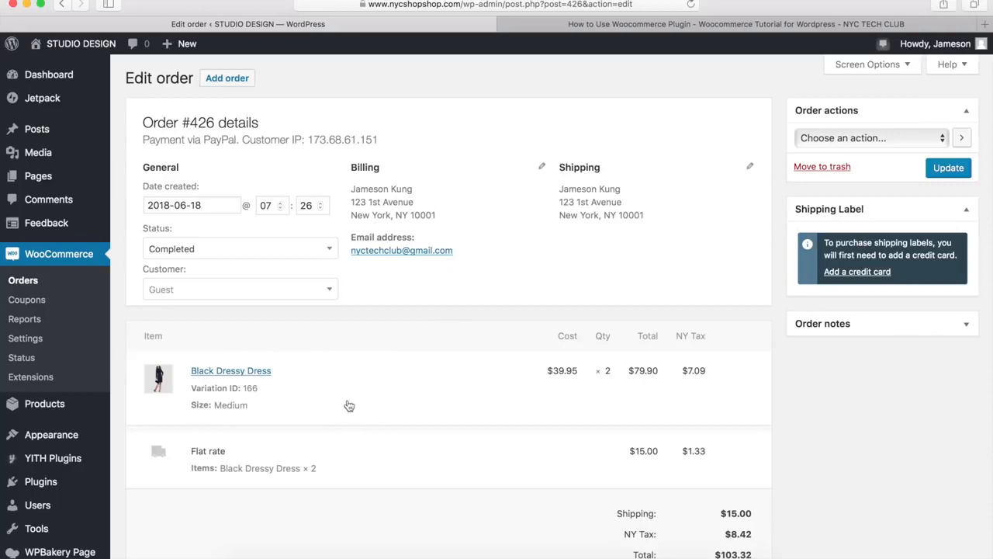
{"action": "left_click", "coordinate": [205, 251]}
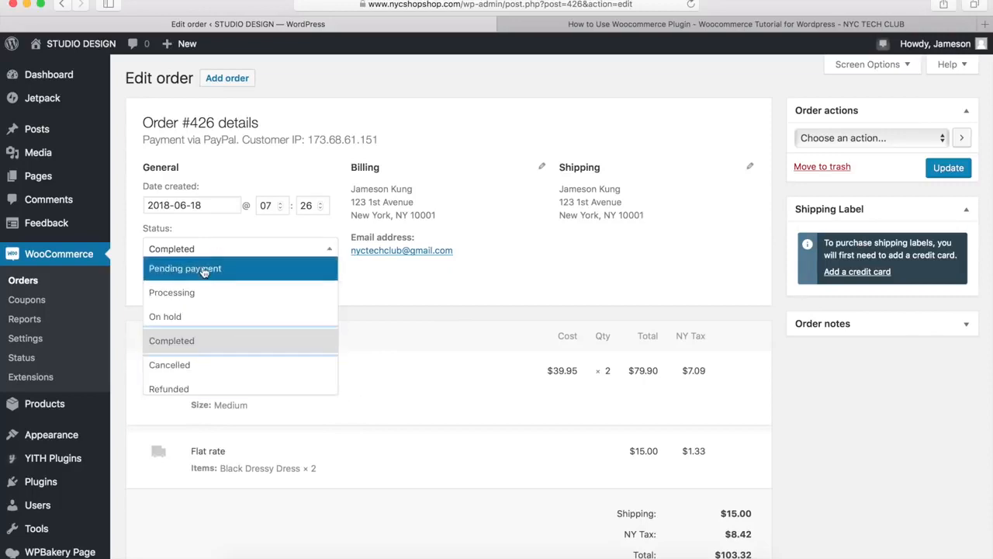
{"action": "left_click", "coordinate": [632, 269]}
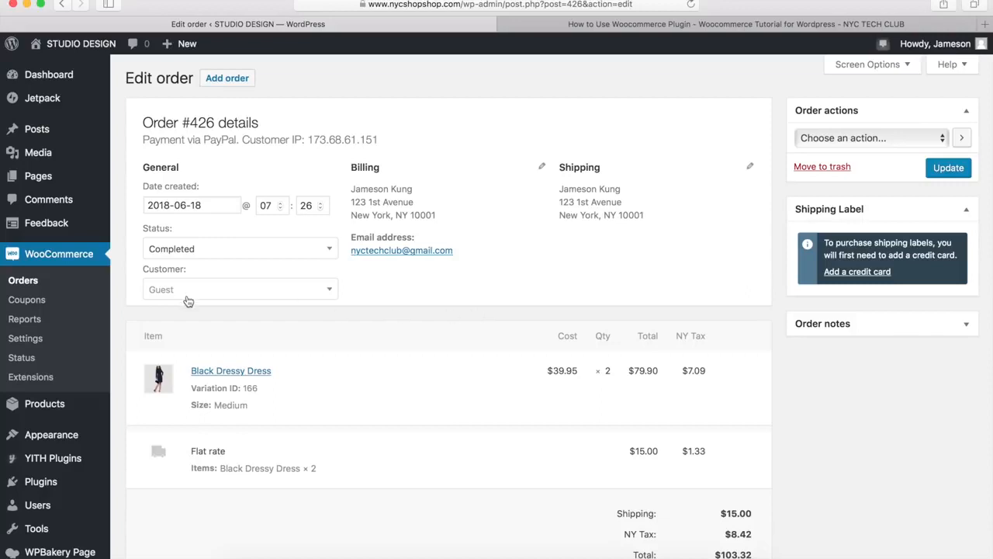
Open a new WooCommerce coupon and review its discount types, usage restrictions and usage limits, keeping Fixed cart discount
{"action": "left_click", "coordinate": [28, 306]}
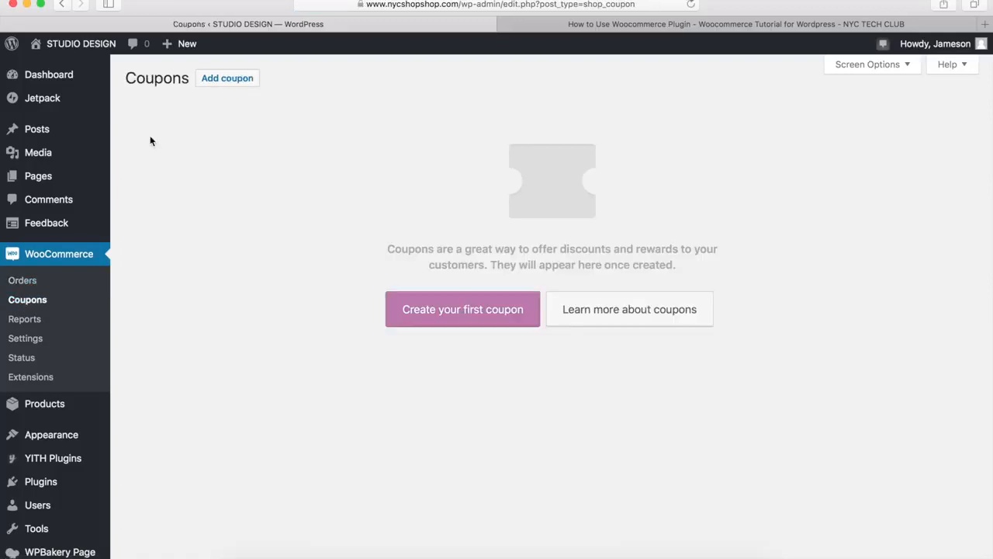
{"action": "left_click", "coordinate": [226, 81]}
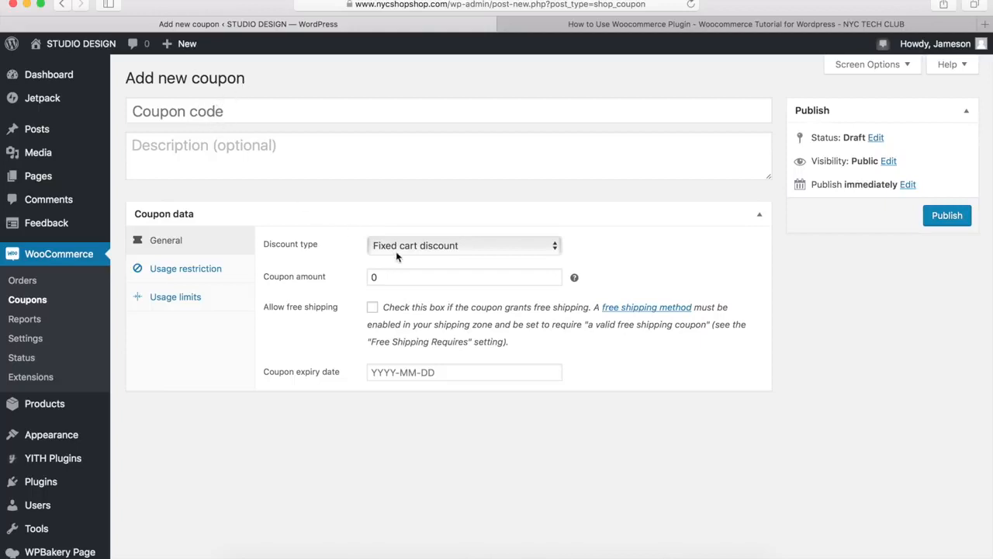
{"action": "left_click", "coordinate": [425, 252]}
{"action": "left_click", "coordinate": [324, 278]}
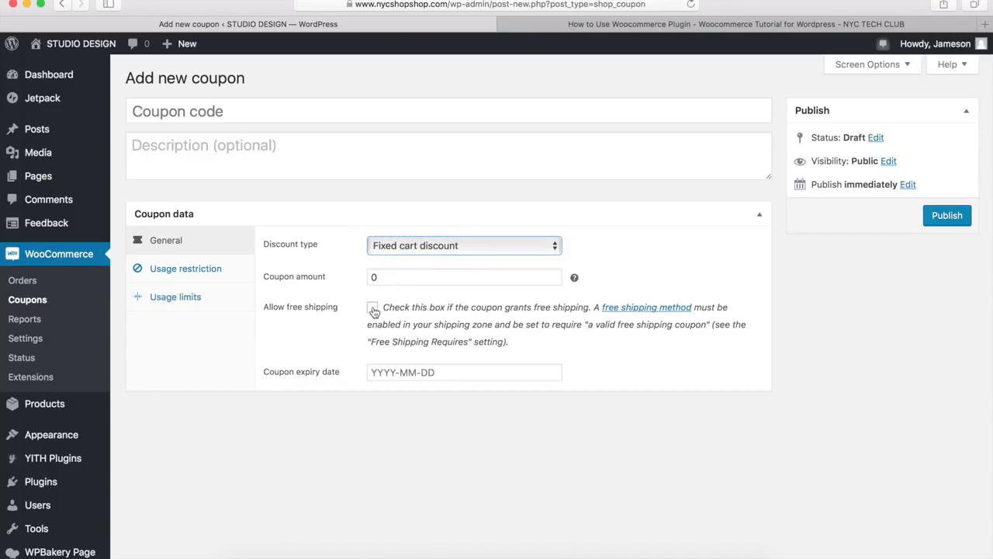
{"action": "left_click", "coordinate": [183, 271]}
{"action": "left_click", "coordinate": [178, 296]}
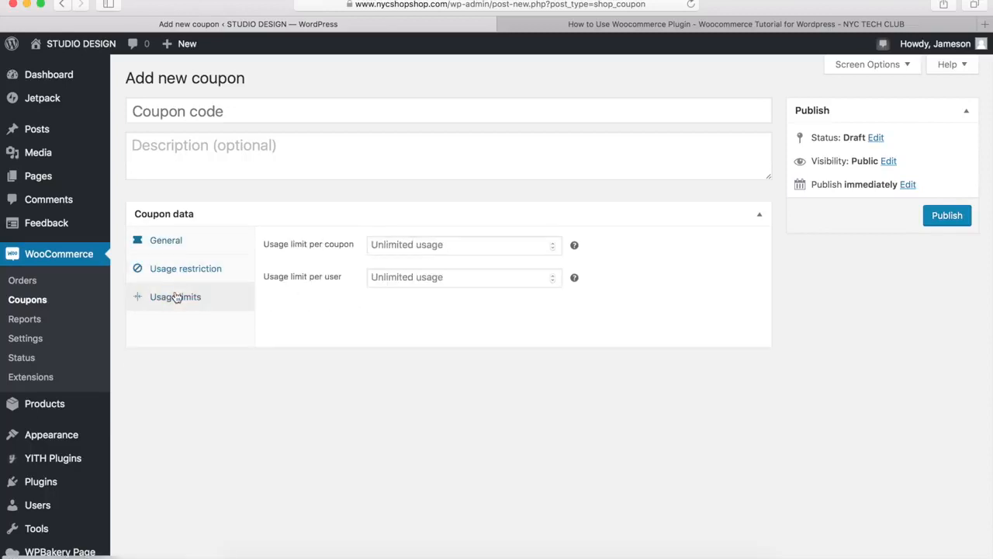
{"action": "left_click", "coordinate": [166, 243]}
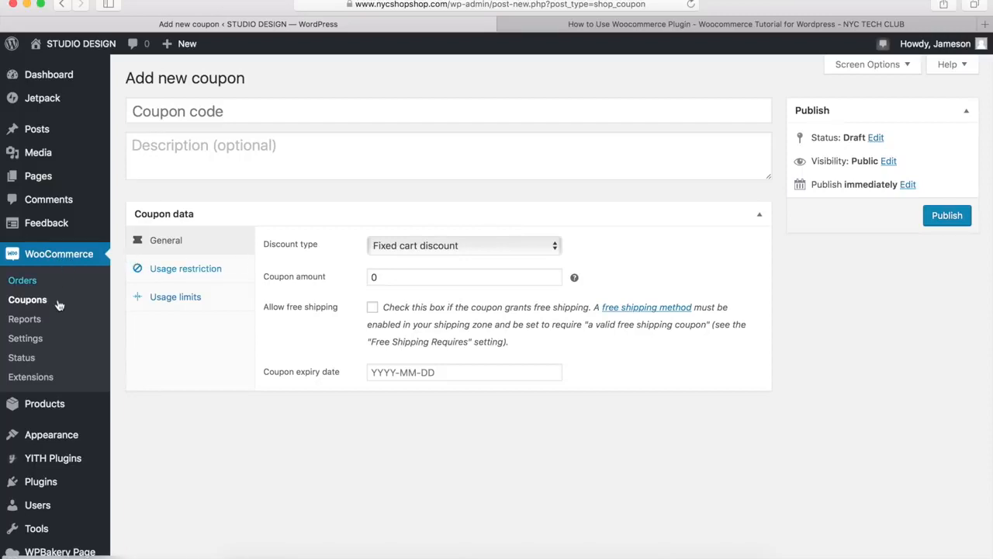
View the WooCommerce sales report for the last 7 days and visit the store's front page
{"action": "left_click", "coordinate": [24, 321]}
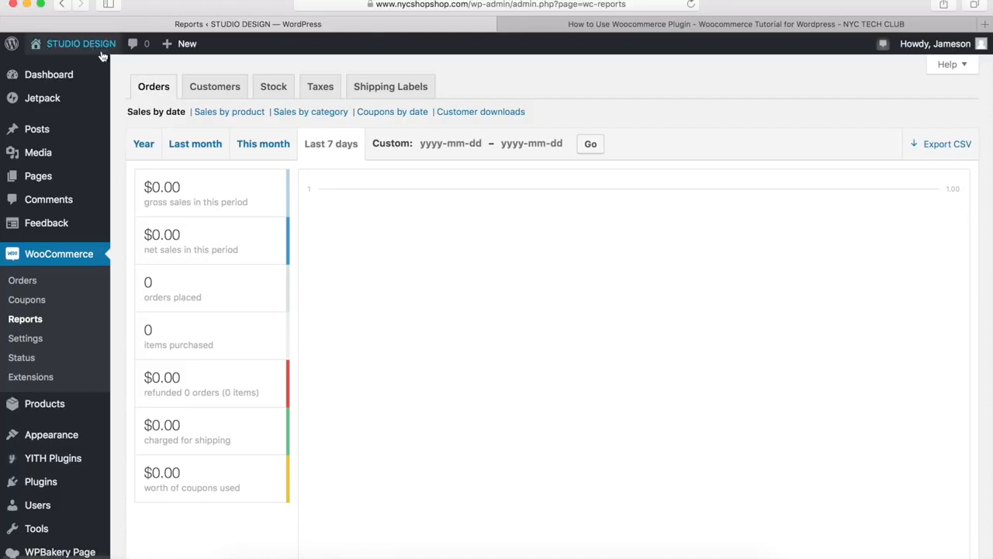
{"action": "mouse_move", "coordinate": [92, 48]}
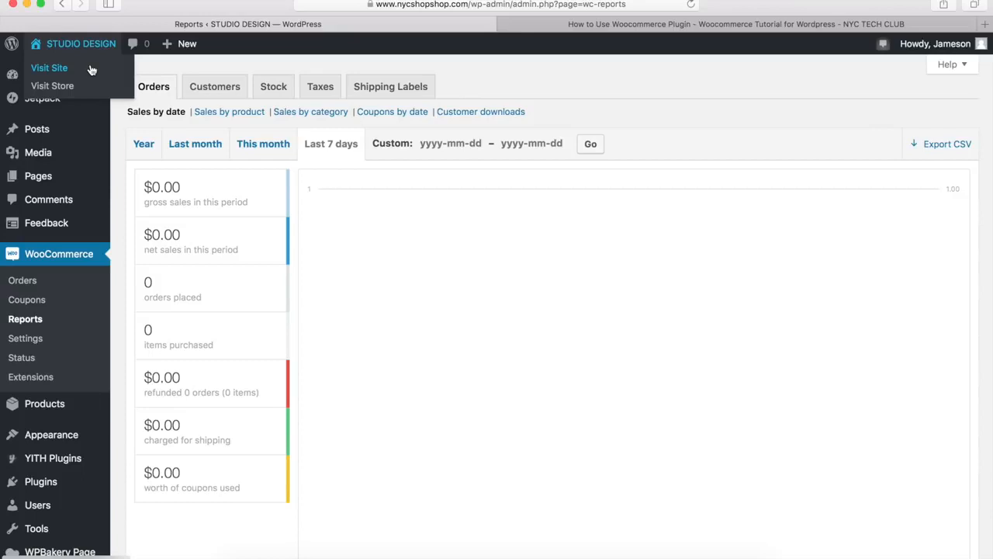
{"action": "left_click", "coordinate": [49, 68]}
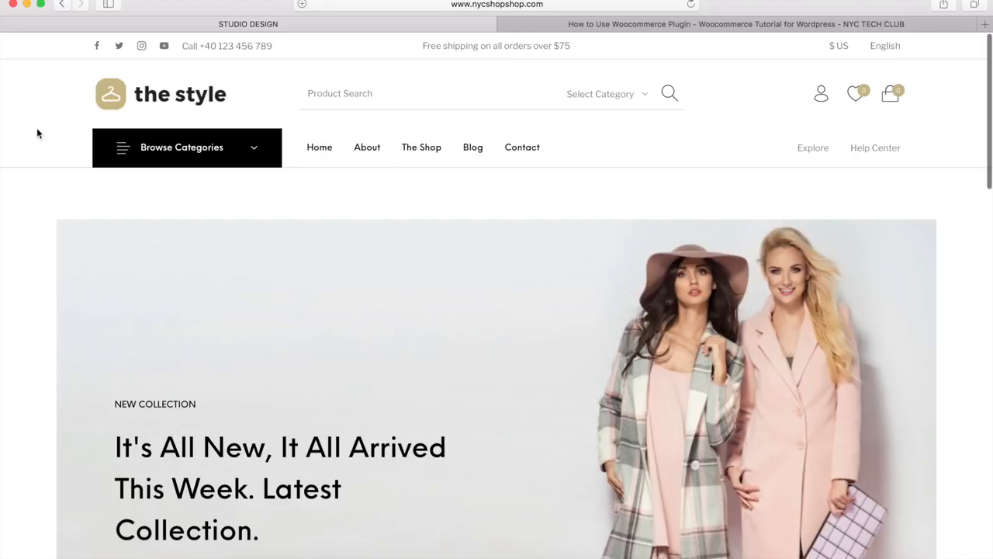
Examine the storefront homepage's banner and product grid, including the product prices and sale badges
{"action": "scroll", "coordinate": [36, 130], "scroll_direction": "down", "scroll_amount": 5}
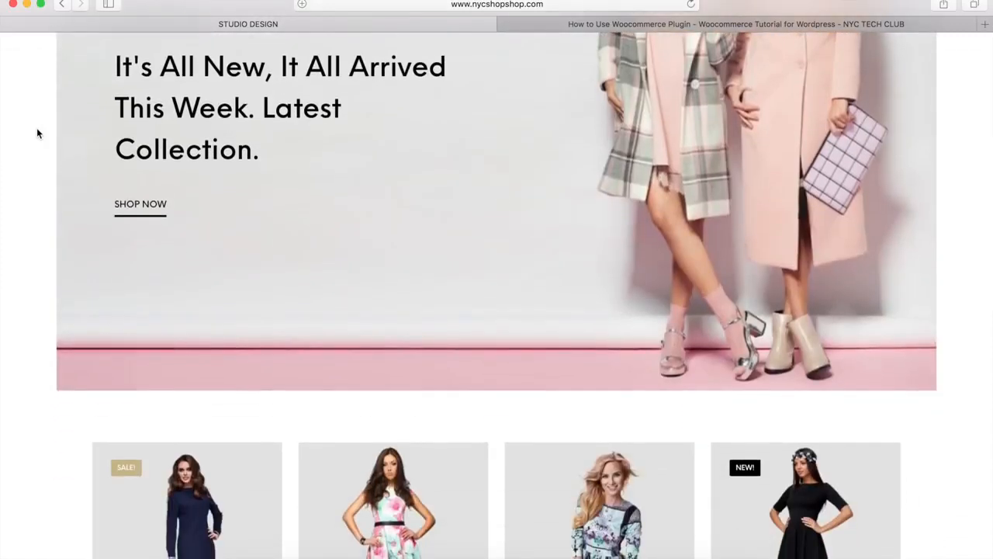
{"action": "scroll", "coordinate": [36, 130], "scroll_direction": "down", "scroll_amount": 1}
{"action": "scroll", "coordinate": [37, 132], "scroll_direction": "down", "scroll_amount": 4}
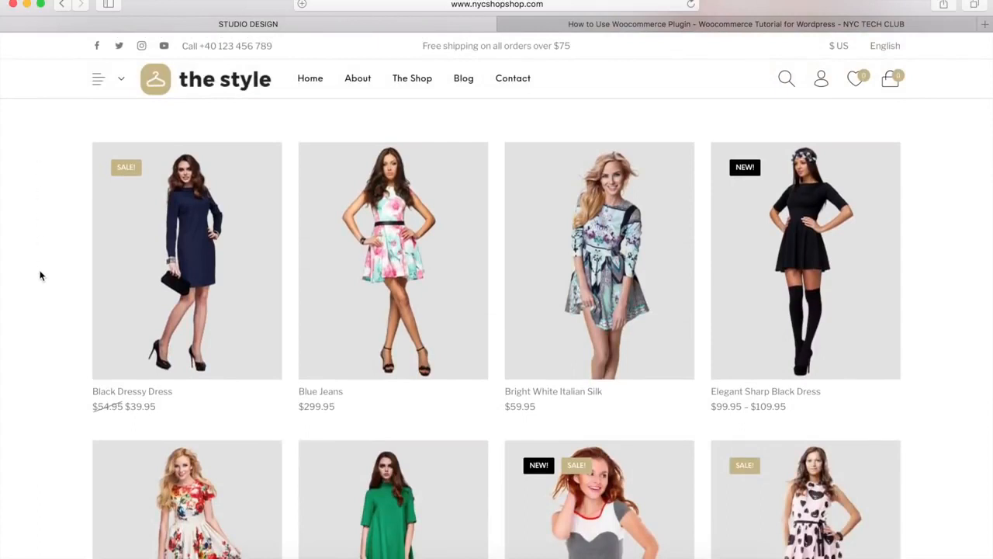
{"action": "mouse_move", "coordinate": [195, 265]}
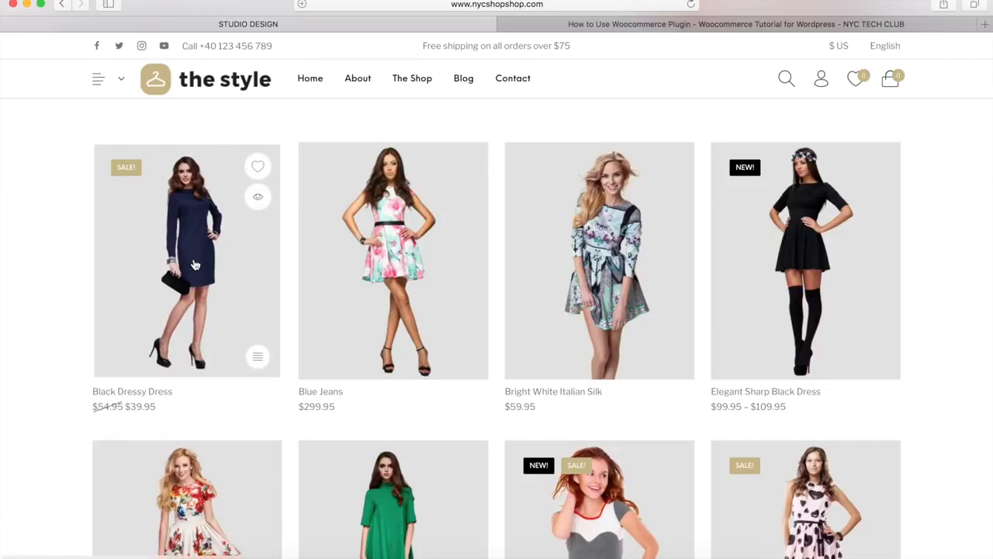
{"action": "mouse_move", "coordinate": [389, 238]}
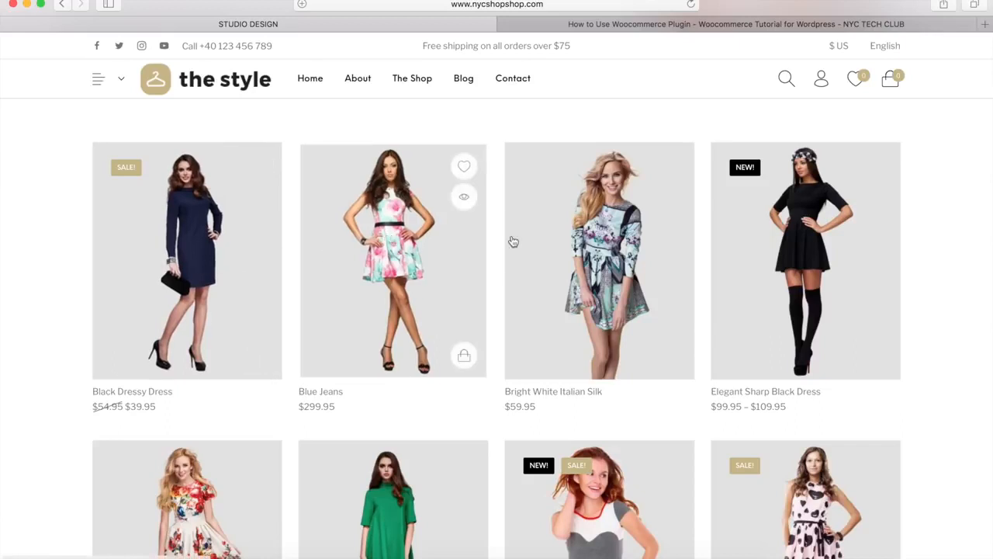
{"action": "mouse_move", "coordinate": [598, 226]}
{"action": "mouse_move", "coordinate": [794, 221]}
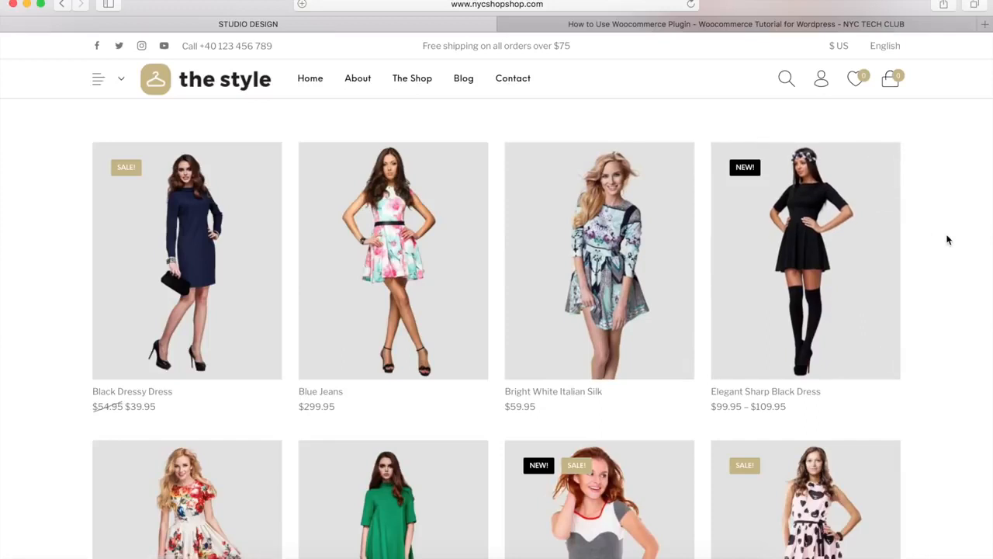
{"action": "scroll", "coordinate": [946, 239], "scroll_direction": "down", "scroll_amount": 5}
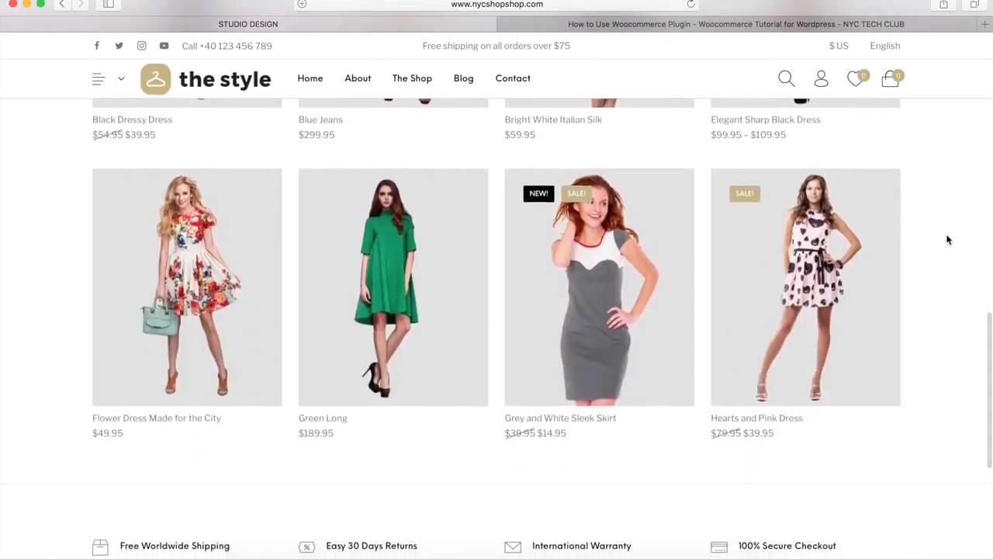
{"action": "scroll", "coordinate": [947, 239], "scroll_direction": "up", "scroll_amount": 7}
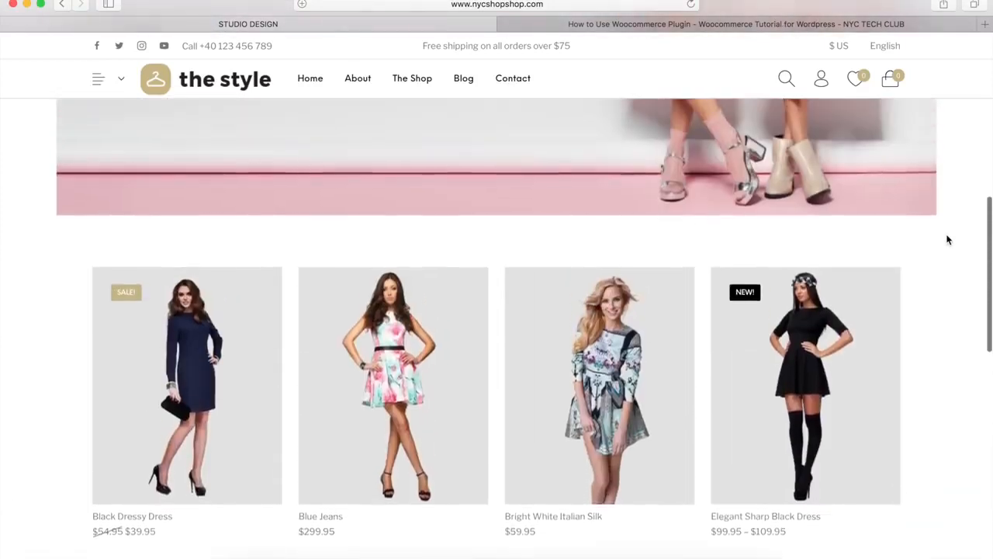
{"action": "scroll", "coordinate": [947, 239], "scroll_direction": "up", "scroll_amount": 3}
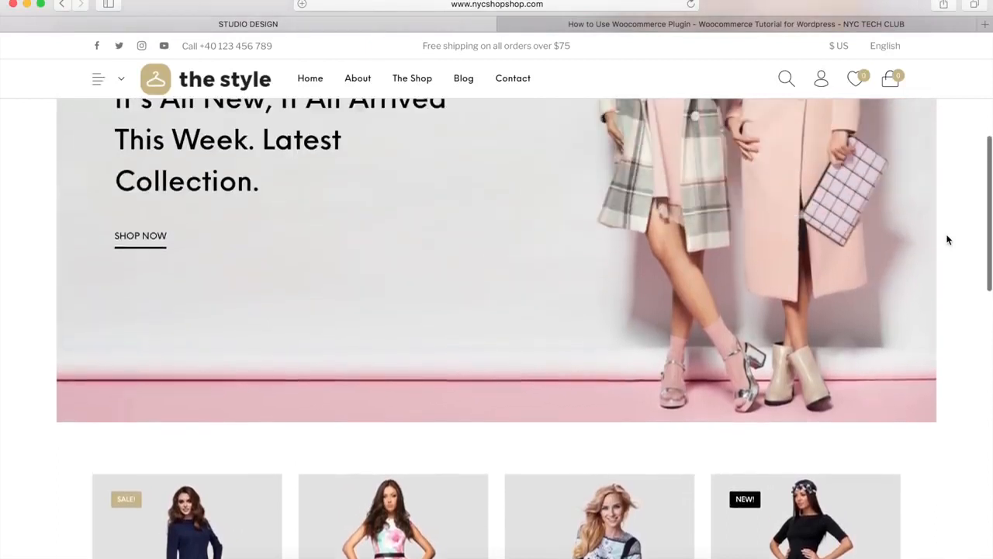
{"action": "scroll", "coordinate": [946, 240], "scroll_direction": "up", "scroll_amount": 6}
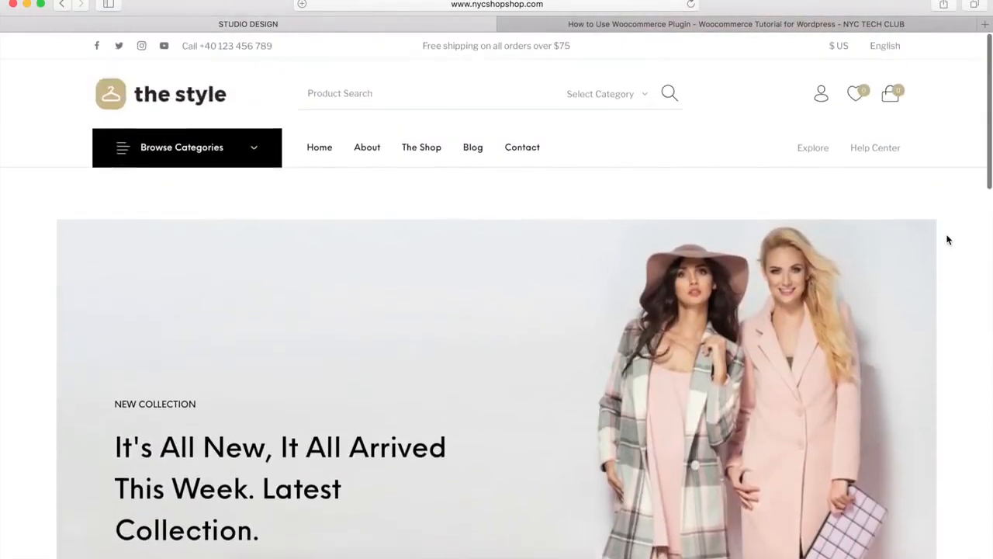